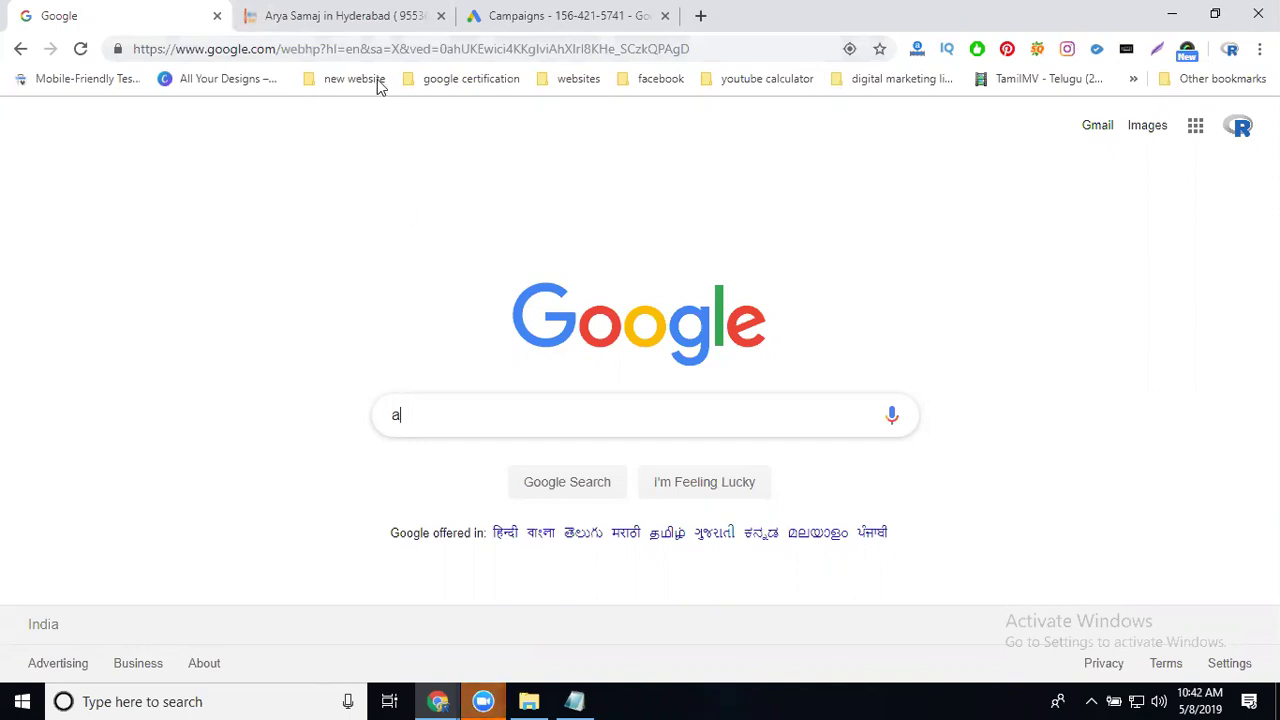
- Search Google for "arya samaj in hyderabad" and review the map listings, organic results and videos
{"action": "left_click", "coordinate": [347, 15]}
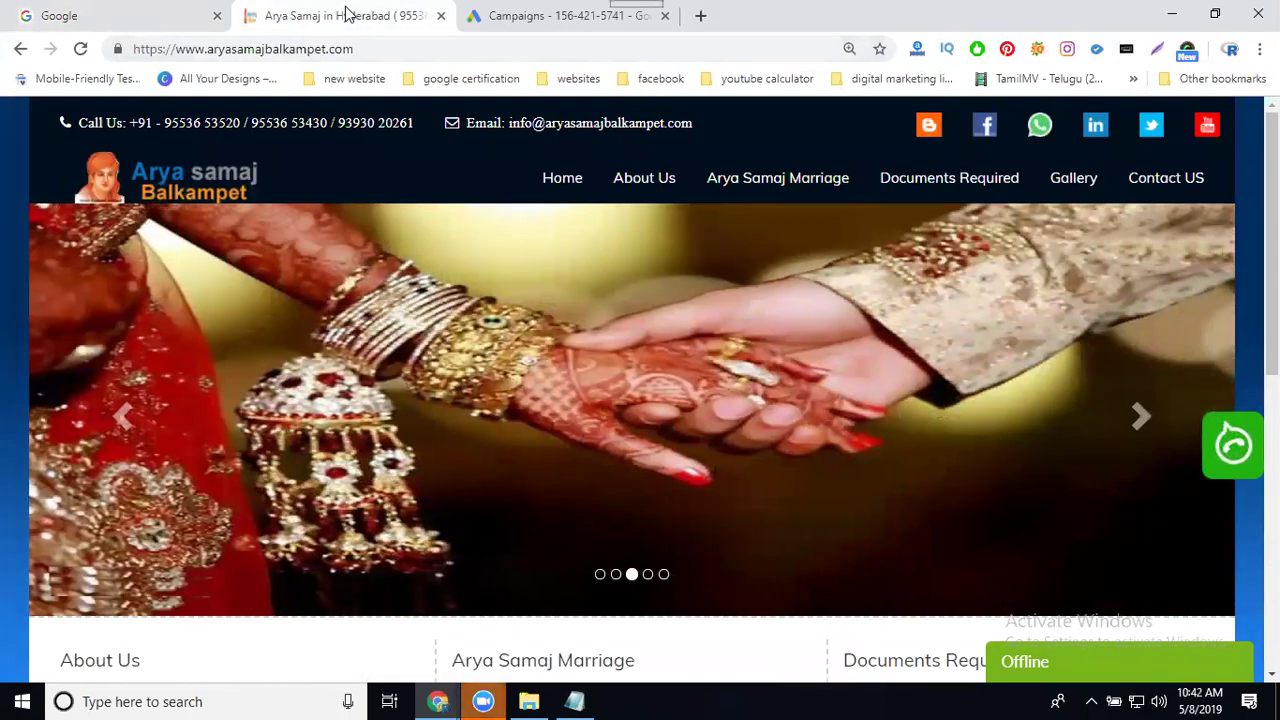
{"action": "left_click", "coordinate": [108, 26]}
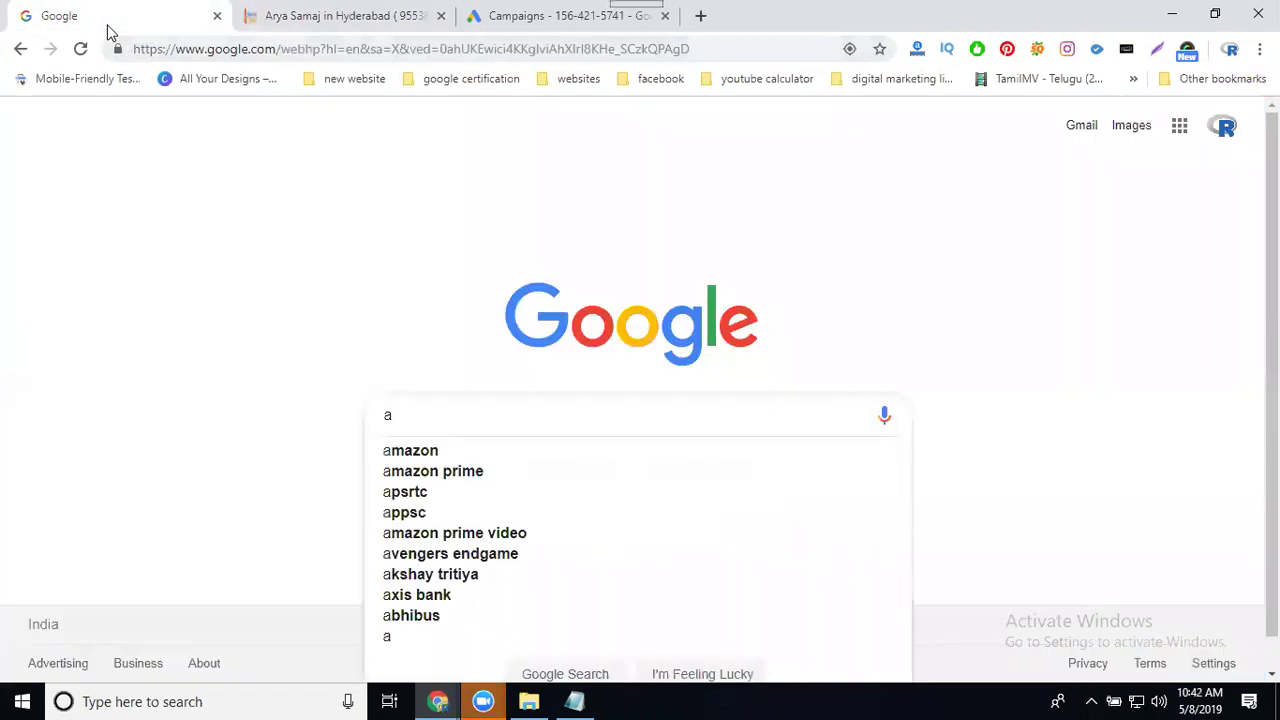
{"action": "type", "text": "rya"}
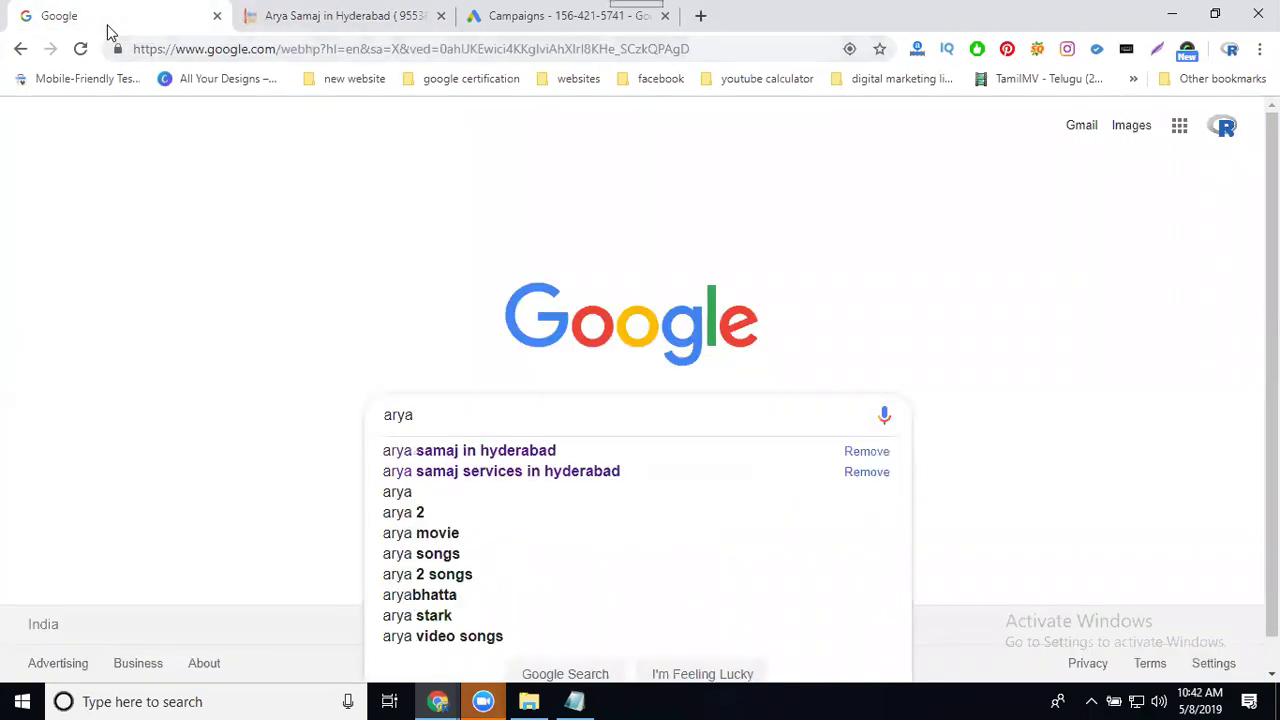
{"action": "type", "text": " samaj in "}
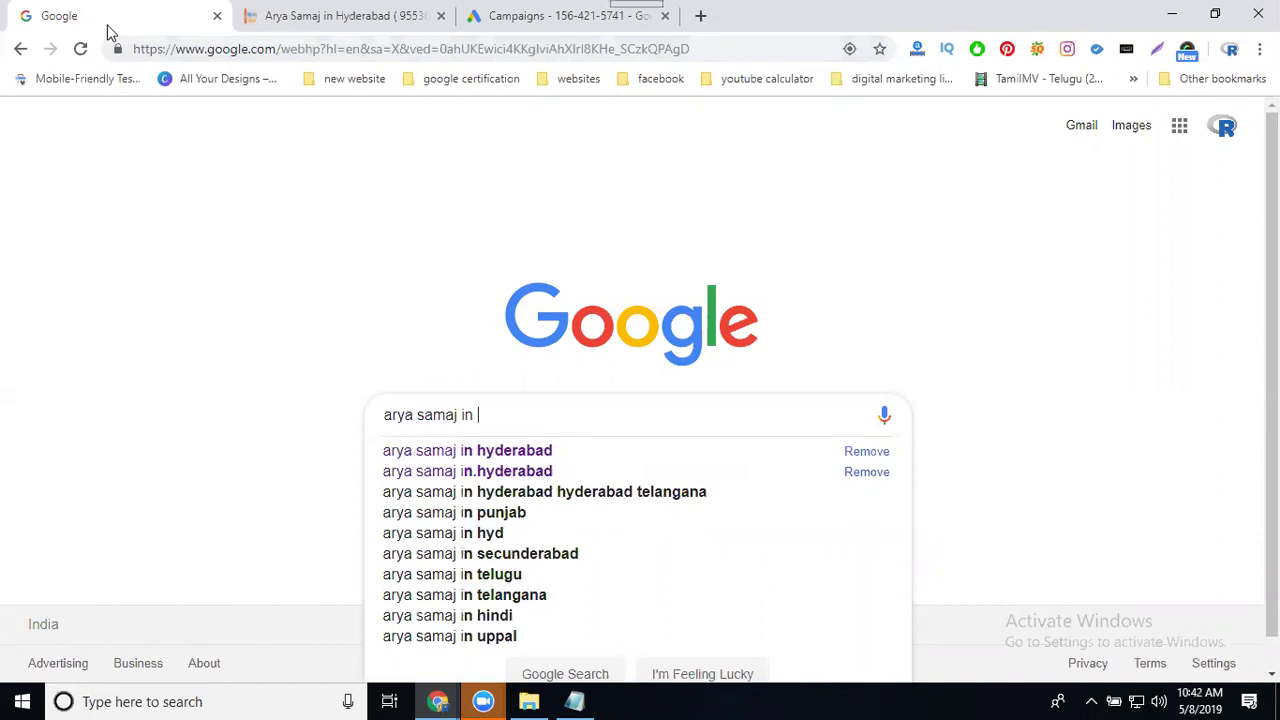
{"action": "type", "text": "hyderabad"}
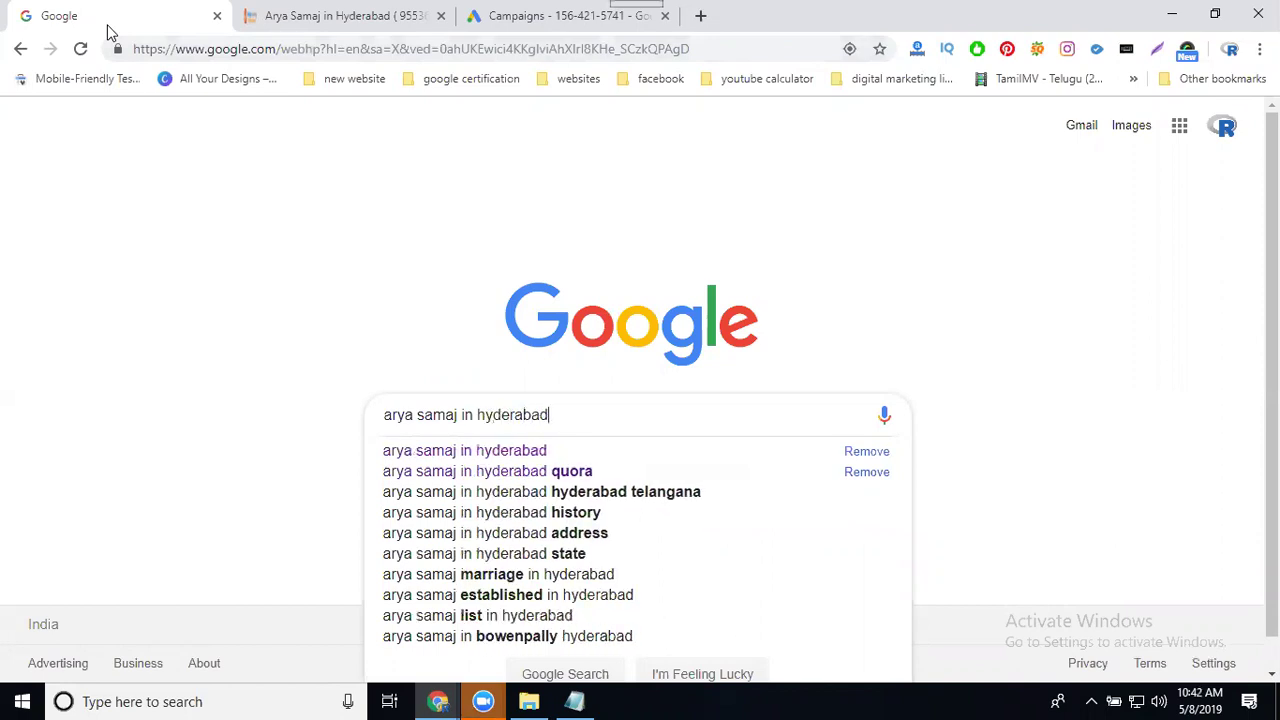
{"action": "key", "text": "Return"}
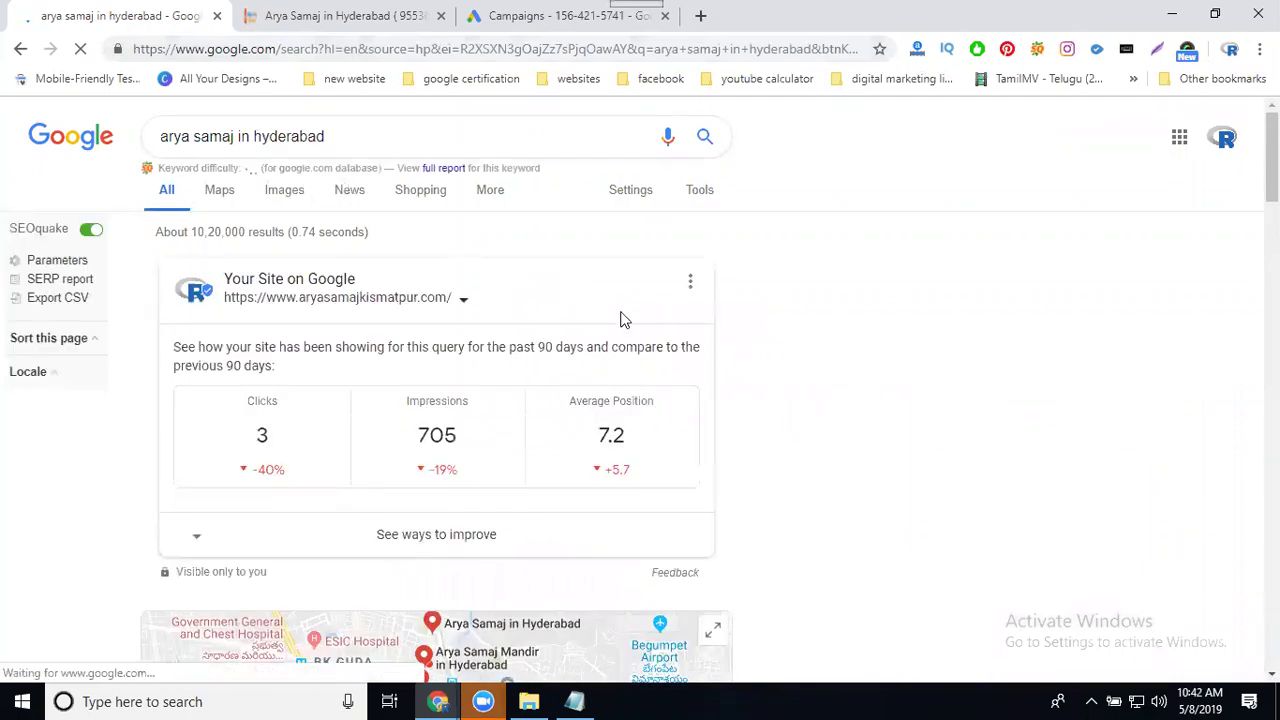
{"action": "scroll", "coordinate": [390, 320], "scroll_direction": "down", "scroll_amount": 3}
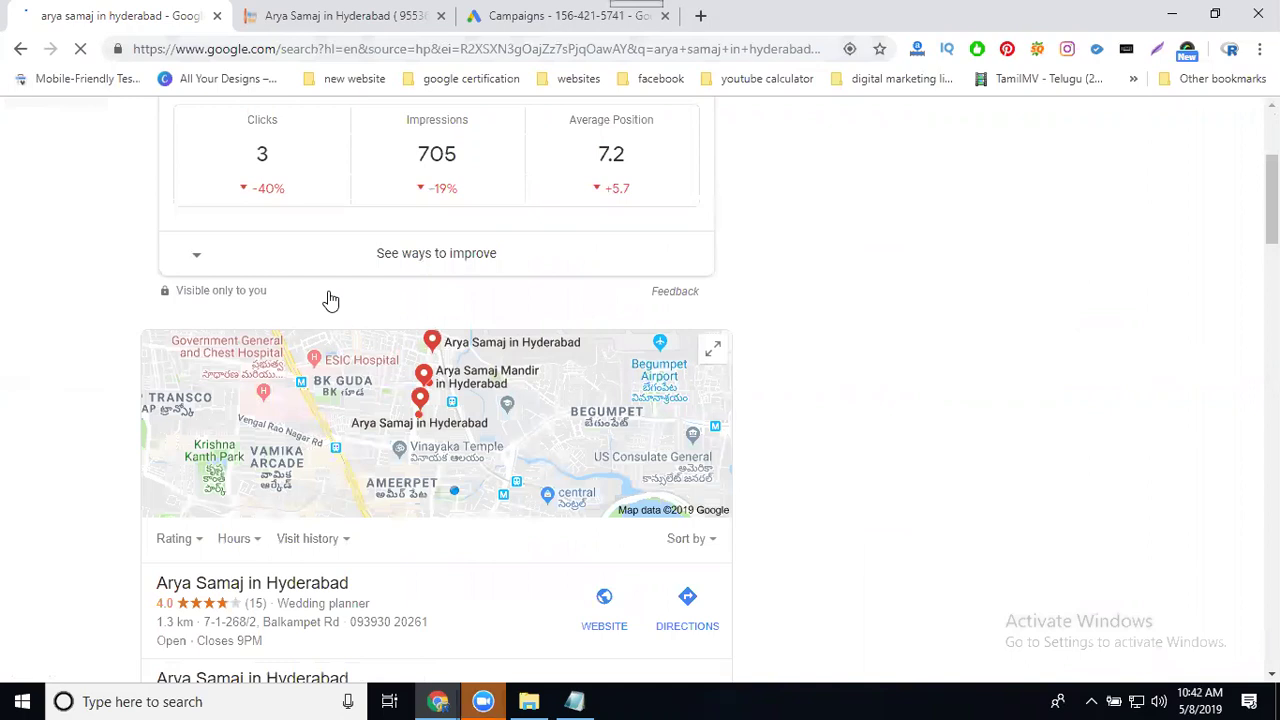
{"action": "scroll", "coordinate": [330, 300], "scroll_direction": "down", "scroll_amount": 4}
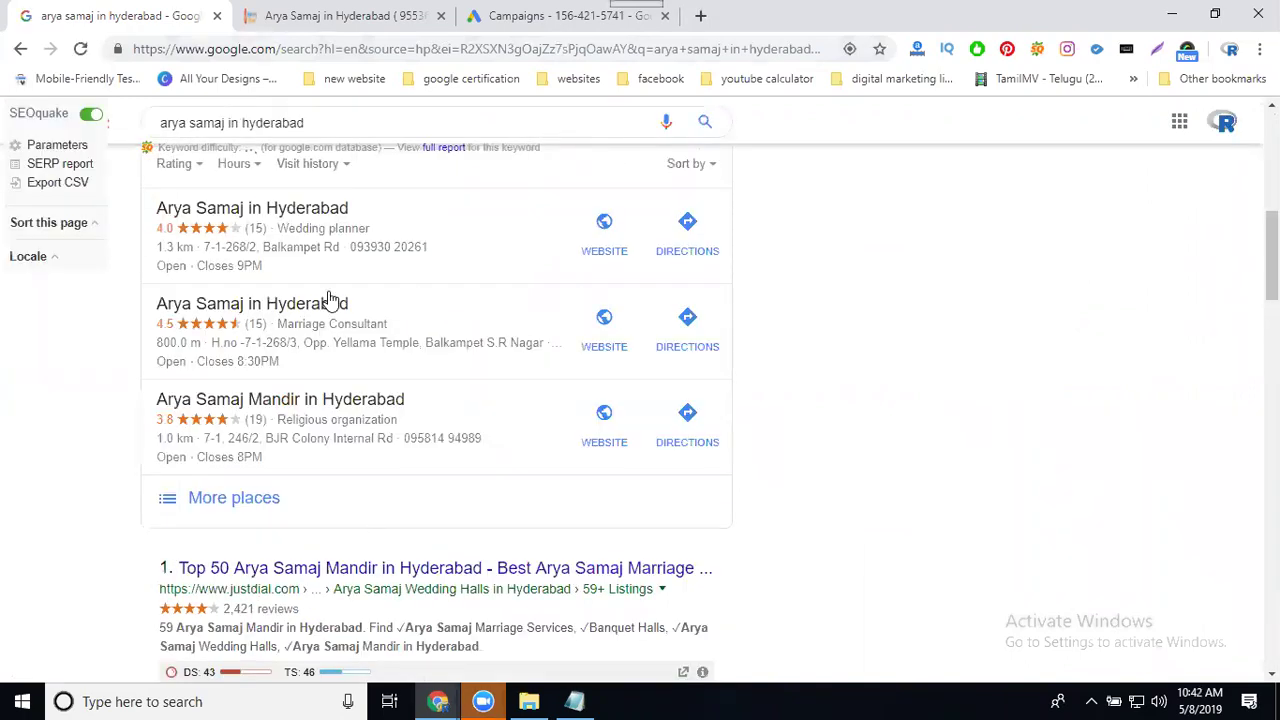
{"action": "scroll", "coordinate": [330, 298], "scroll_direction": "down", "scroll_amount": 3}
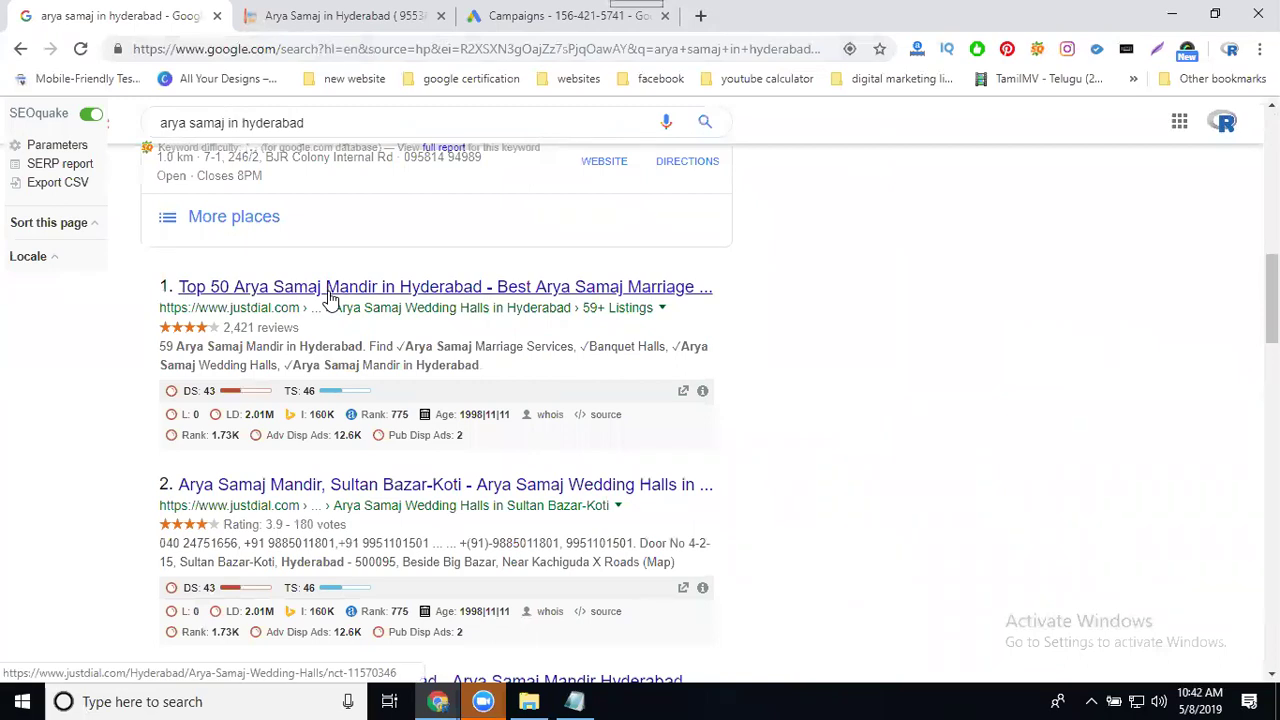
{"action": "scroll", "coordinate": [330, 298], "scroll_direction": "down", "scroll_amount": 6}
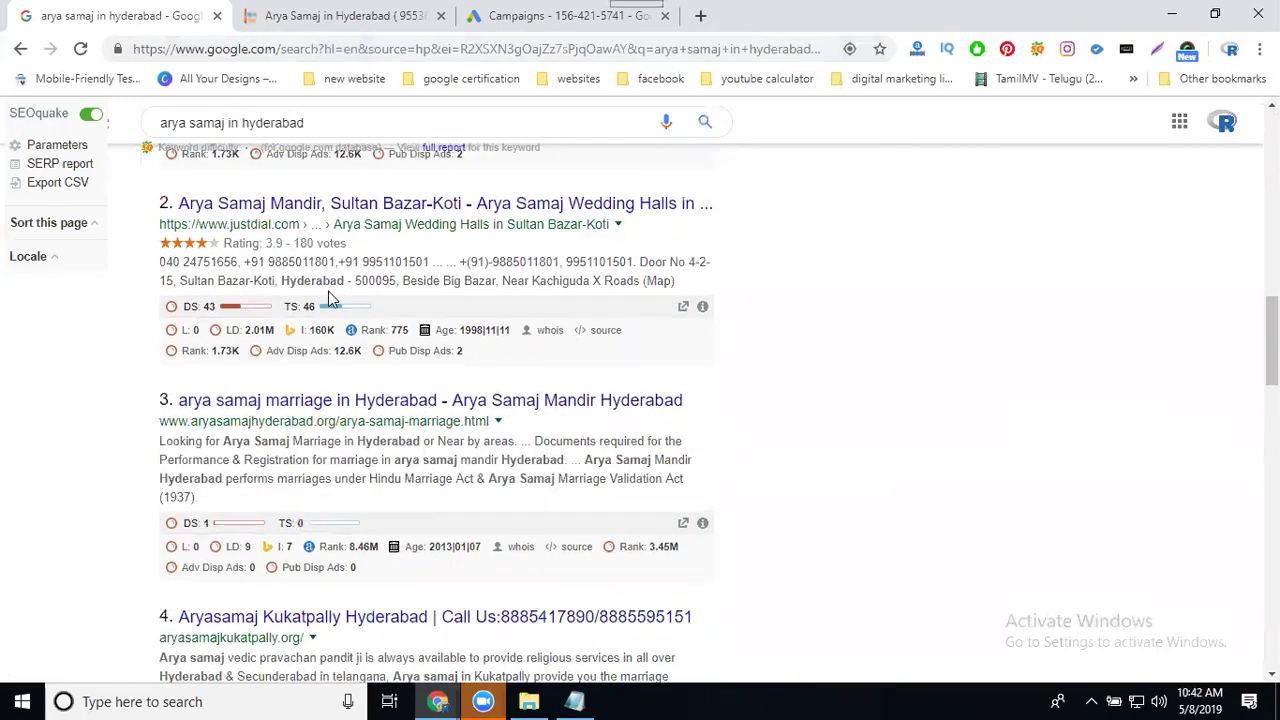
{"action": "scroll", "coordinate": [330, 298], "scroll_direction": "down", "scroll_amount": 15}
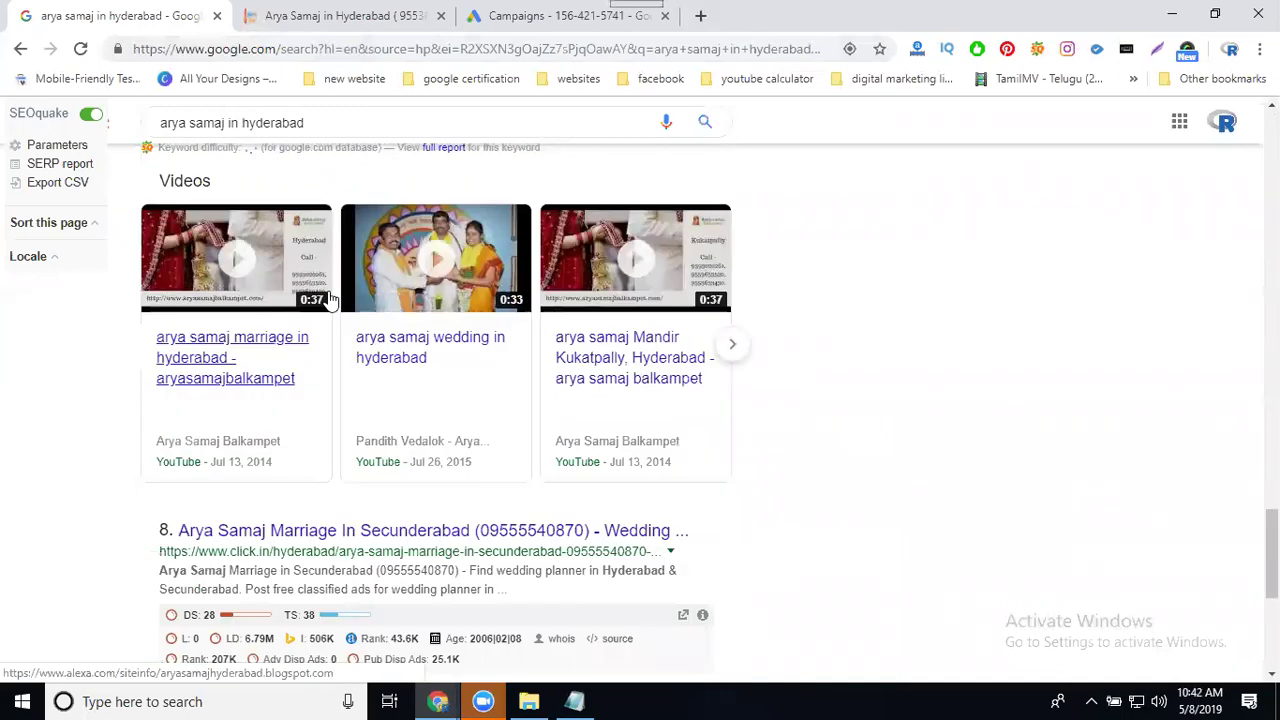
{"action": "scroll", "coordinate": [330, 298], "scroll_direction": "up", "scroll_amount": 3}
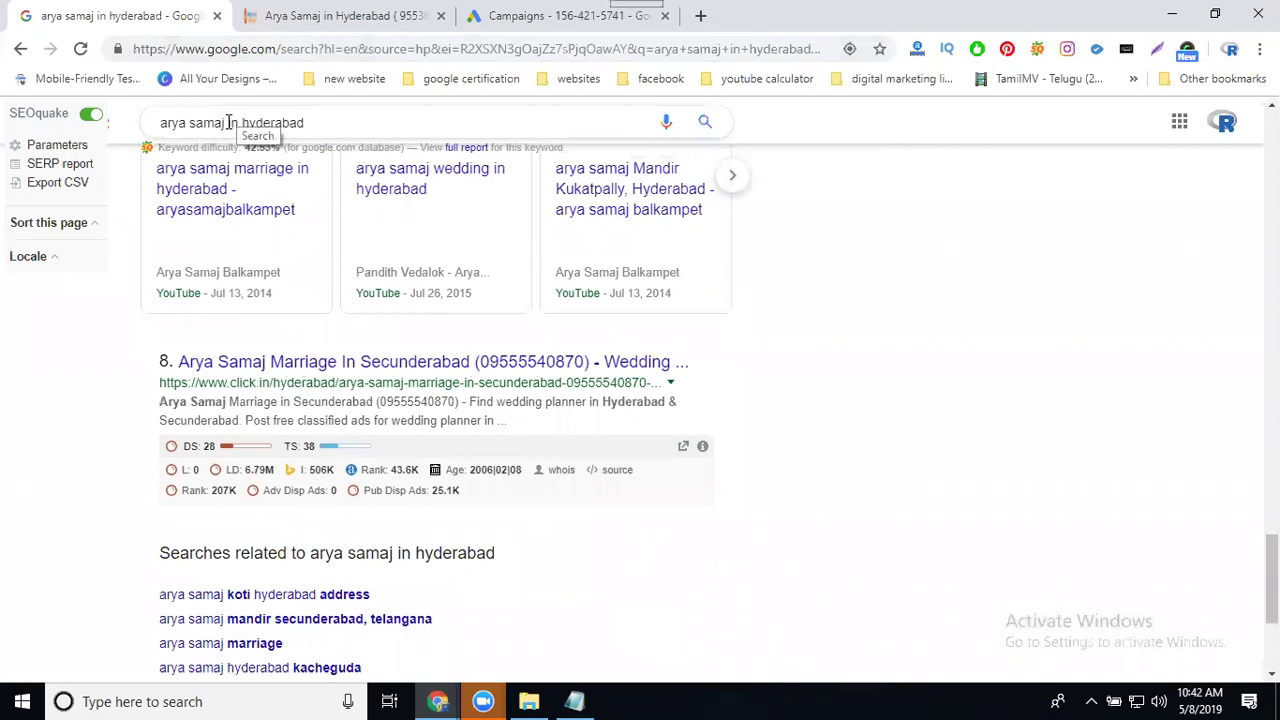
- Search Google for "digital marketing training in hyderabad" and examine the ads and organic results on the page
{"action": "left_click_drag", "start_coordinate": [228, 123], "coordinate": [152, 128]}
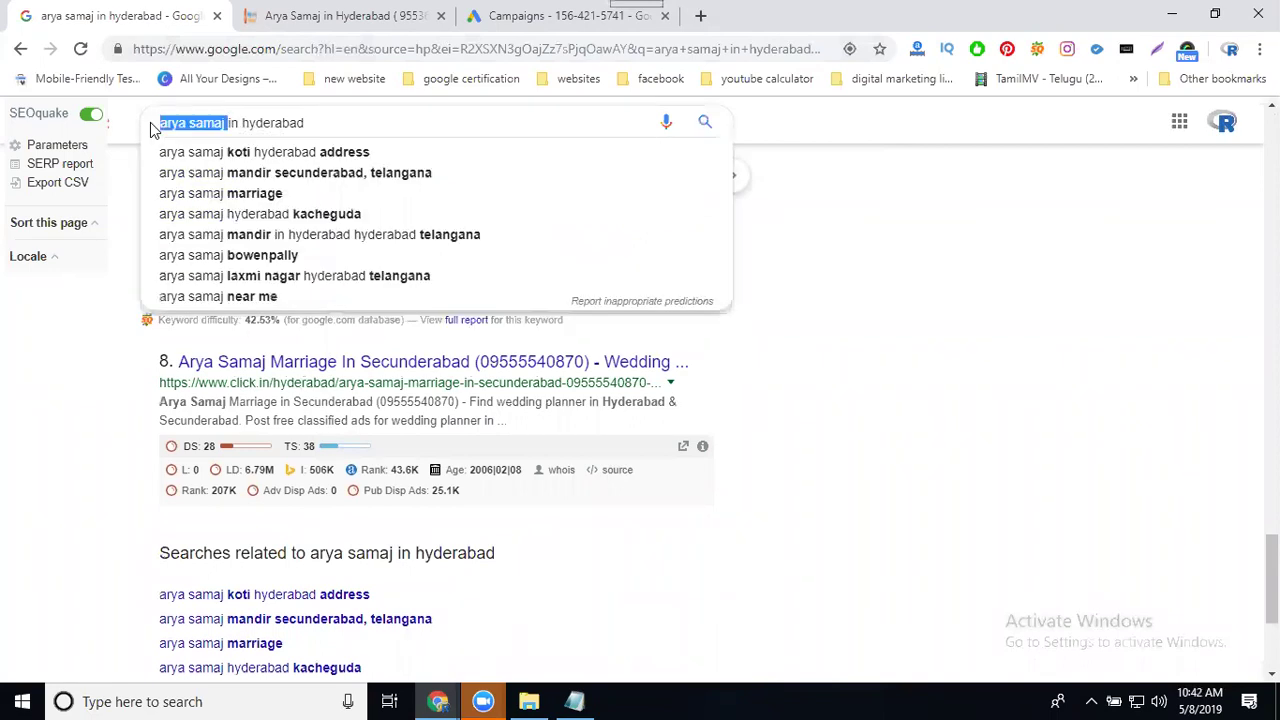
{"action": "type", "text": "digit"}
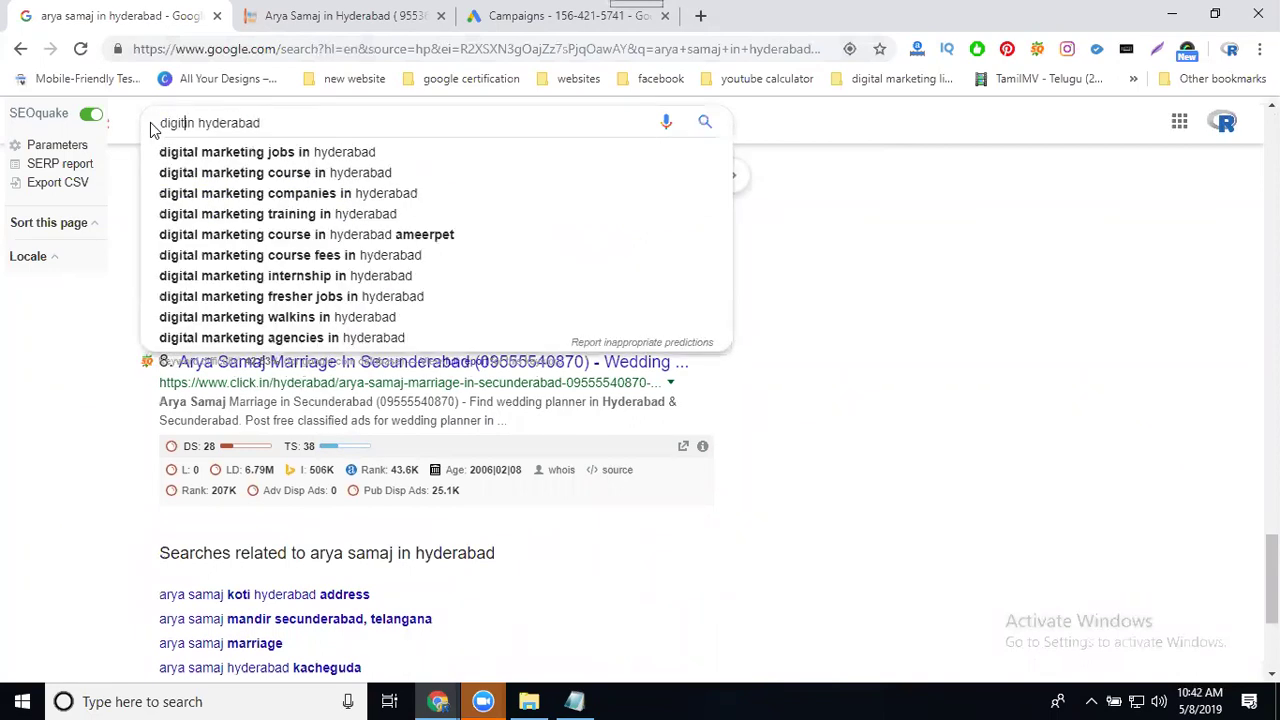
{"action": "type", "text": "al marketing"}
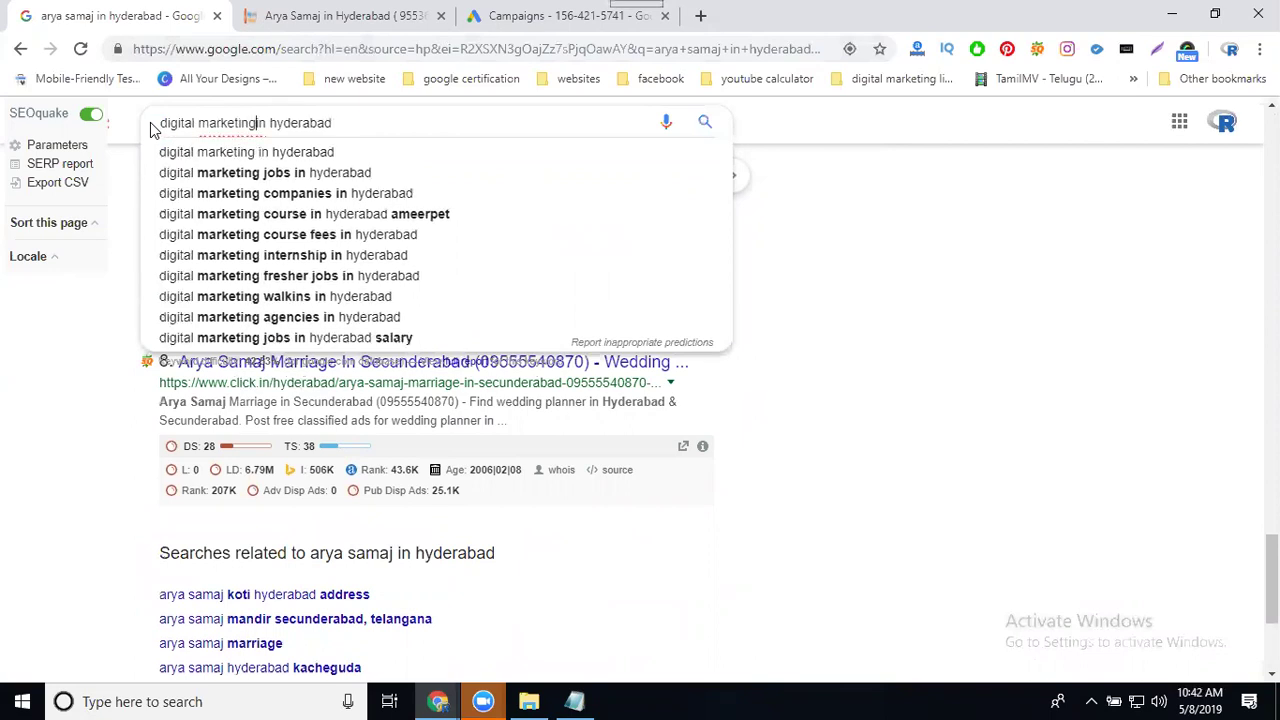
{"action": "type", "text": " tr"}
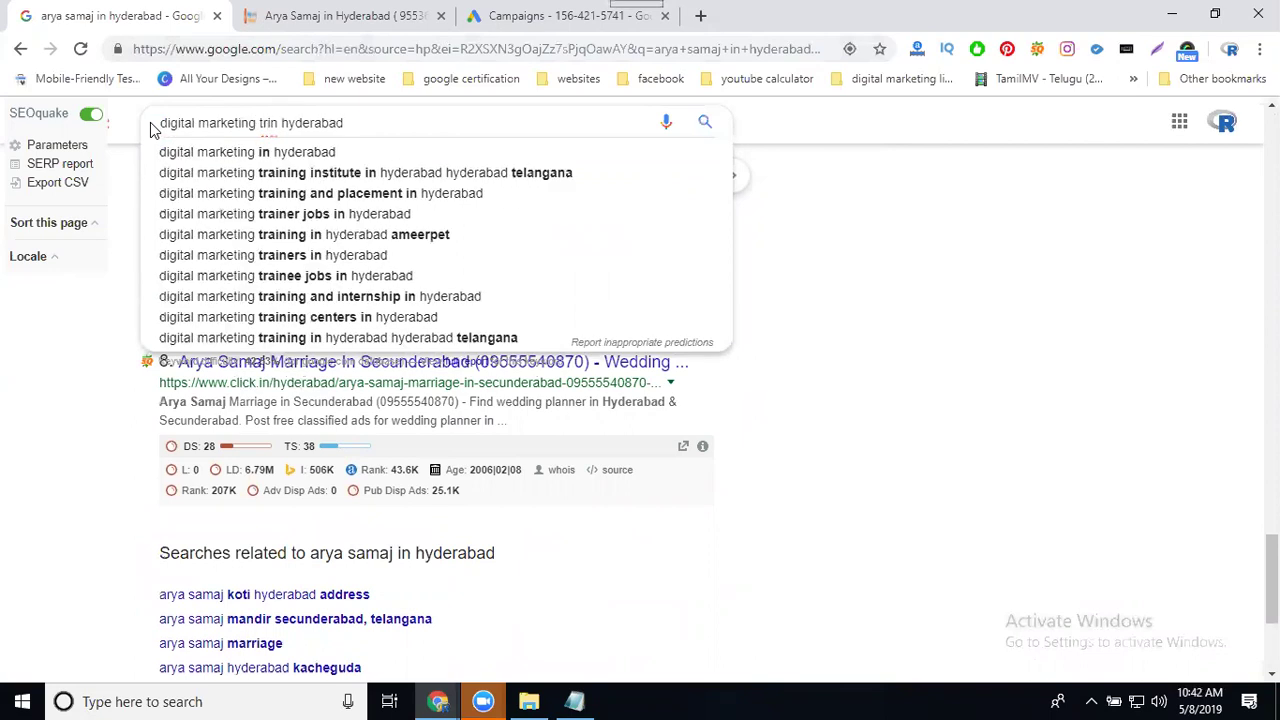
{"action": "type", "text": "aining"}
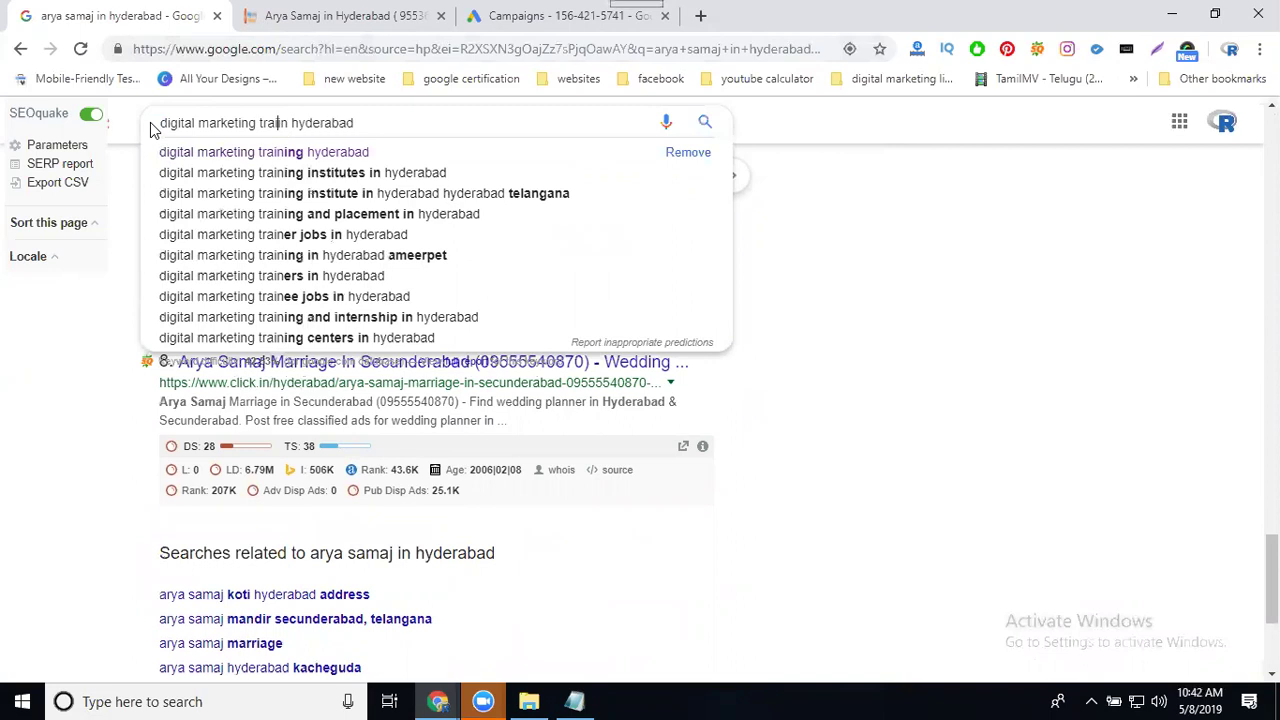
{"action": "key", "text": "Return"}
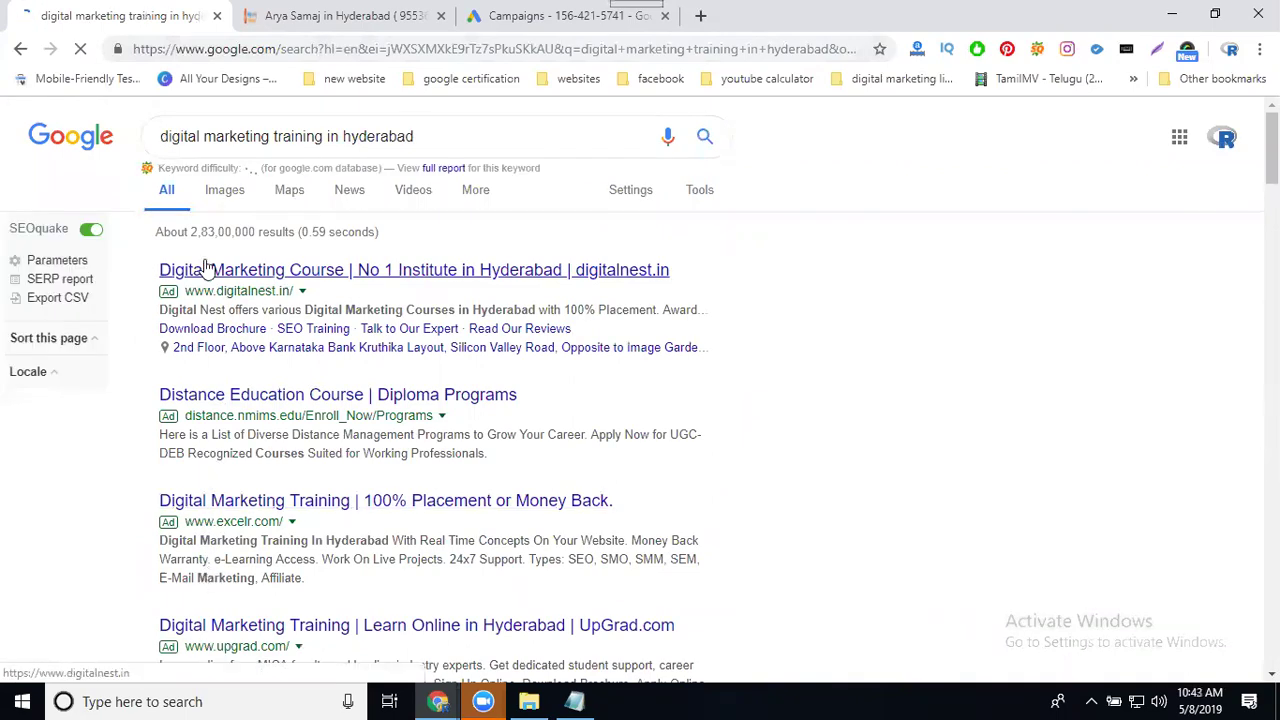
{"action": "scroll", "coordinate": [316, 393], "scroll_direction": "down", "scroll_amount": 14}
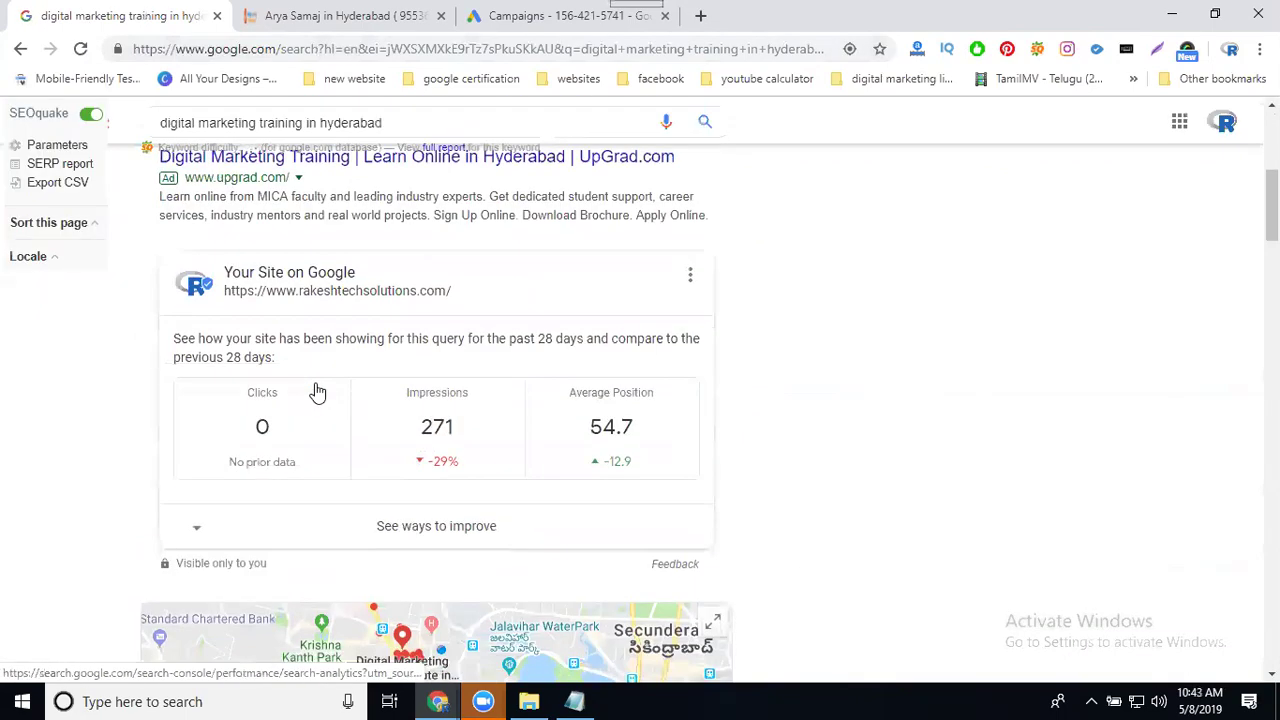
{"action": "scroll", "coordinate": [322, 395], "scroll_direction": "down", "scroll_amount": 20}
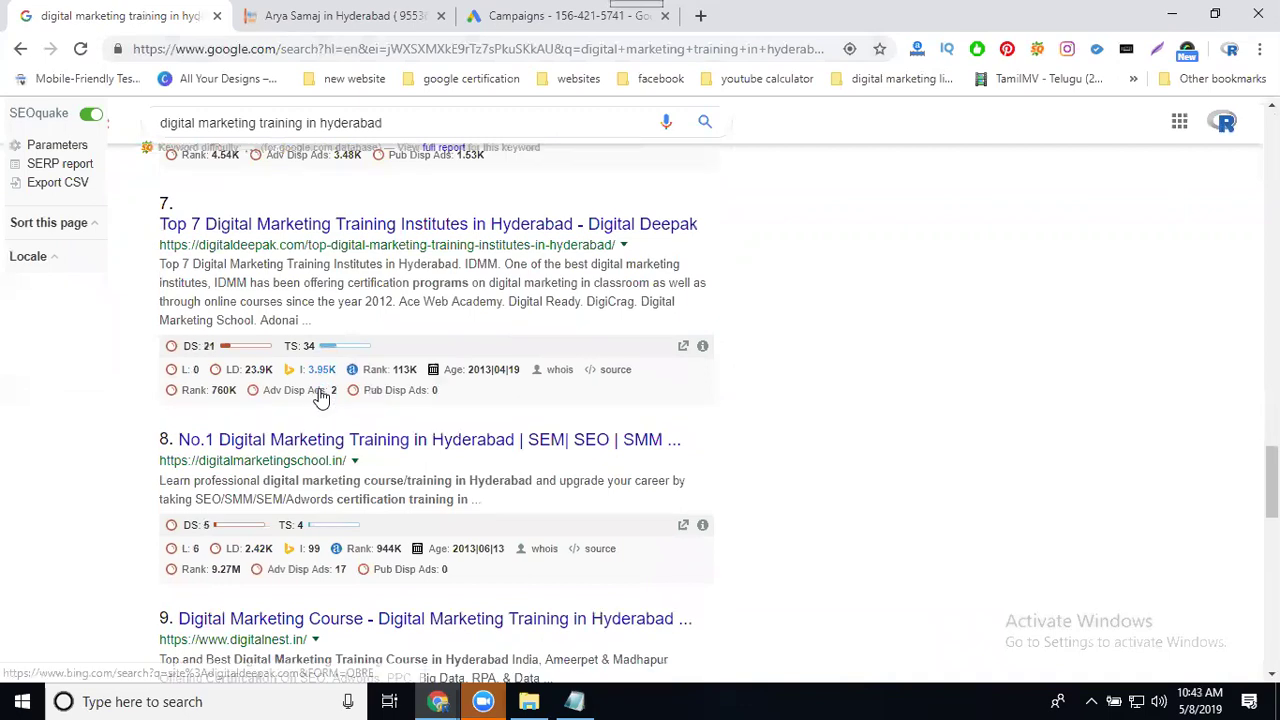
{"action": "scroll", "coordinate": [322, 395], "scroll_direction": "up", "scroll_amount": 2}
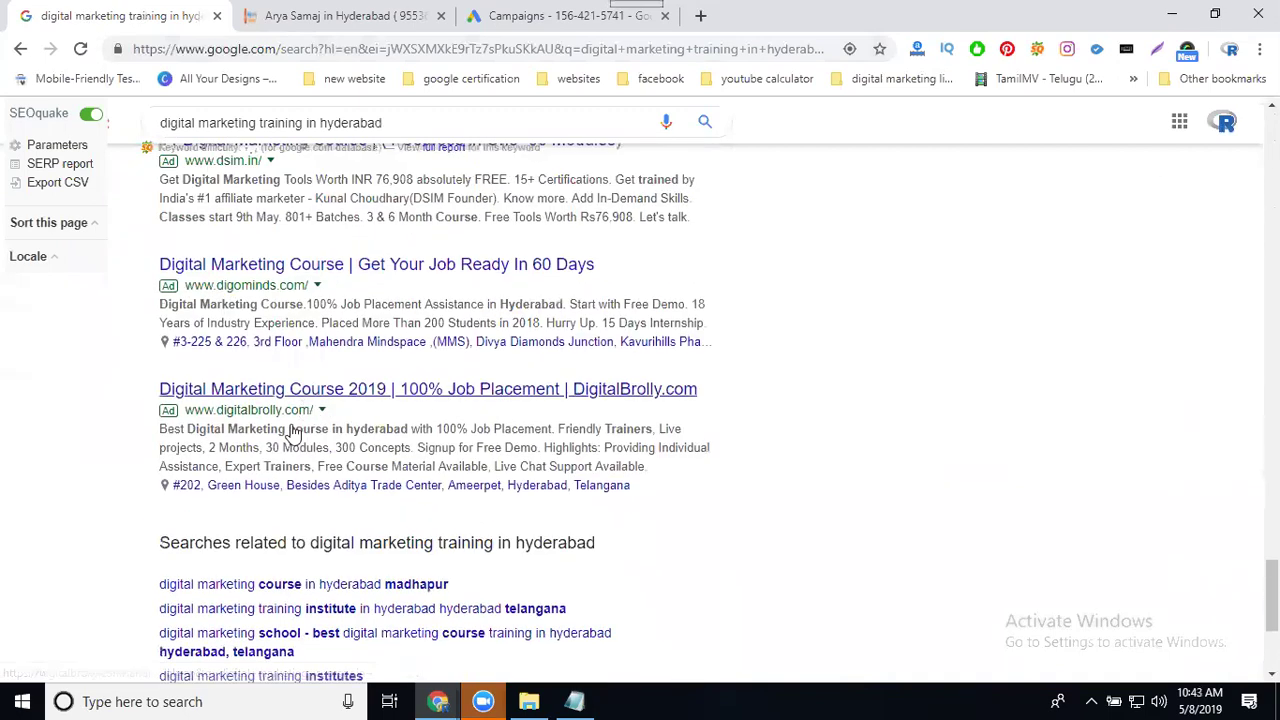
{"action": "scroll", "coordinate": [277, 343], "scroll_direction": "up", "scroll_amount": 1}
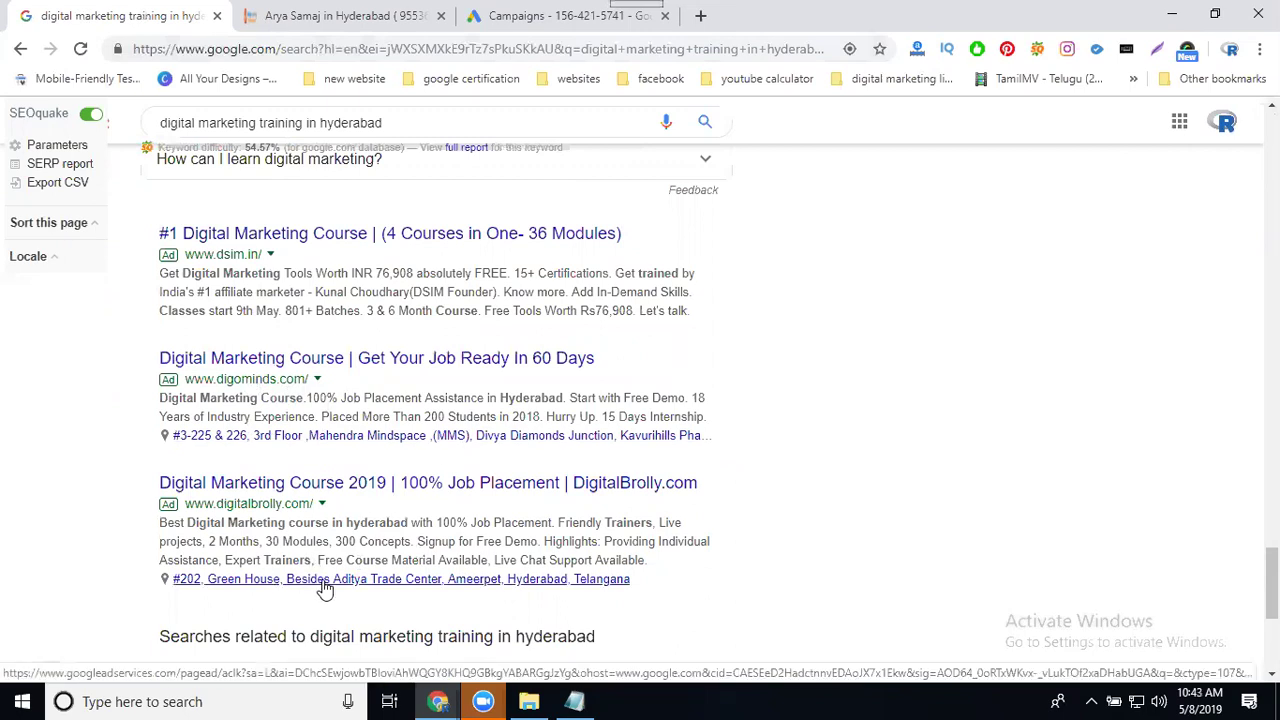
{"action": "scroll", "coordinate": [325, 590], "scroll_direction": "up", "scroll_amount": 15}
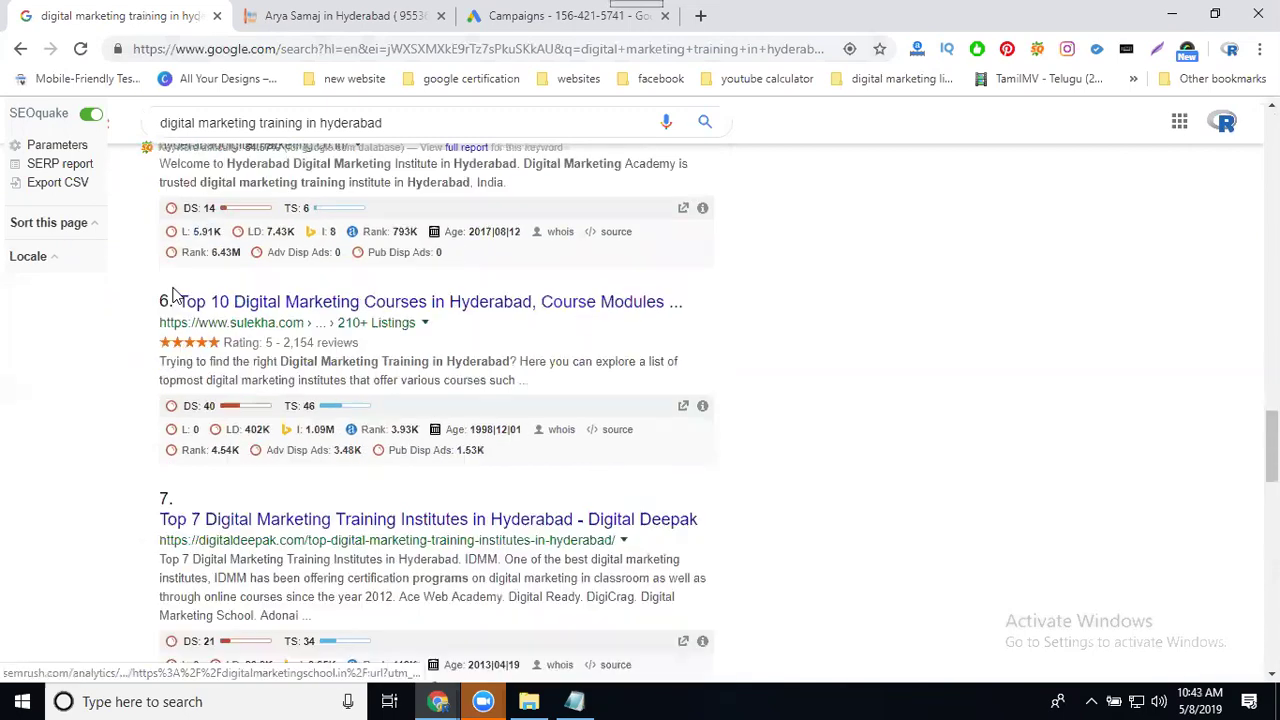
{"action": "scroll", "coordinate": [148, 240], "scroll_direction": "up", "scroll_amount": 10}
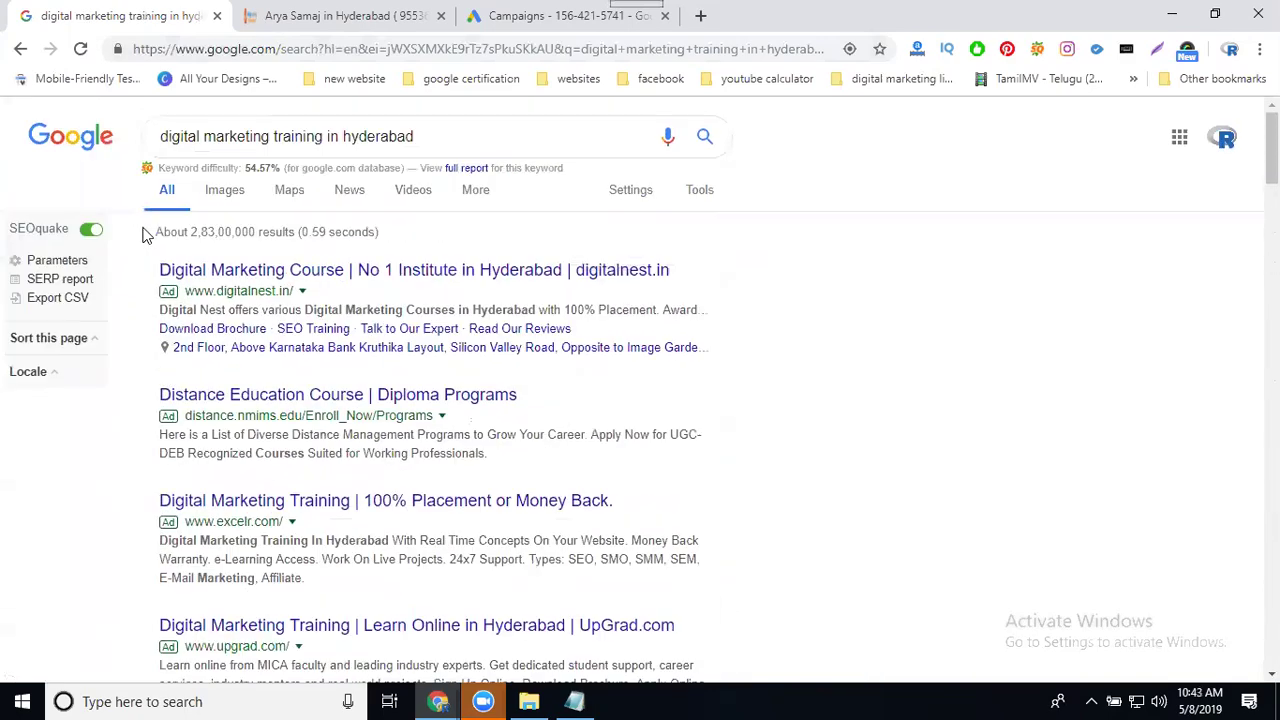
- Return to the Google home page, switch to the Google Ads campaigns page and start a new campaign
{"action": "left_click", "coordinate": [88, 152]}
{"action": "left_click", "coordinate": [363, 18]}
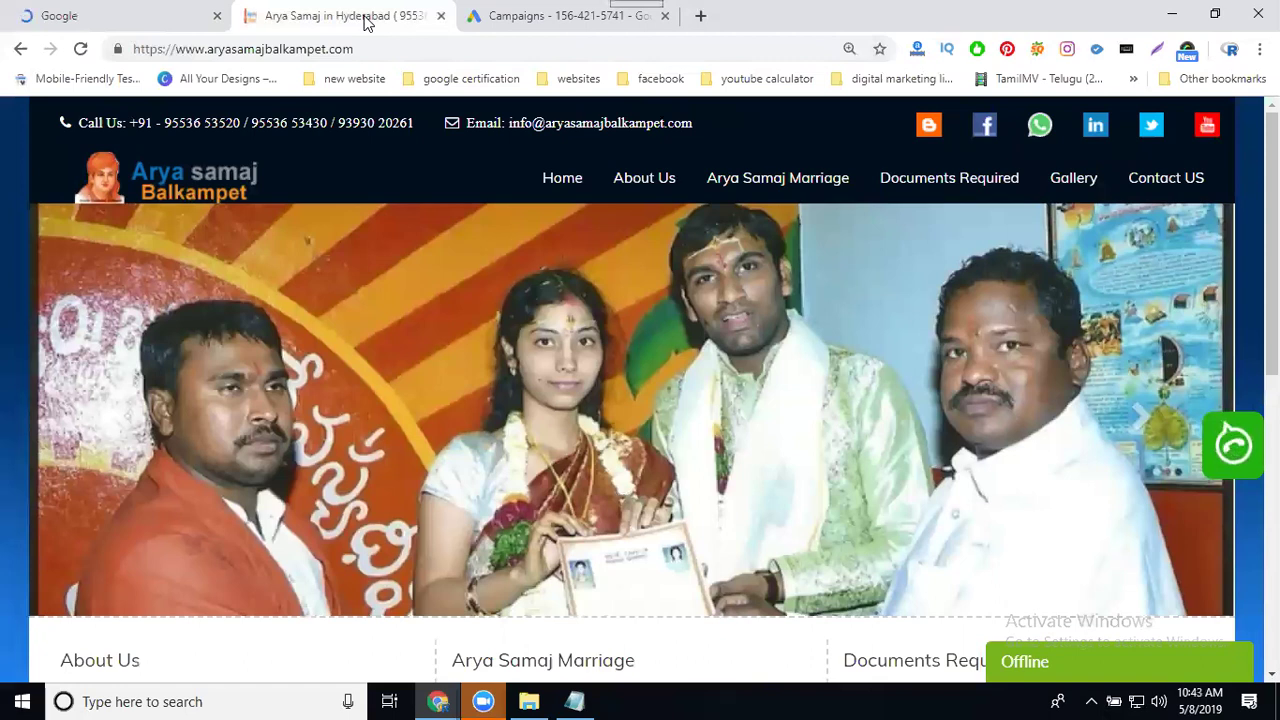
{"action": "left_click", "coordinate": [533, 15]}
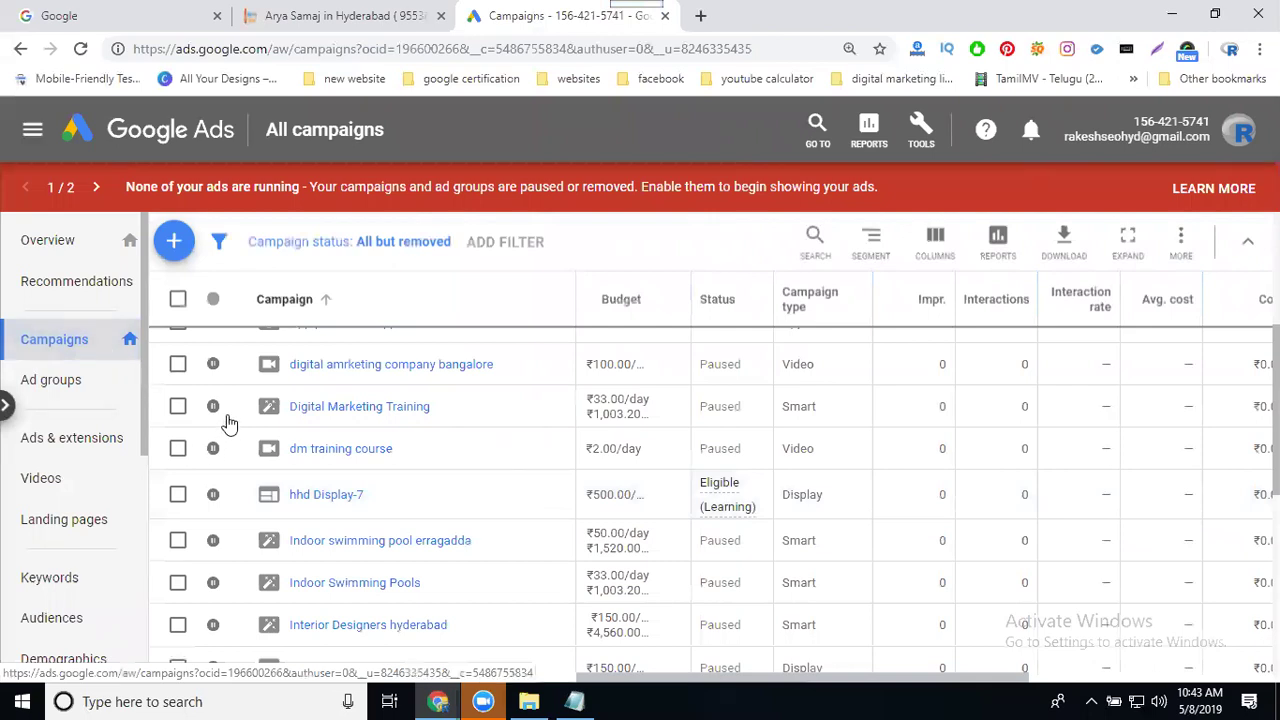
{"action": "scroll", "coordinate": [228, 424], "scroll_direction": "up", "scroll_amount": 5}
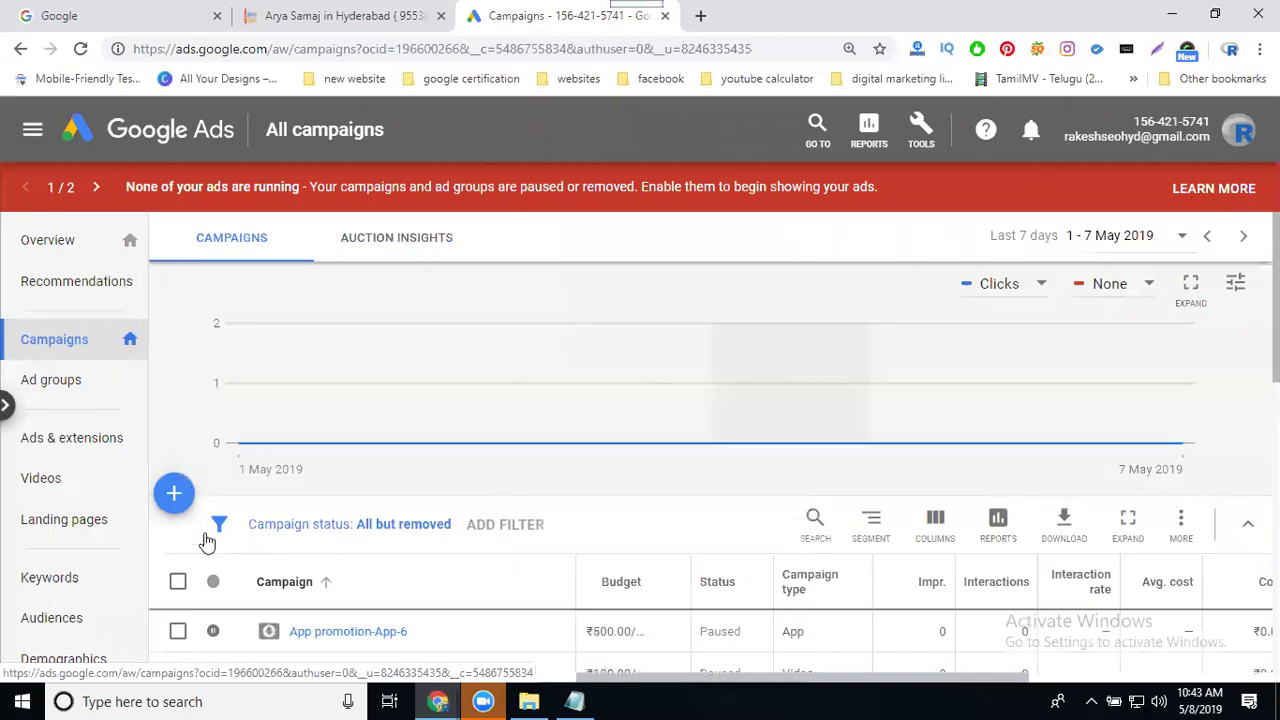
{"action": "left_click", "coordinate": [172, 496]}
{"action": "left_click", "coordinate": [246, 572]}
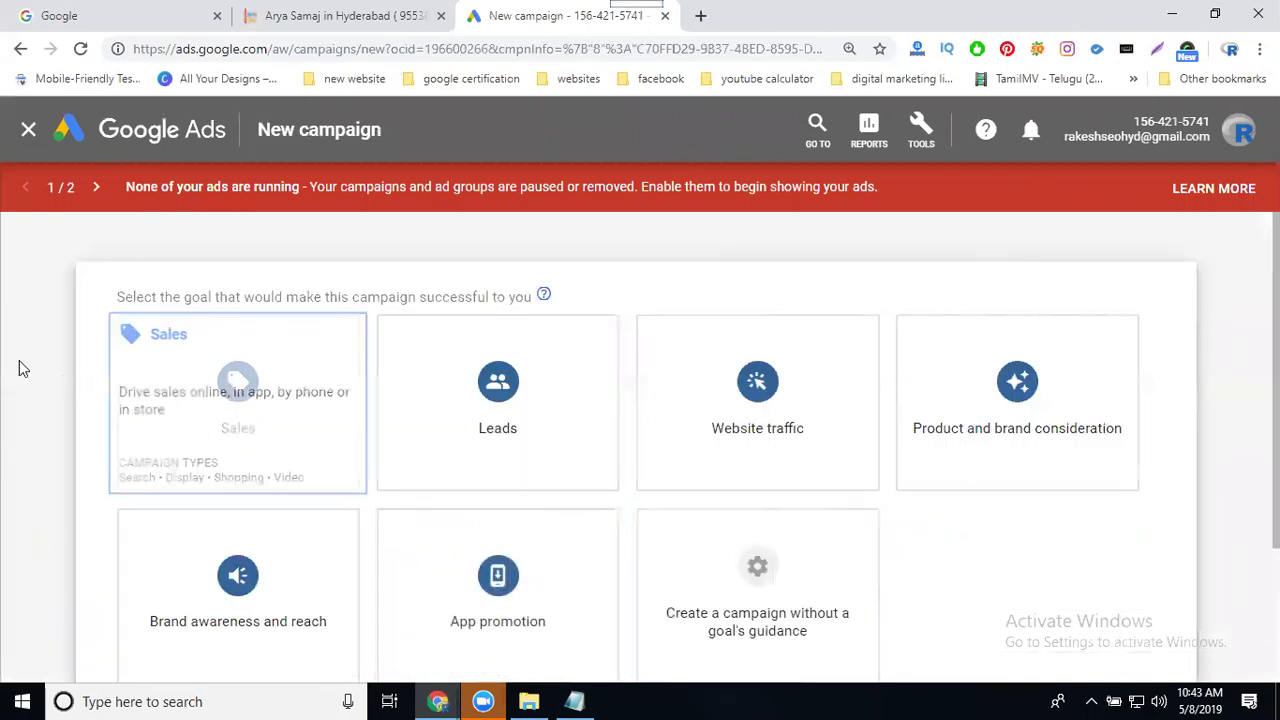
- Set the new campaign up without a goal's guidance and choose Search as its campaign type
{"action": "scroll", "coordinate": [17, 366], "scroll_direction": "down", "scroll_amount": 2}
{"action": "scroll", "coordinate": [15, 369], "scroll_direction": "up", "scroll_amount": 1}
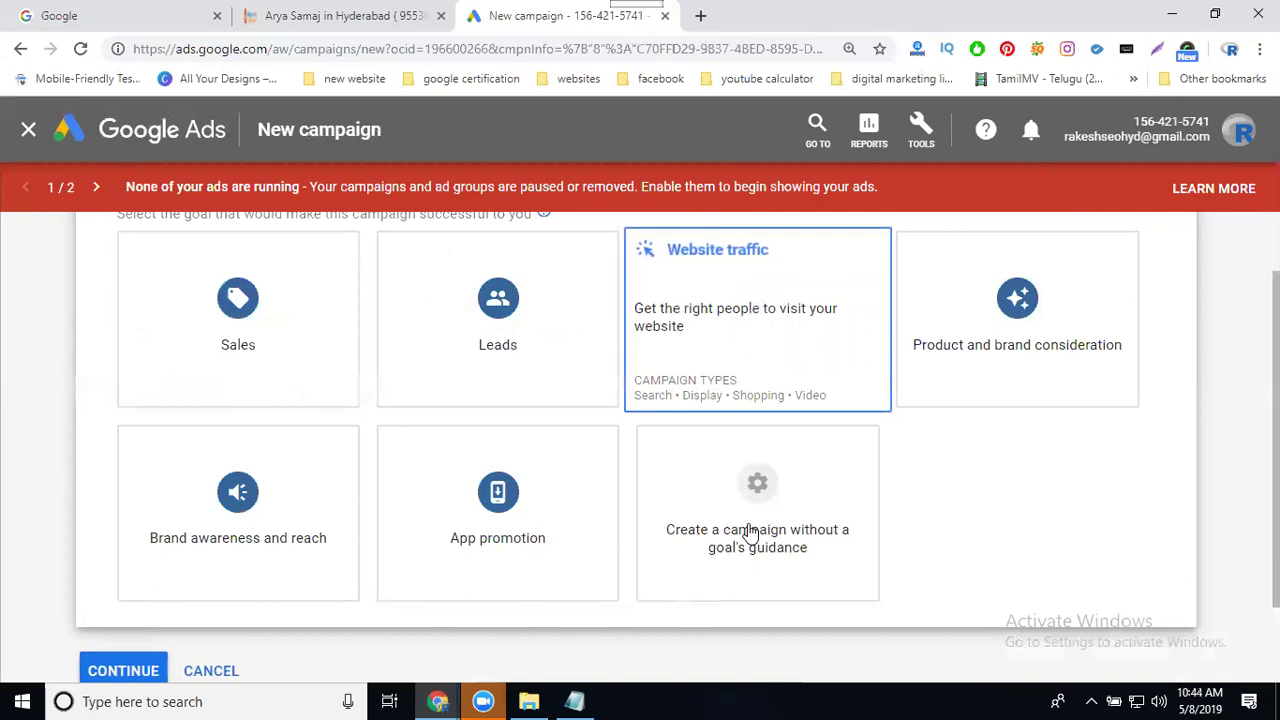
{"action": "mouse_move", "coordinate": [750, 535]}
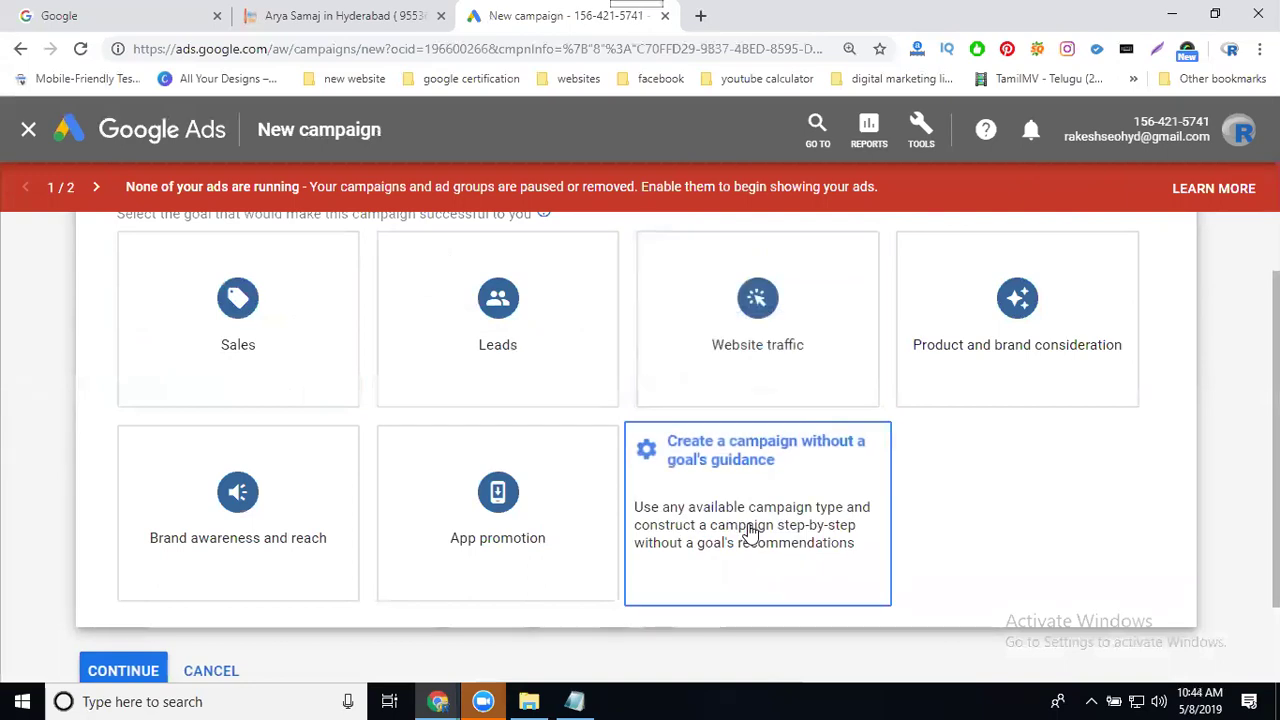
{"action": "left_click", "coordinate": [750, 533]}
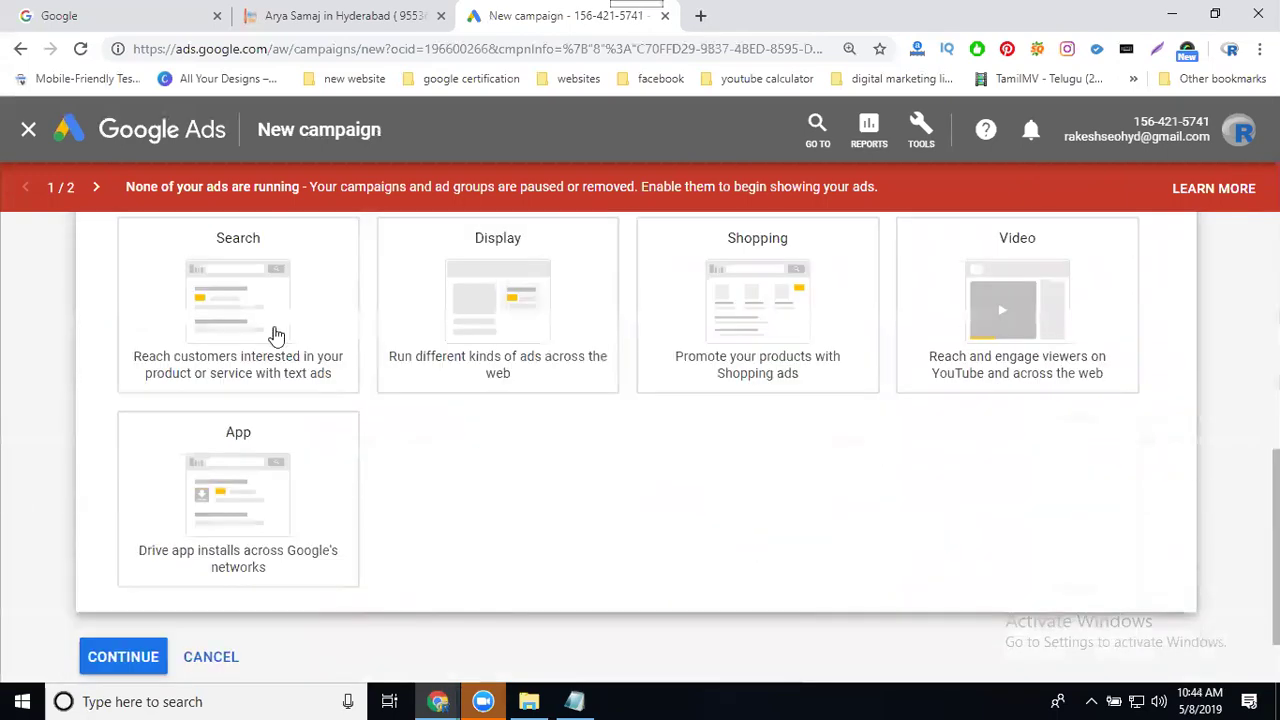
{"action": "mouse_move", "coordinate": [260, 322]}
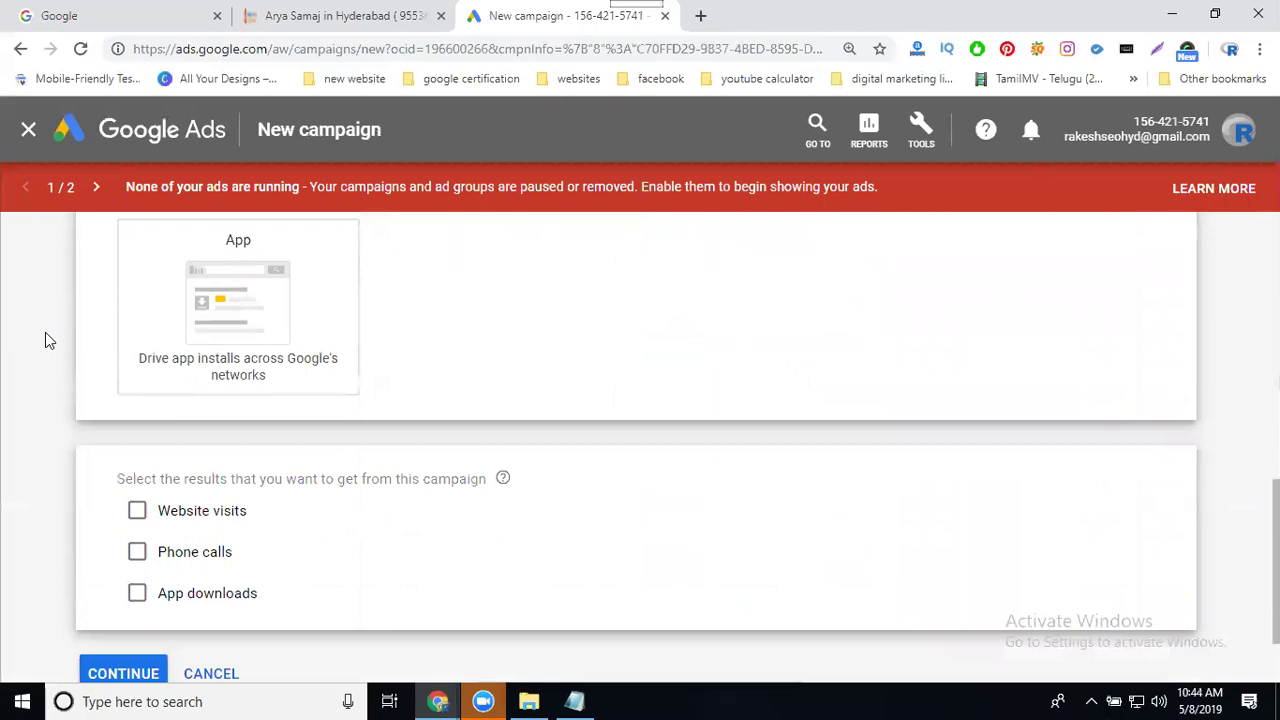
- Select Website visits and Phone calls as the results wanted from the campaign
{"action": "scroll", "coordinate": [43, 340], "scroll_direction": "down", "scroll_amount": 1}
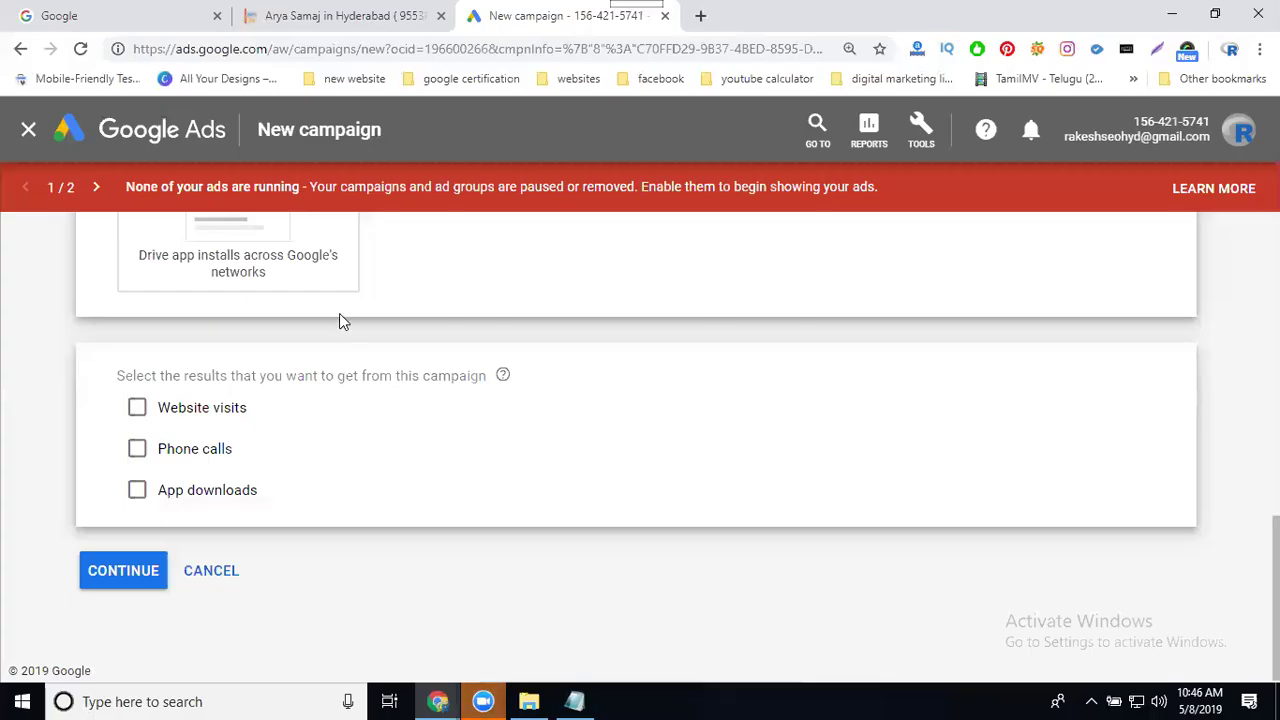
{"action": "left_click", "coordinate": [205, 410]}
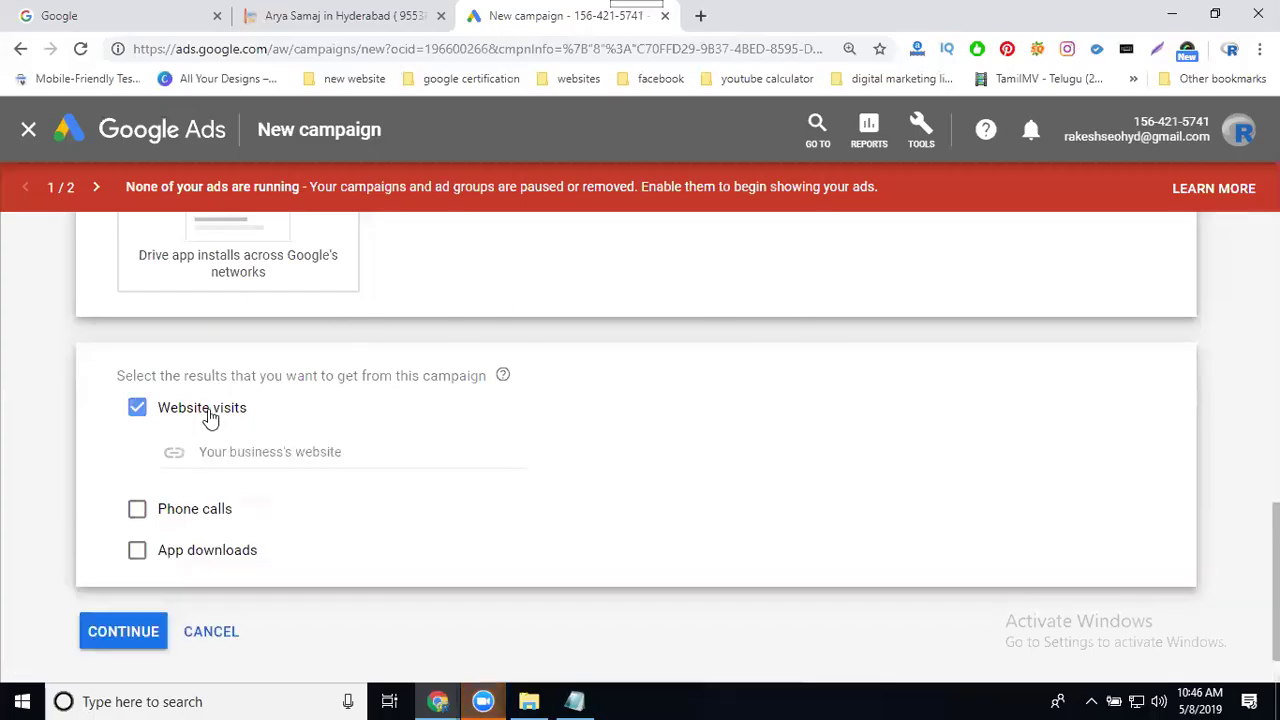
{"action": "left_click", "coordinate": [193, 512]}
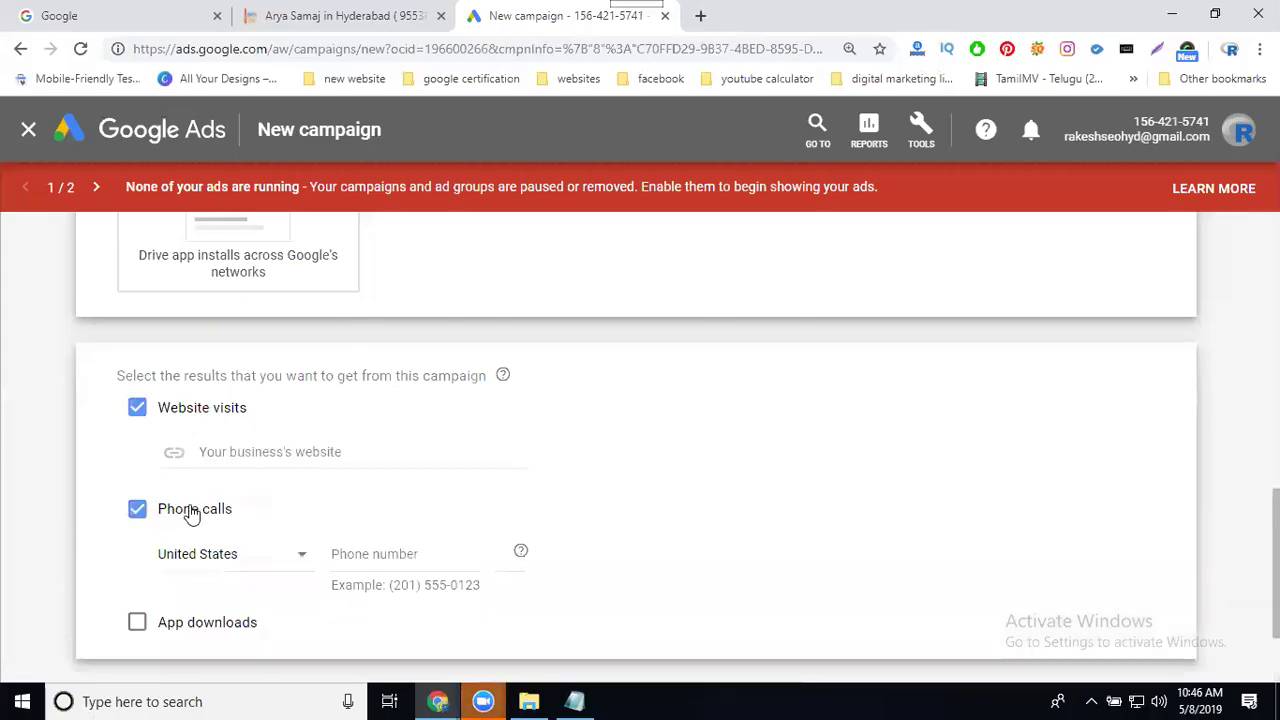
{"action": "left_click", "coordinate": [197, 634]}
{"action": "scroll", "coordinate": [423, 503], "scroll_direction": "down", "scroll_amount": 2}
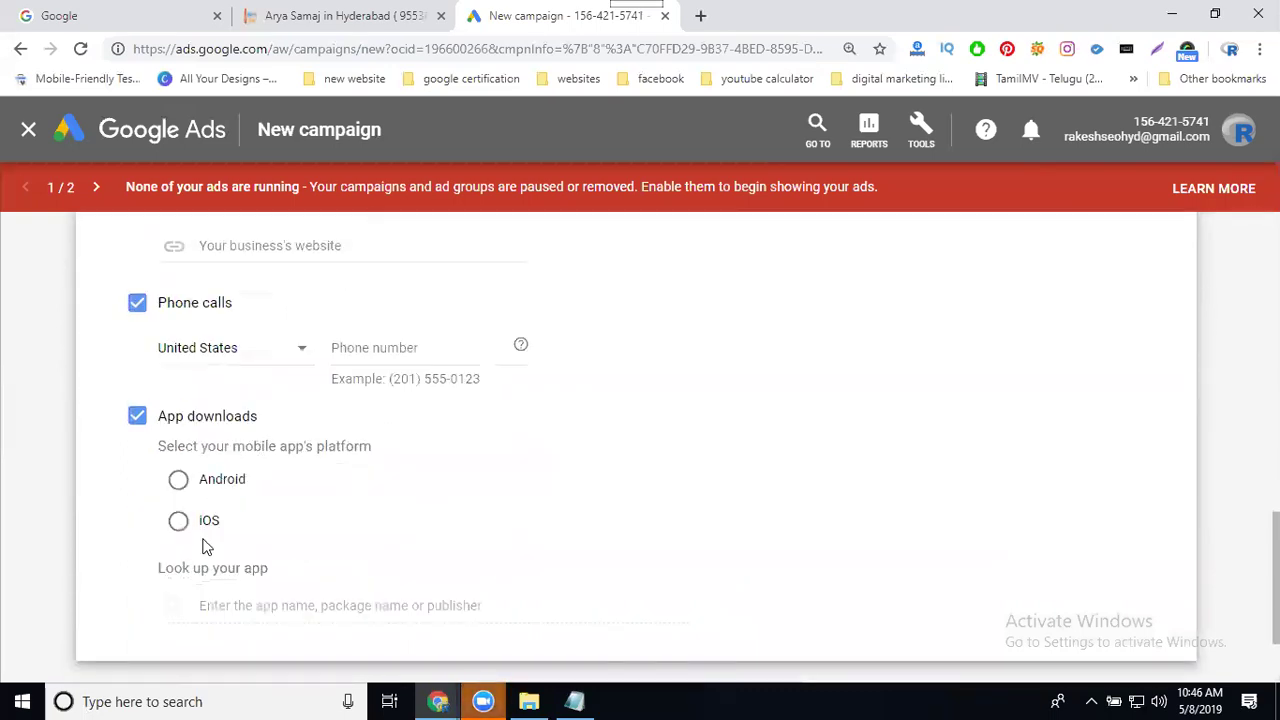
{"action": "left_click", "coordinate": [137, 416]}
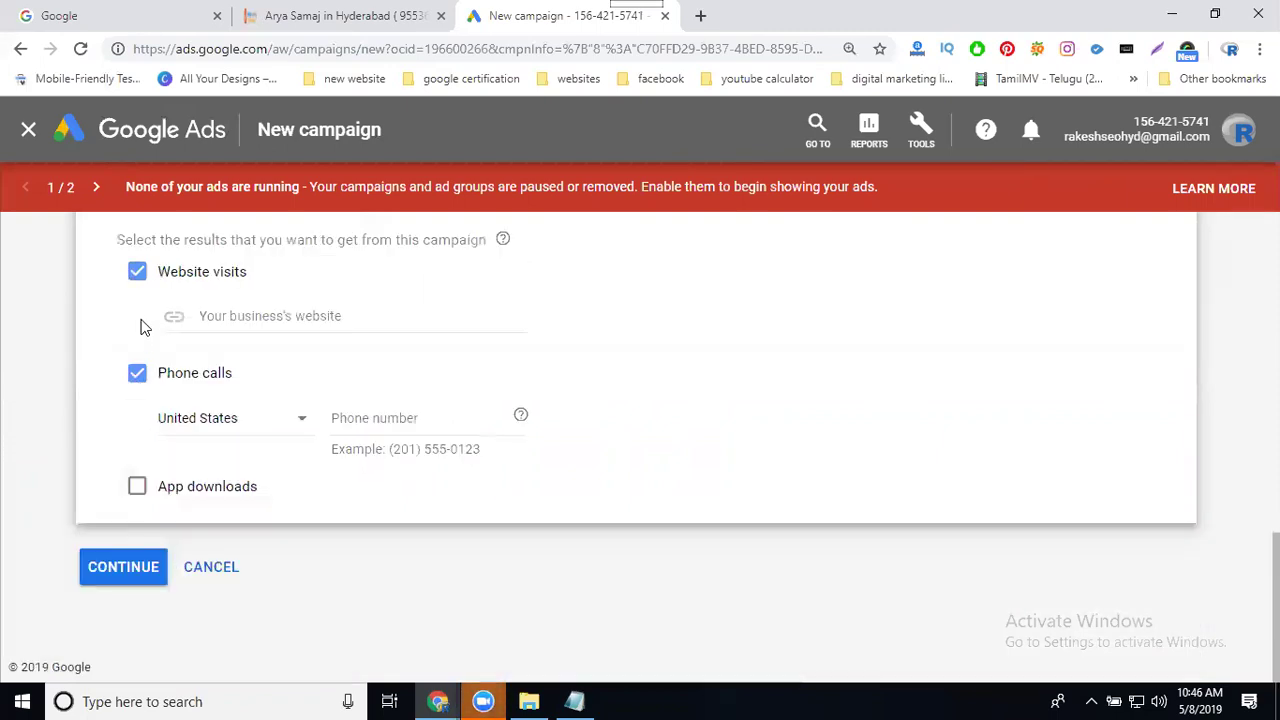
{"action": "left_click", "coordinate": [137, 380]}
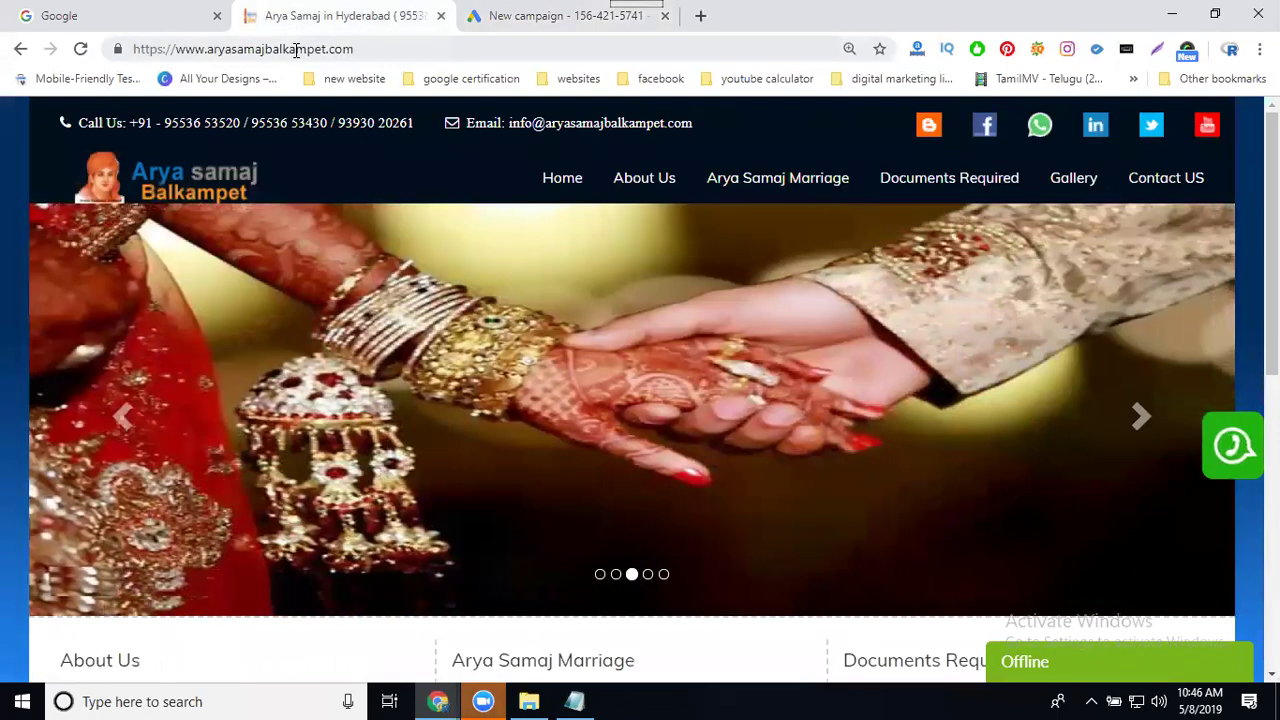
{"action": "left_click", "coordinate": [296, 50]}
{"action": "key", "text": "ctrl+c"}
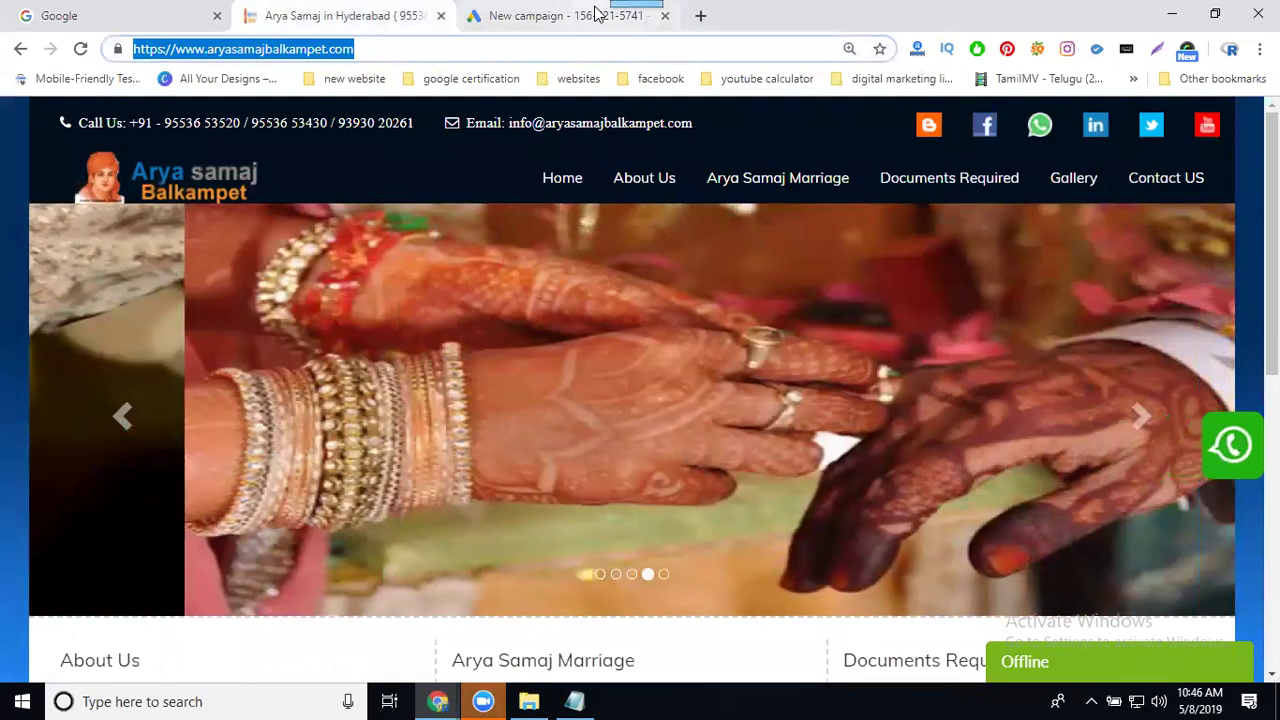
{"action": "left_click", "coordinate": [594, 13]}
{"action": "left_click", "coordinate": [311, 389]}
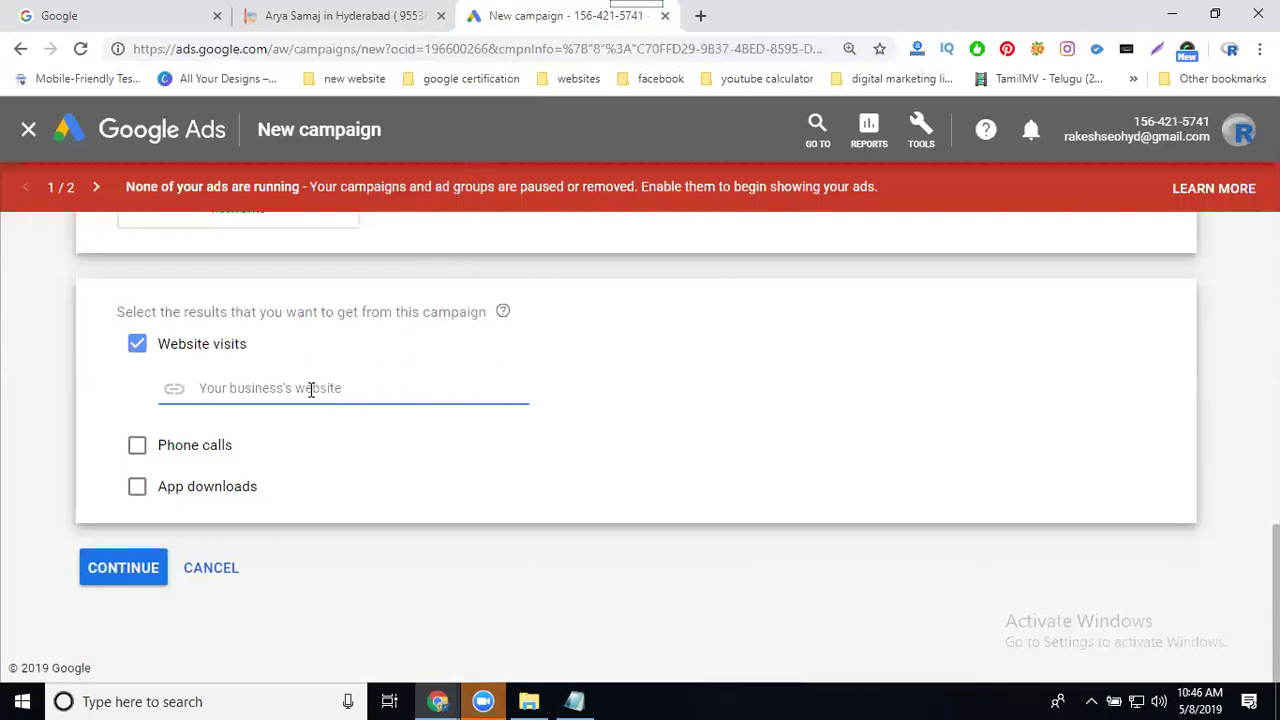
{"action": "key", "text": "ctrl+v"}
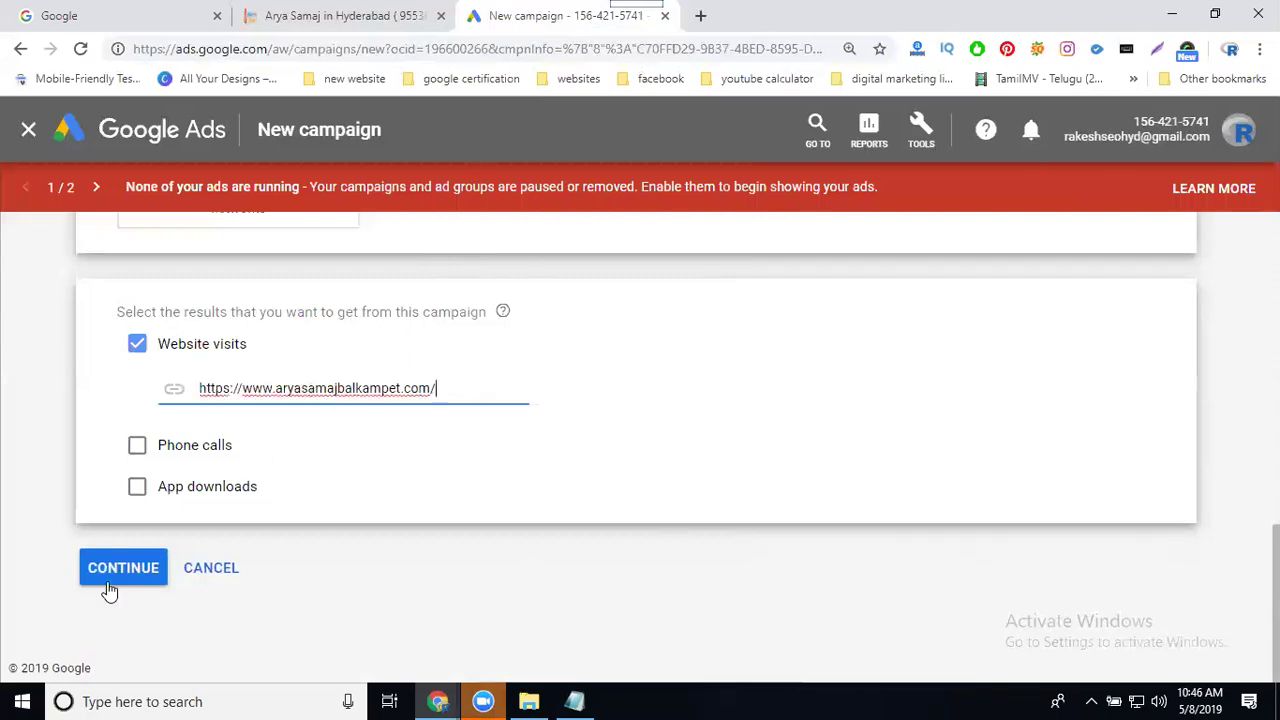
{"action": "left_click", "coordinate": [111, 580]}
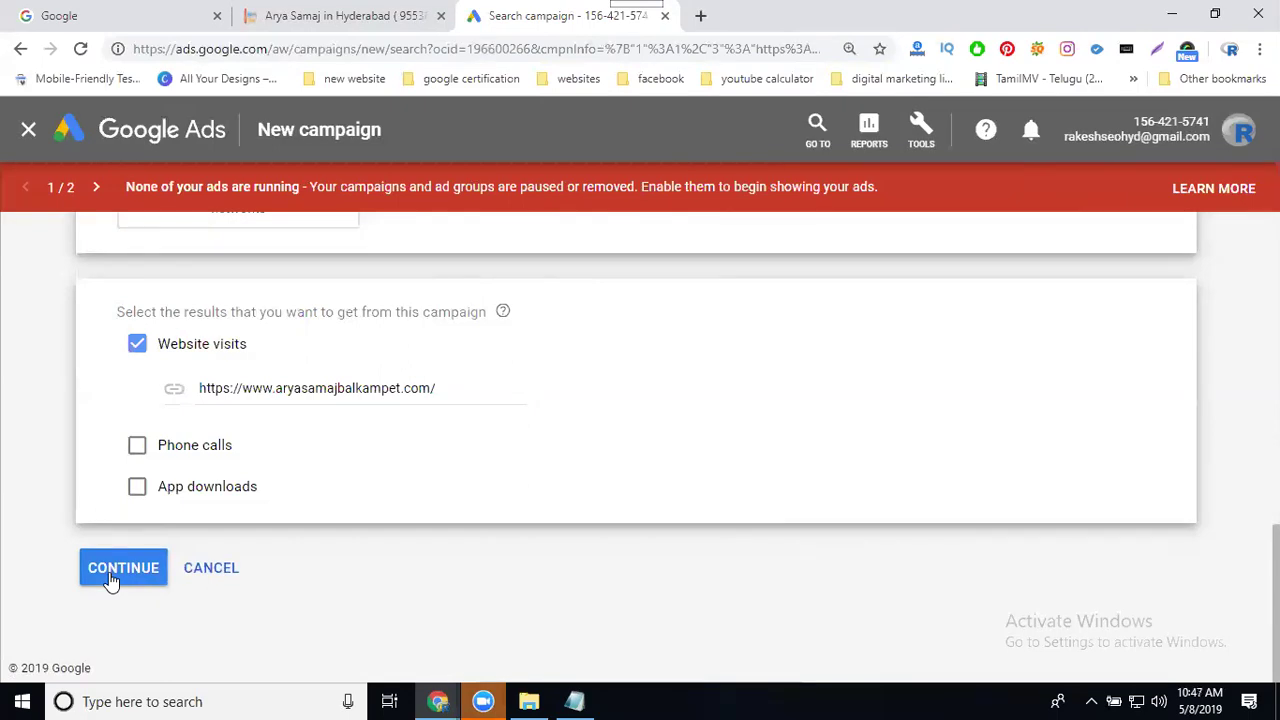
{"action": "left_click", "coordinate": [112, 580]}
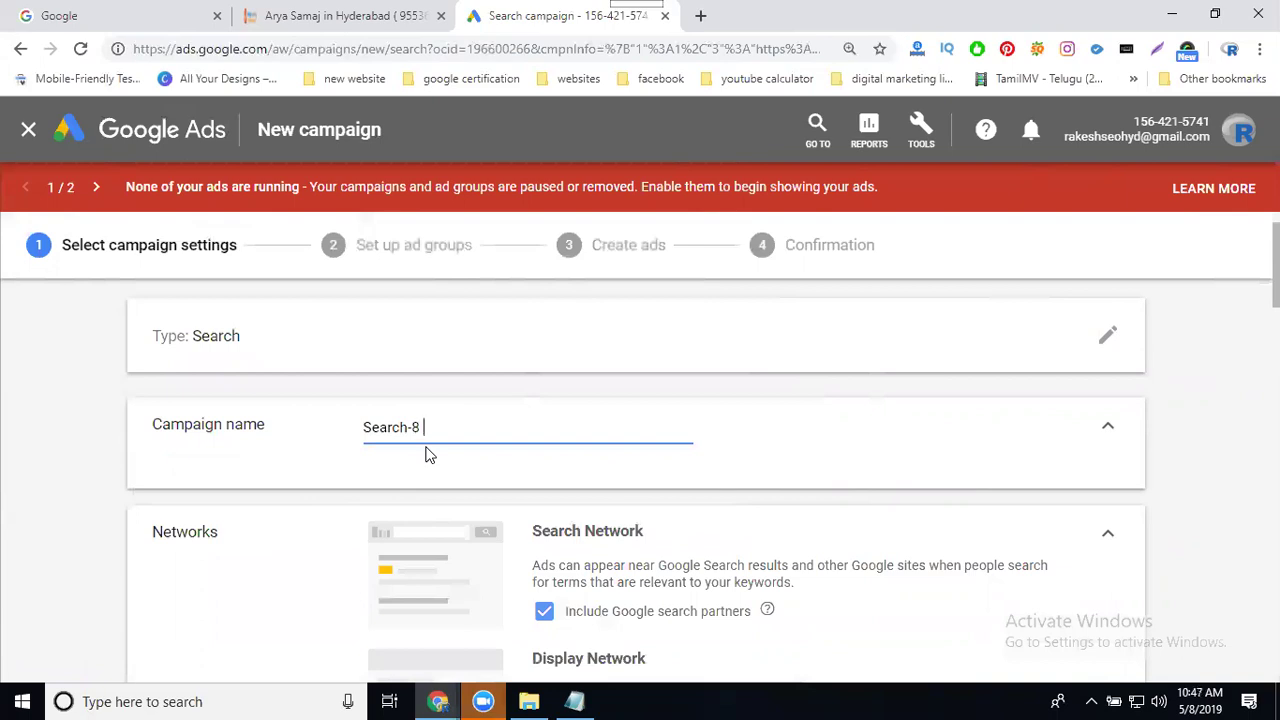
- Add "ss" to the end of the campaign name, and exclude and re-include the Google Display Network
{"action": "type", "text": "ss"}
{"action": "scroll", "coordinate": [305, 443], "scroll_direction": "down", "scroll_amount": 2}
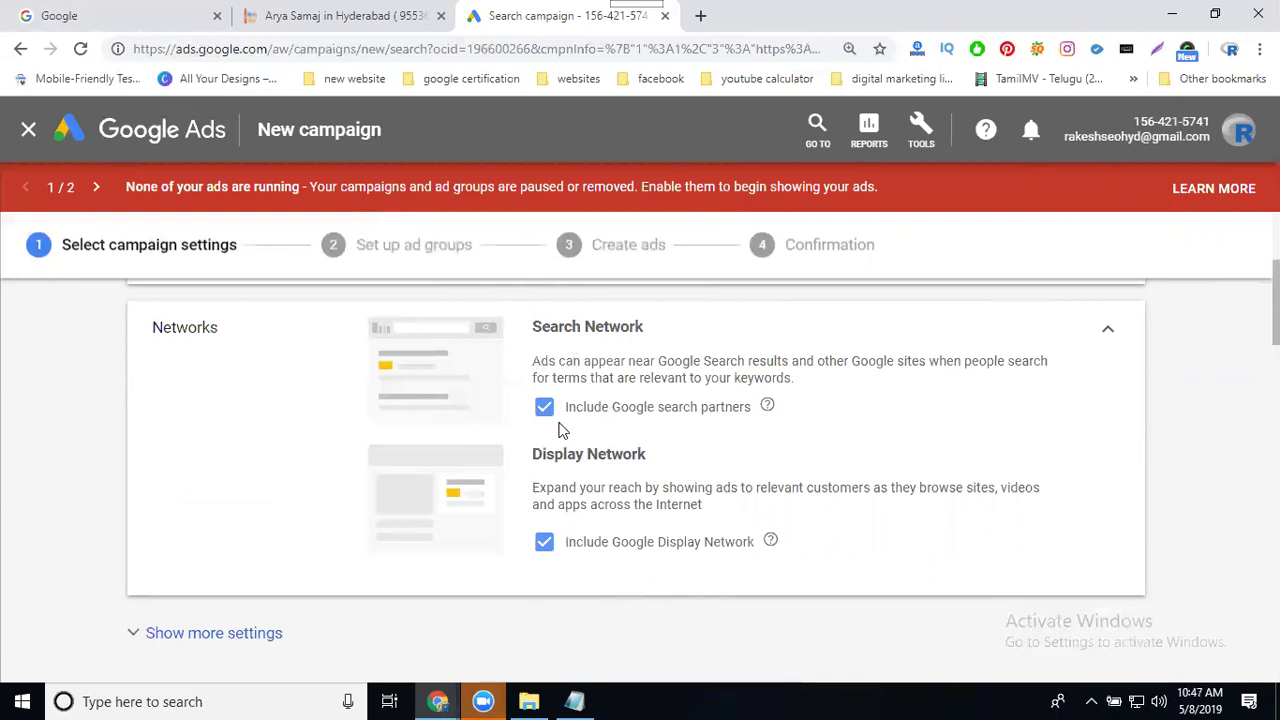
{"action": "left_click", "coordinate": [545, 543]}
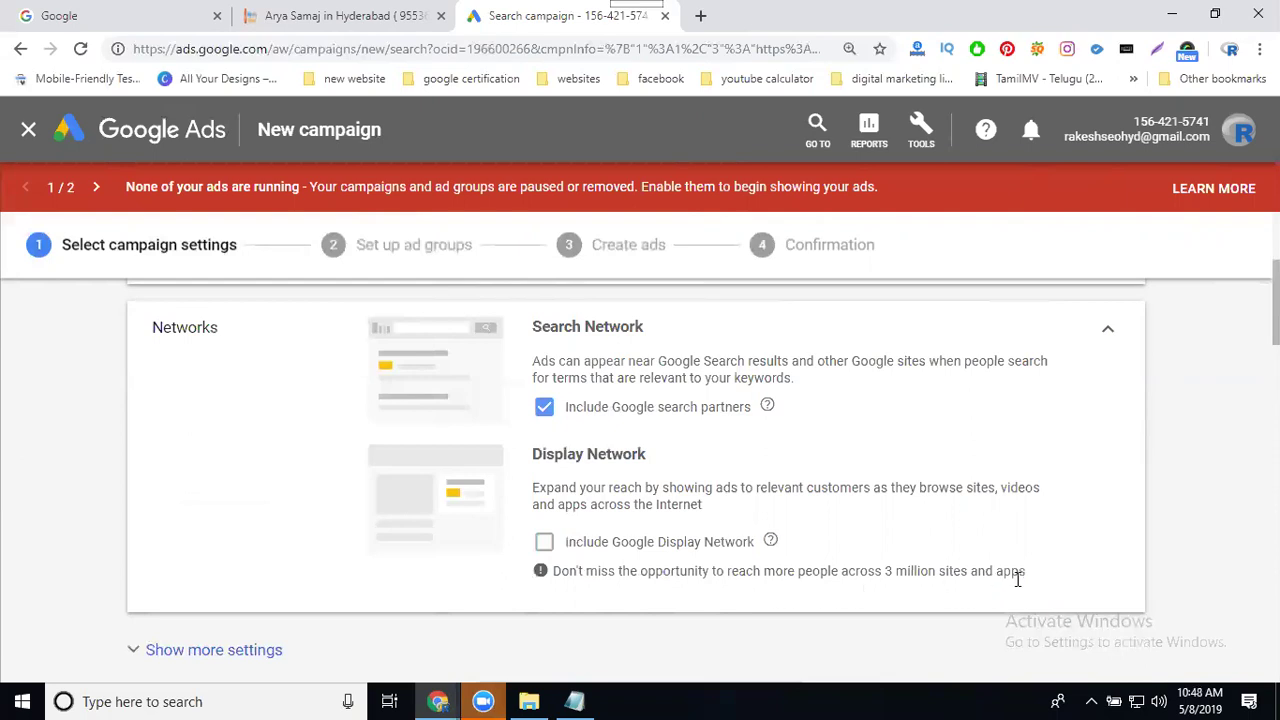
{"action": "left_click", "coordinate": [545, 544]}
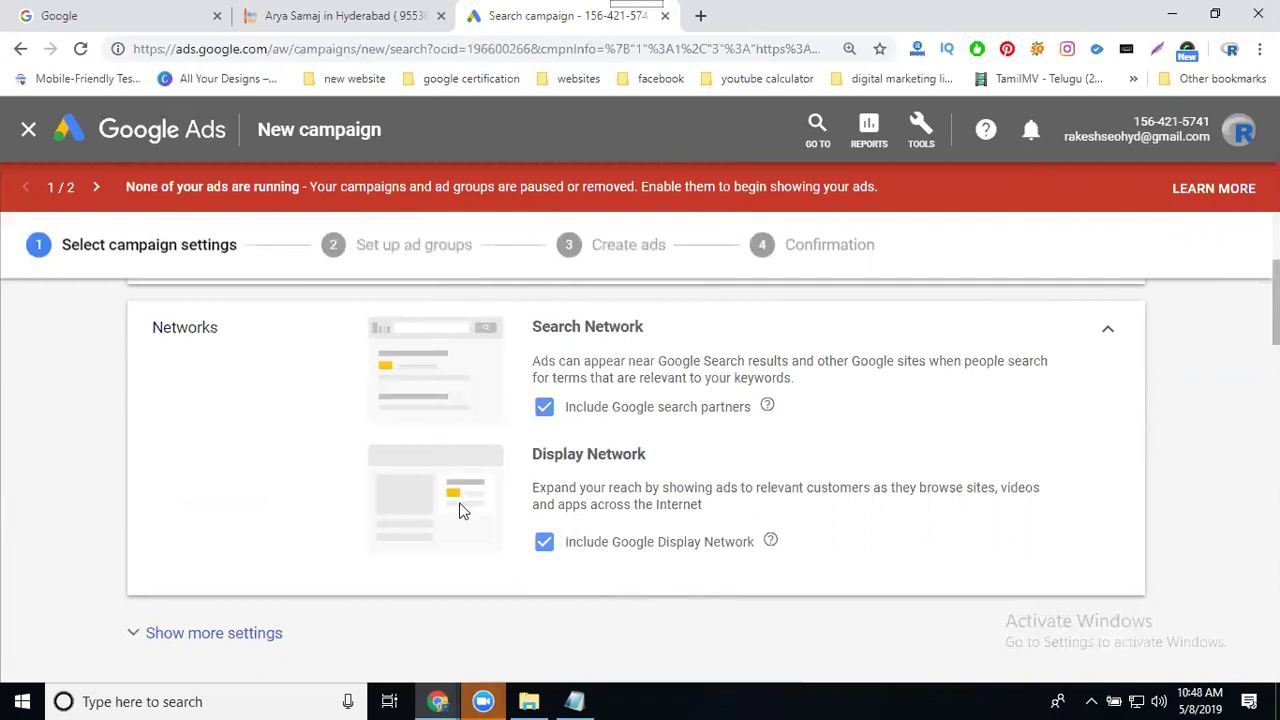
- Search the campaign's audiences for "arya samaj" and close the Audiences section without selecting any
{"action": "scroll", "coordinate": [191, 446], "scroll_direction": "down", "scroll_amount": 4}
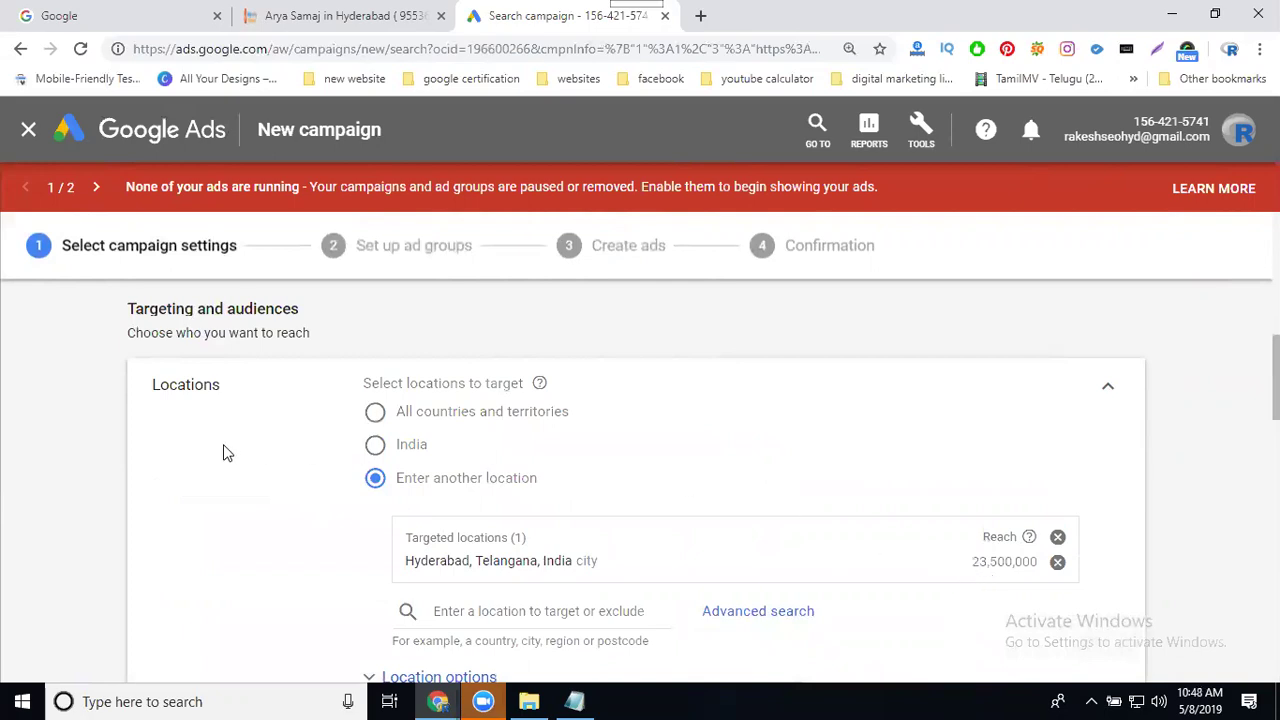
{"action": "scroll", "coordinate": [223, 447], "scroll_direction": "down", "scroll_amount": 5}
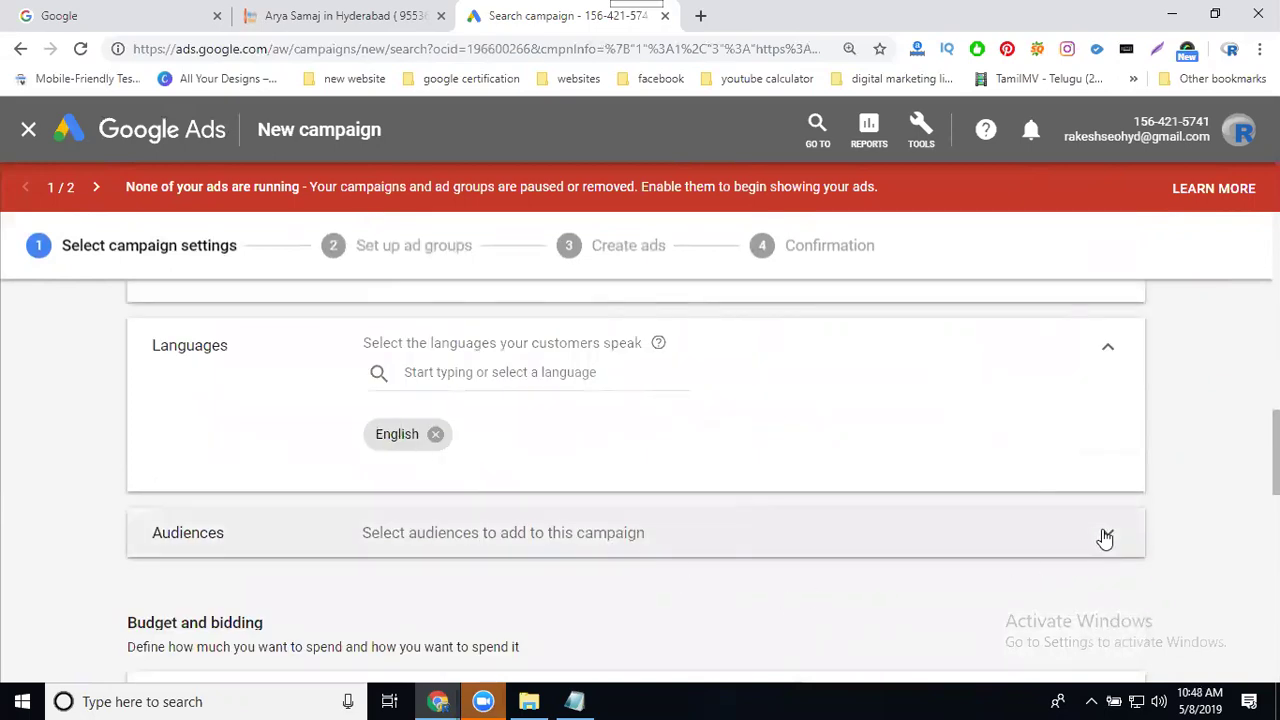
{"action": "left_click", "coordinate": [1140, 530]}
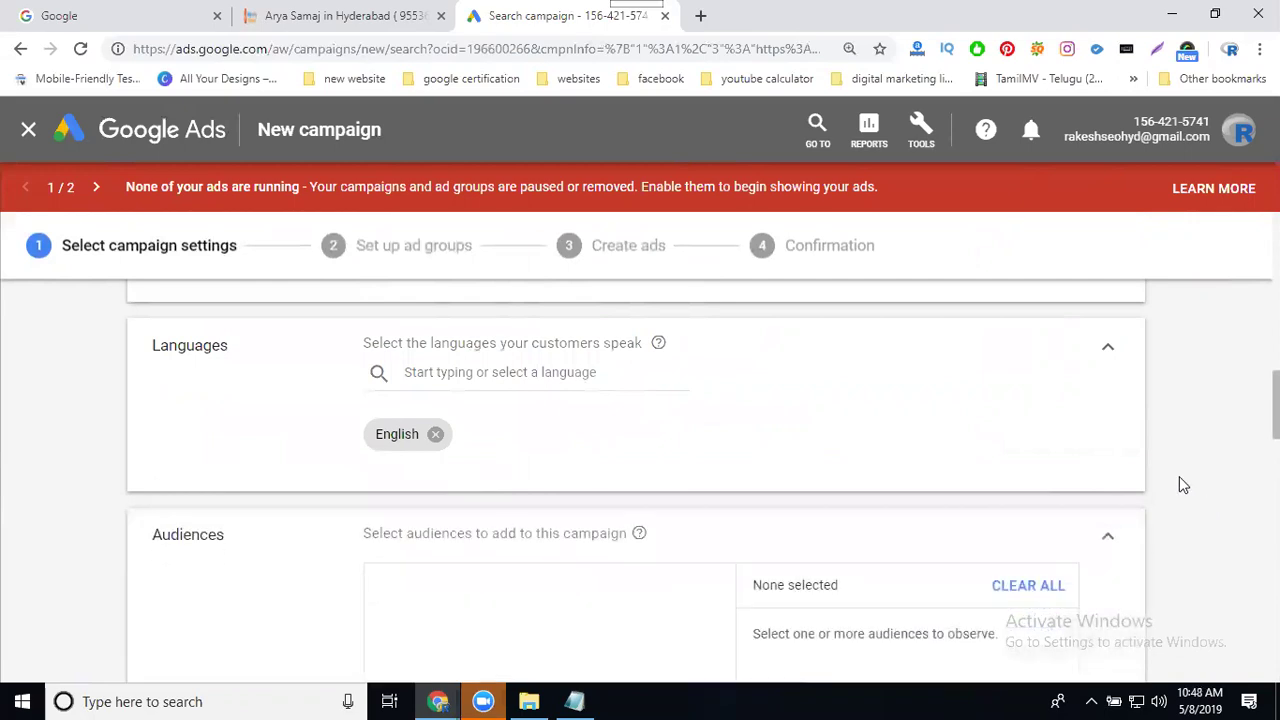
{"action": "scroll", "coordinate": [1179, 476], "scroll_direction": "down", "scroll_amount": 1}
{"action": "scroll", "coordinate": [1179, 481], "scroll_direction": "down", "scroll_amount": 1}
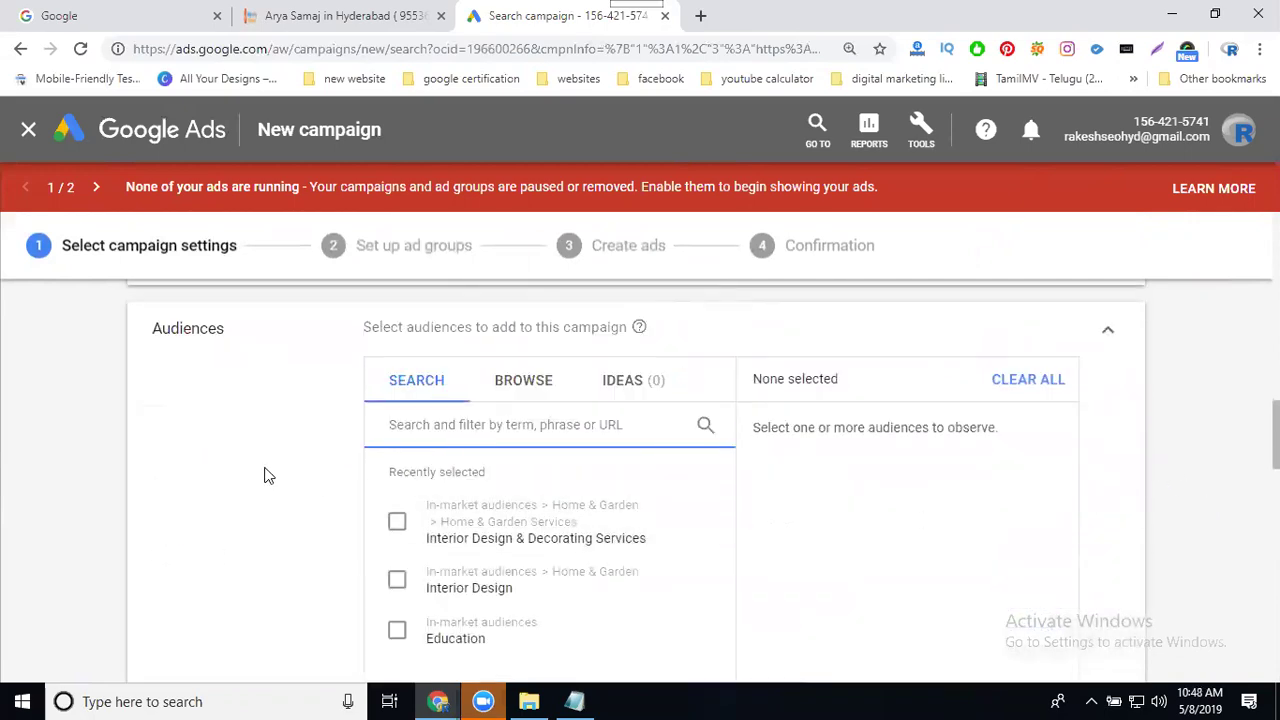
{"action": "type", "text": "a"}
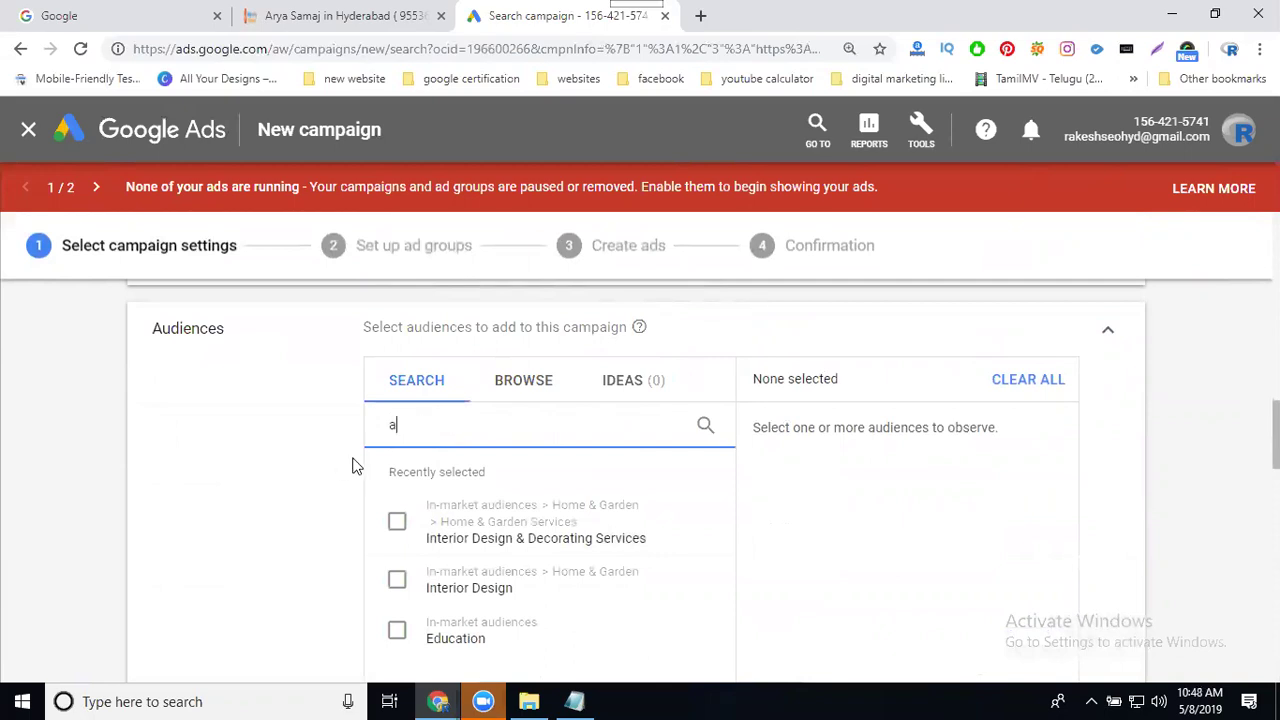
{"action": "type", "text": "rya samaj"}
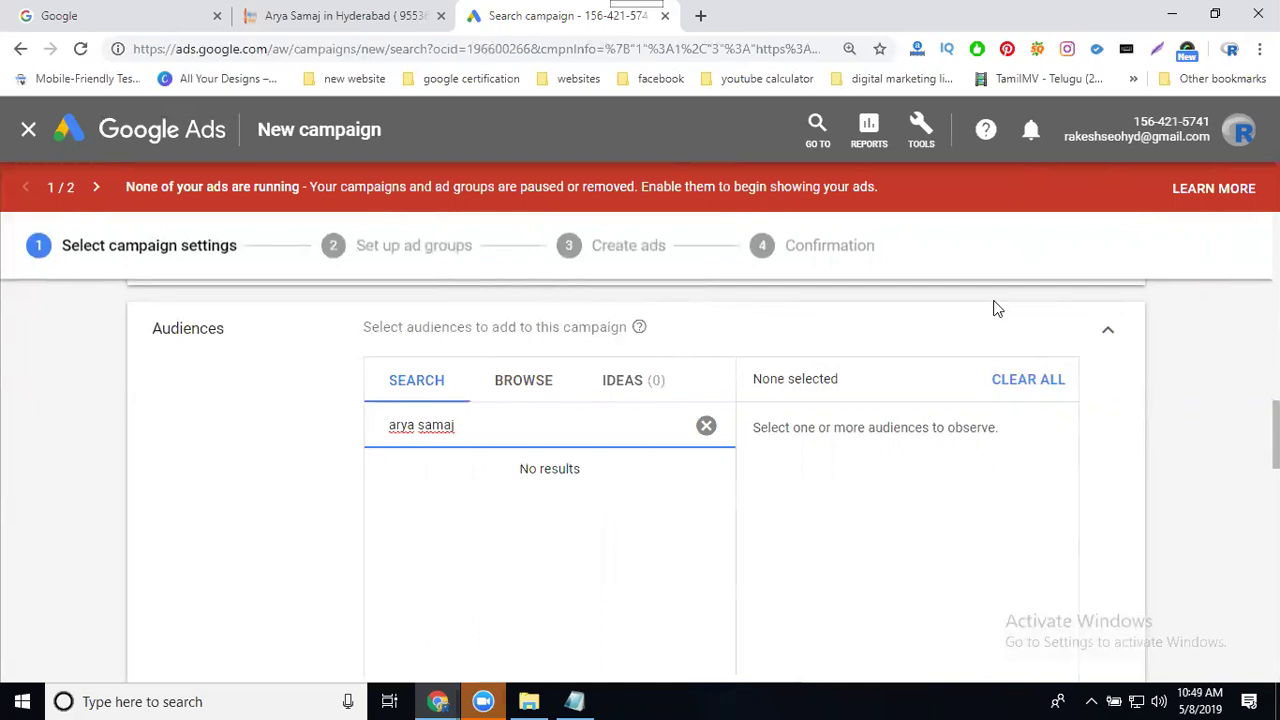
{"action": "left_click", "coordinate": [1106, 336]}
- Set the campaign's average daily budget to ₹500
{"action": "scroll", "coordinate": [1171, 394], "scroll_direction": "down", "scroll_amount": 3}
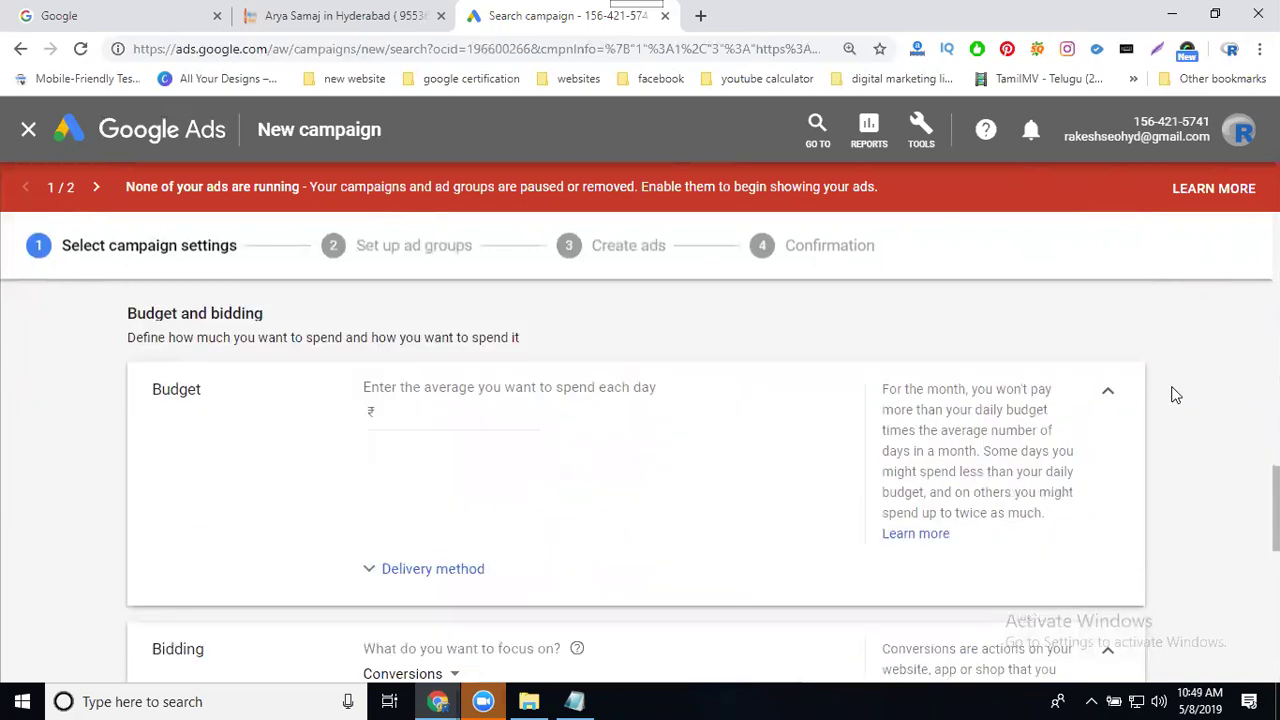
{"action": "scroll", "coordinate": [575, 423], "scroll_direction": "up", "scroll_amount": 1}
{"action": "left_click", "coordinate": [481, 414]}
{"action": "type", "text": "500"}
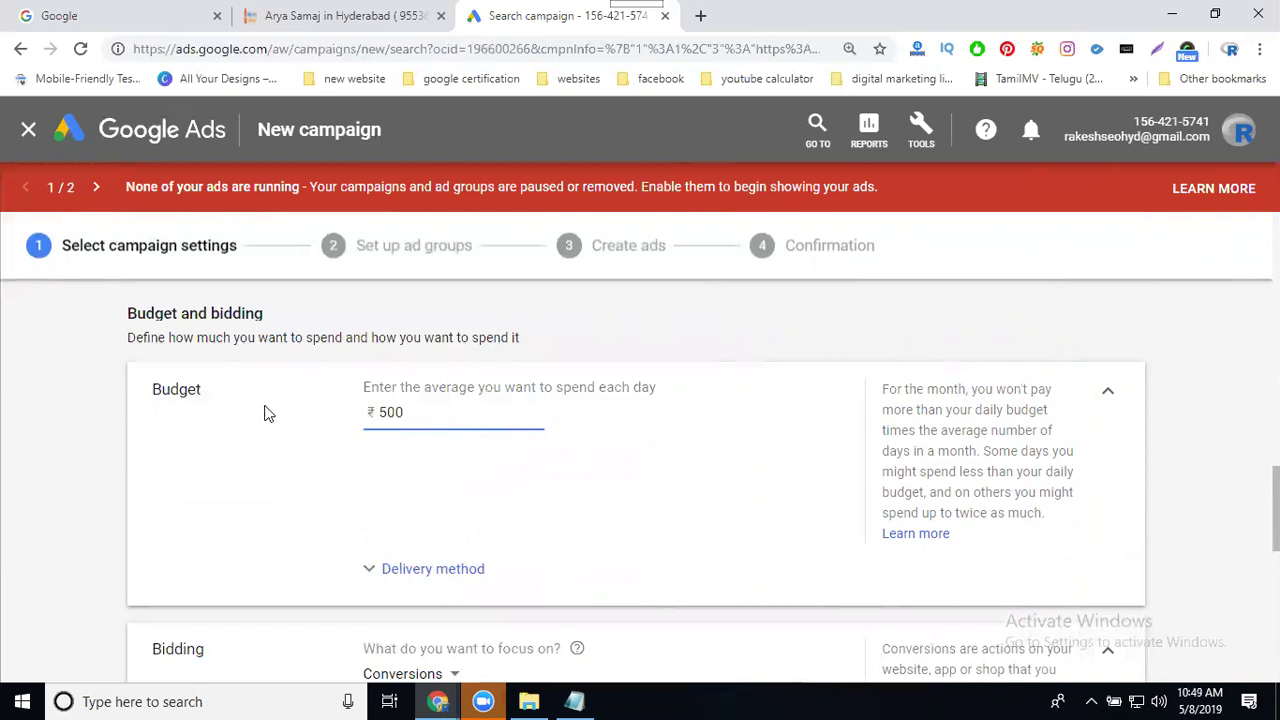
- Set the campaign's bidding focus to Conversion value
{"action": "scroll", "coordinate": [262, 425], "scroll_direction": "down", "scroll_amount": 3}
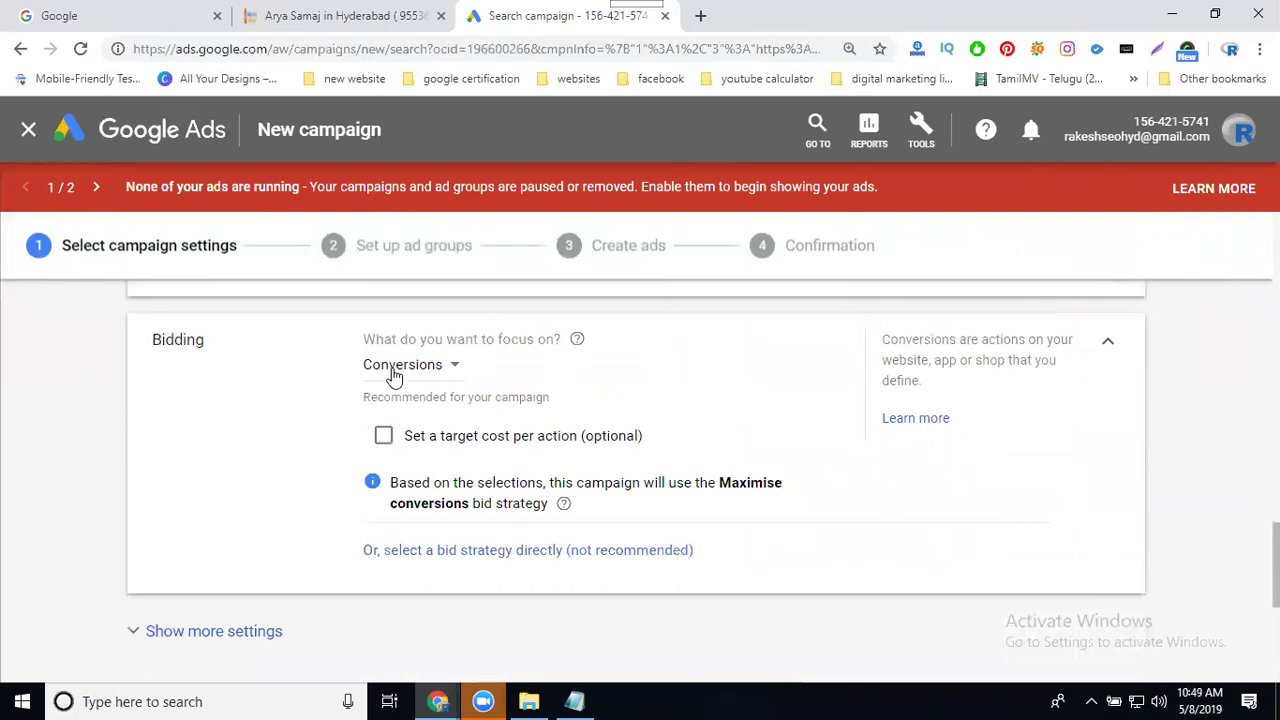
{"action": "left_click", "coordinate": [393, 370]}
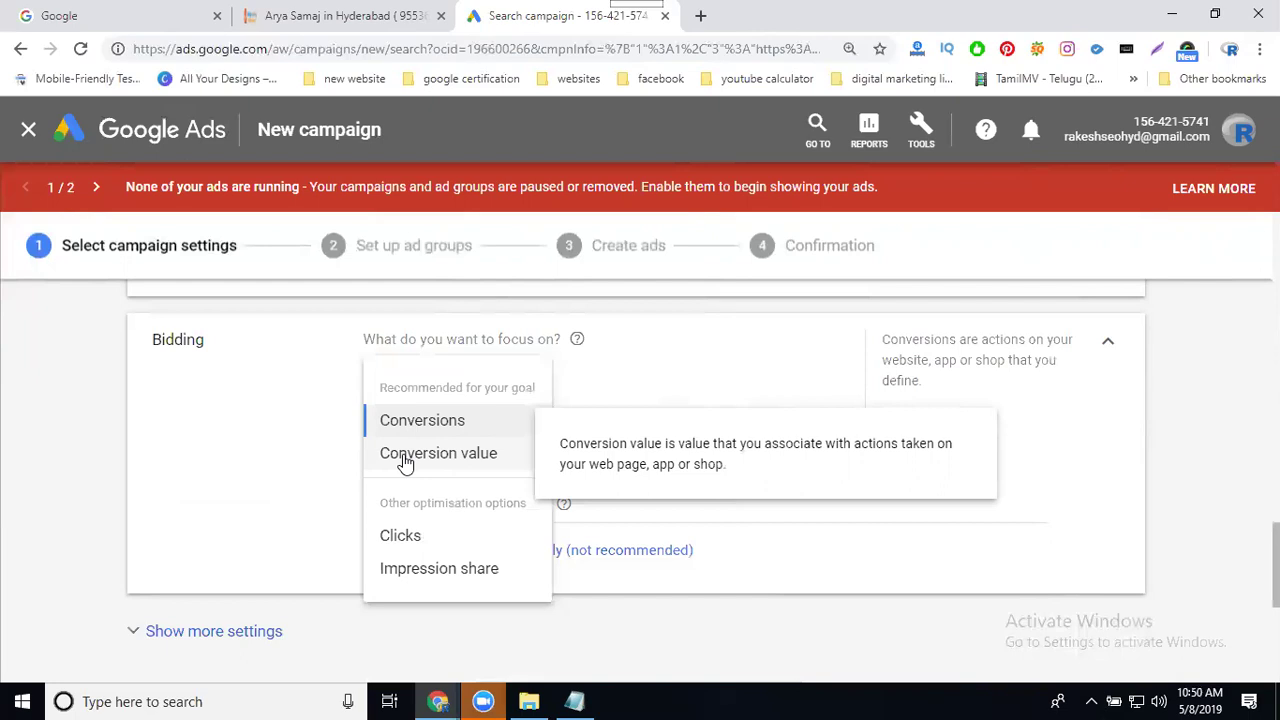
{"action": "left_click", "coordinate": [405, 459]}
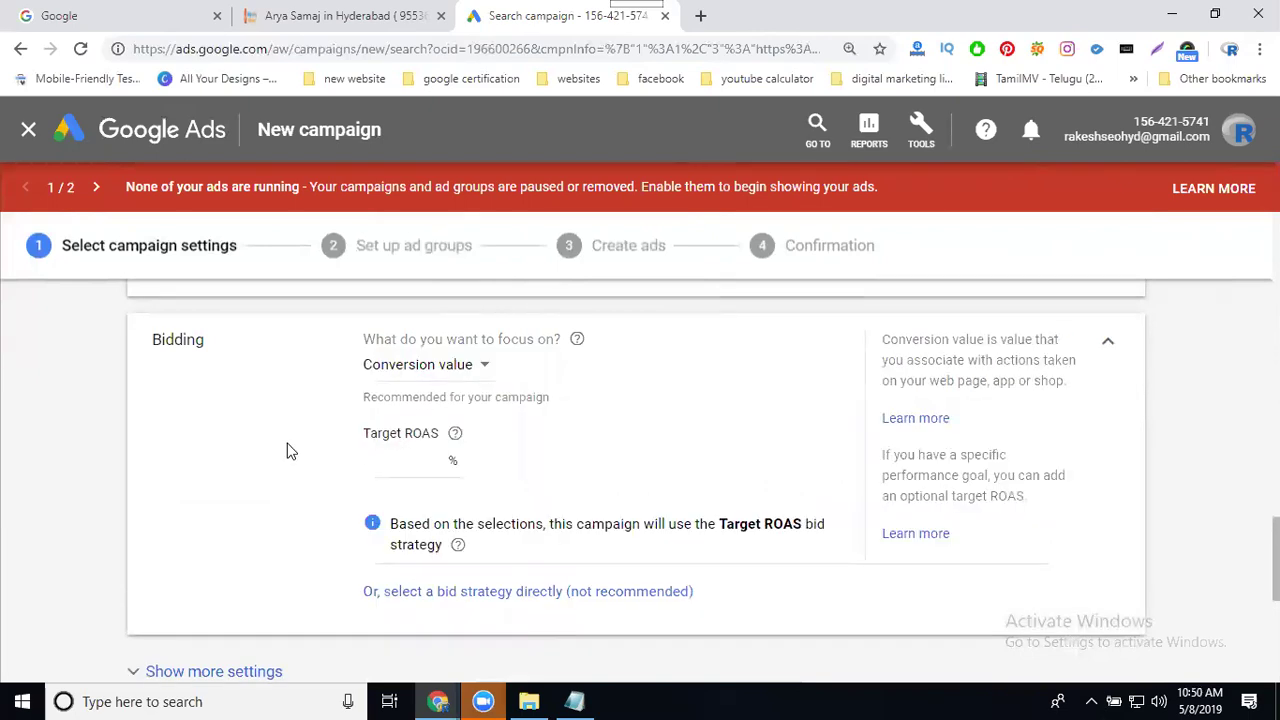
- Look over the campaign's ad extensions, and search Google for "digital marketing training" to examine the extra links under the ads
{"action": "scroll", "coordinate": [286, 451], "scroll_direction": "down", "scroll_amount": 2}
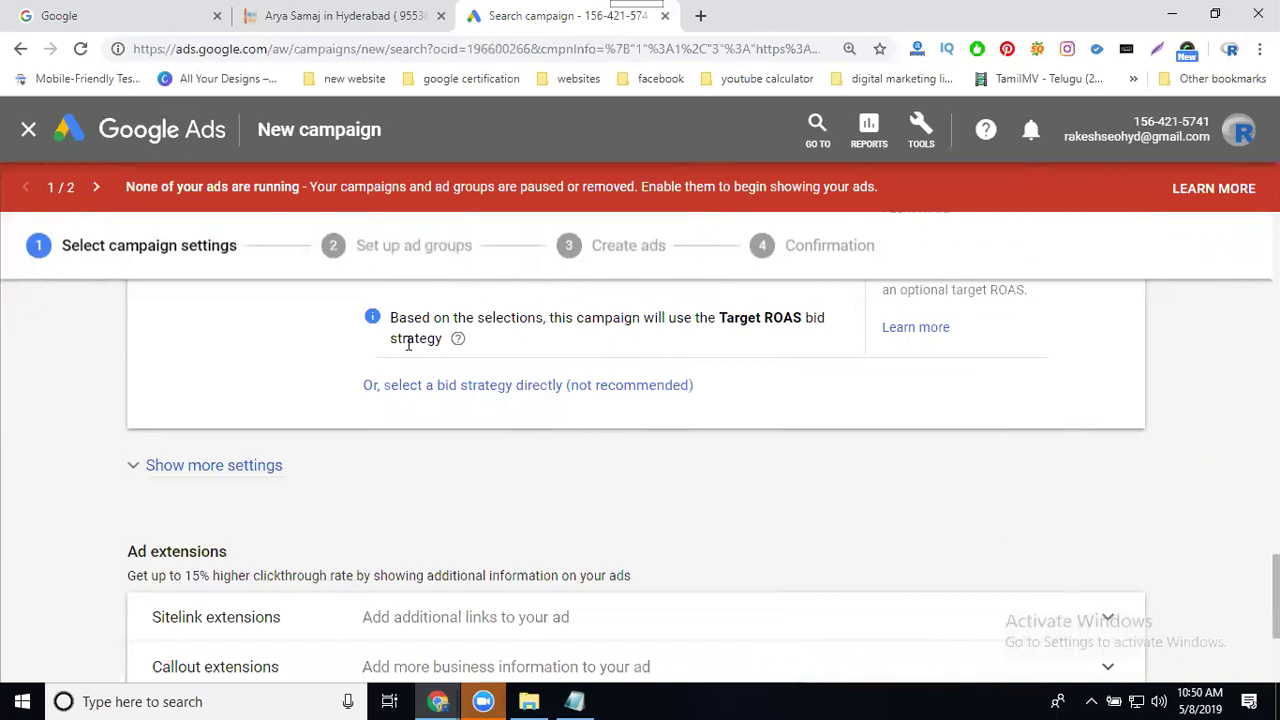
{"action": "scroll", "coordinate": [395, 365], "scroll_direction": "down", "scroll_amount": 2}
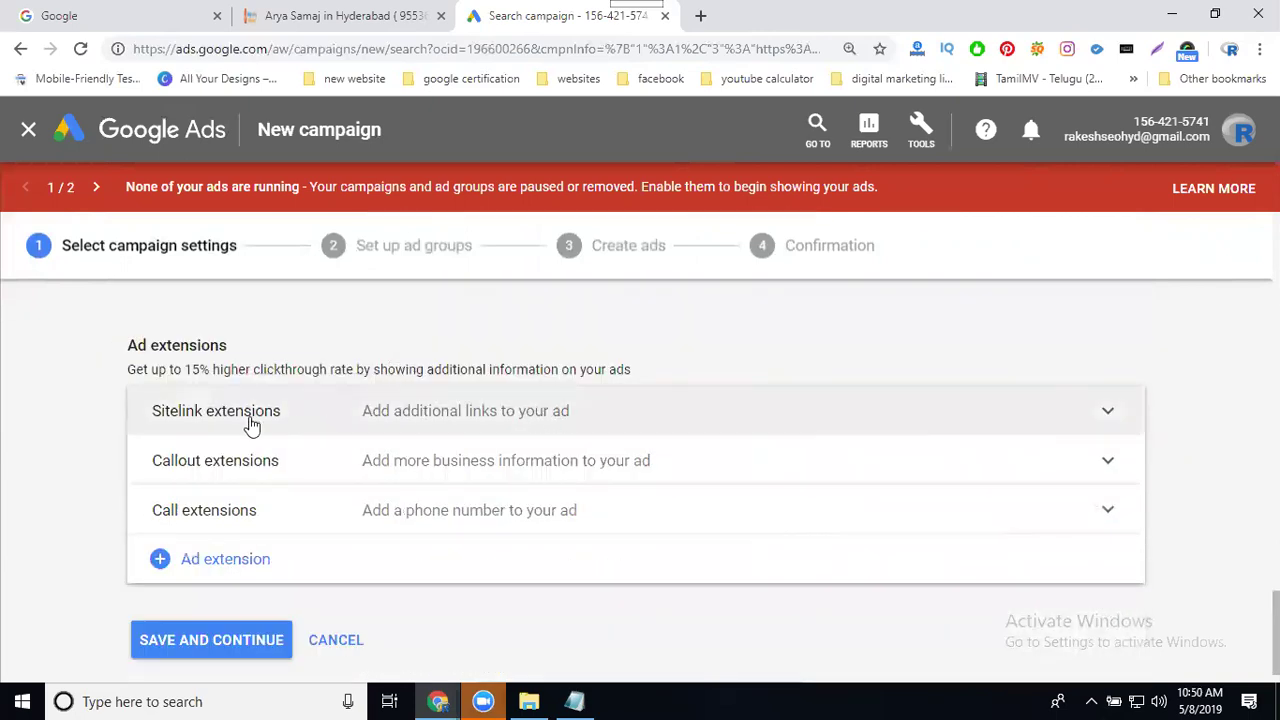
{"action": "left_click", "coordinate": [114, 12]}
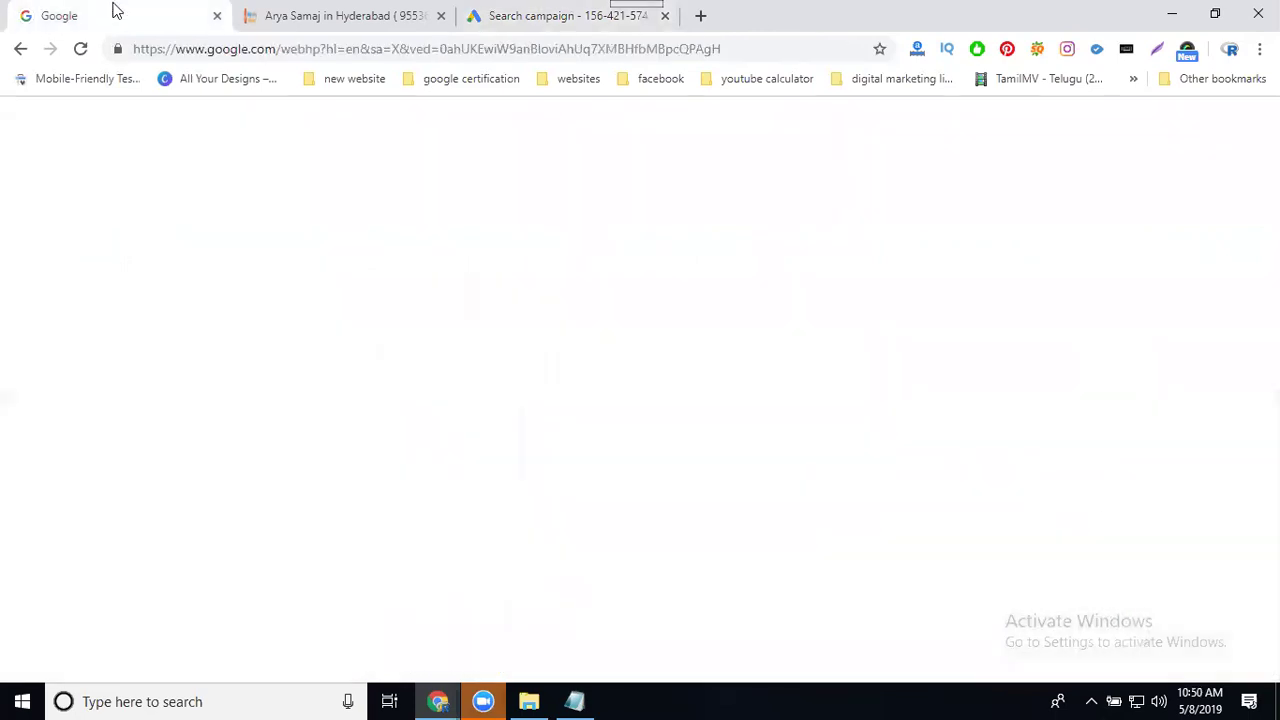
{"action": "type", "text": "digital ma"}
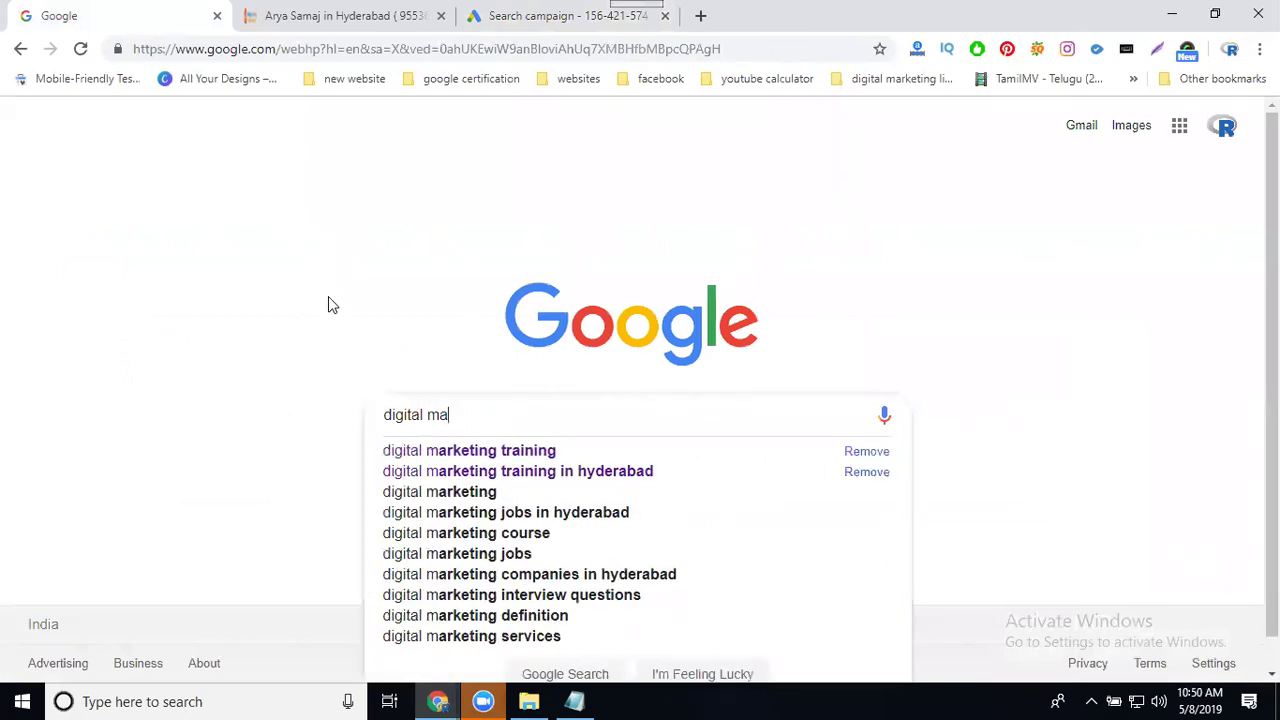
{"action": "type", "text": "rketing tr"}
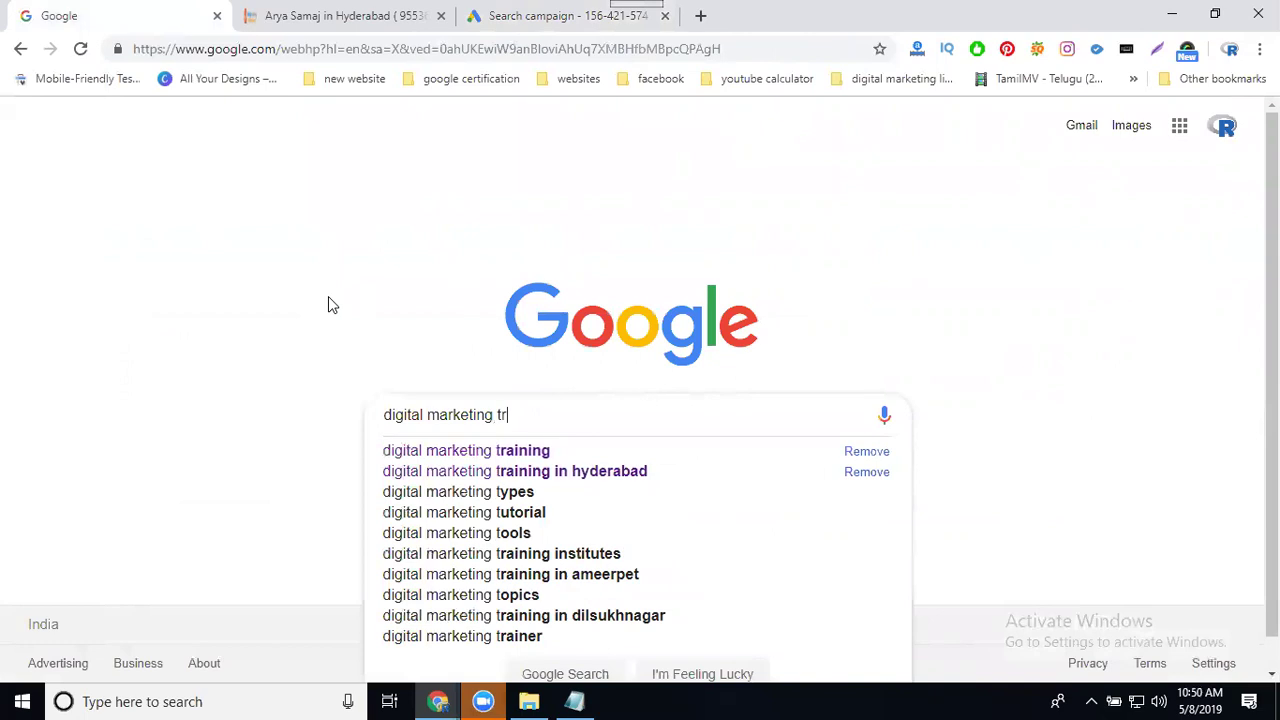
{"action": "type", "text": "aining"}
{"action": "key", "text": "Return"}
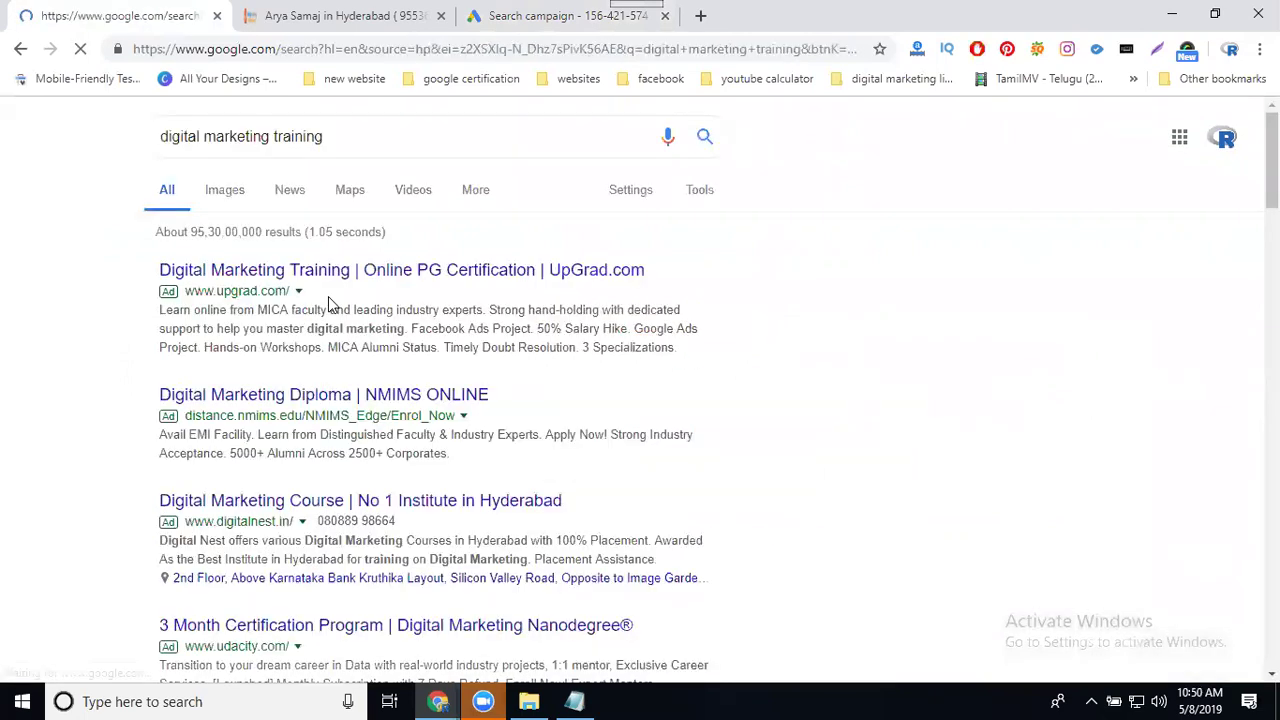
{"action": "scroll", "coordinate": [127, 284], "scroll_direction": "down", "scroll_amount": 2}
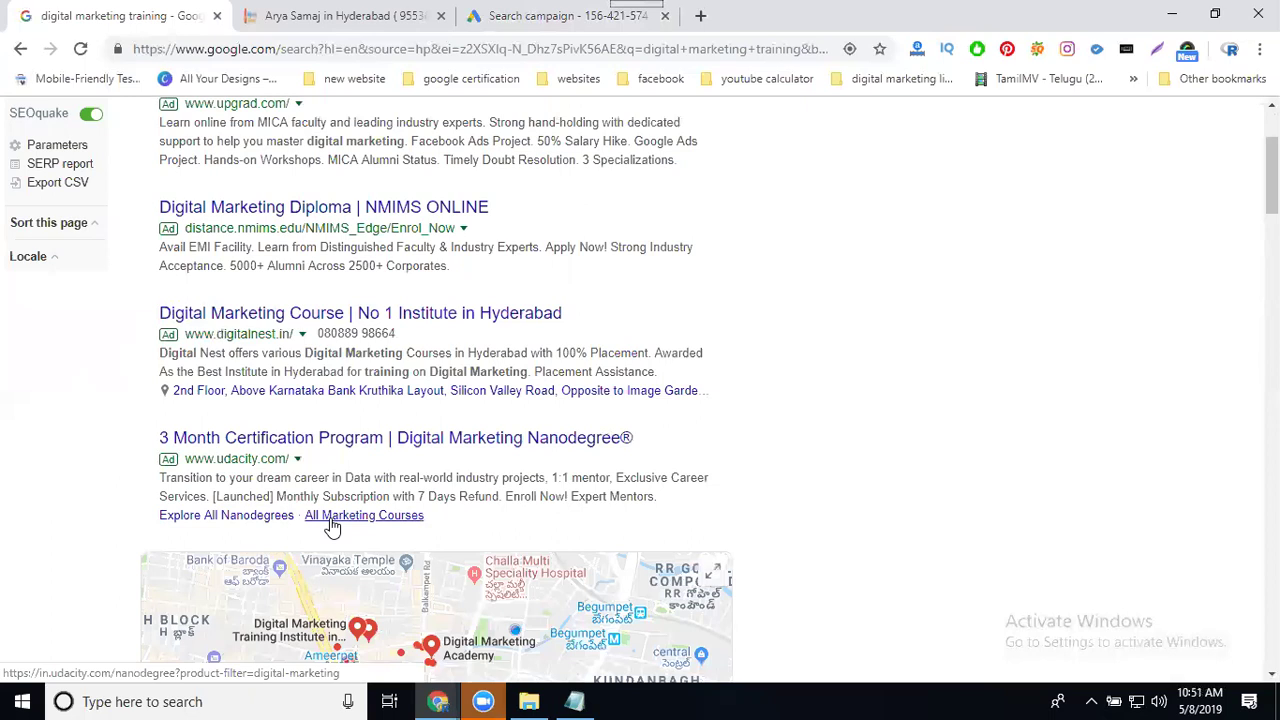
- Return to the new campaign in Google Ads and list the additional ad extension types available
{"action": "left_click", "coordinate": [503, 15]}
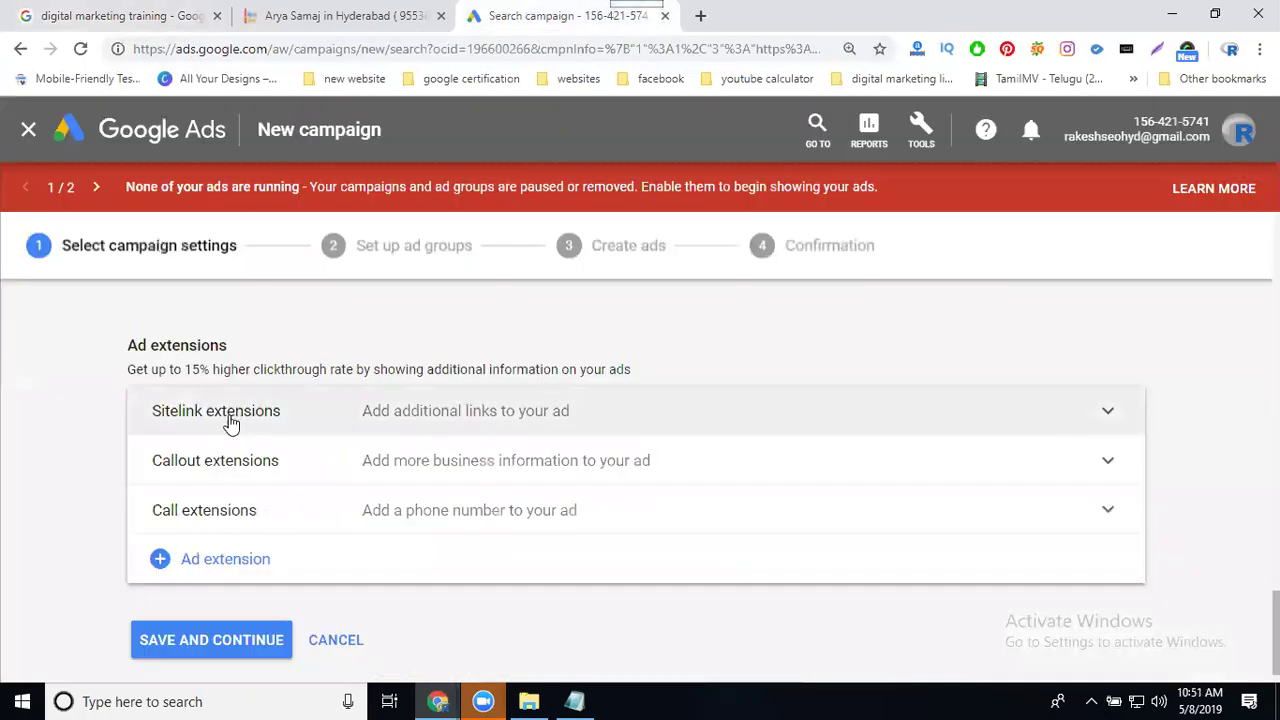
{"action": "scroll", "coordinate": [37, 400], "scroll_direction": "down", "scroll_amount": 1}
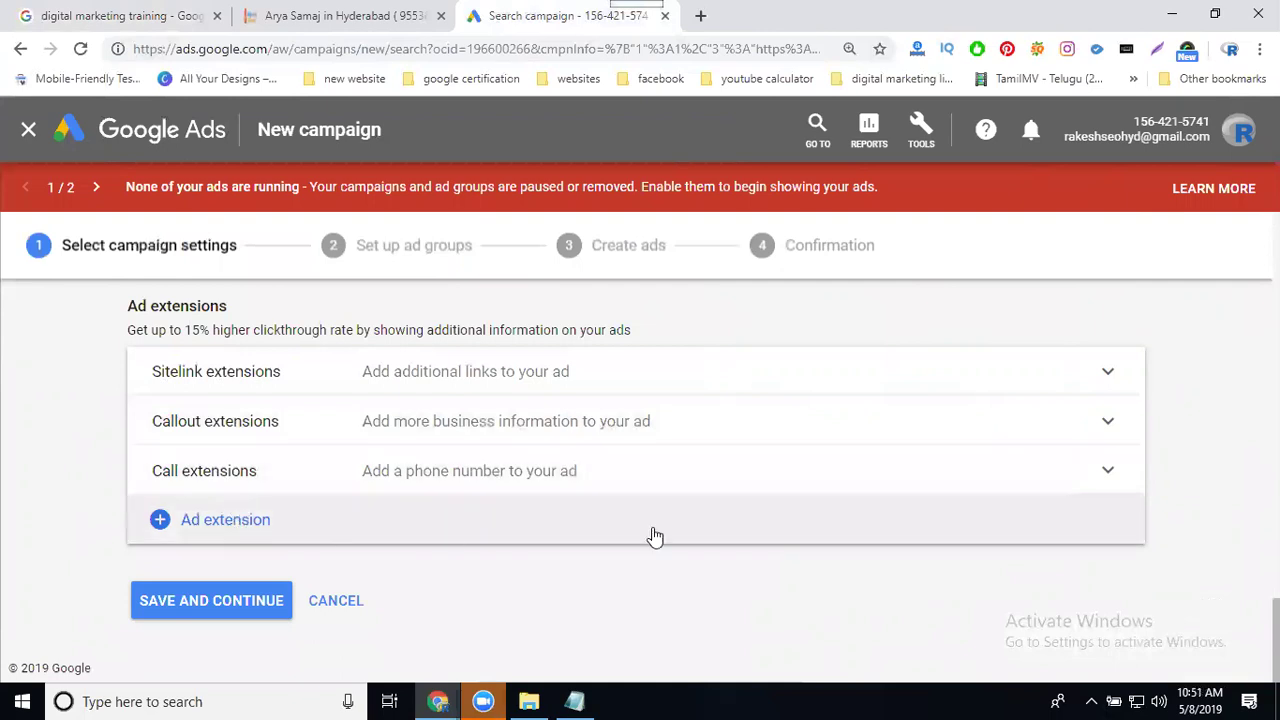
{"action": "left_click", "coordinate": [230, 530]}
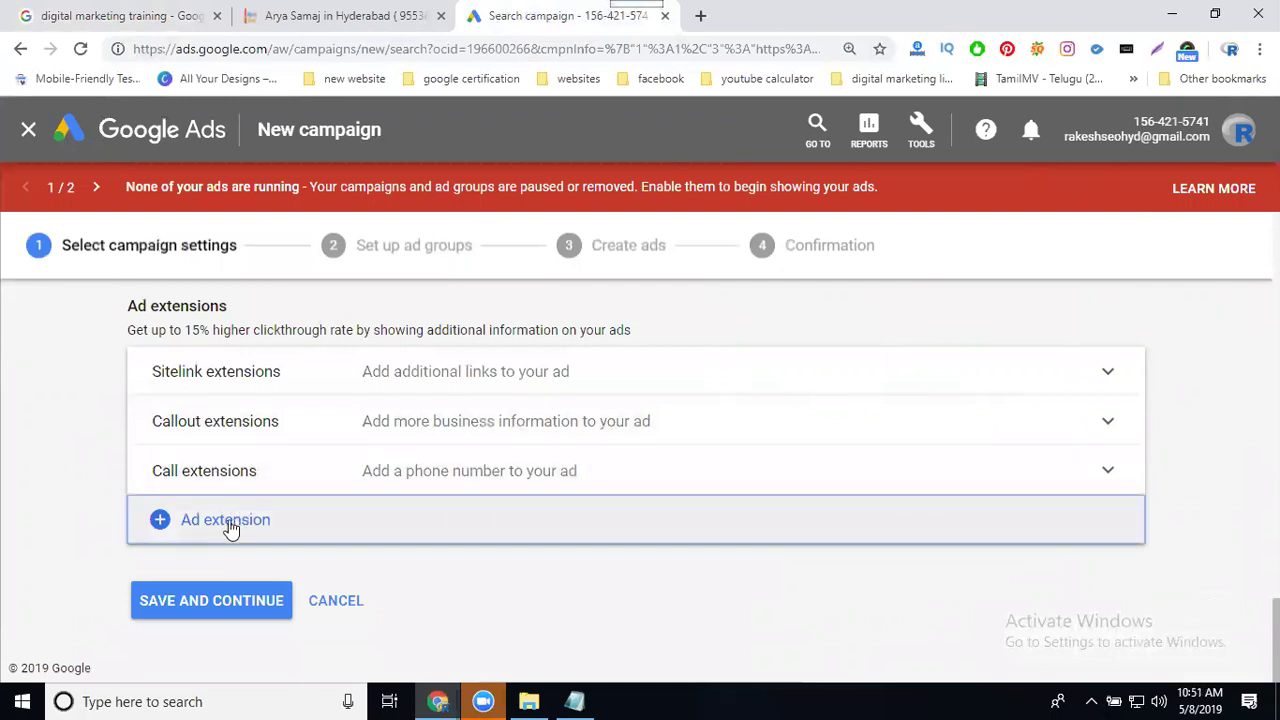
{"action": "left_click", "coordinate": [230, 530]}
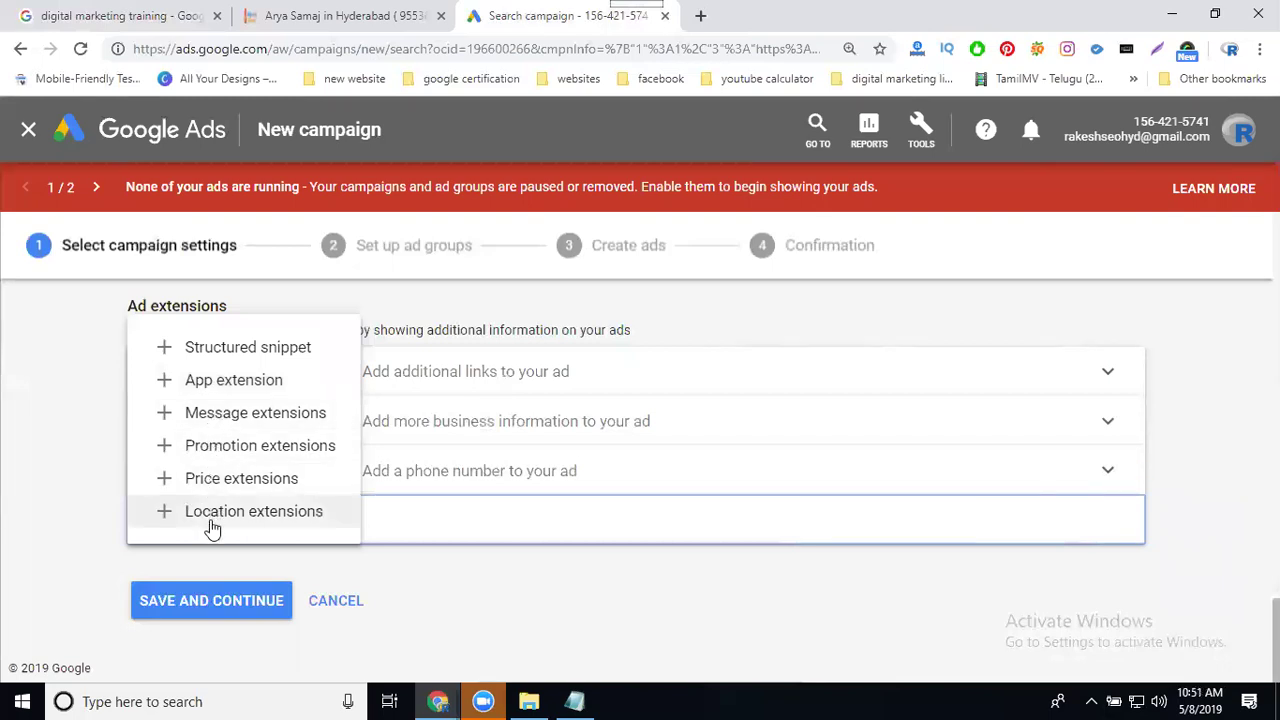
- Switch back to the Google results and highlight the address line under the Digital Nest ad as a location extension example
{"action": "left_click", "coordinate": [127, 12]}
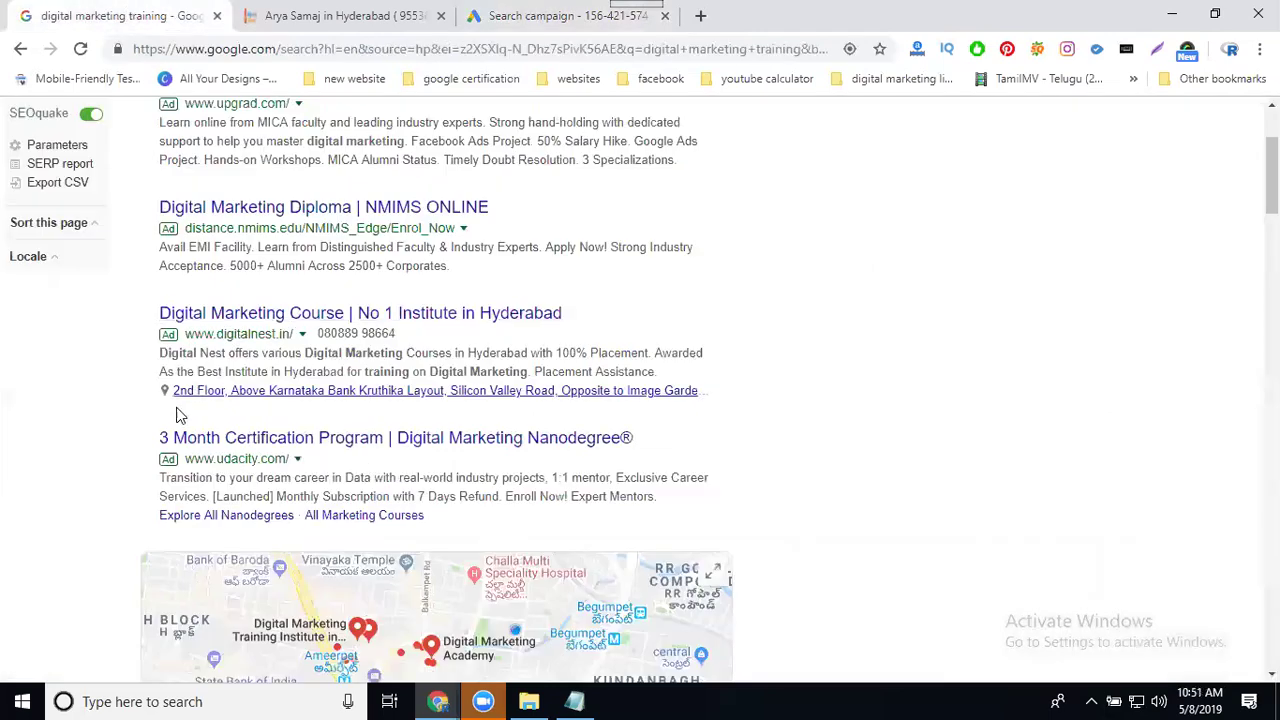
{"action": "left_click_drag", "start_coordinate": [157, 390], "coordinate": [654, 405]}
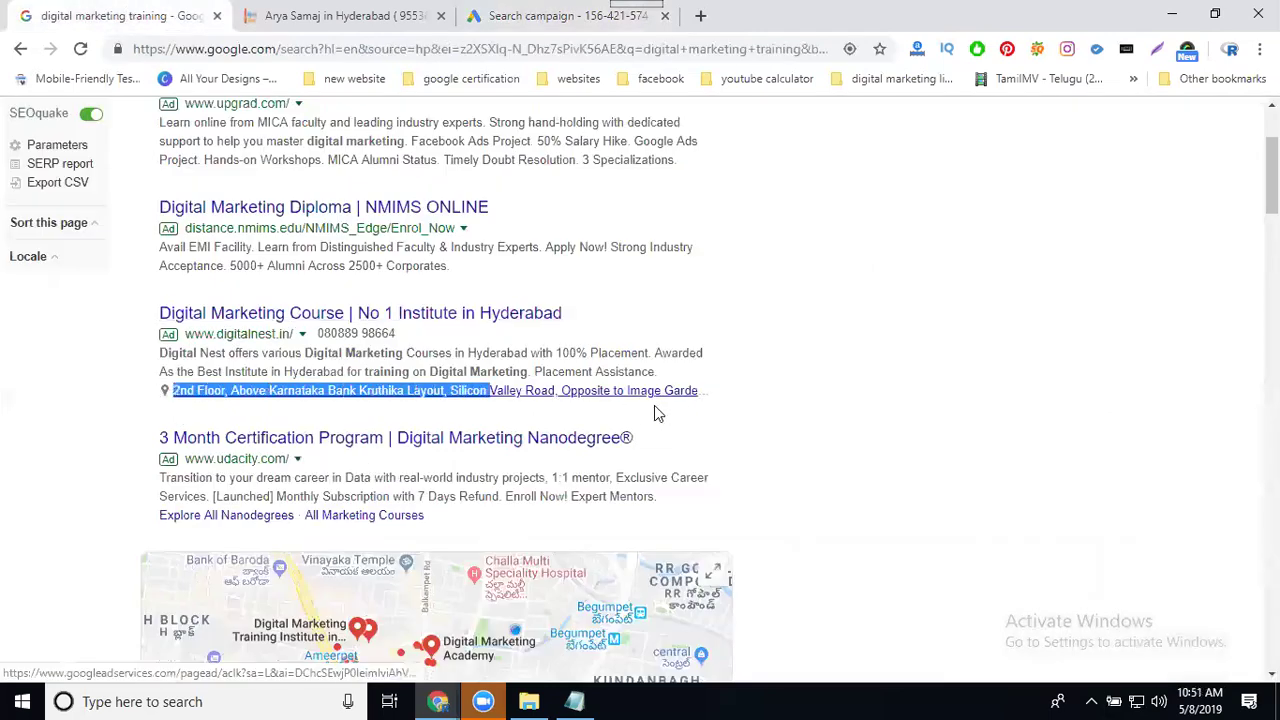
{"action": "left_click", "coordinate": [703, 390]}
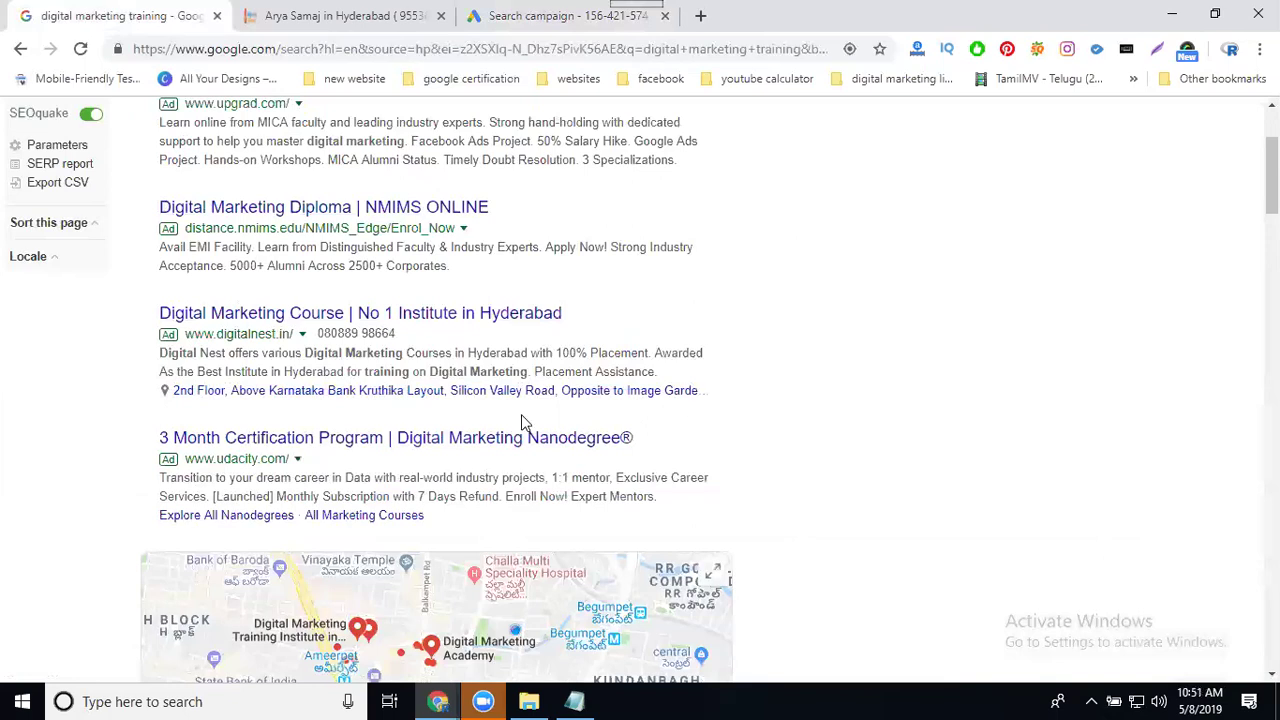
{"action": "scroll", "coordinate": [520, 420], "scroll_direction": "down", "scroll_amount": 3}
{"action": "scroll", "coordinate": [520, 420], "scroll_direction": "down", "scroll_amount": 20}
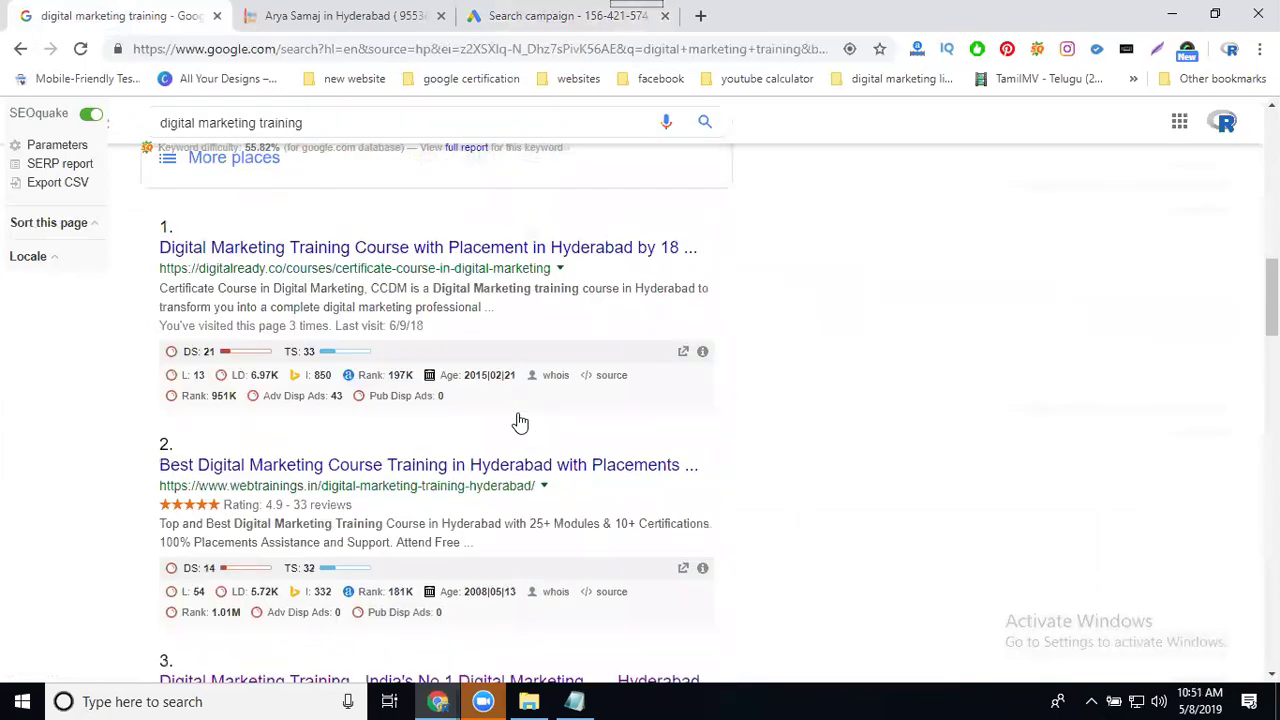
{"action": "scroll", "coordinate": [520, 420], "scroll_direction": "down", "scroll_amount": 8}
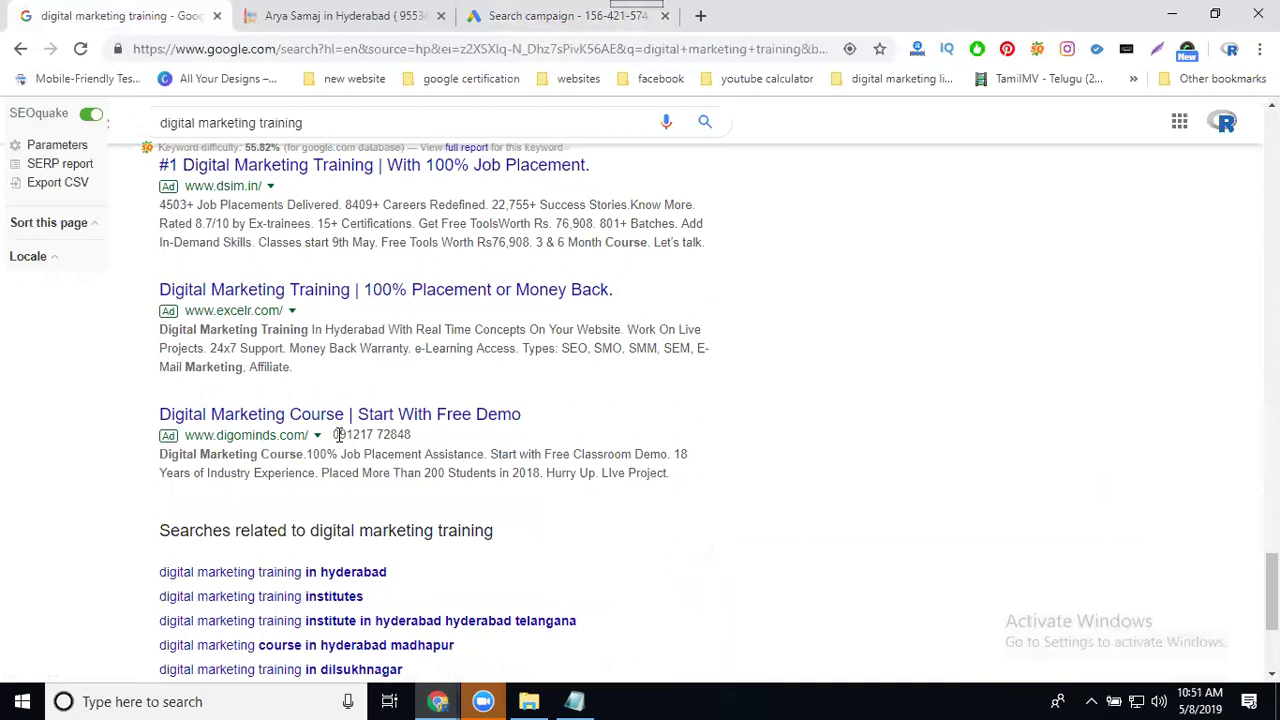
{"action": "left_click_drag", "start_coordinate": [338, 434], "coordinate": [422, 440]}
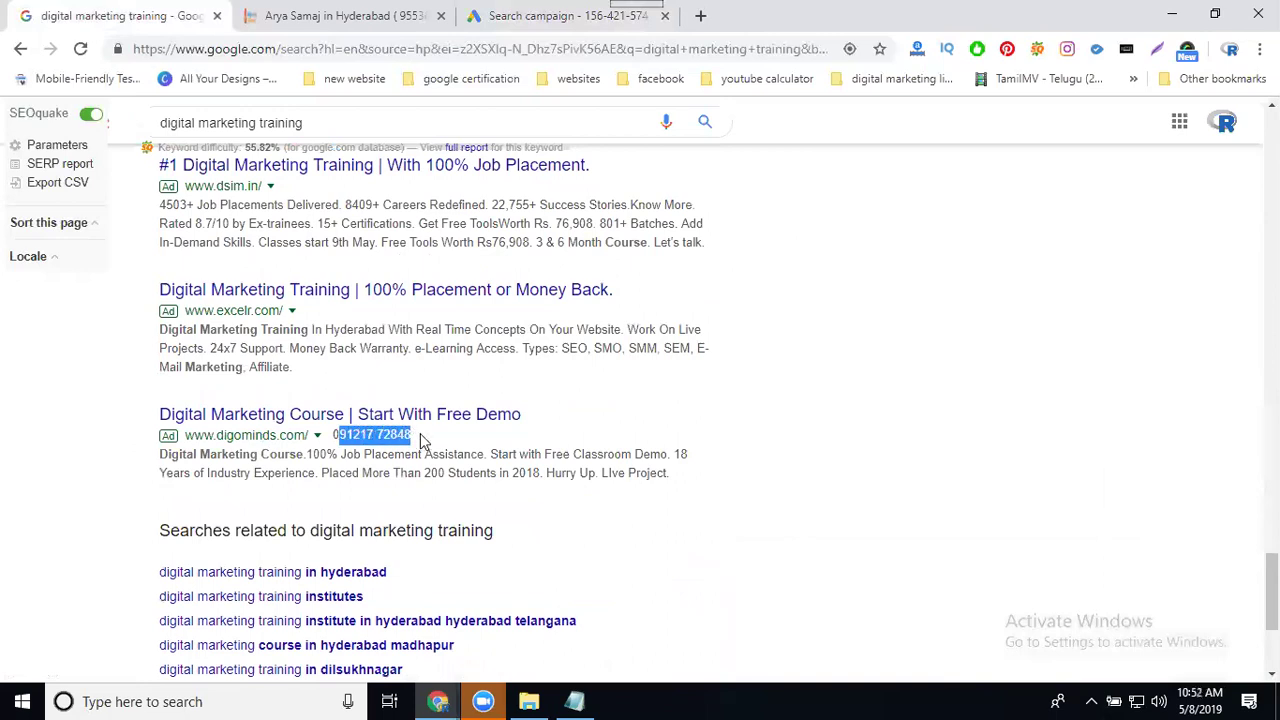
- Return to the new campaign in Google Ads, close the list of extension types and try to save the campaign settings
{"action": "left_click", "coordinate": [512, 16]}
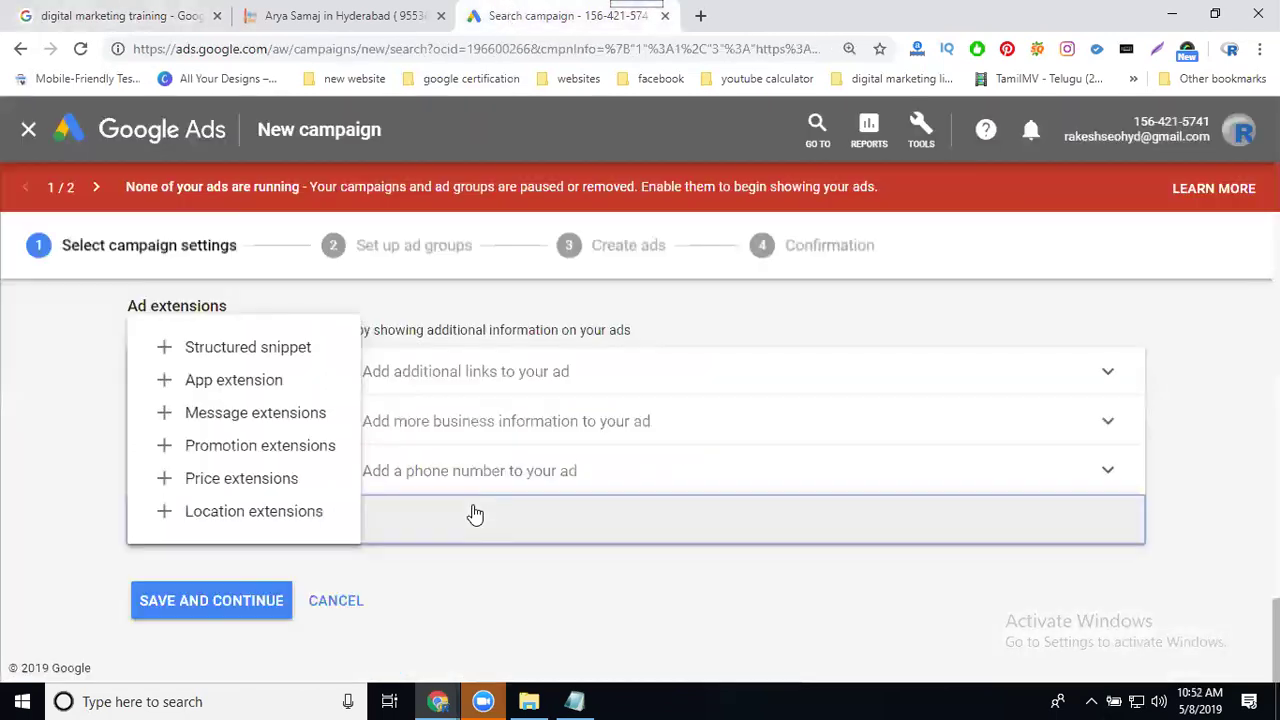
{"action": "left_click", "coordinate": [23, 474]}
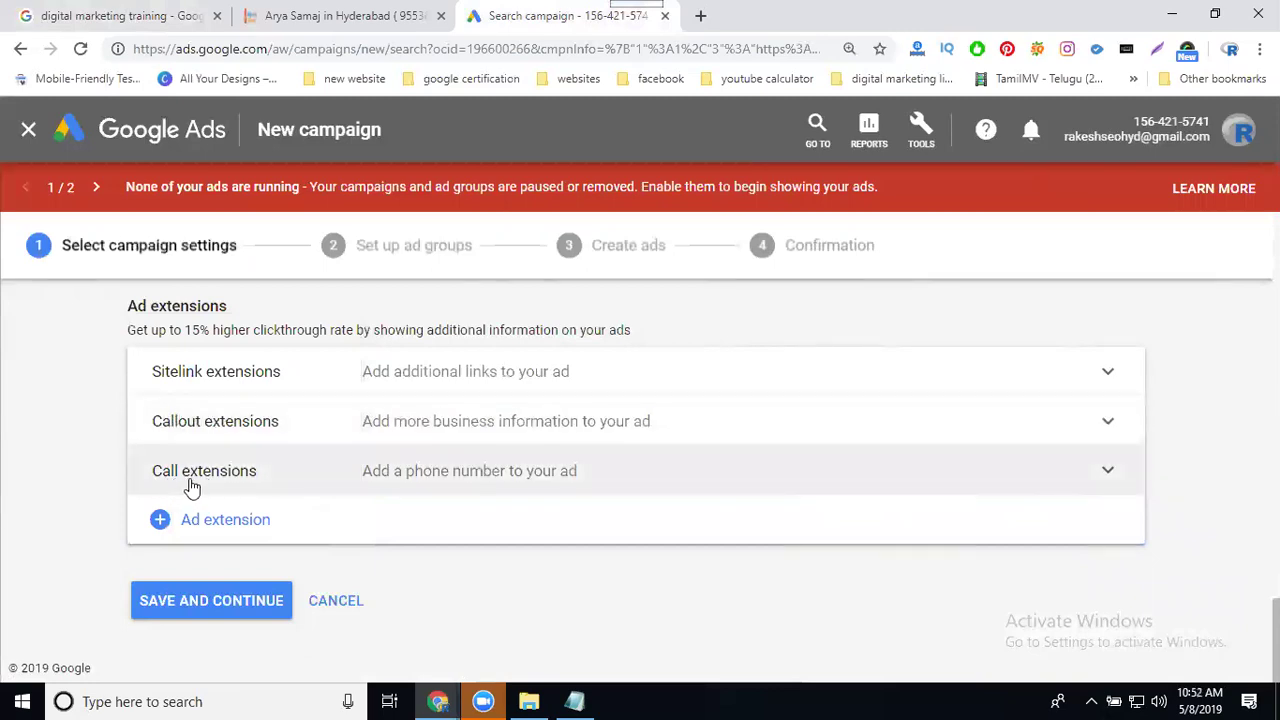
{"action": "left_click", "coordinate": [211, 601]}
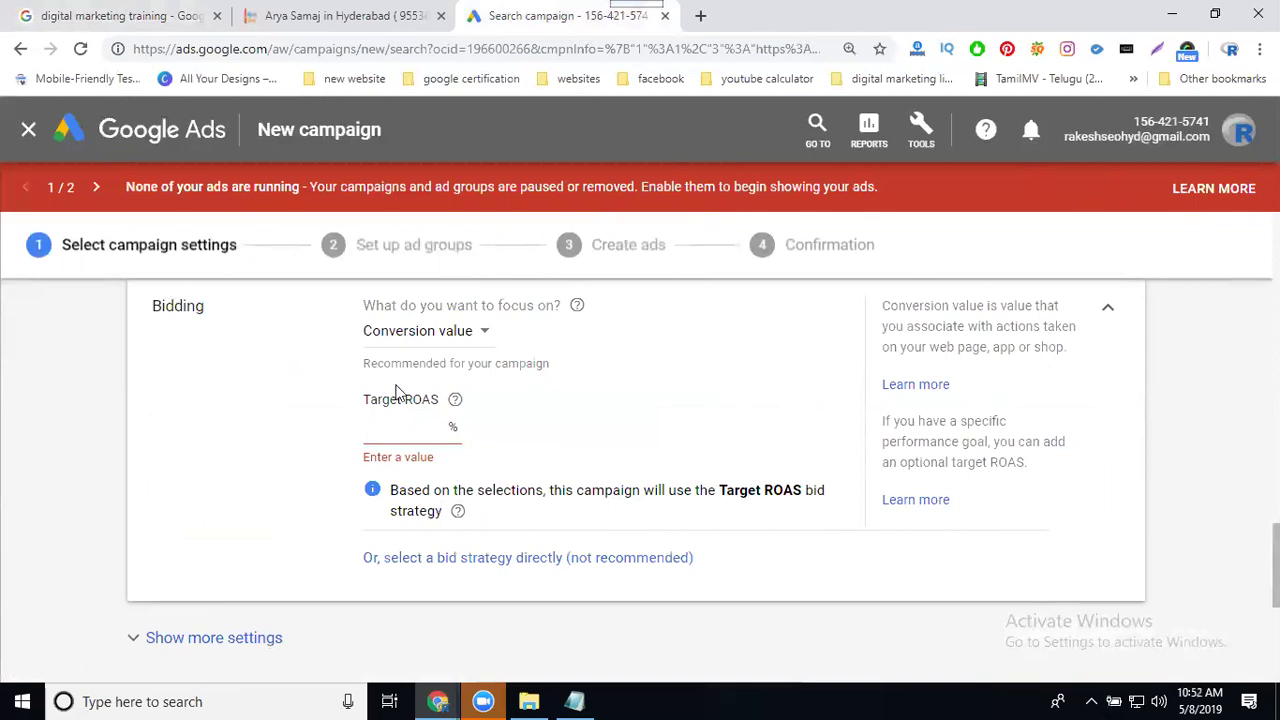
- Set the Target ROAS to 10% for the Conversion value bidding and try to save the campaign settings
{"action": "left_click", "coordinate": [380, 334]}
{"action": "left_click", "coordinate": [391, 431]}
{"action": "type", "text": "10"}
{"action": "left_click", "coordinate": [576, 434]}
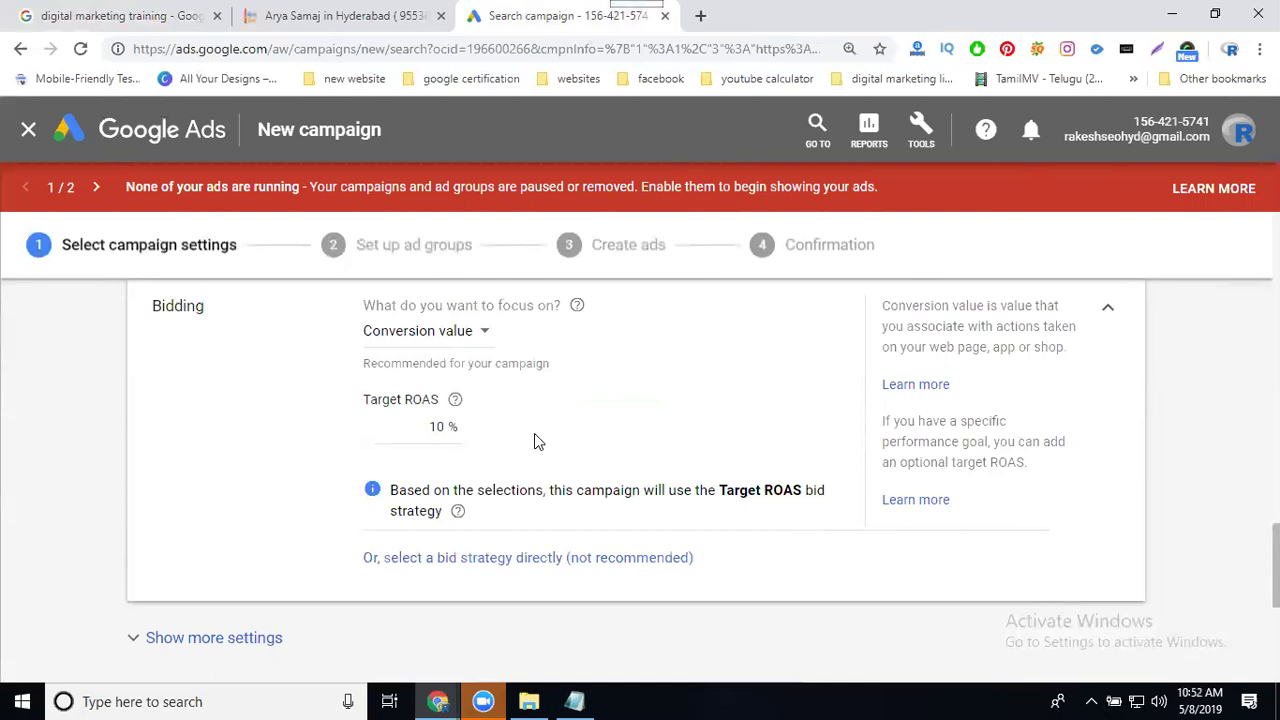
{"action": "scroll", "coordinate": [448, 425], "scroll_direction": "down", "scroll_amount": 1}
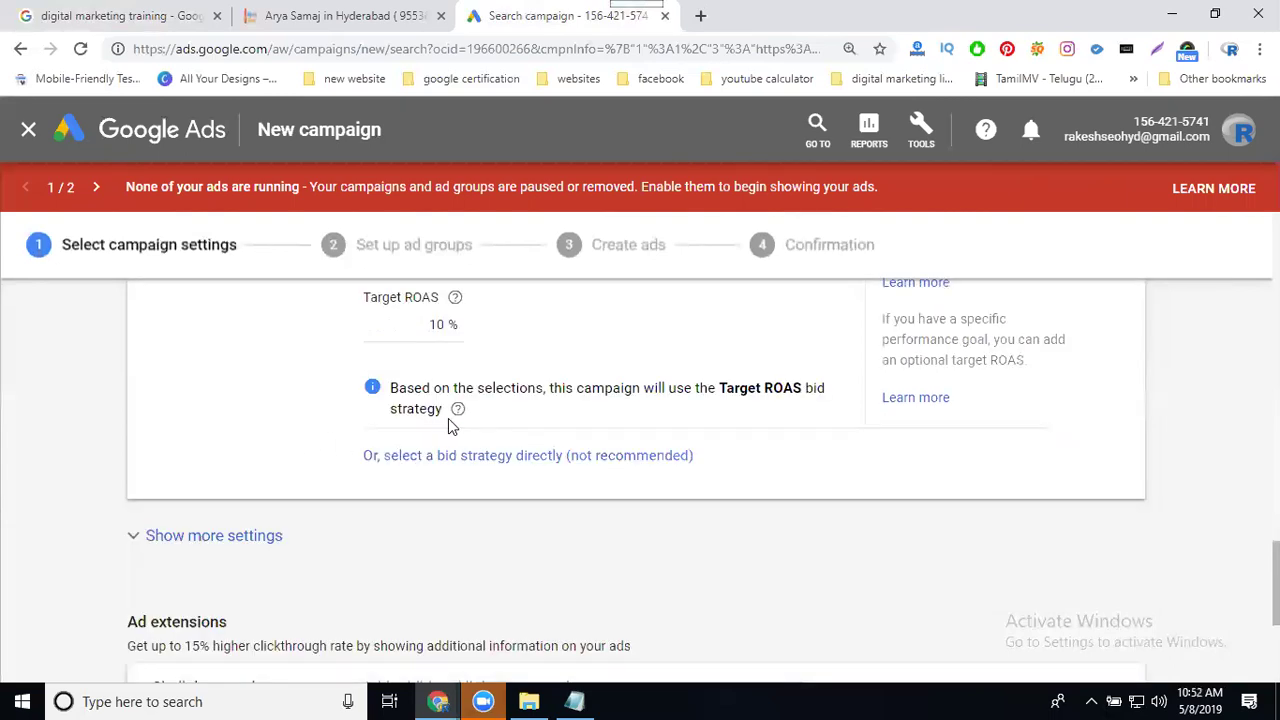
{"action": "double_click", "coordinate": [437, 323]}
{"action": "scroll", "coordinate": [440, 400], "scroll_direction": "down", "scroll_amount": 3}
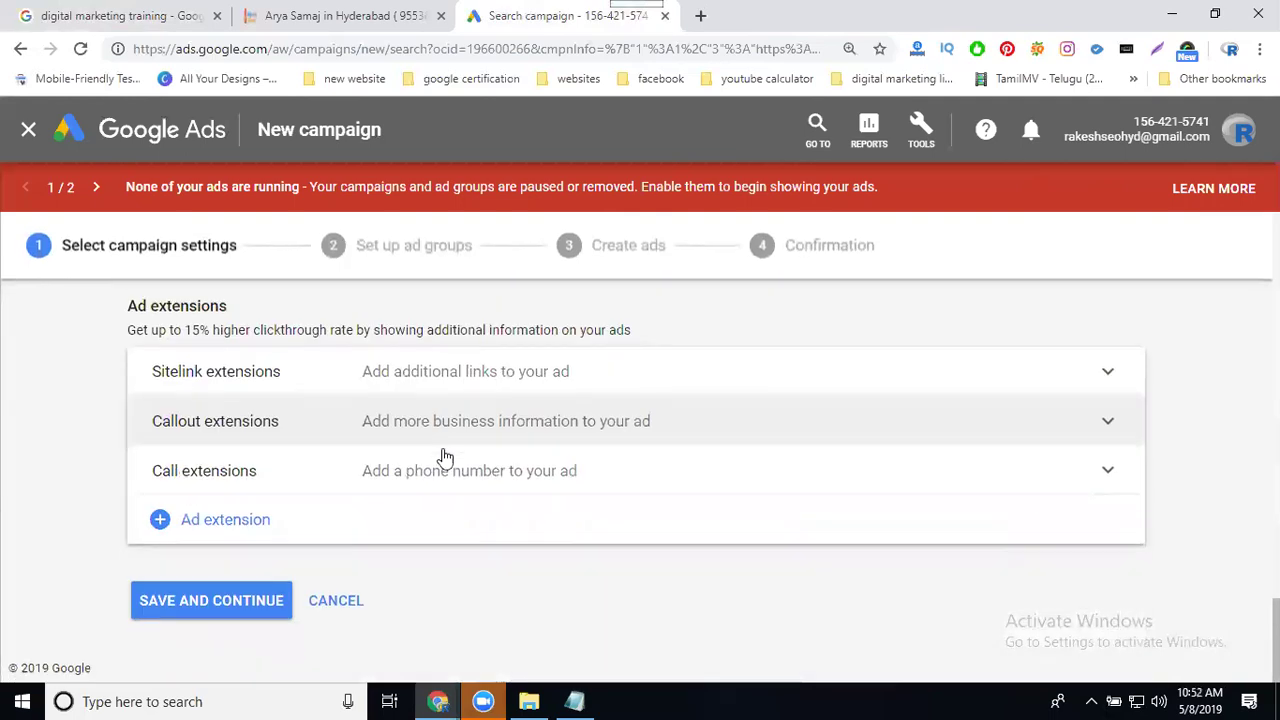
{"action": "left_click", "coordinate": [214, 602]}
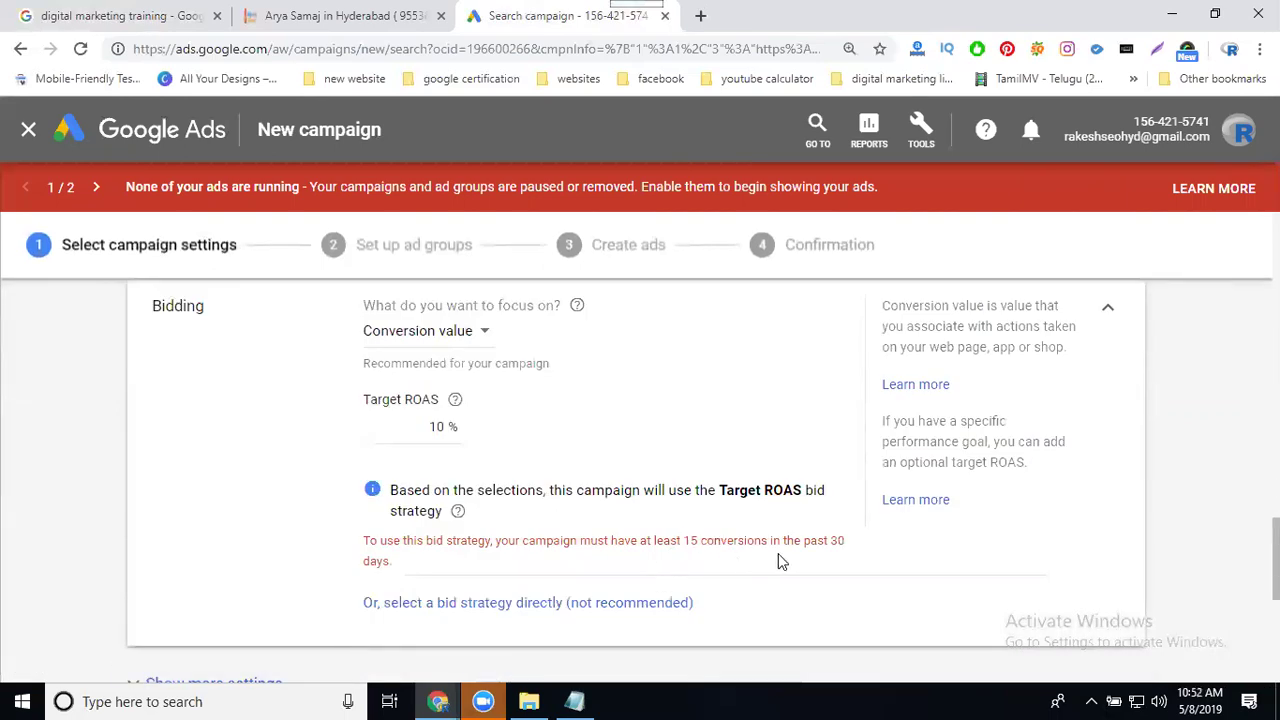
- Try to save the campaign settings with a Target ROAS of 30%, and change the Target ROAS to 100%
{"action": "left_click", "coordinate": [409, 420]}
{"action": "type", "text": "30"}
{"action": "left_click", "coordinate": [281, 463]}
{"action": "scroll", "coordinate": [281, 500], "scroll_direction": "down", "scroll_amount": 5}
{"action": "left_click", "coordinate": [229, 597]}
{"action": "type", "text": "100"}
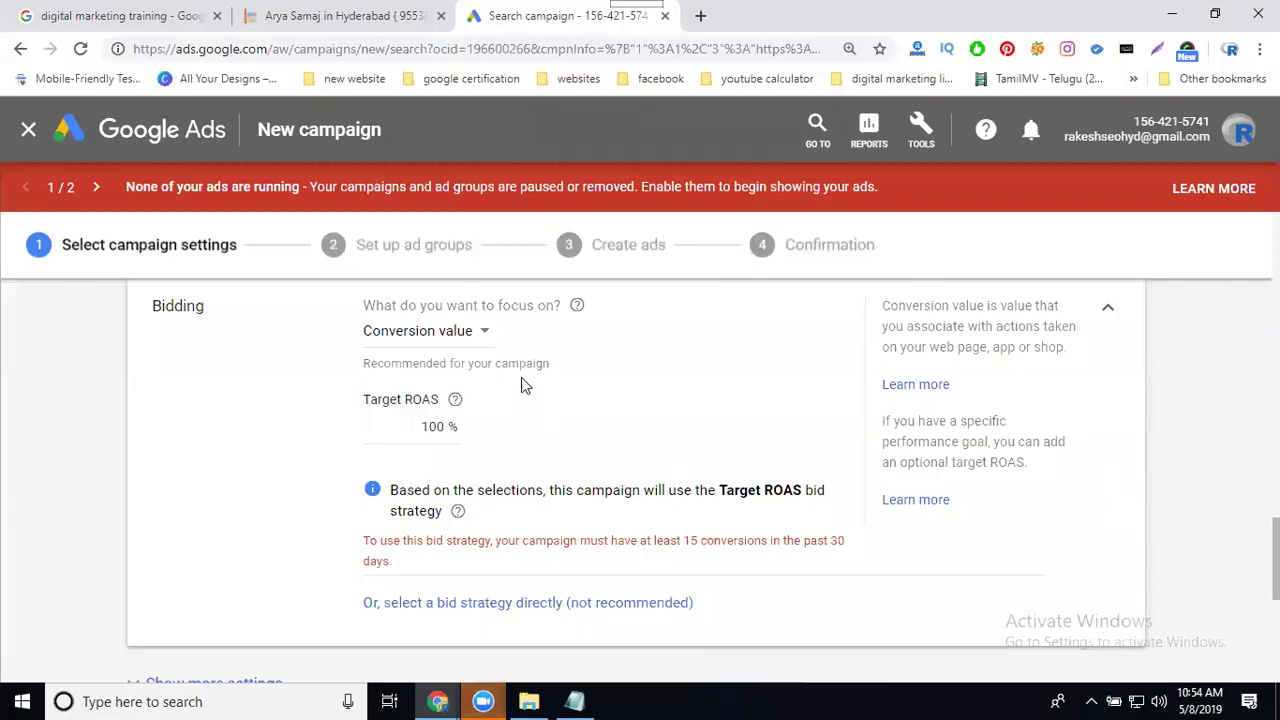
- Change the bidding focus to Conversions and set a target cost per action of ₹0.50
{"action": "left_click", "coordinate": [476, 338]}
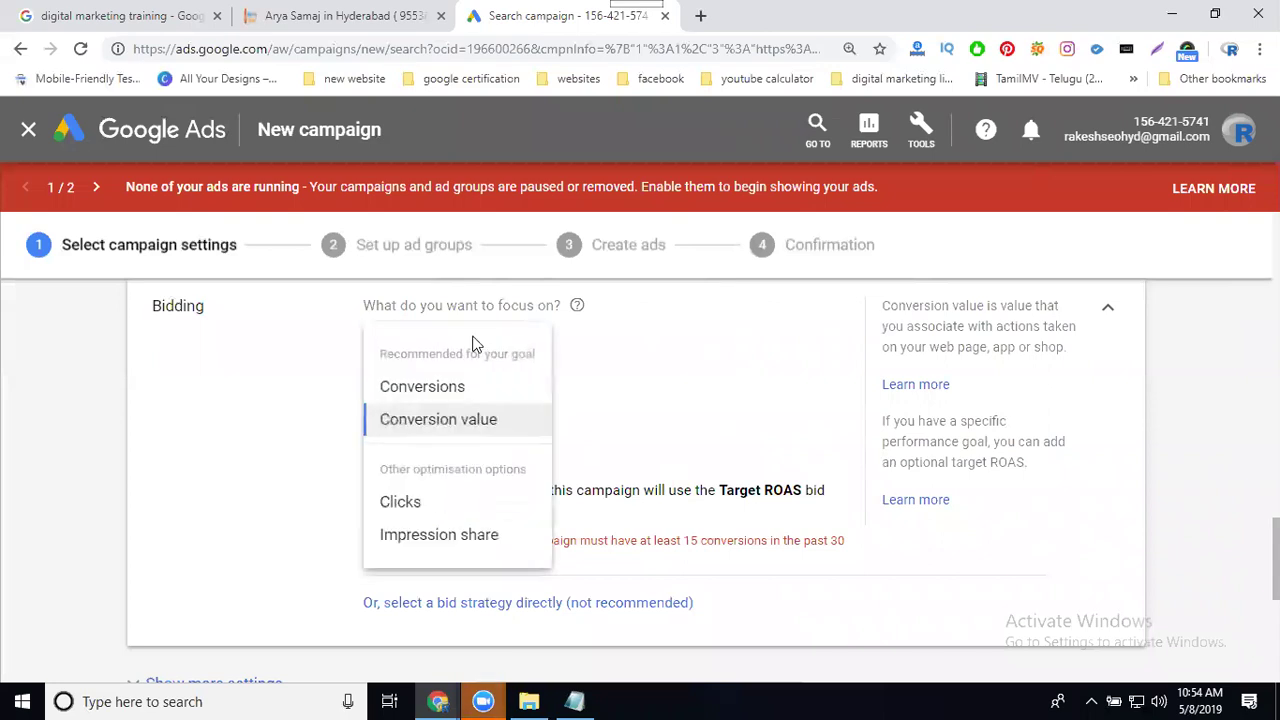
{"action": "left_click", "coordinate": [456, 392]}
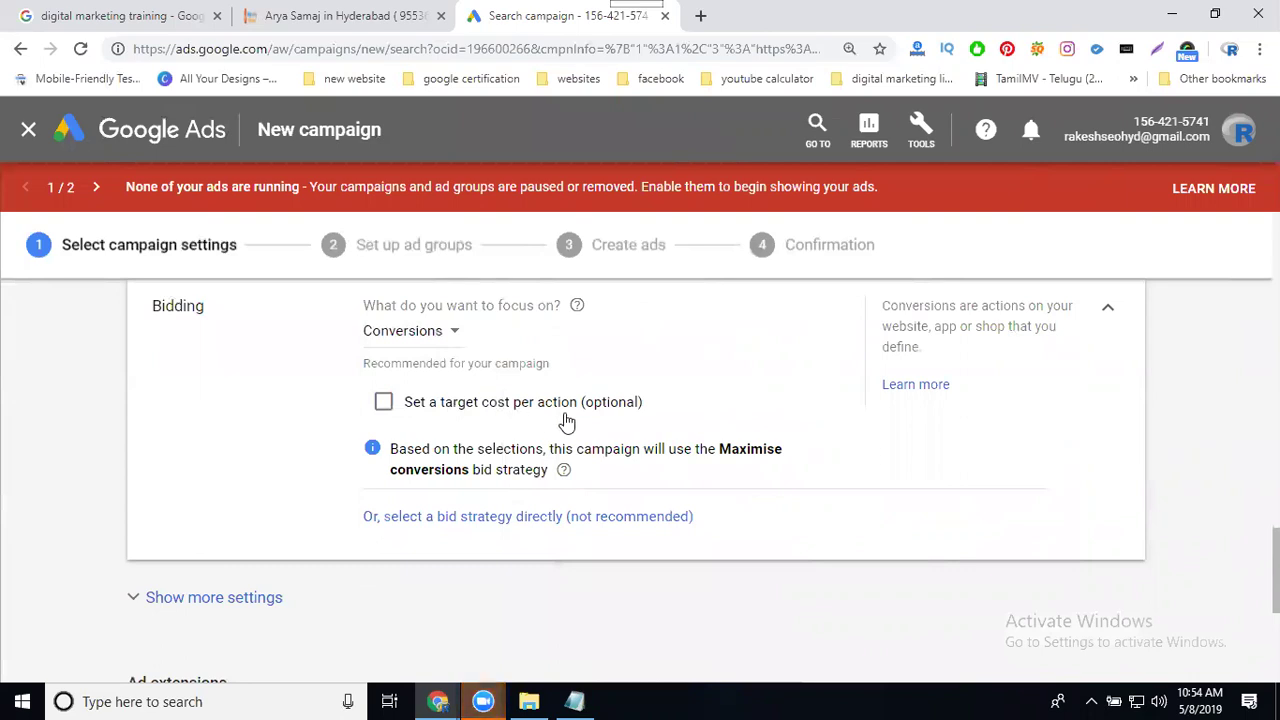
{"action": "left_click", "coordinate": [383, 404]}
{"action": "left_click", "coordinate": [408, 466]}
{"action": "type", "text": "0."}
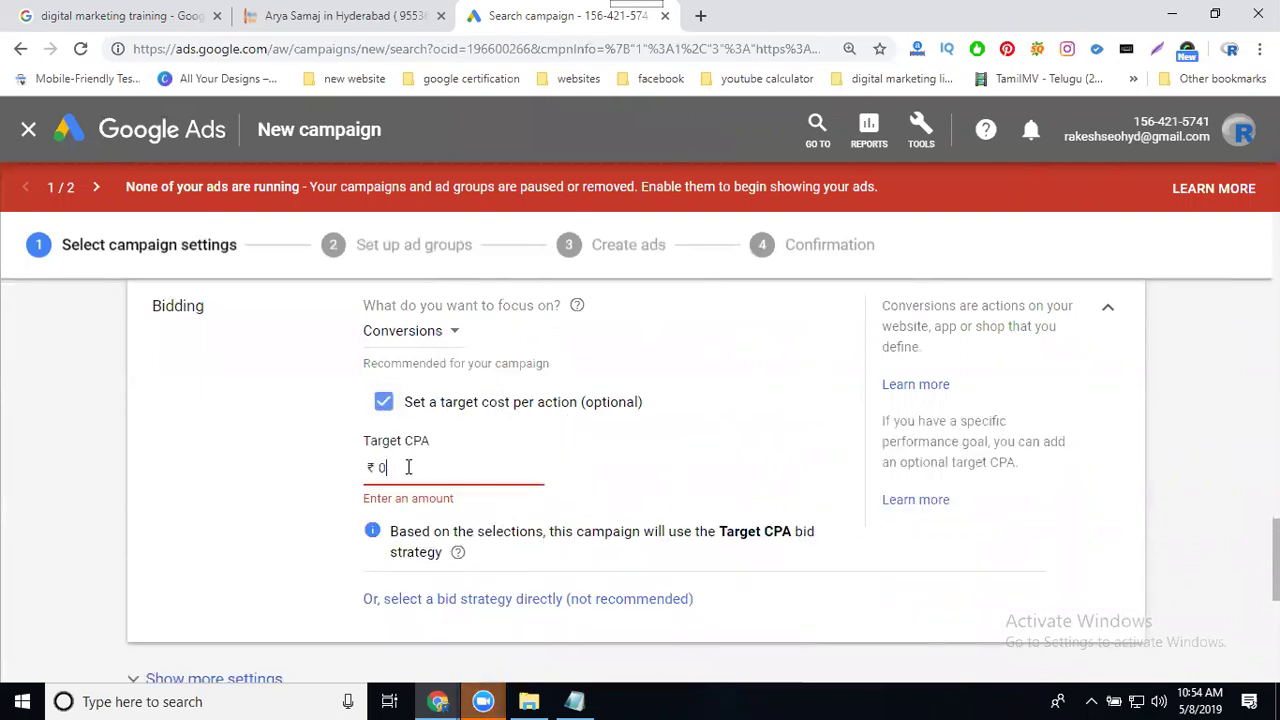
{"action": "type", "text": "50"}
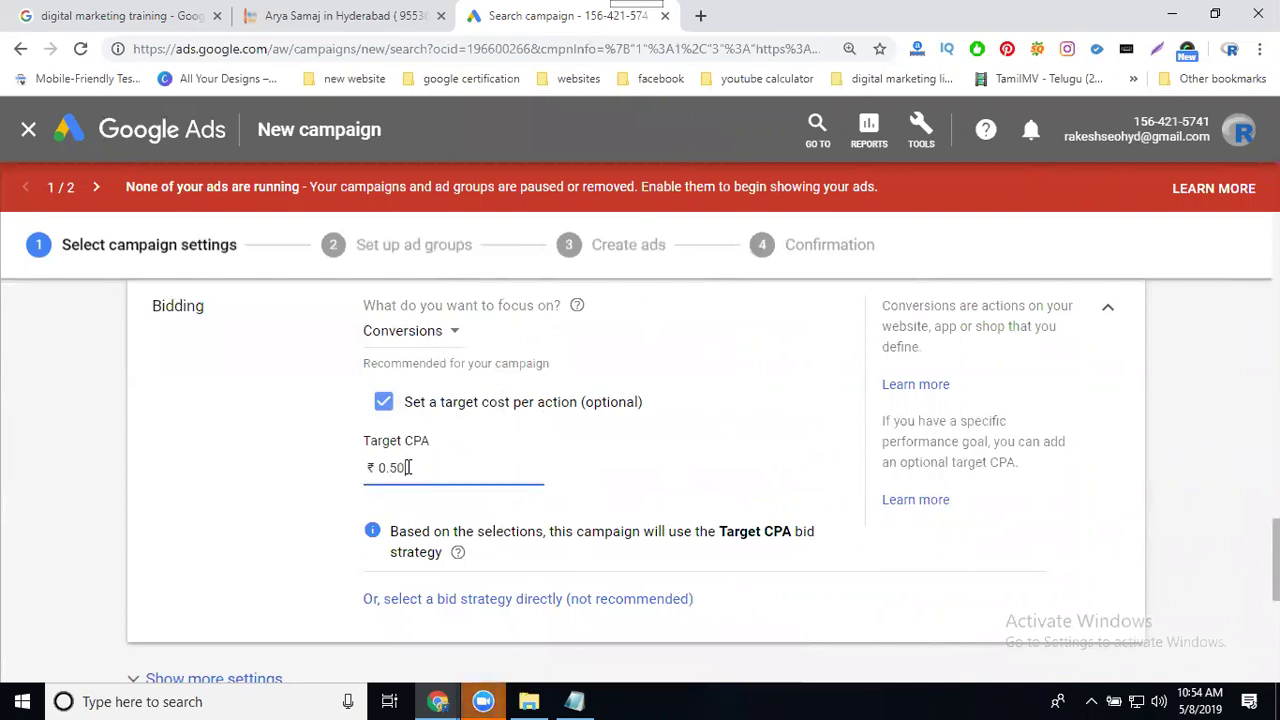
{"action": "left_click", "coordinate": [266, 456]}
- Save the campaign settings without adding extensions and continue to the ad group setup
{"action": "scroll", "coordinate": [287, 450], "scroll_direction": "down", "scroll_amount": 3}
{"action": "scroll", "coordinate": [287, 451], "scroll_direction": "down", "scroll_amount": 2}
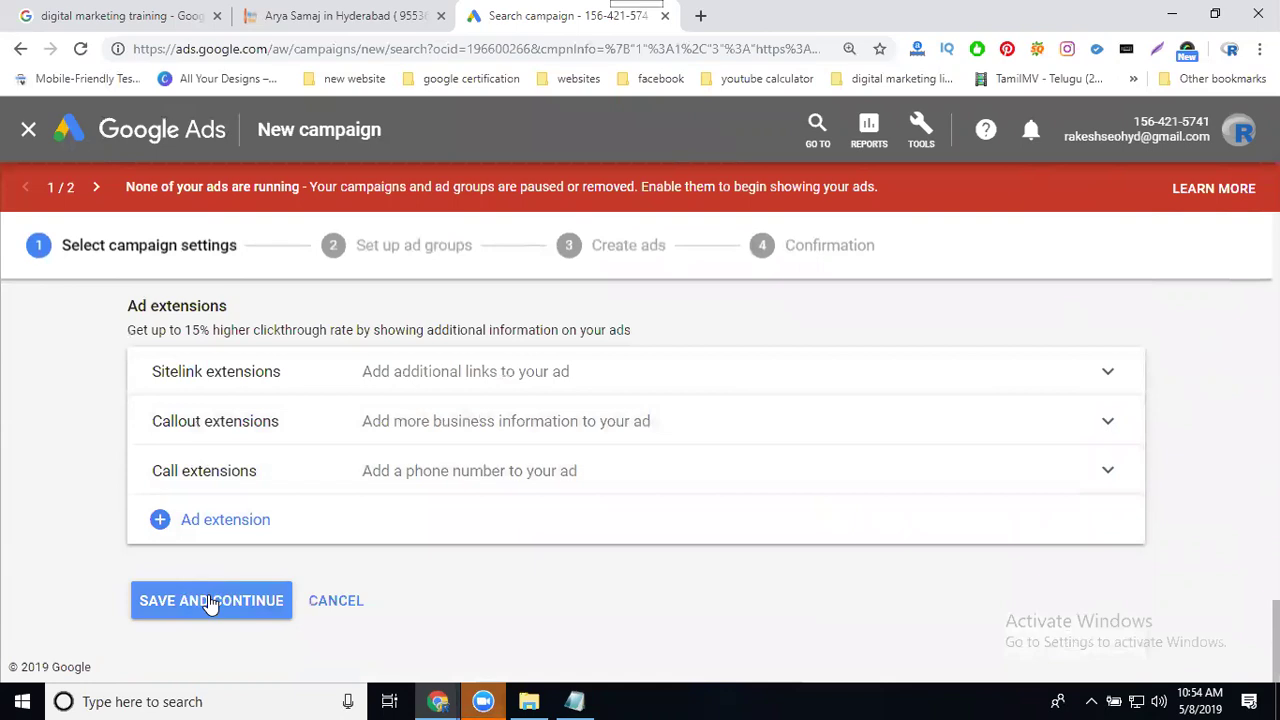
{"action": "left_click", "coordinate": [208, 601]}
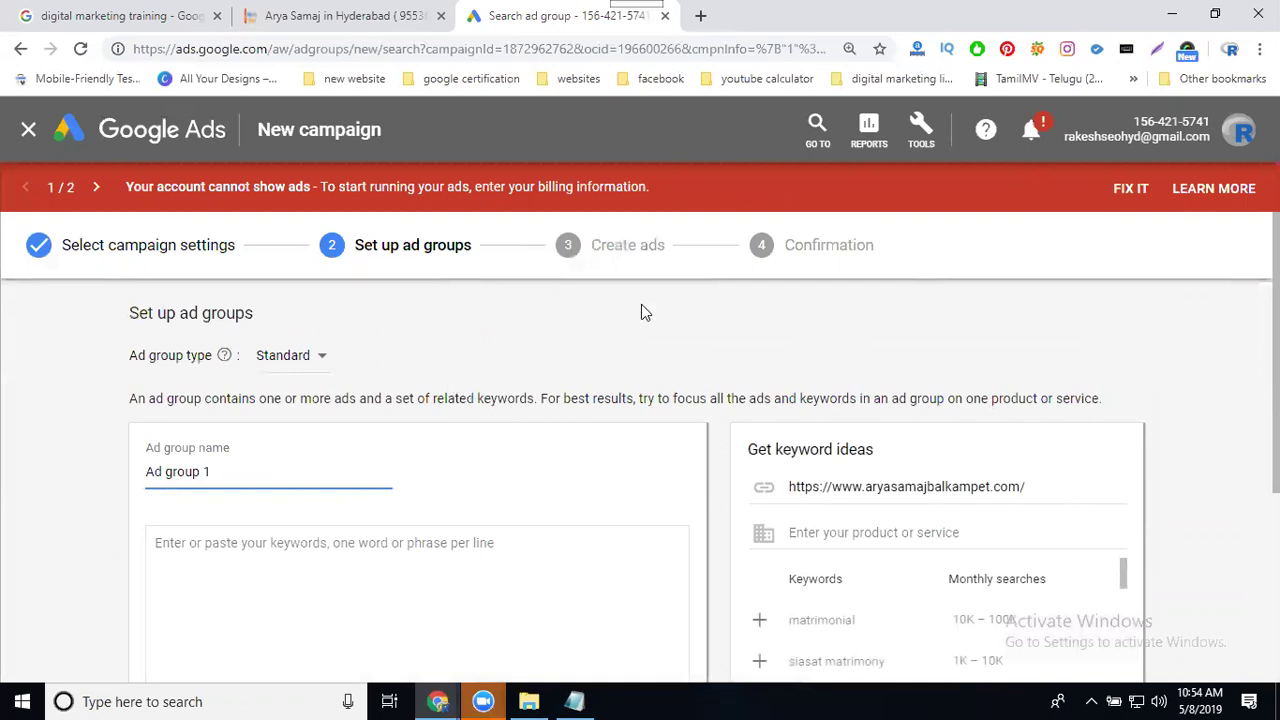
- Rename the ad group as "as keywords"
{"action": "scroll", "coordinate": [1096, 503], "scroll_direction": "down", "scroll_amount": 2}
{"action": "scroll", "coordinate": [1006, 429], "scroll_direction": "up", "scroll_amount": 1}
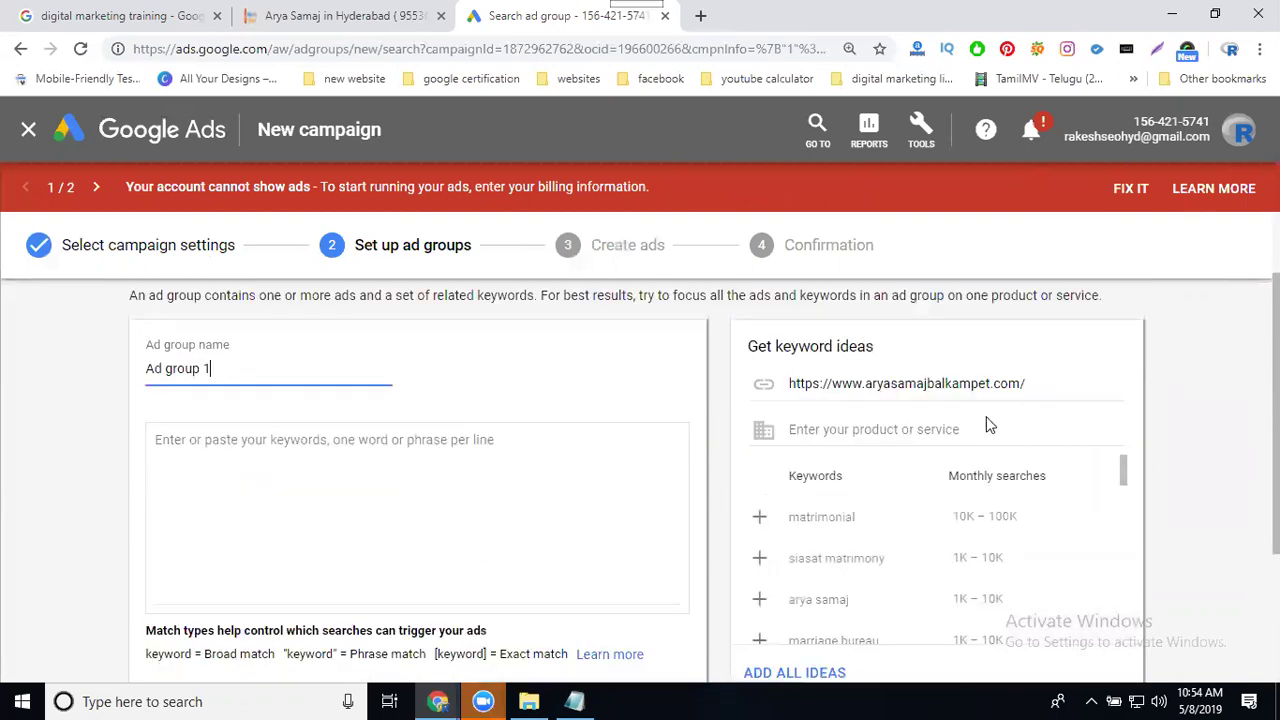
{"action": "triple_click", "coordinate": [157, 369]}
{"action": "type", "text": "ad keywords"}
- Enter the keywords "arya samaj in hyderabad", "arya samaj mandir in hyderabad" and "arya samaj services in hyderabad", one per line
{"action": "left_click", "coordinate": [238, 439]}
{"action": "type", "text": "ar"}
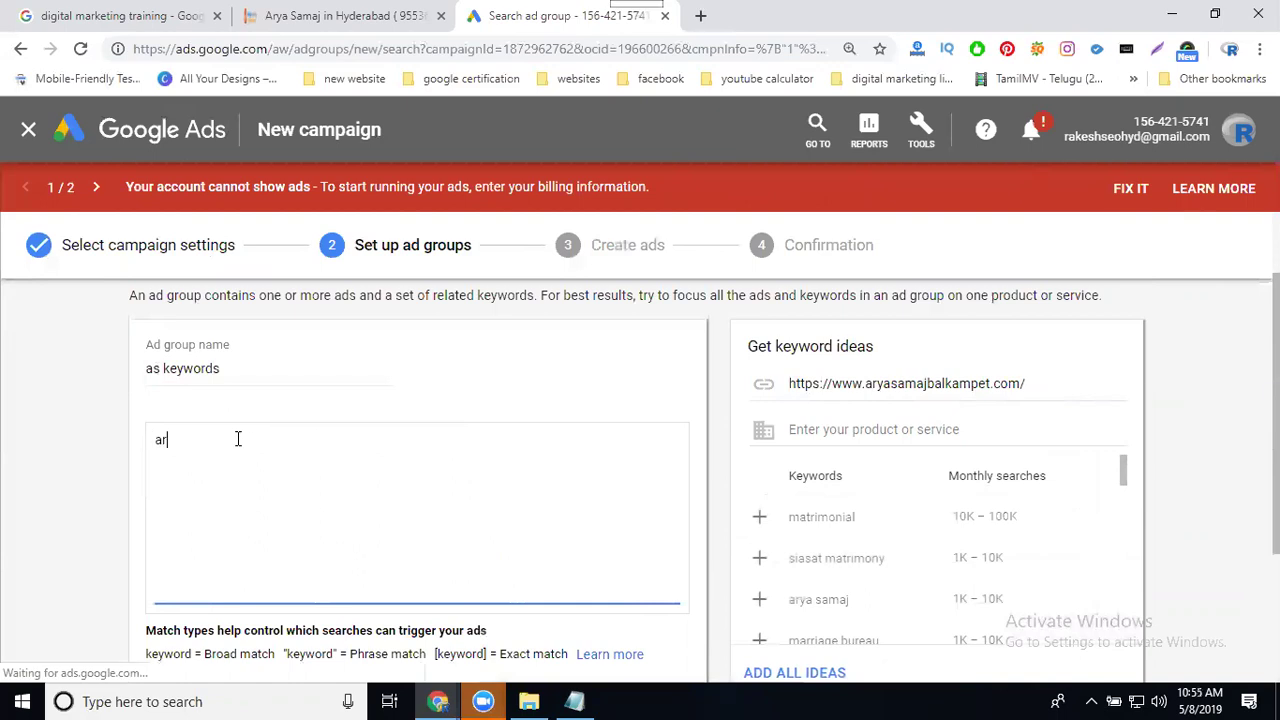
{"action": "type", "text": "ya samaj in hyderabad"}
{"action": "key", "text": "Return"}
{"action": "type", "text": "ary"}
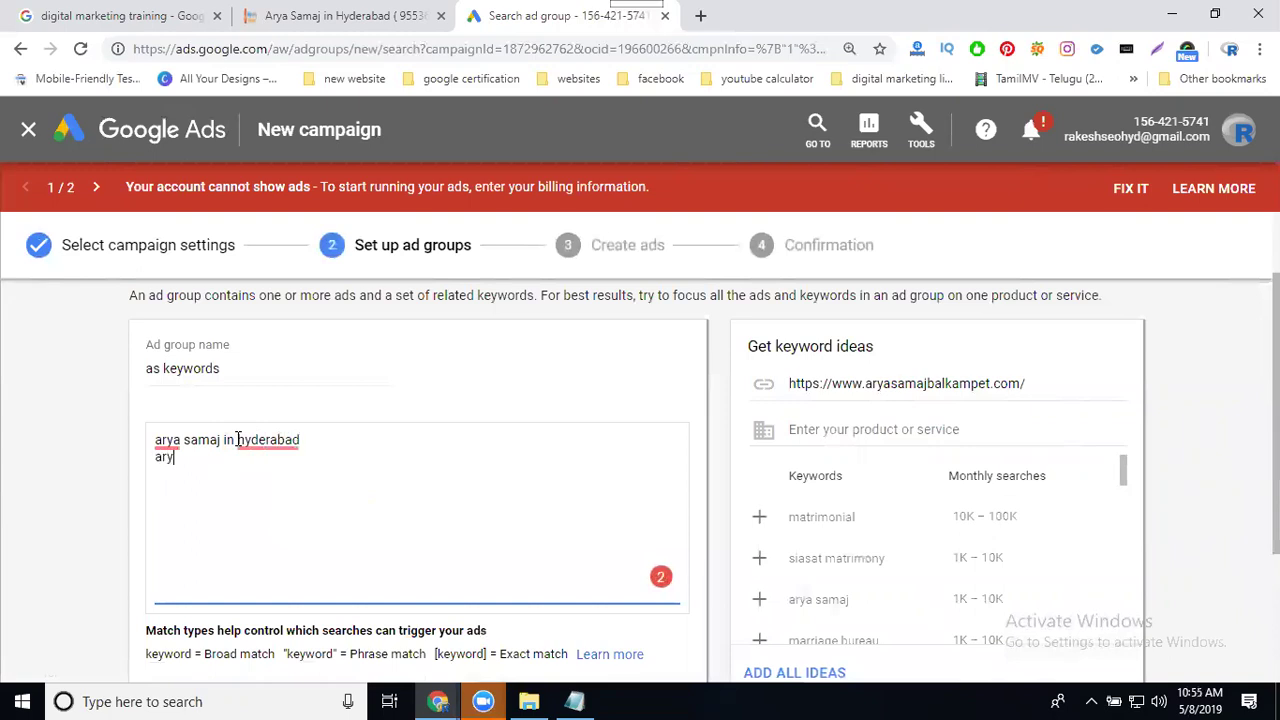
{"action": "type", "text": "a samaj mandir i"}
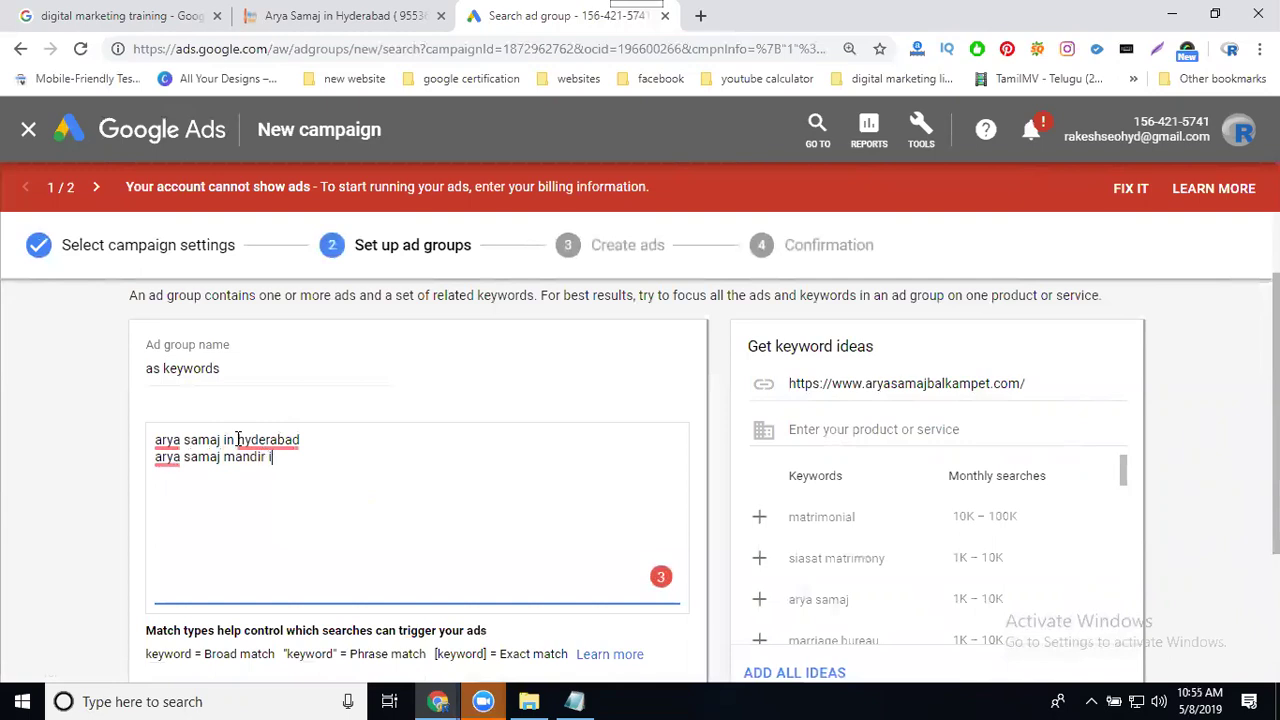
{"action": "type", "text": "n hydera"}
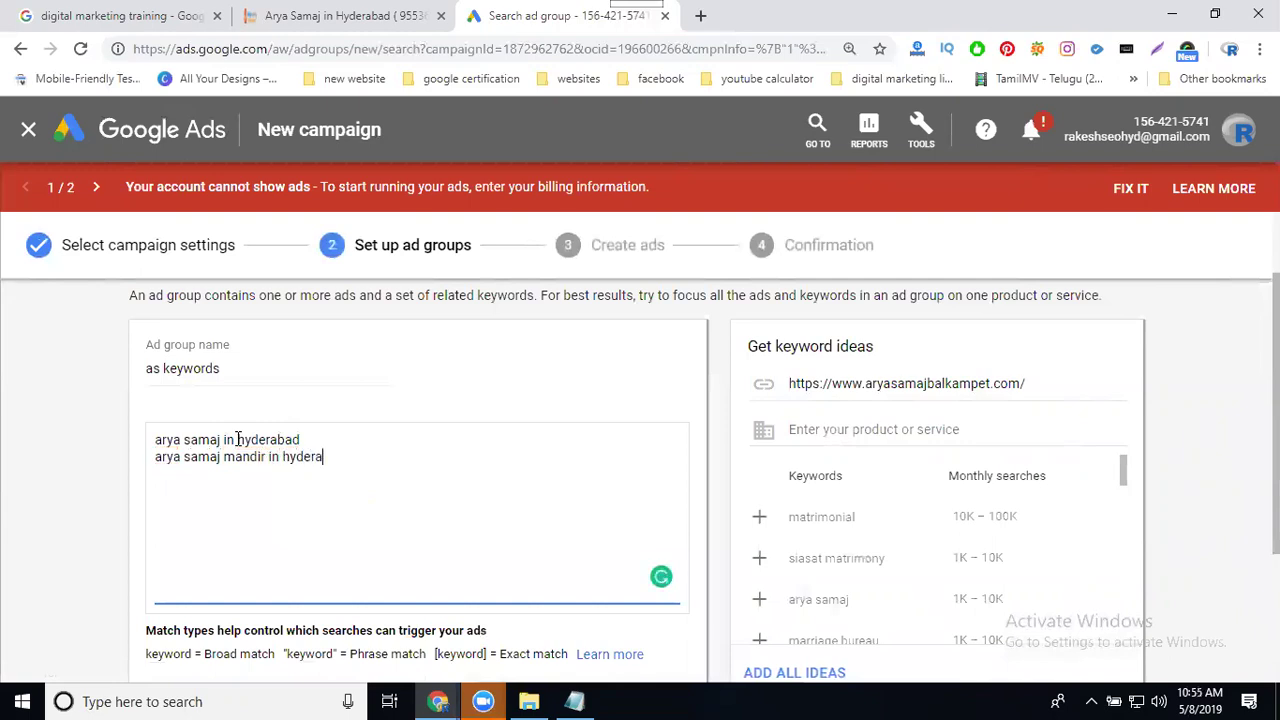
{"action": "type", "text": "vbad"}
{"action": "key", "text": "Return"}
{"action": "type", "text": "arya samaj servi"}
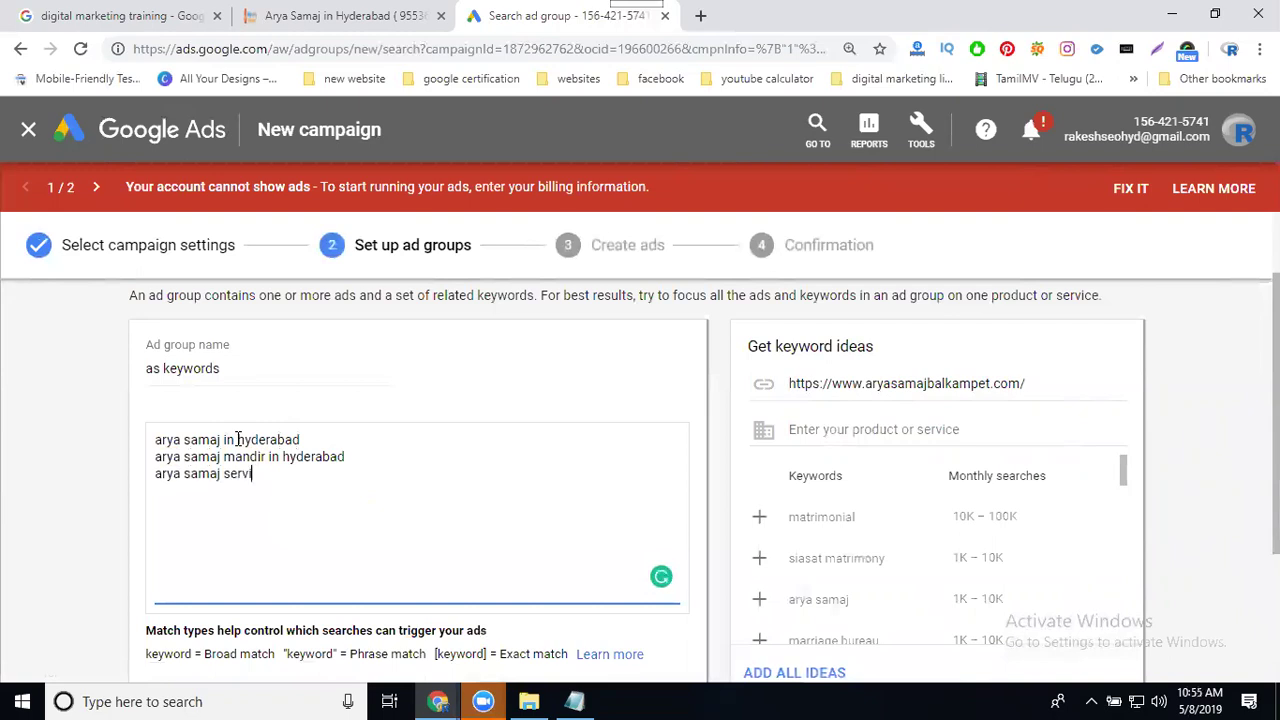
{"action": "type", "text": "ces in hyderabad"}
- Review the broad, phrase and exact match notations below the keyword list, highlighting them in turn
{"action": "scroll", "coordinate": [70, 455], "scroll_direction": "down", "scroll_amount": 1}
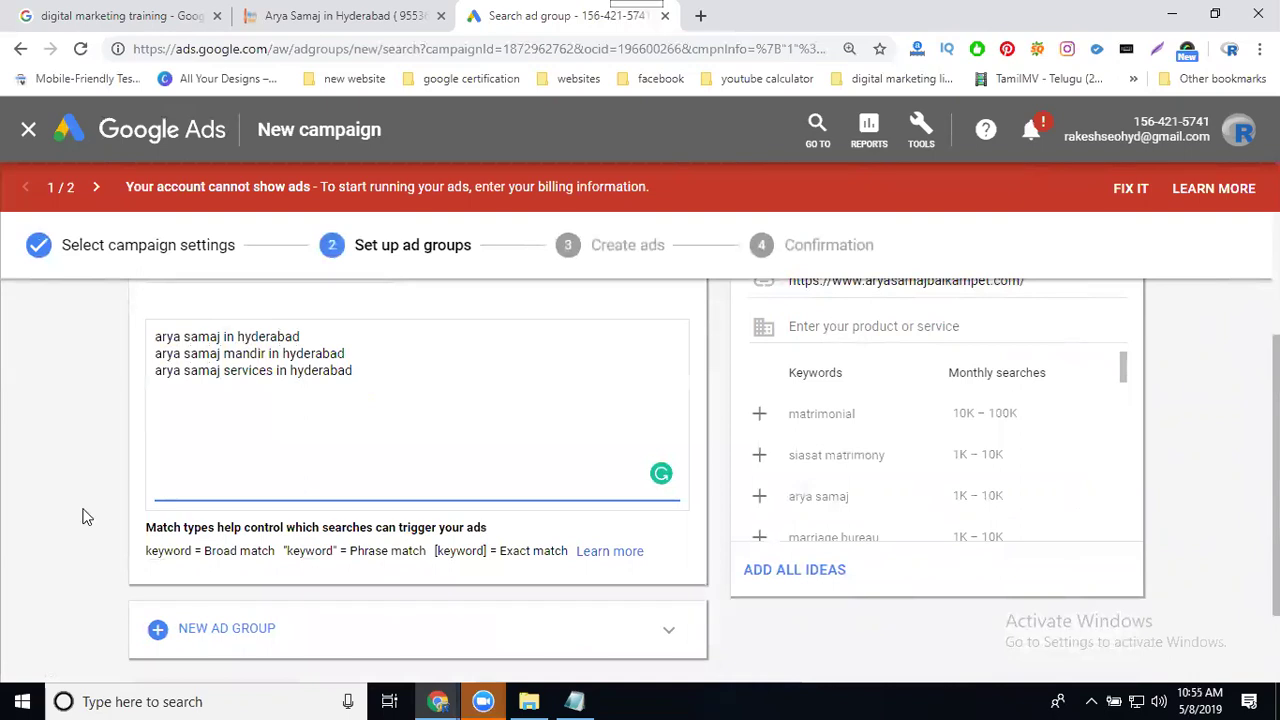
{"action": "scroll", "coordinate": [126, 663], "scroll_direction": "down", "scroll_amount": 1}
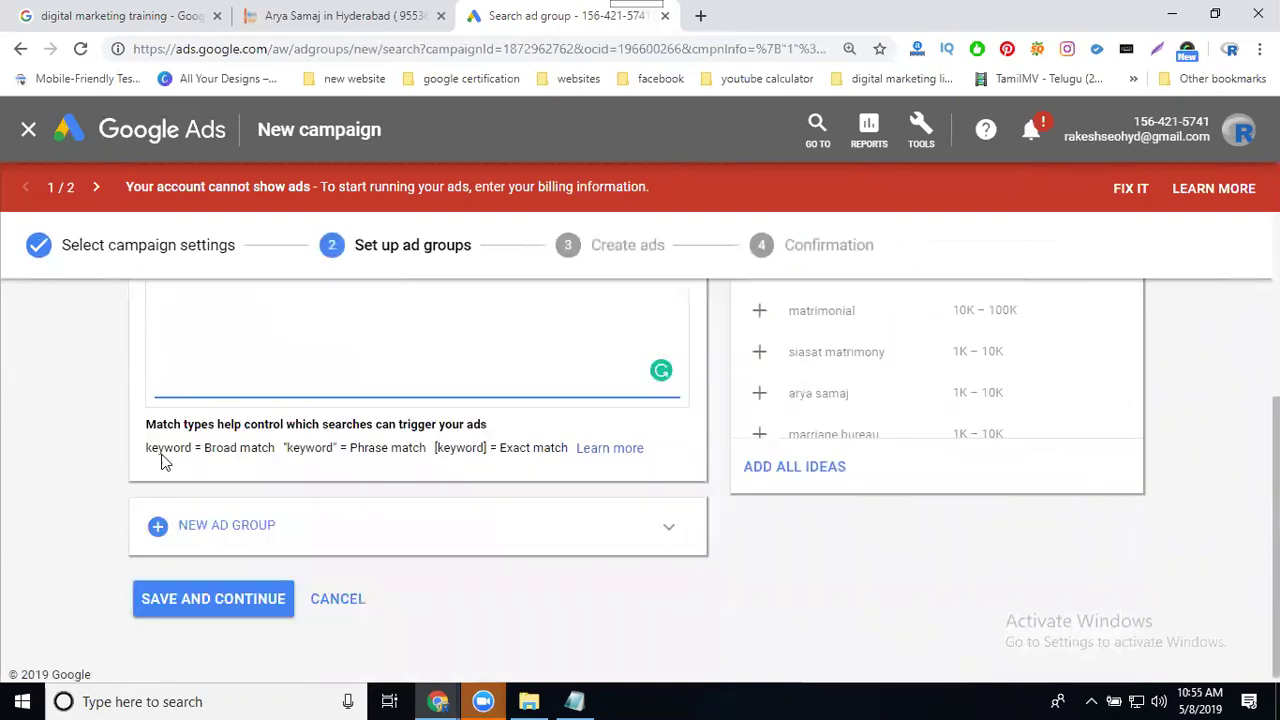
{"action": "left_click_drag", "start_coordinate": [200, 449], "coordinate": [249, 451]}
{"action": "left_click_drag", "start_coordinate": [346, 449], "coordinate": [590, 456]}
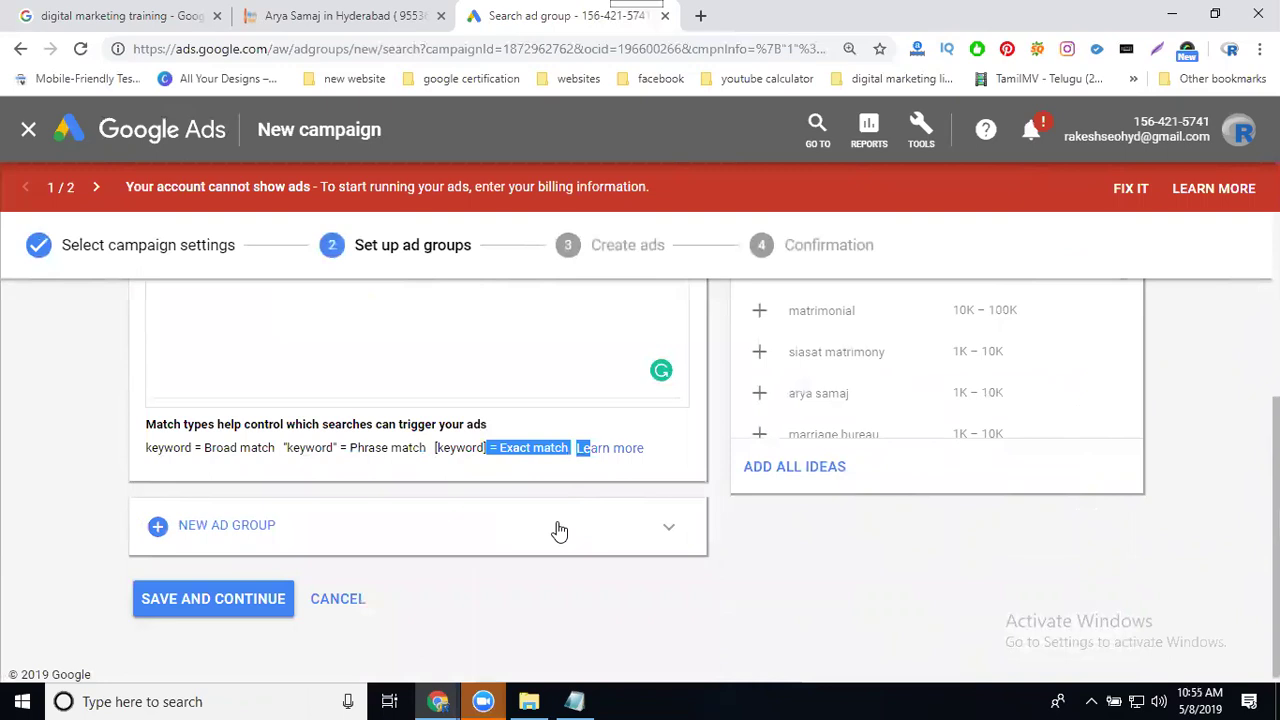
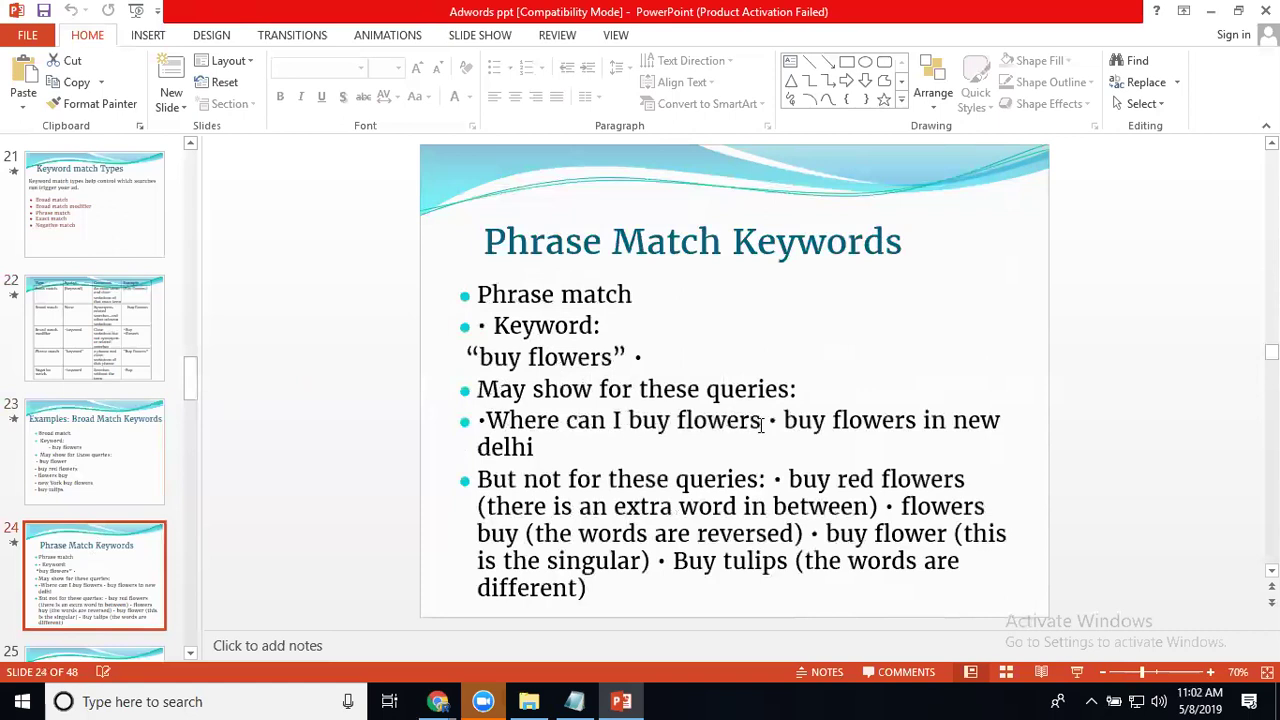
- Highlight "buy flowers" in both example queries on the Phrase Match Keywords slide, and switch to Chrome to search Google for "digital marketing training"
{"action": "left_click_drag", "start_coordinate": [760, 425], "coordinate": [628, 425]}
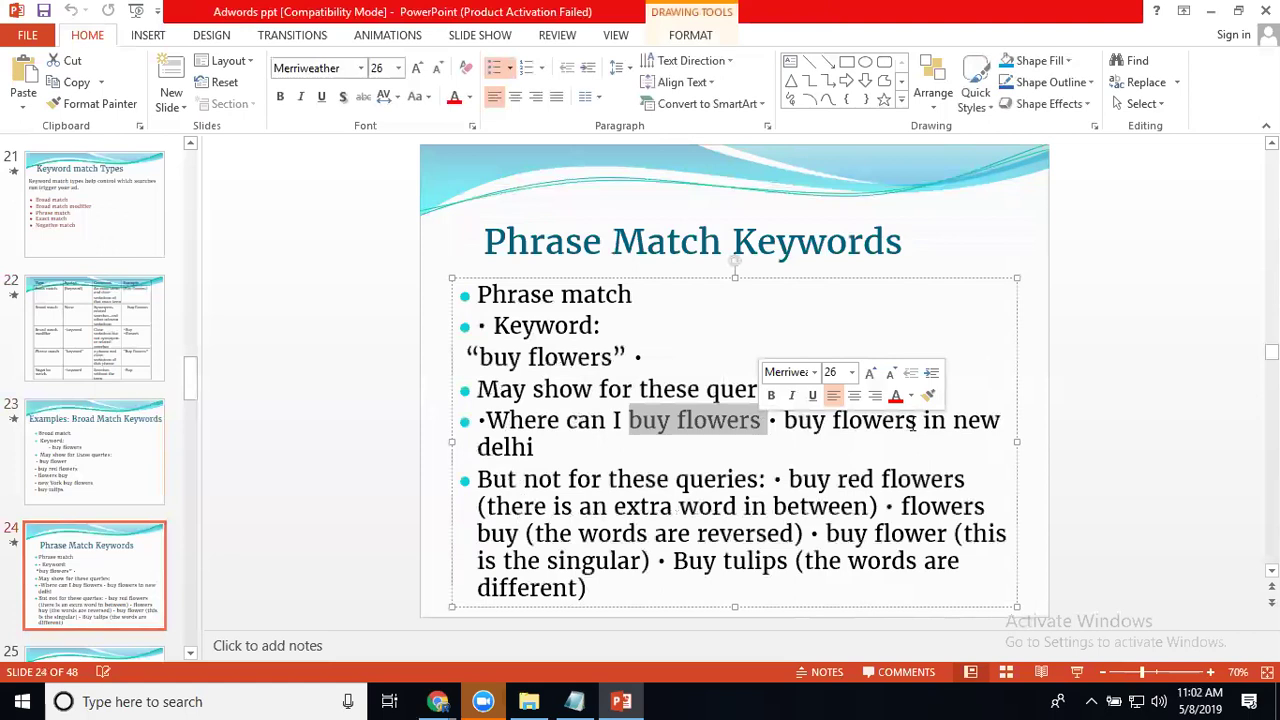
{"action": "left_click_drag", "start_coordinate": [815, 428], "coordinate": [916, 425]}
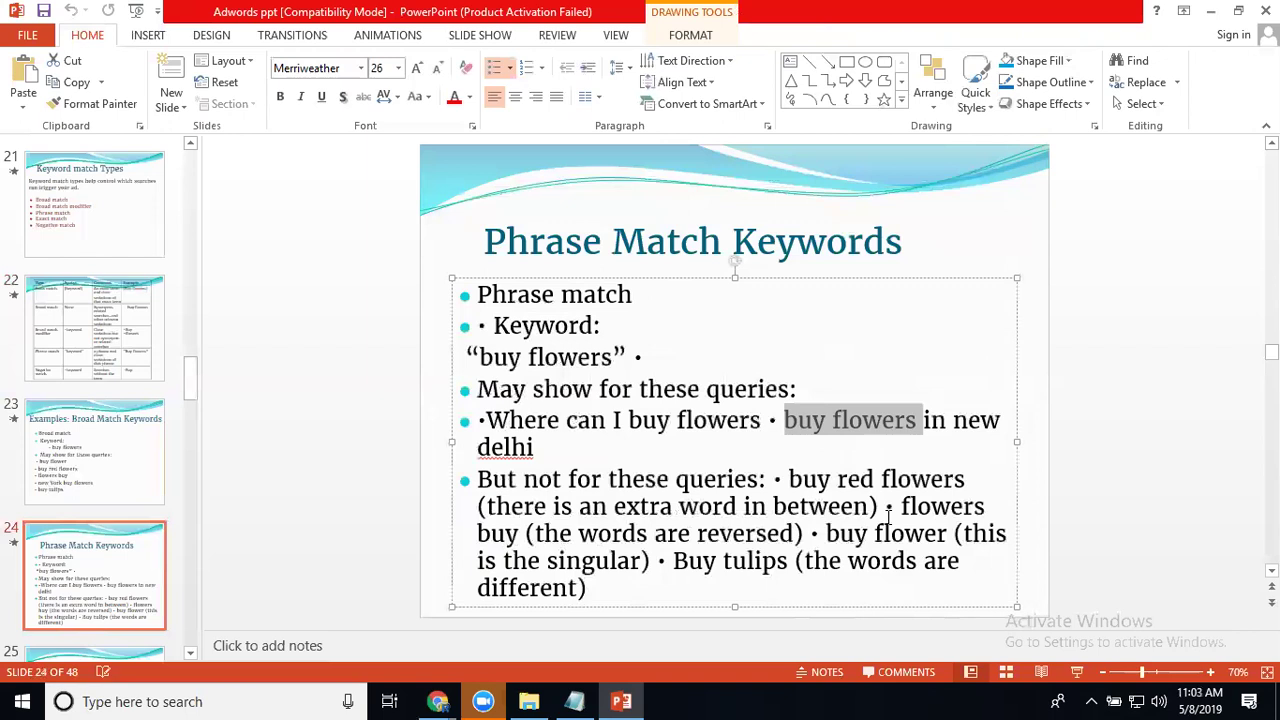
{"action": "left_click", "coordinate": [438, 701]}
{"action": "left_click", "coordinate": [360, 628]}
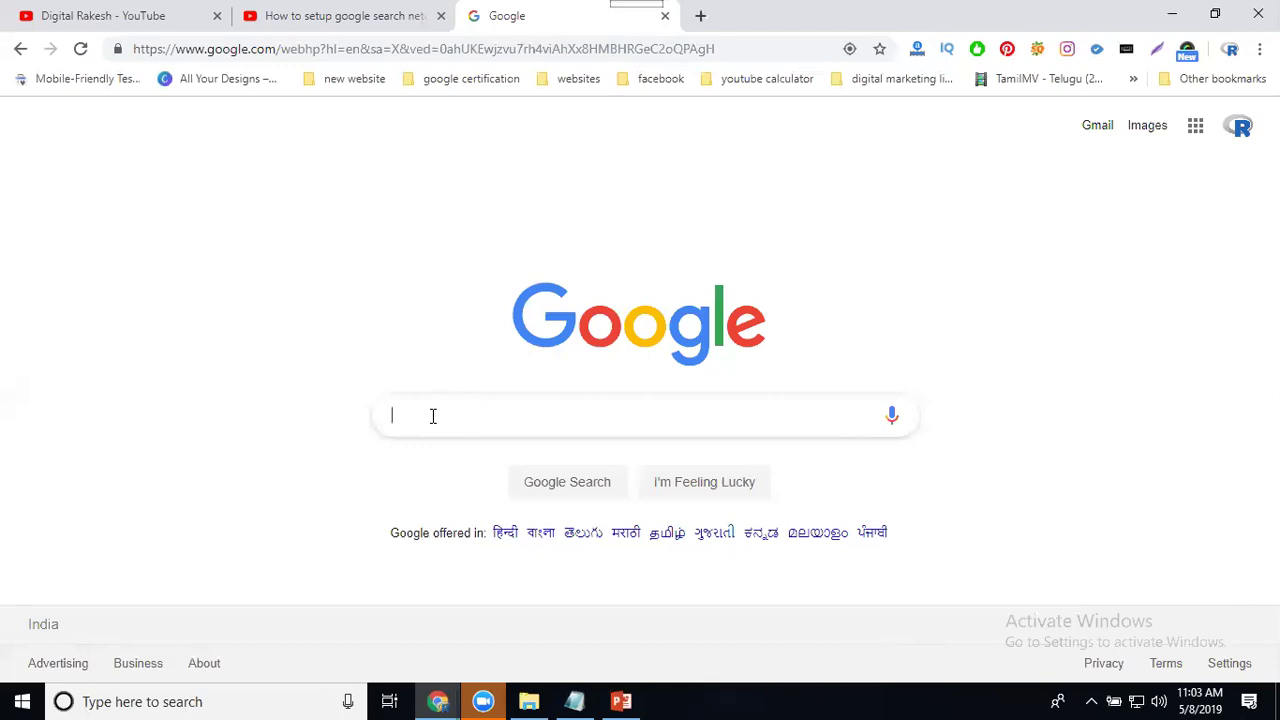
{"action": "type", "text": "digital marketing training"}
{"action": "key", "text": "Return"}
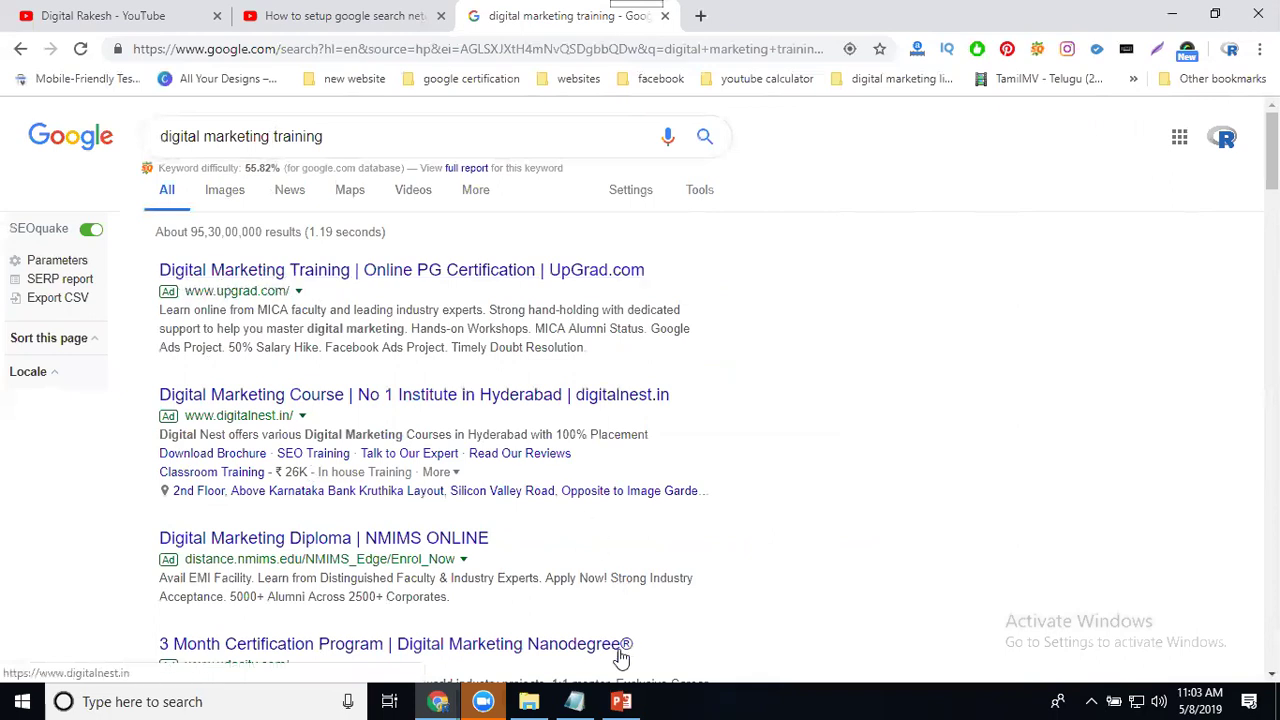
- Show the Exact Match slide in the PowerPoint presentation, and switch back to the Google search results in Chrome
{"action": "left_click", "coordinate": [621, 701]}
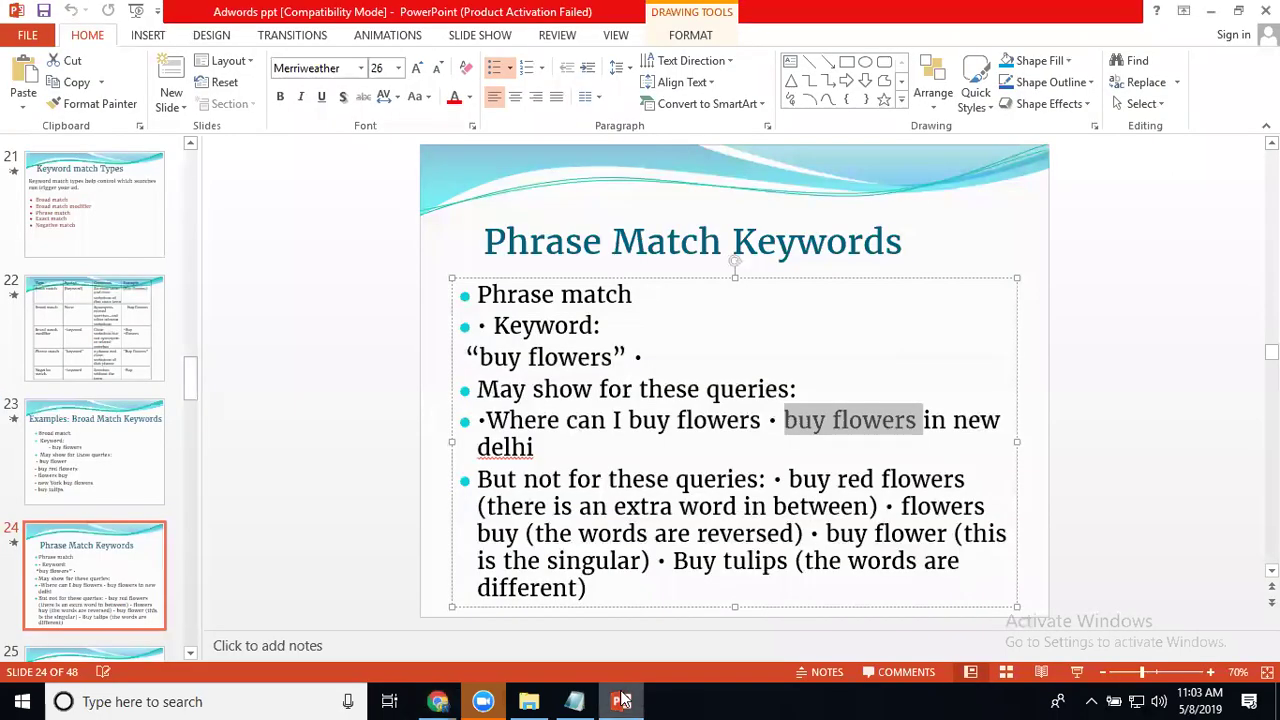
{"action": "scroll", "coordinate": [100, 600], "scroll_direction": "down", "scroll_amount": 2}
{"action": "left_click", "coordinate": [90, 579]}
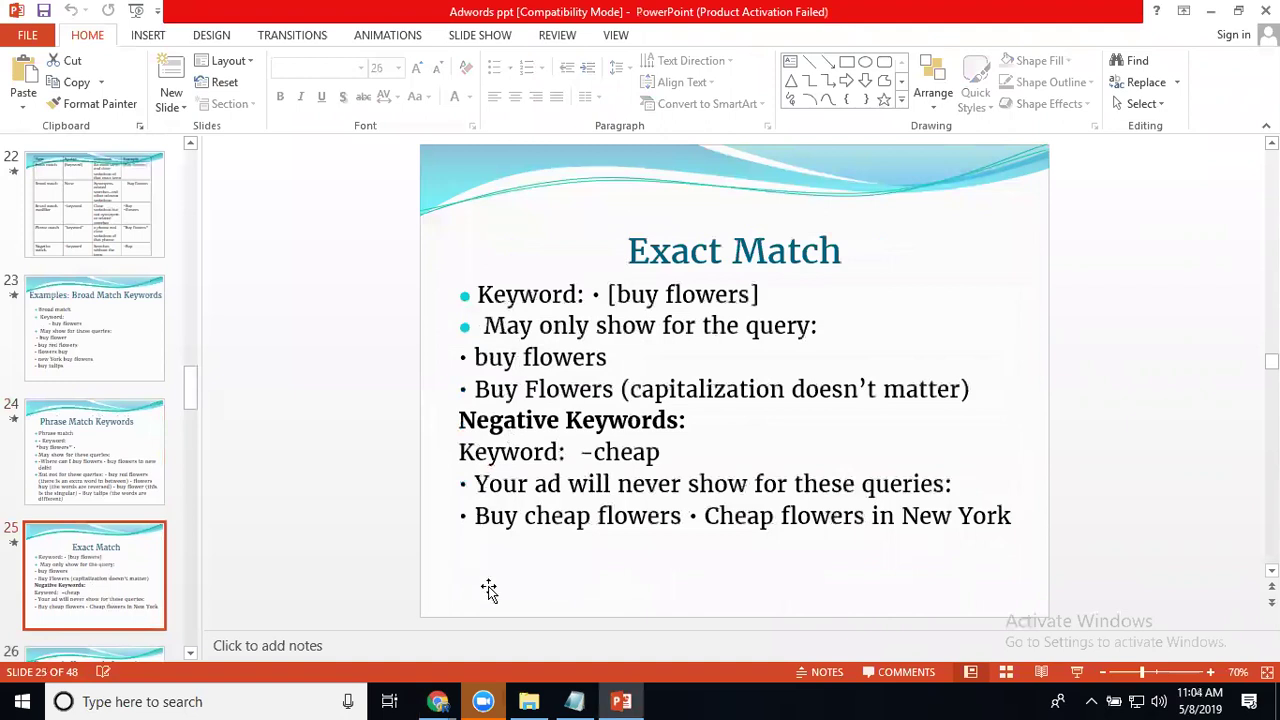
{"action": "left_click", "coordinate": [437, 701]}
{"action": "left_click", "coordinate": [410, 650]}
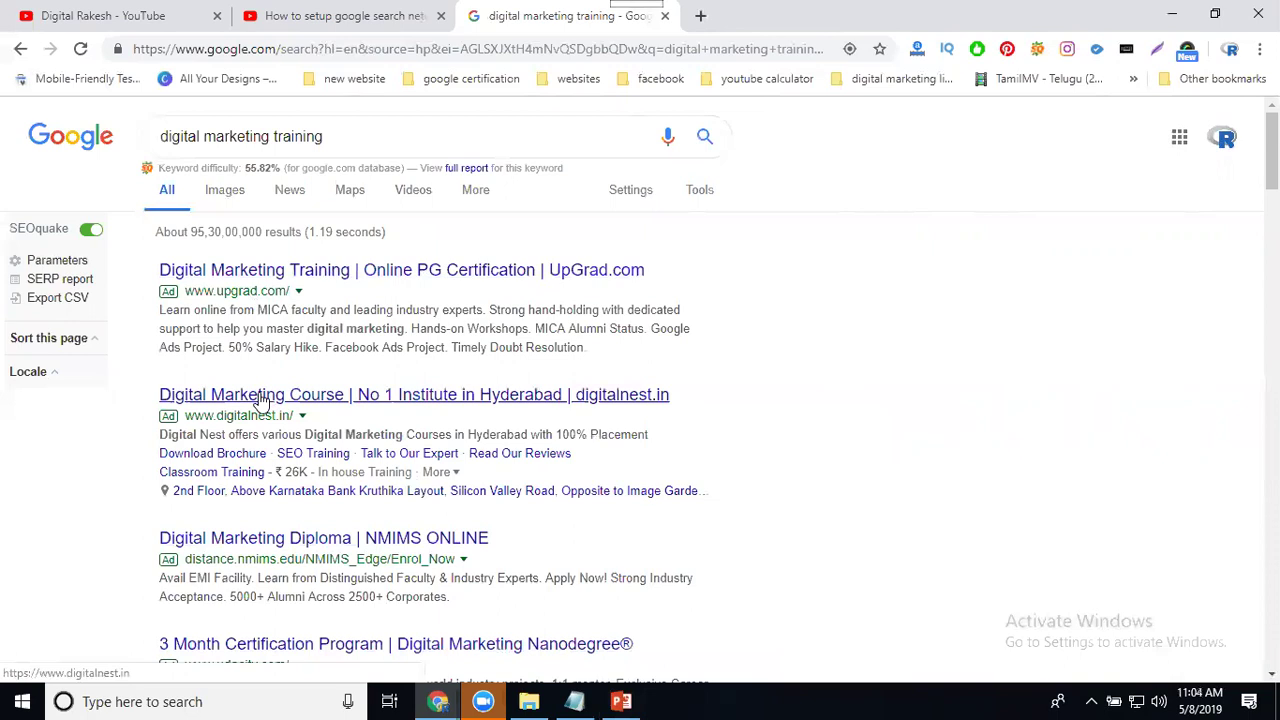
- Examine the ads above and below the organic results and map listings for "digital marketing training"
{"action": "scroll", "coordinate": [258, 400], "scroll_direction": "down", "scroll_amount": 2}
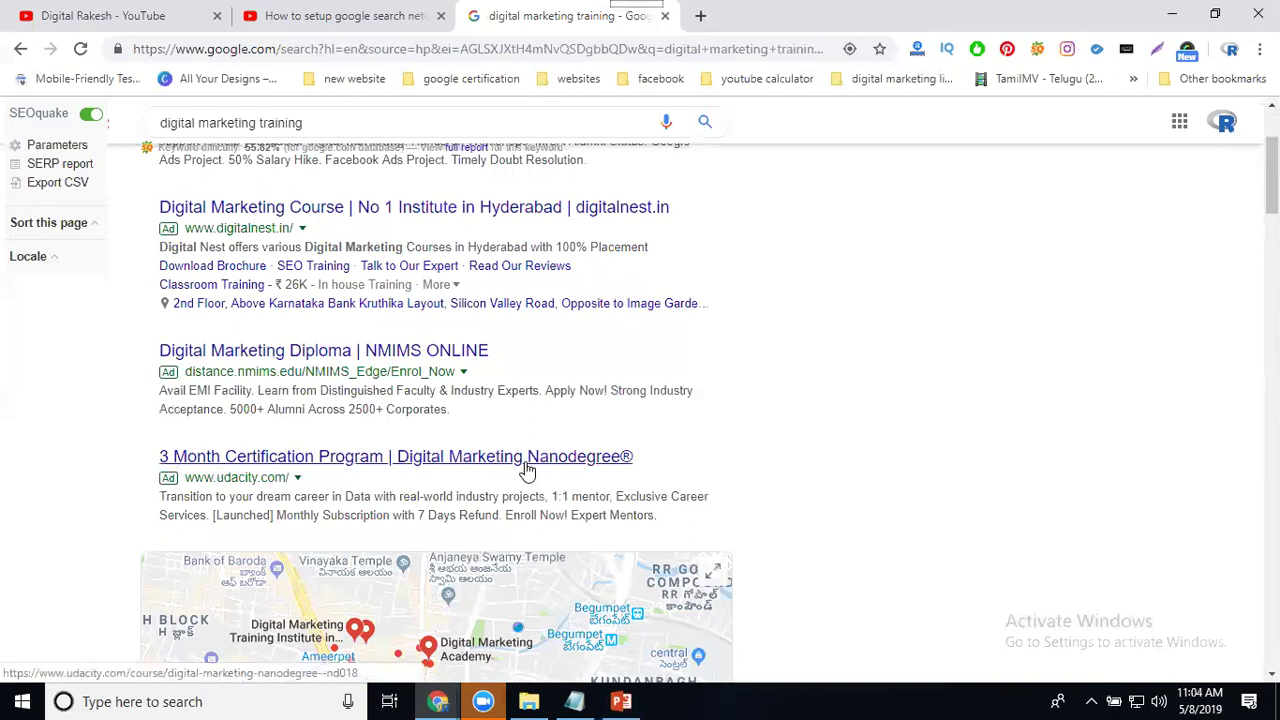
{"action": "scroll", "coordinate": [706, 450], "scroll_direction": "down", "scroll_amount": 3}
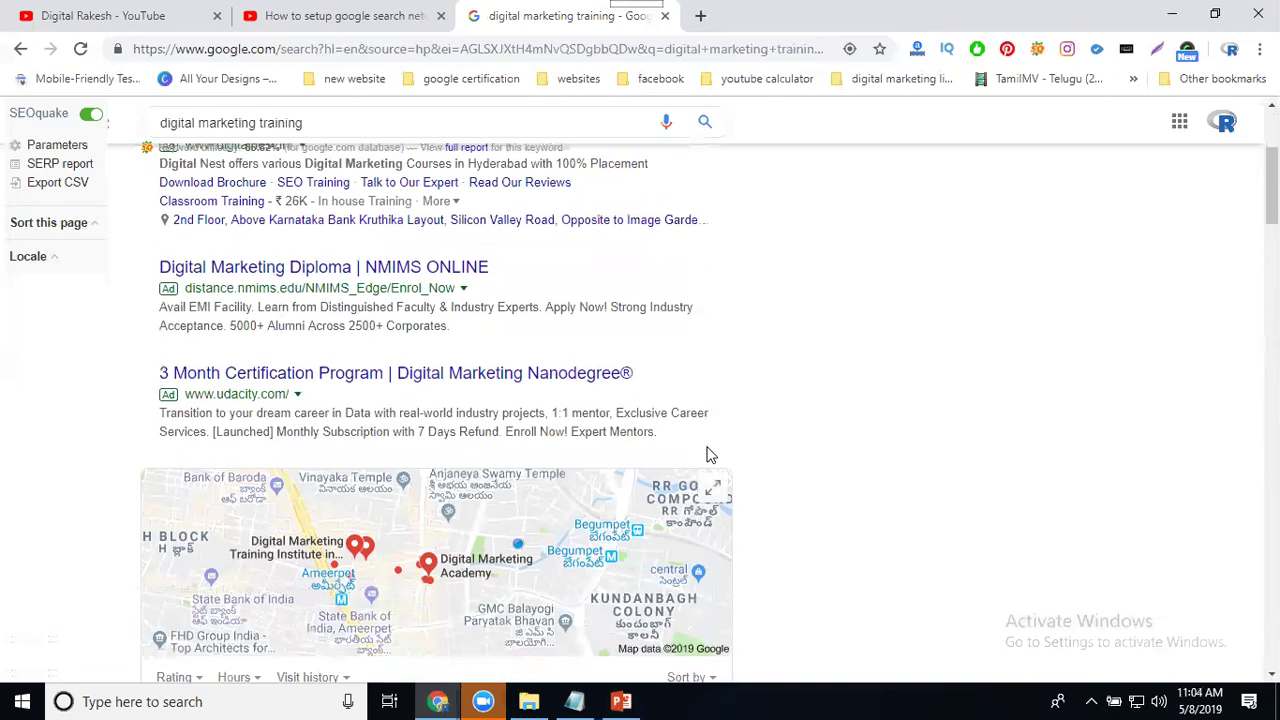
{"action": "scroll", "coordinate": [708, 454], "scroll_direction": "down", "scroll_amount": 3}
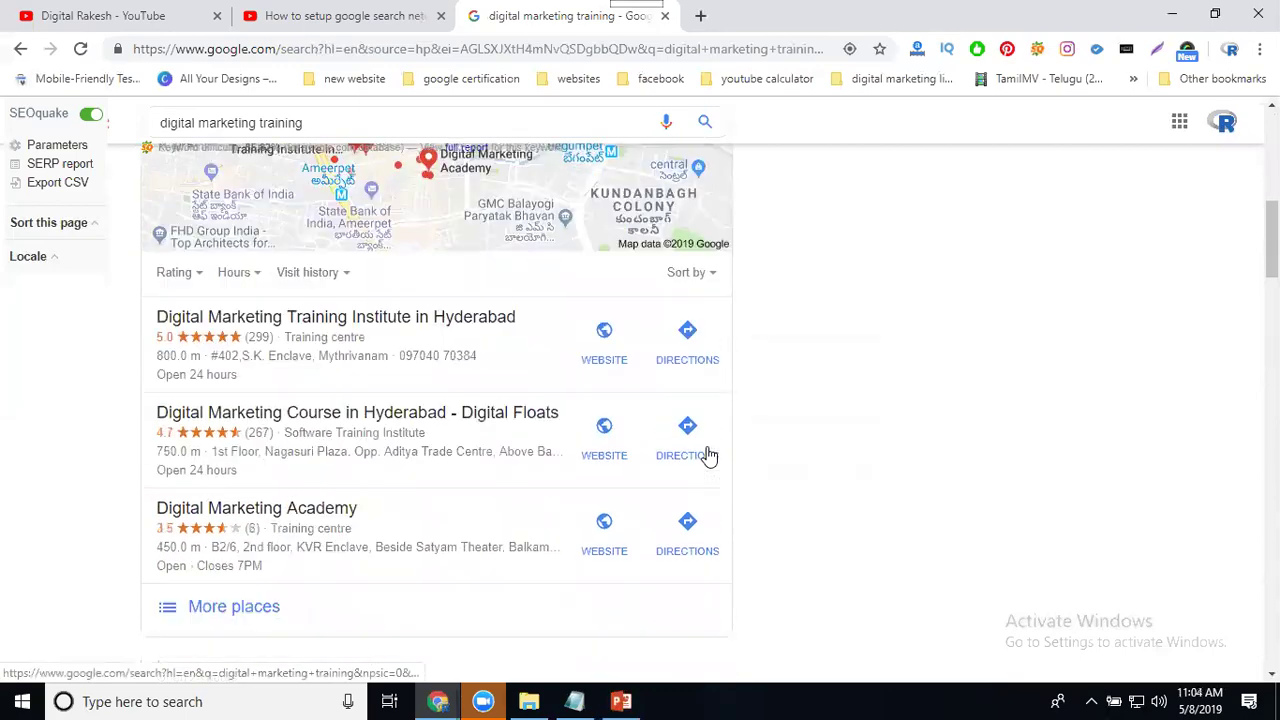
{"action": "scroll", "coordinate": [708, 455], "scroll_direction": "down", "scroll_amount": 15}
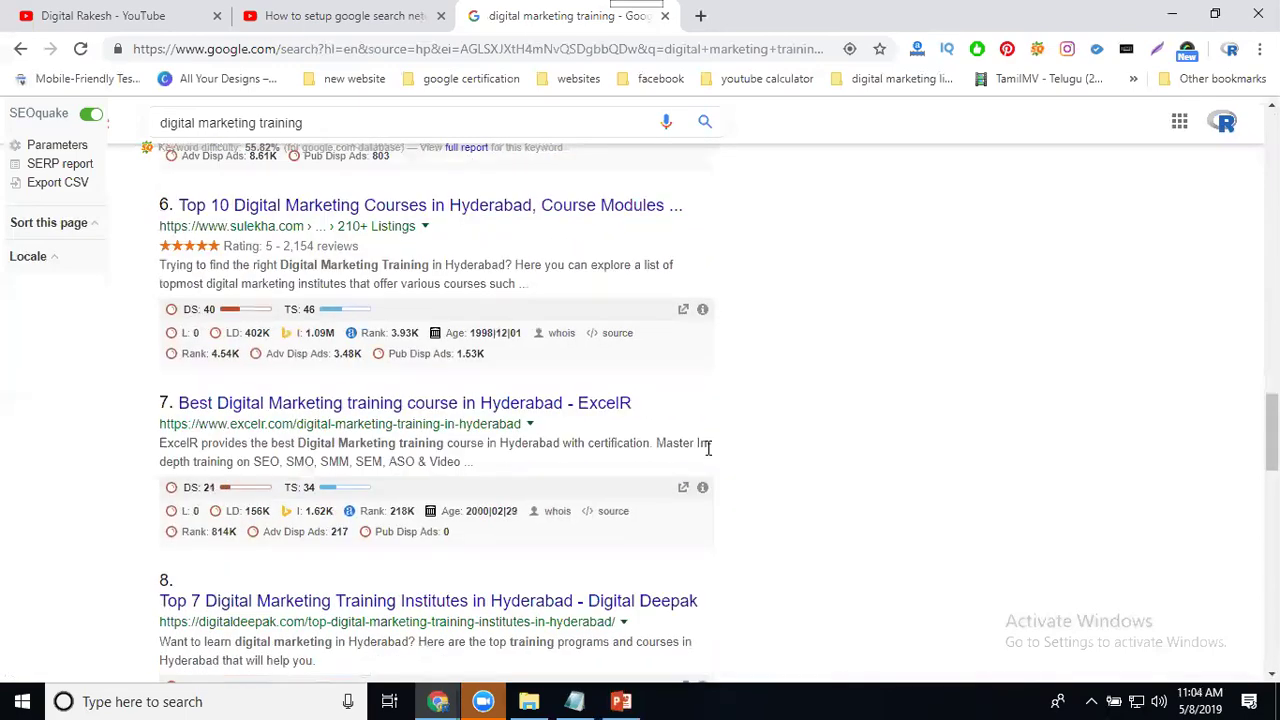
{"action": "scroll", "coordinate": [708, 455], "scroll_direction": "down", "scroll_amount": 1}
{"action": "scroll", "coordinate": [708, 456], "scroll_direction": "down", "scroll_amount": 4}
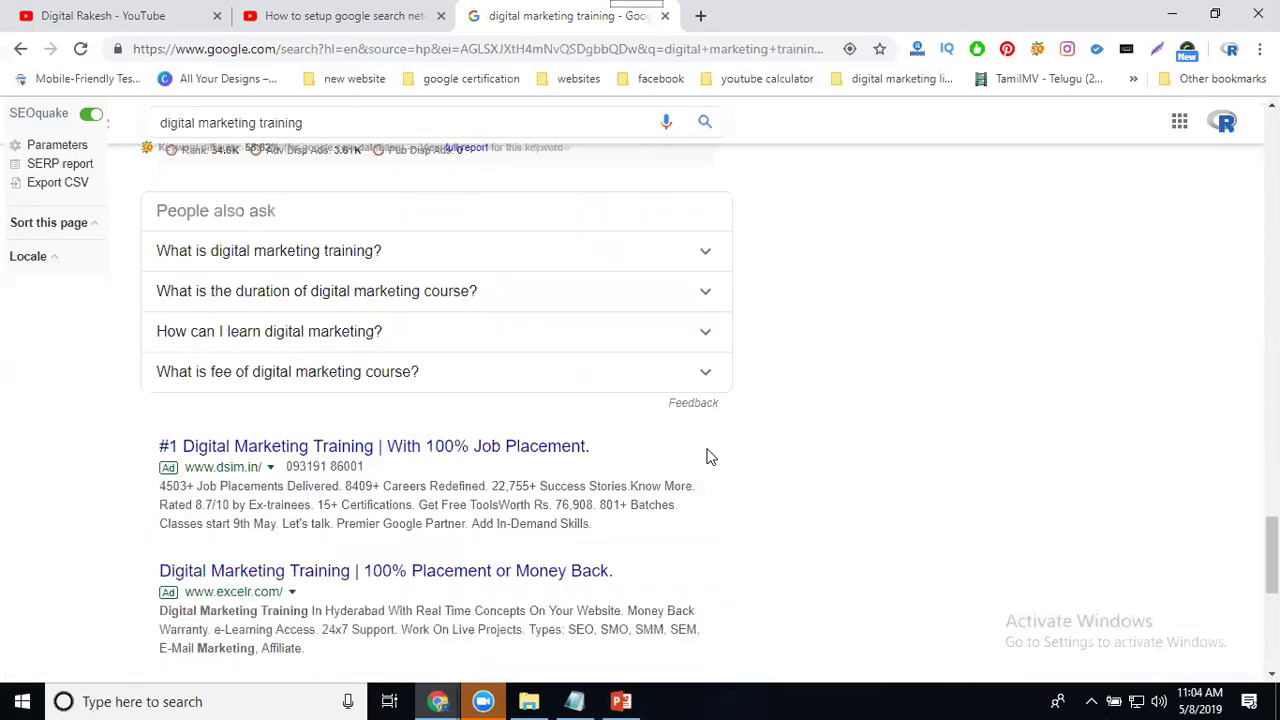
{"action": "scroll", "coordinate": [706, 456], "scroll_direction": "down", "scroll_amount": 1}
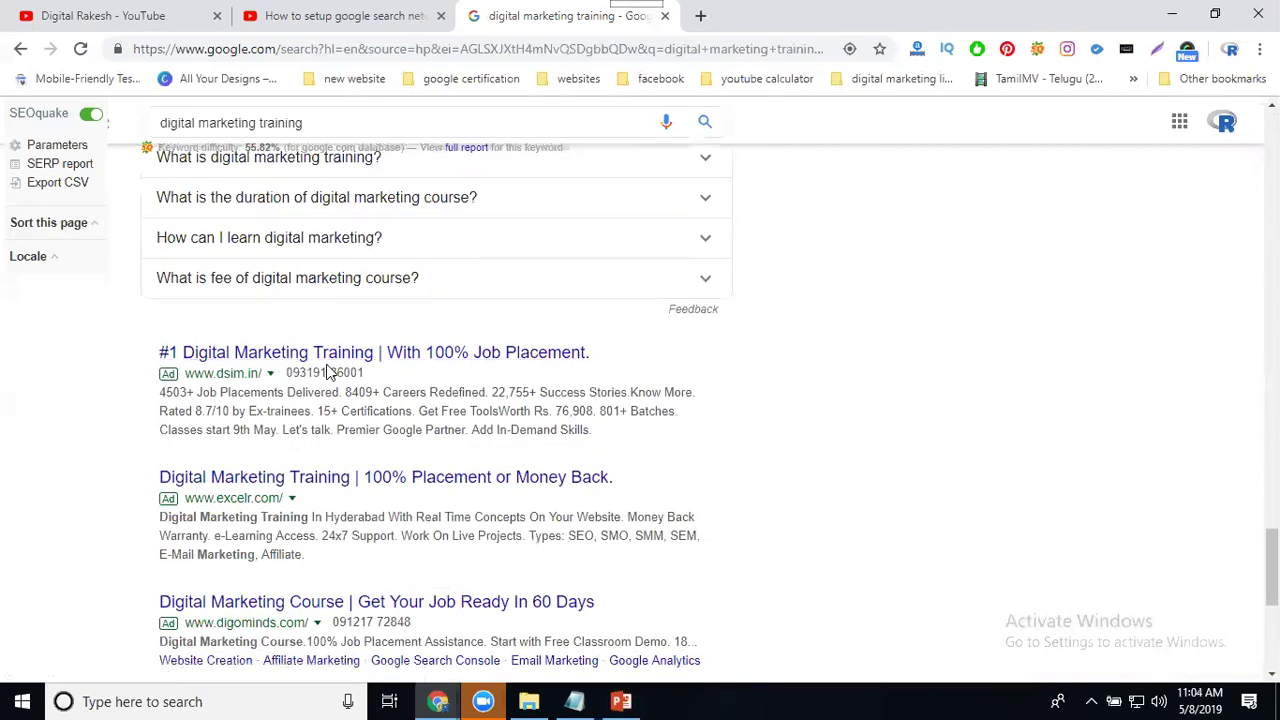
{"action": "scroll", "coordinate": [330, 372], "scroll_direction": "down", "scroll_amount": 2}
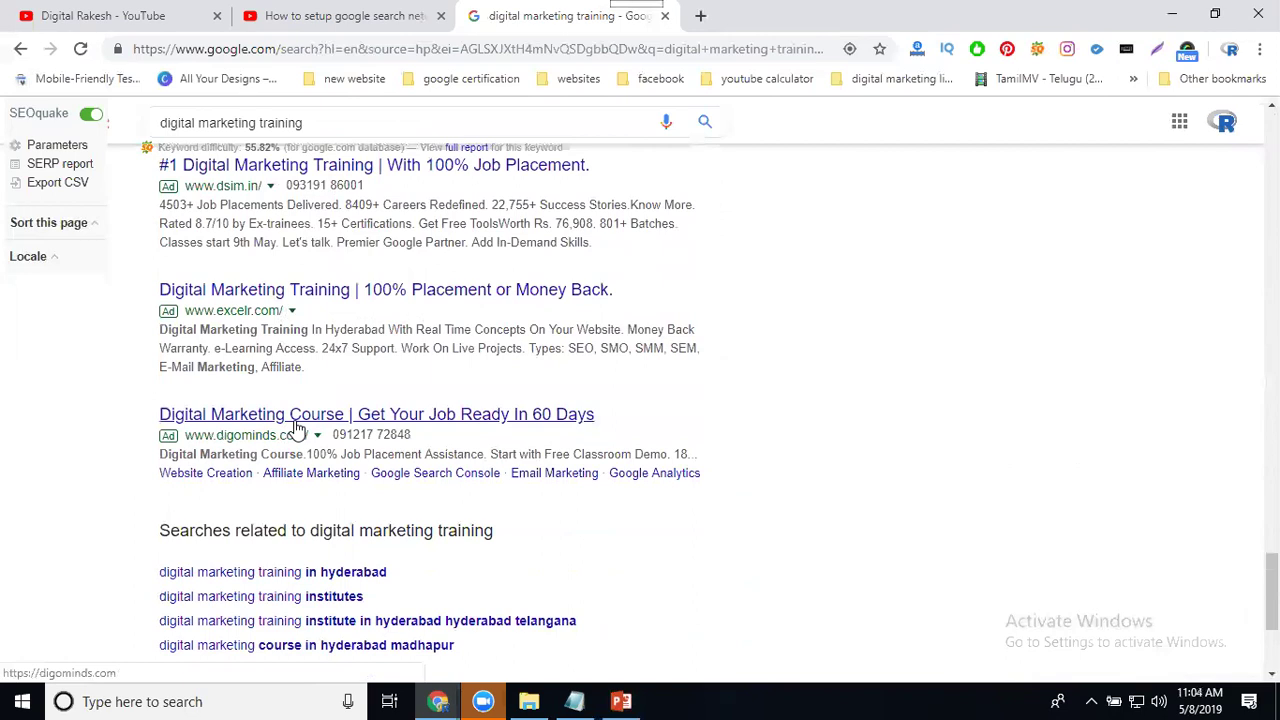
- Return to the Google Ads campaign window and add the keywords "arya samaj", "arya samaj services" and "arya samaj marriage services", one per line
{"action": "left_click", "coordinate": [1172, 15]}
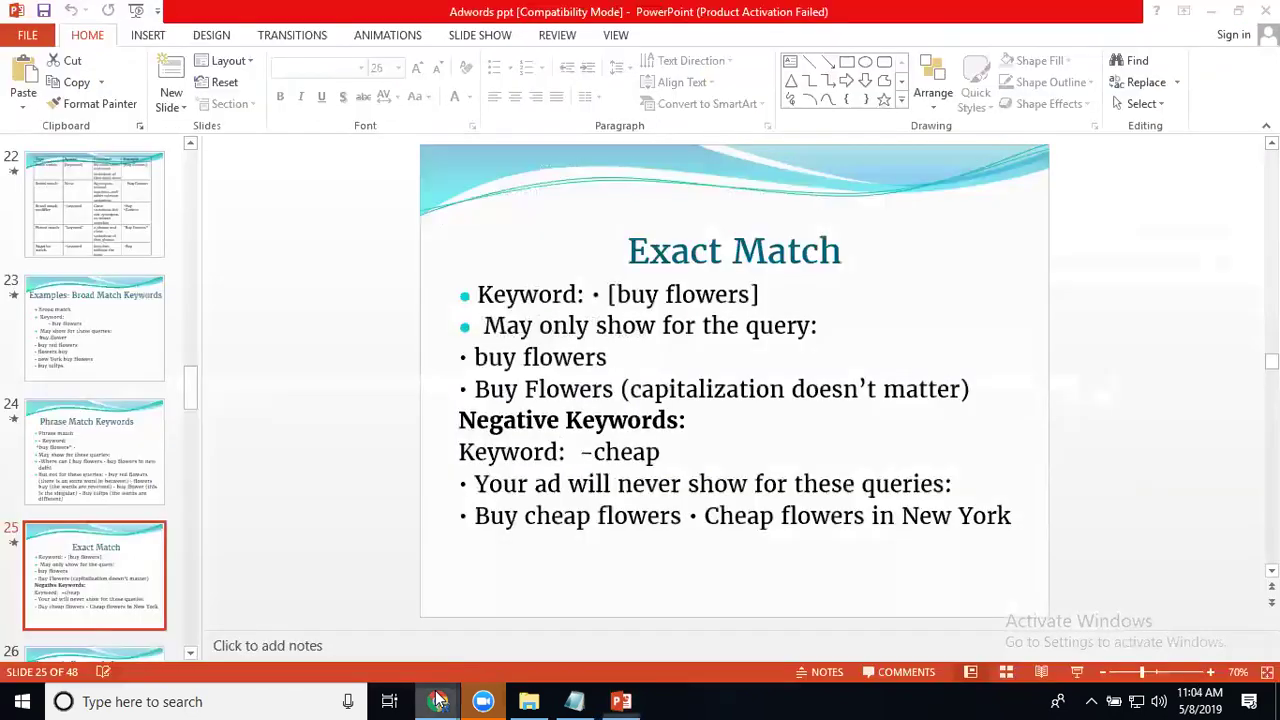
{"action": "mouse_move", "coordinate": [437, 700]}
{"action": "left_click", "coordinate": [500, 623]}
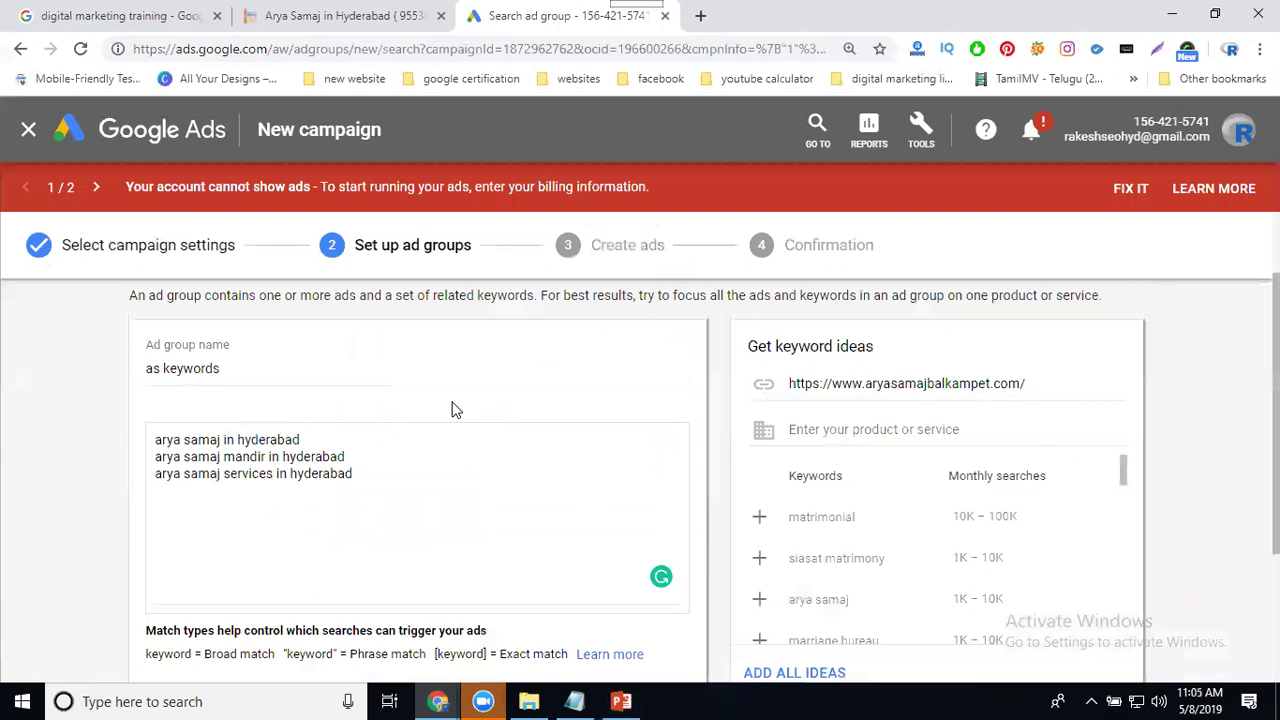
{"action": "left_click", "coordinate": [363, 469]}
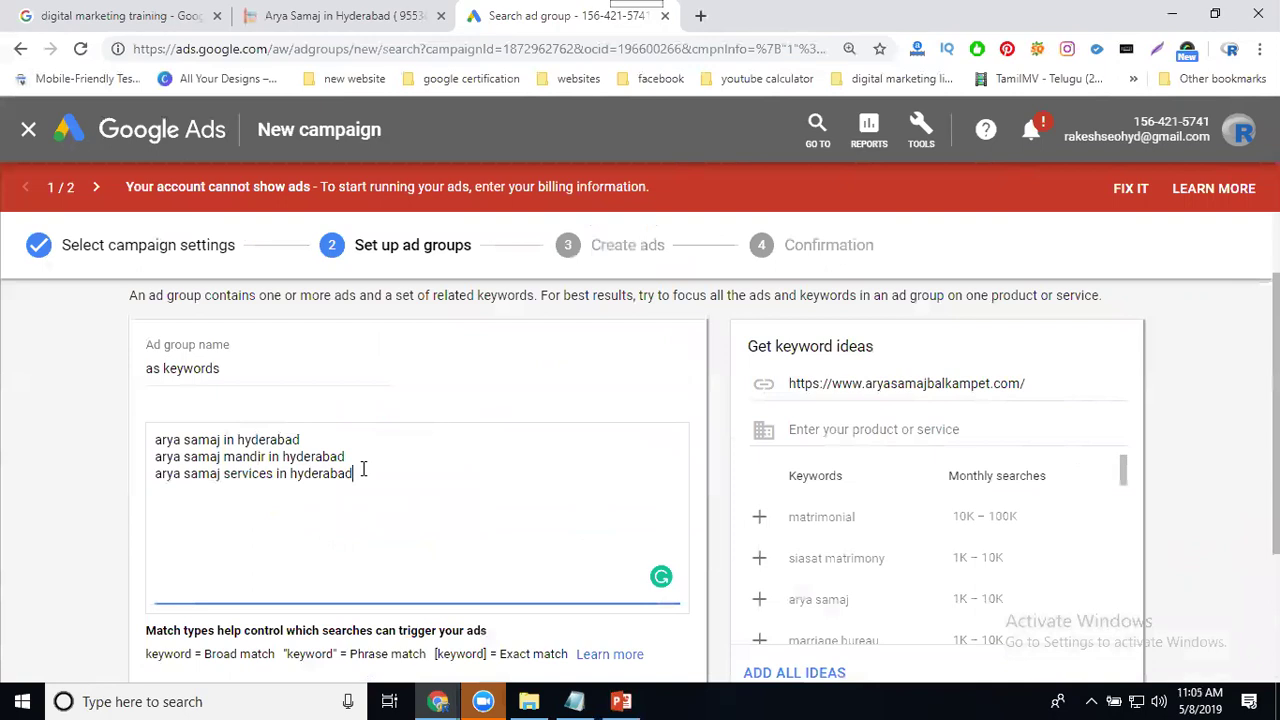
{"action": "key", "text": "Return"}
{"action": "type", "text": "arya samaj "}
{"action": "type", "text": "ary"}
{"action": "type", "text": "a"}
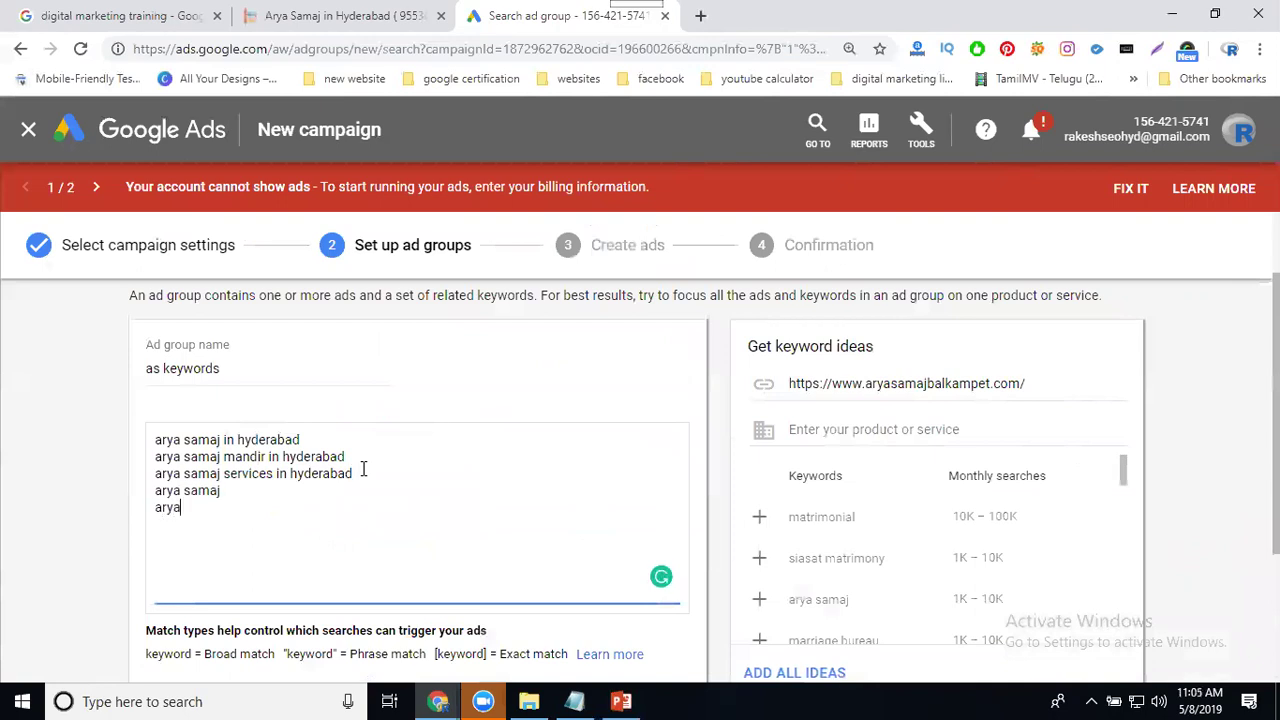
{"action": "type", "text": " samaj services"}
{"action": "key", "text": "Return"}
{"action": "type", "text": "arya samaj"}
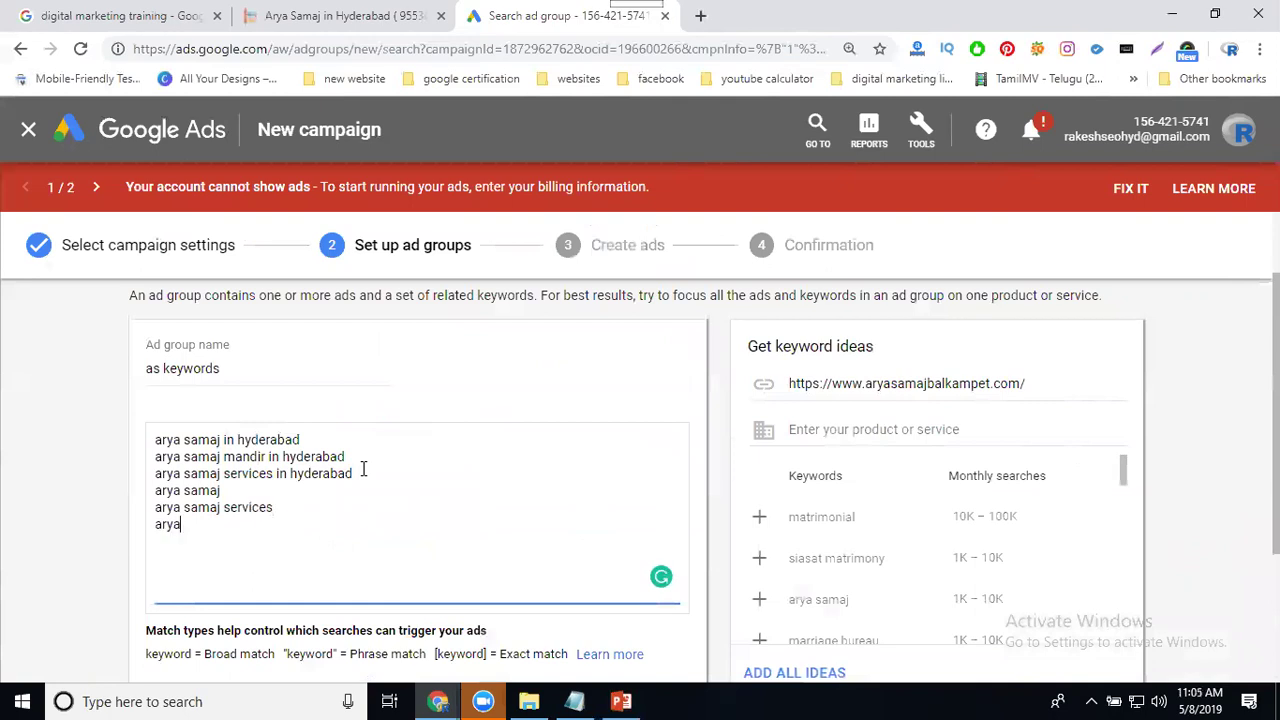
{"action": "type", "text": " marriage services "}
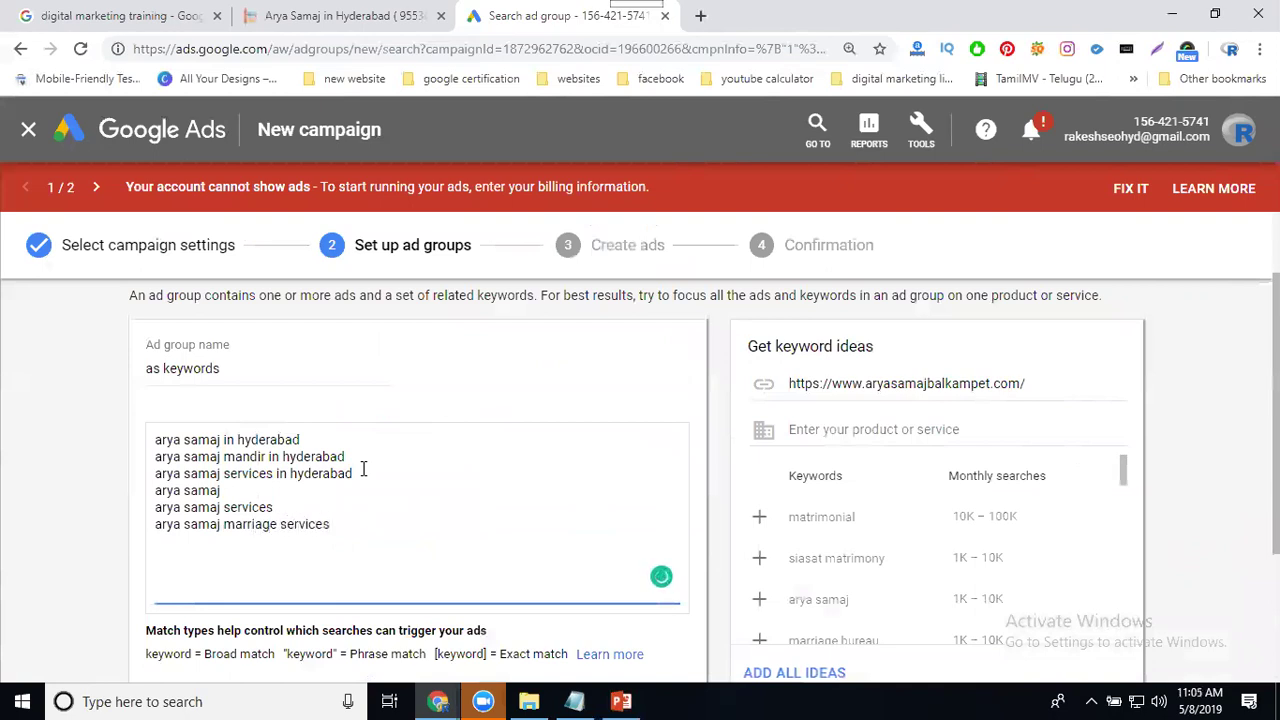
- Add the keywords "arya samaj mandir" and "arya samaj marriages", and save the ad group to continue to ad creation
{"action": "type", "text": "arya samaj mandir"}
{"action": "key", "text": "Return"}
{"action": "type", "text": "arya sam"}
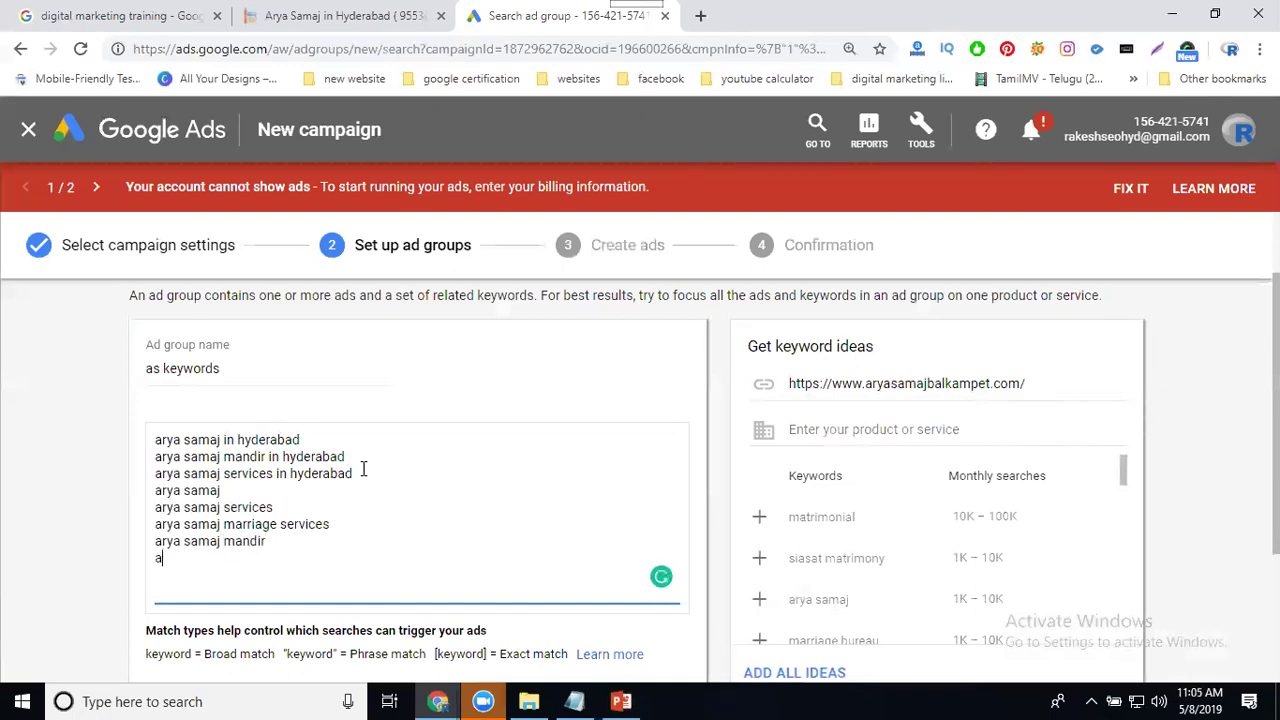
{"action": "type", "text": "aj marriages"}
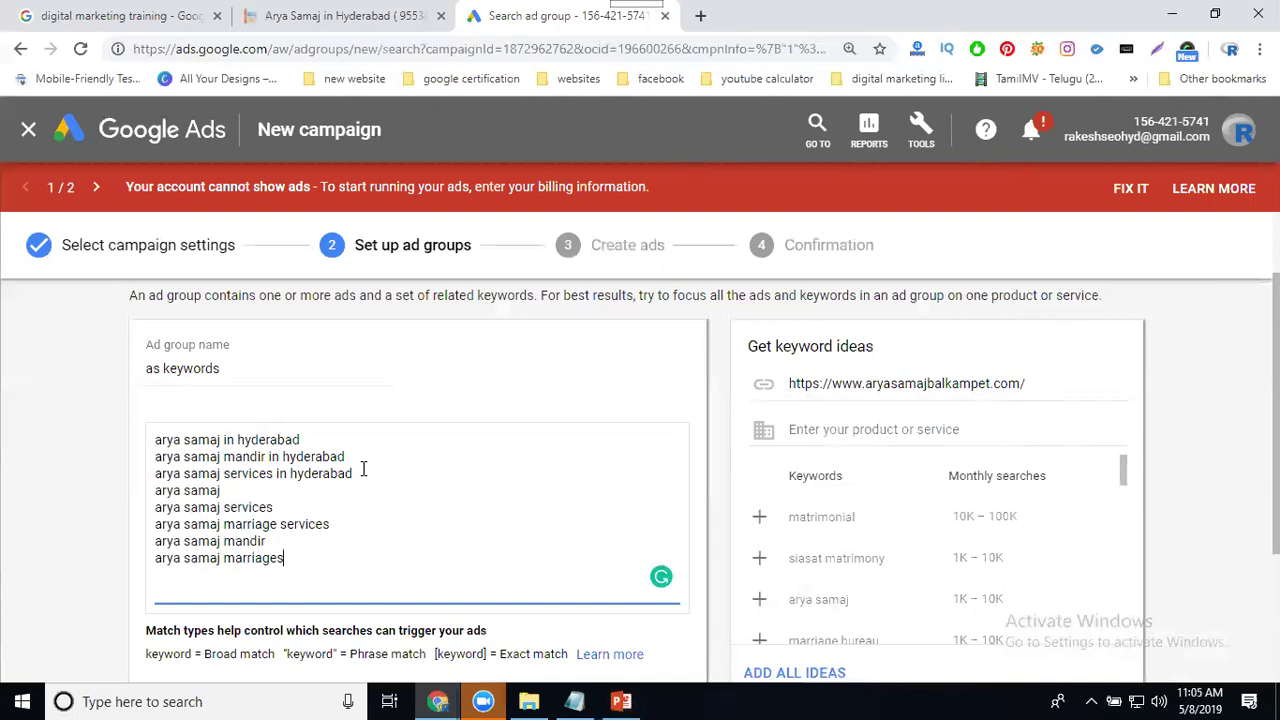
{"action": "scroll", "coordinate": [45, 405], "scroll_direction": "down", "scroll_amount": 2}
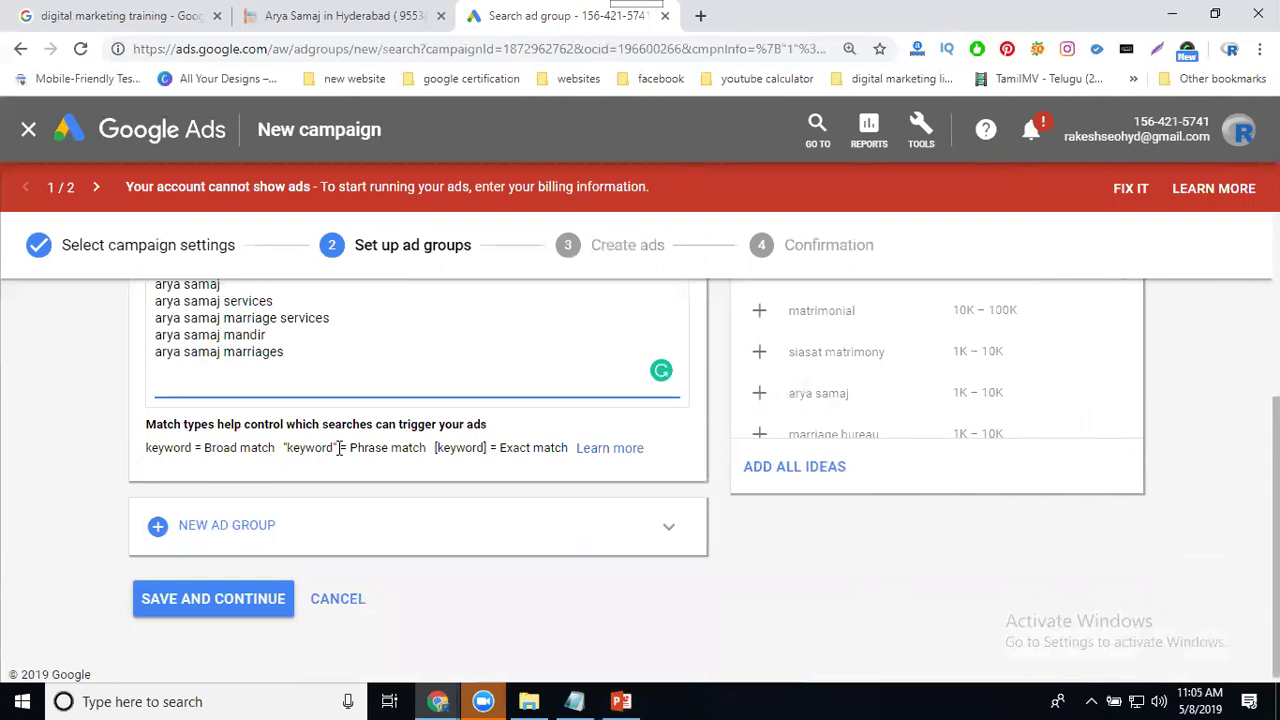
{"action": "left_click", "coordinate": [225, 610]}
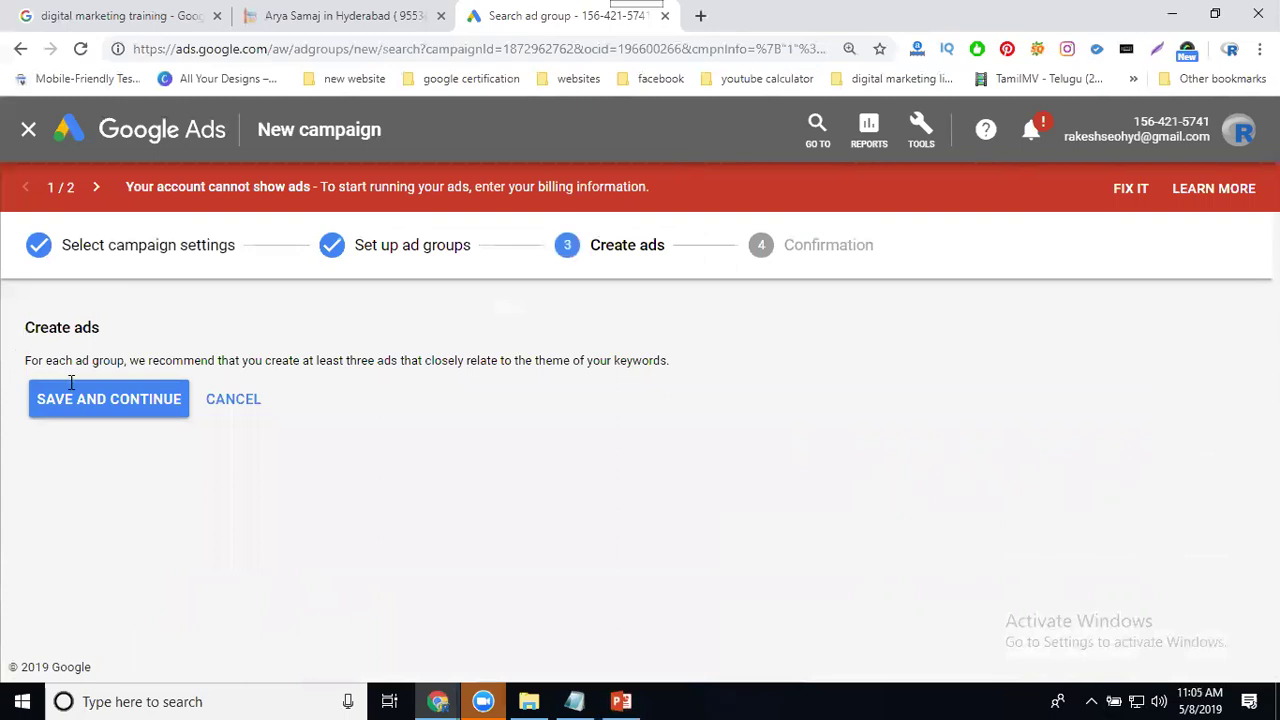
- Set the new text ad's Headline 1 to "arya Samaj in Hyderabad" and Headline 2 to "Book Your Slot"
{"action": "scroll", "coordinate": [420, 510], "scroll_direction": "up", "scroll_amount": 3}
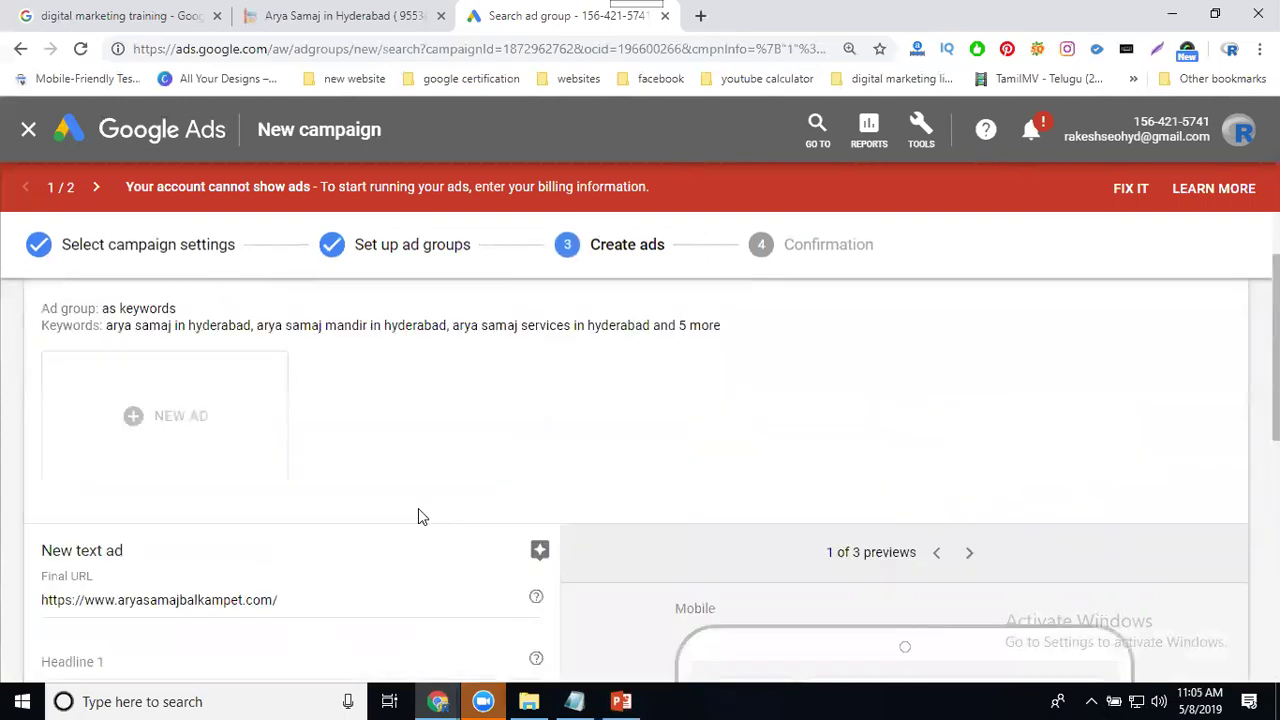
{"action": "scroll", "coordinate": [418, 508], "scroll_direction": "down", "scroll_amount": 2}
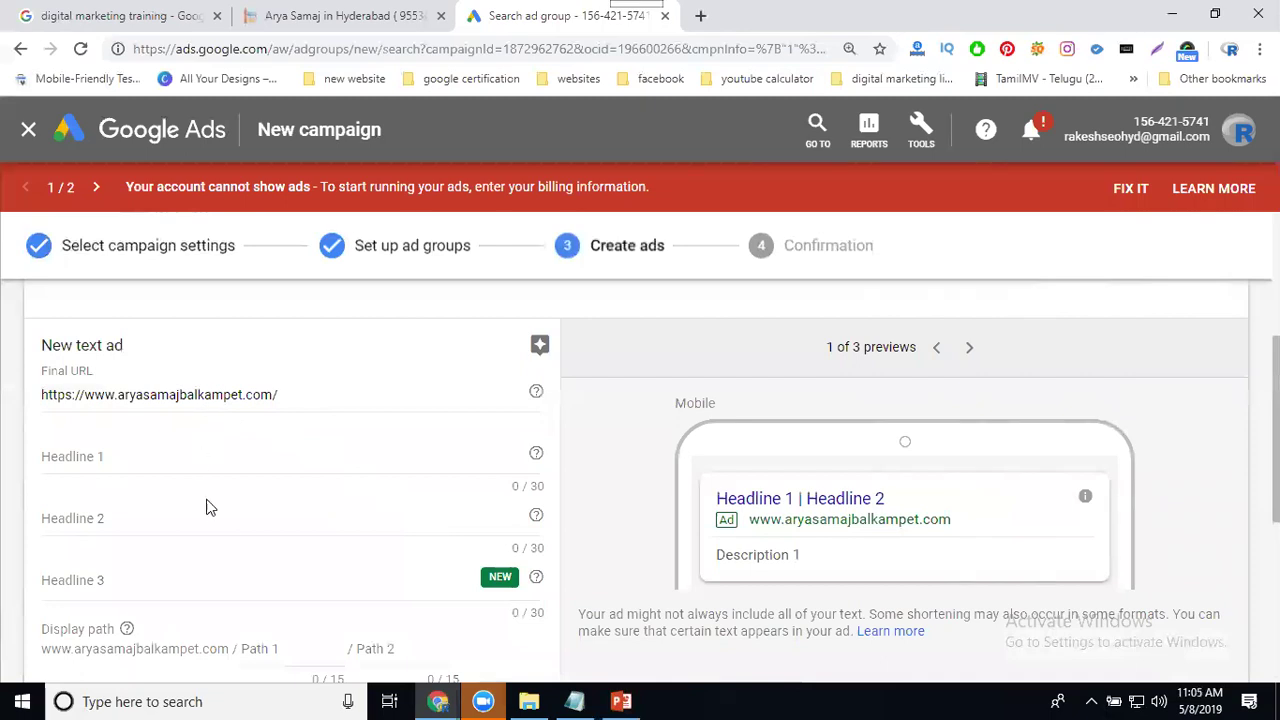
{"action": "scroll", "coordinate": [203, 574], "scroll_direction": "down", "scroll_amount": 2}
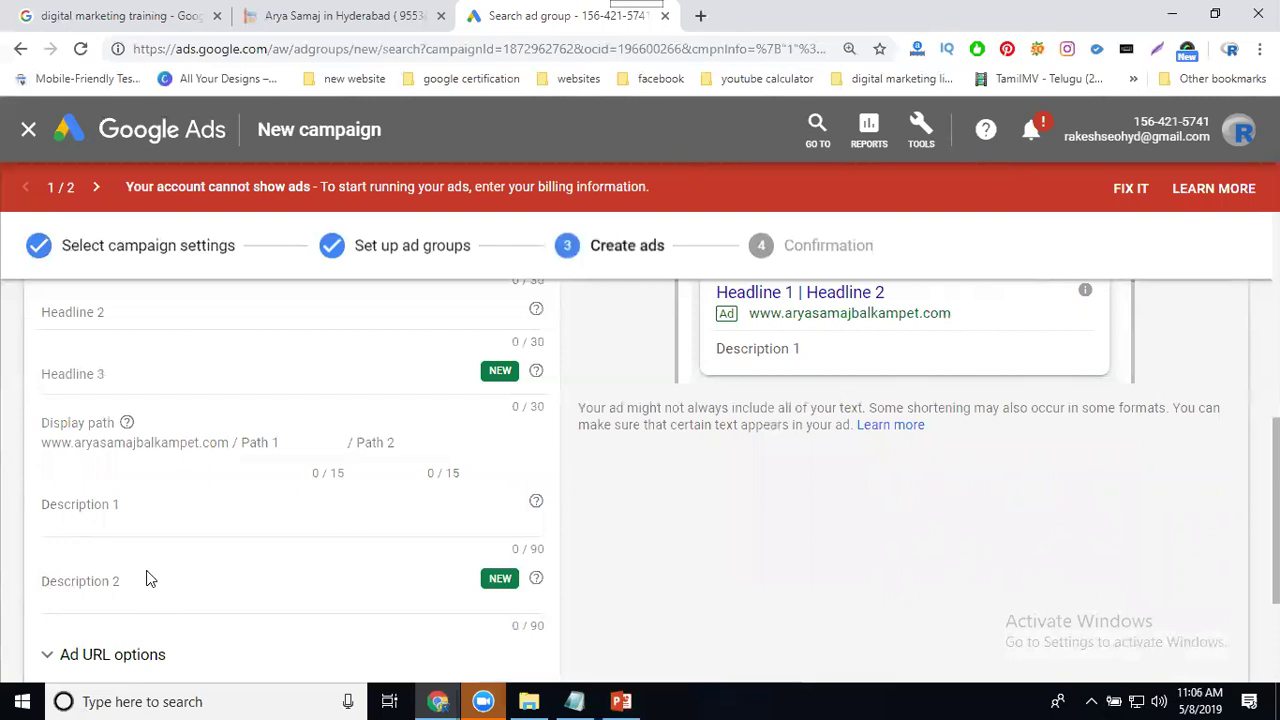
{"action": "scroll", "coordinate": [86, 514], "scroll_direction": "up", "scroll_amount": 2}
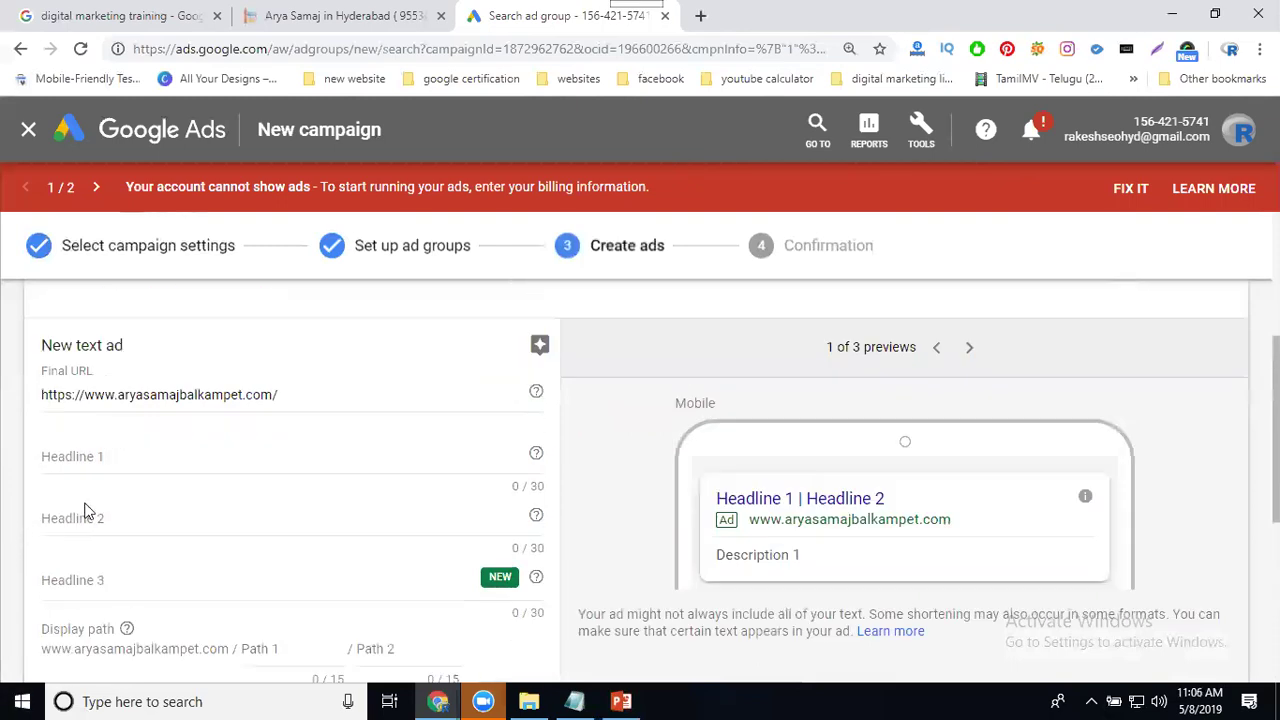
{"action": "scroll", "coordinate": [100, 578], "scroll_direction": "down", "scroll_amount": 1}
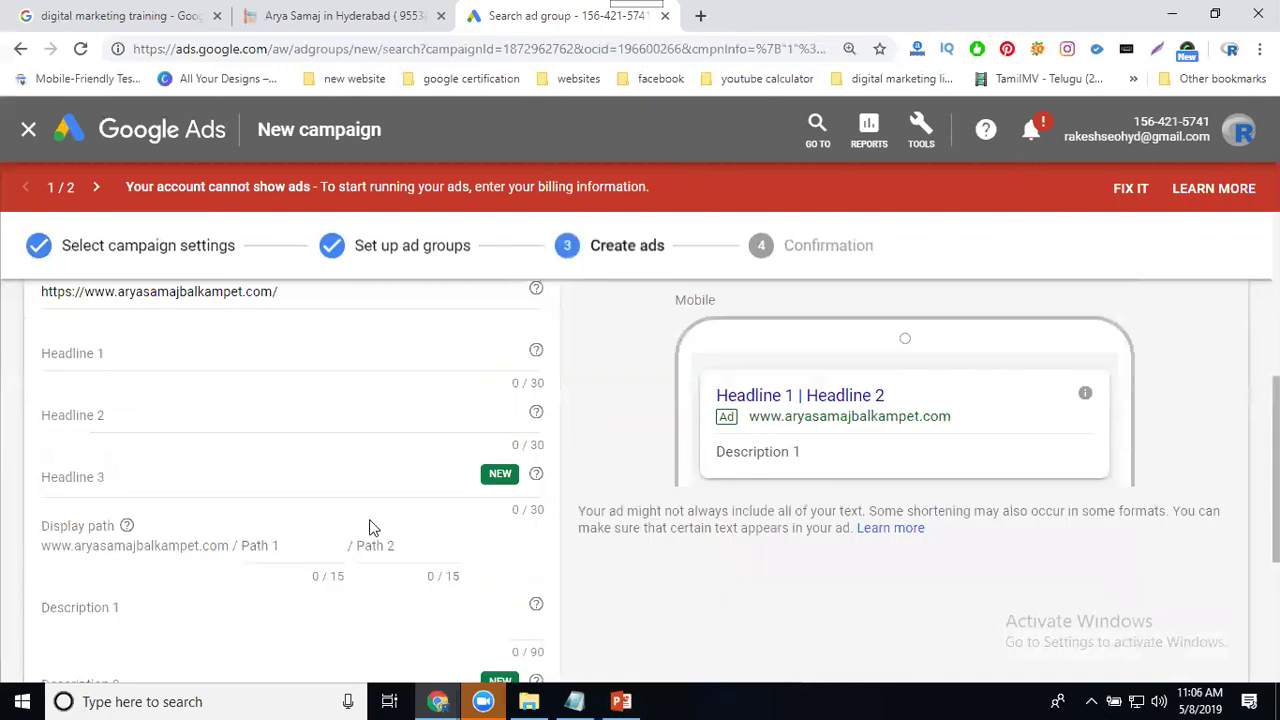
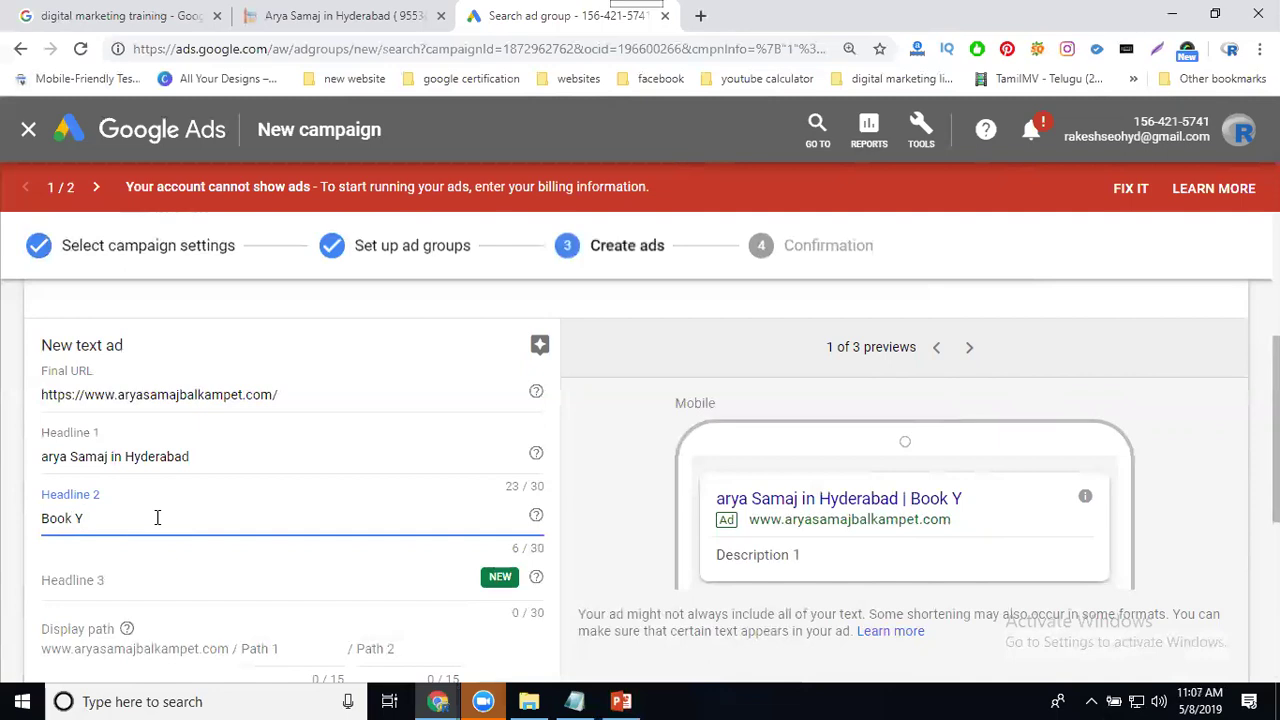
{"action": "type", "text": "ur Slot"}
- Copy the paragraph describing the marriage services below the welcome heading on the Arya Samaj Balkampet website
{"action": "left_click", "coordinate": [310, 16]}
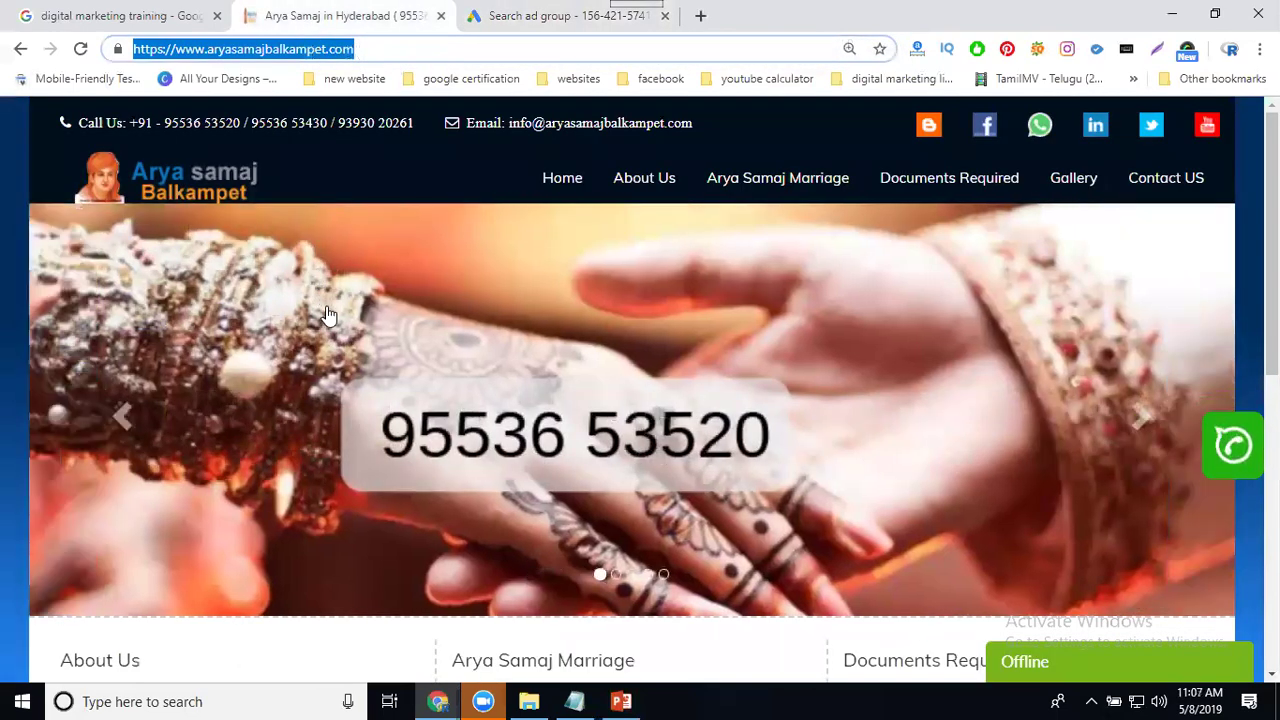
{"action": "scroll", "coordinate": [326, 314], "scroll_direction": "down", "scroll_amount": 5}
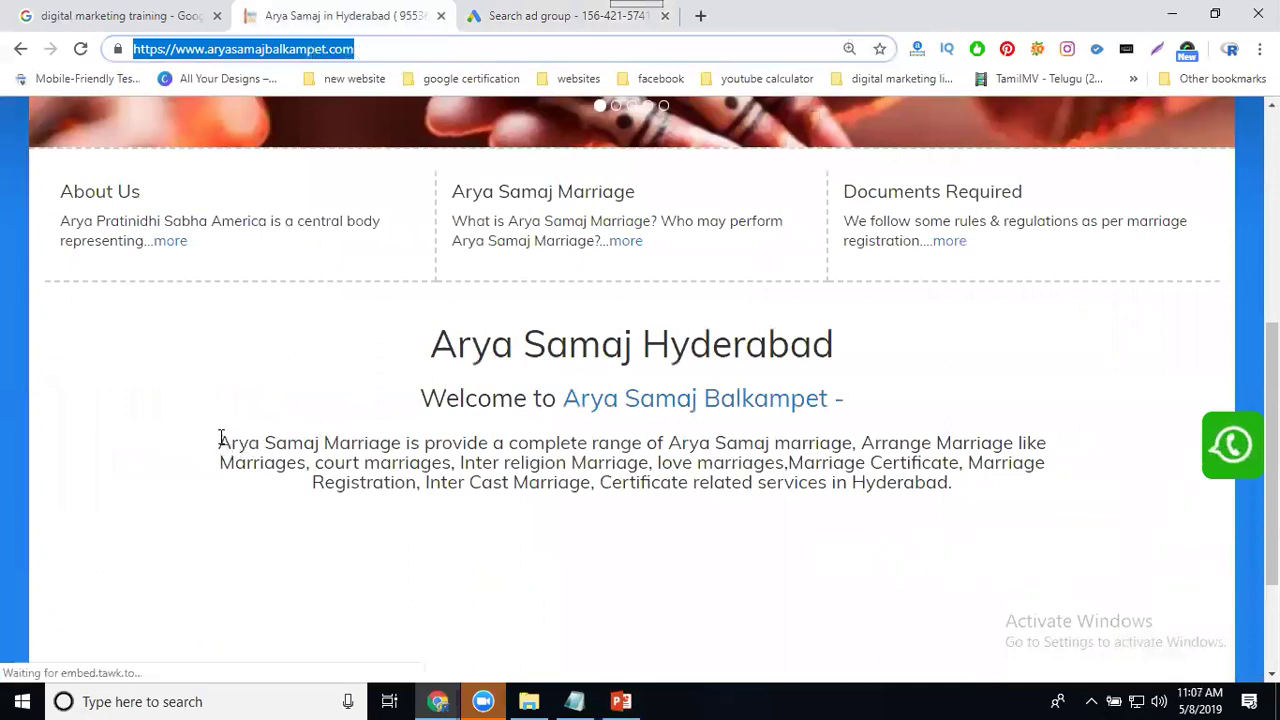
{"action": "left_click_drag", "start_coordinate": [220, 440], "coordinate": [954, 484]}
{"action": "key", "text": "ctrl+c"}
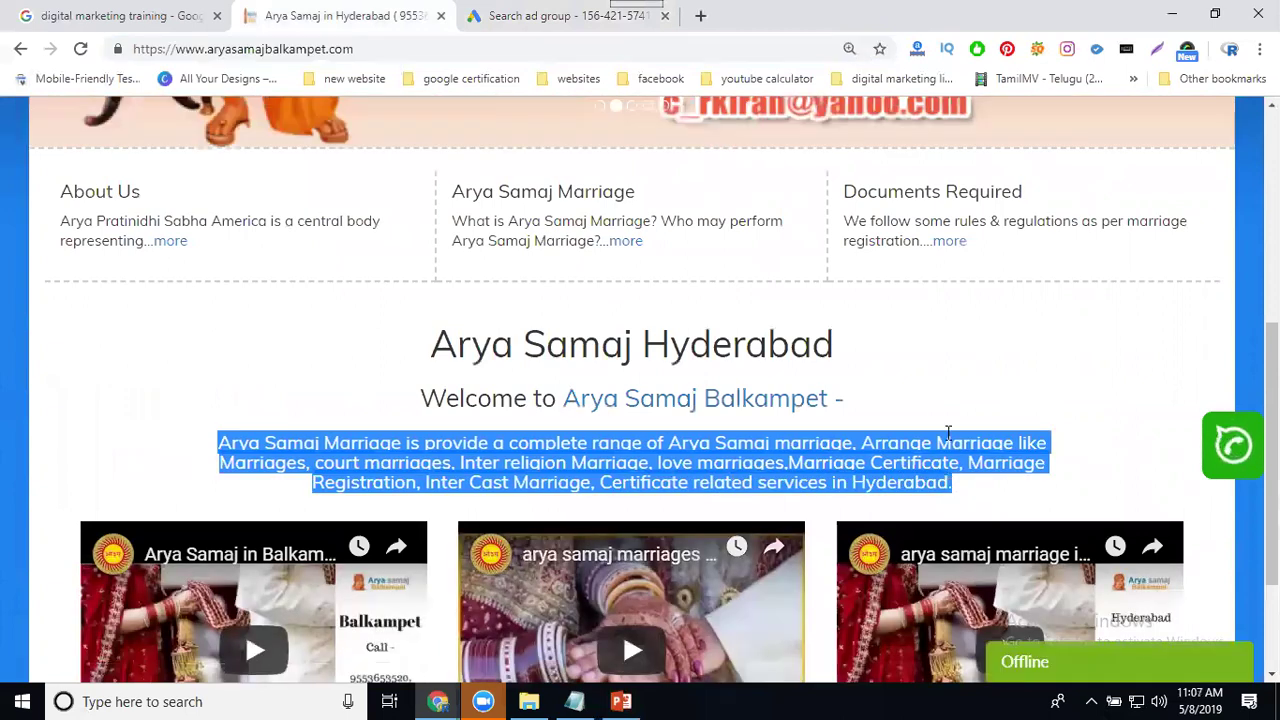
- Paste the copied paragraph into the ad's Description 1 and move the text from "Inter religion Marriage" onward into Description 2
{"action": "left_click", "coordinate": [530, 18]}
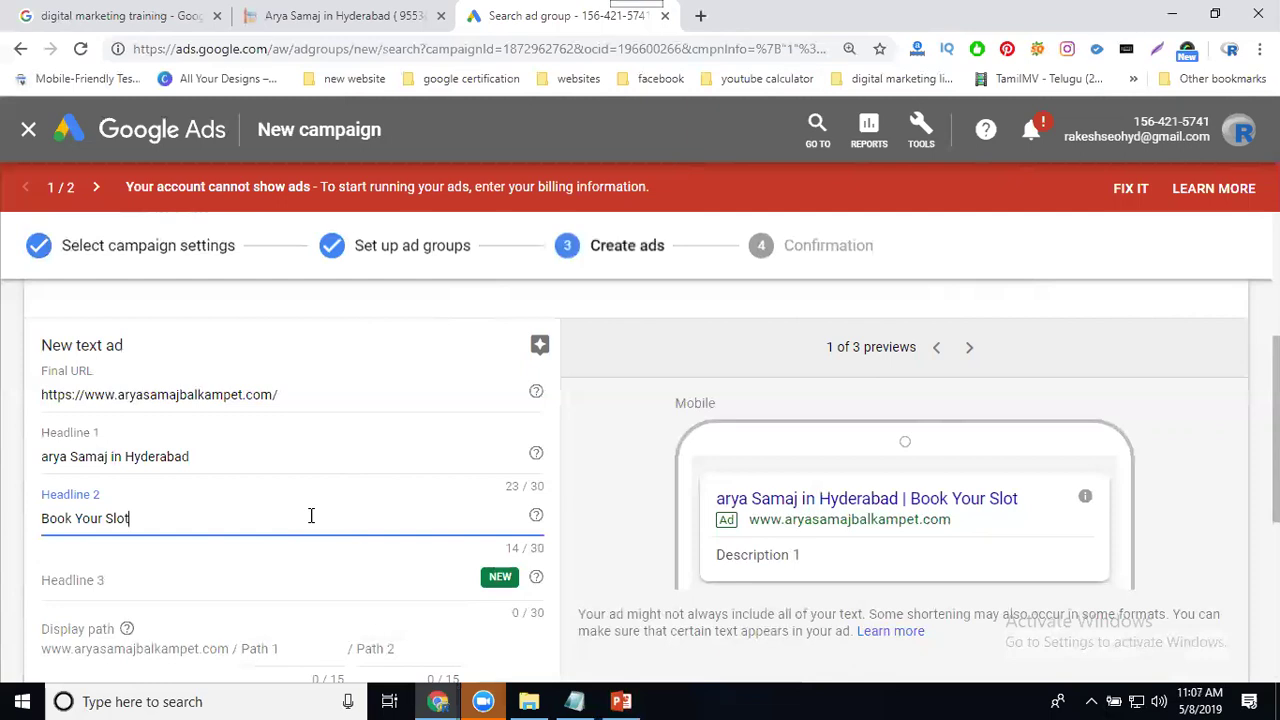
{"action": "scroll", "coordinate": [286, 565], "scroll_direction": "down", "scroll_amount": 2}
{"action": "left_click", "coordinate": [263, 528]}
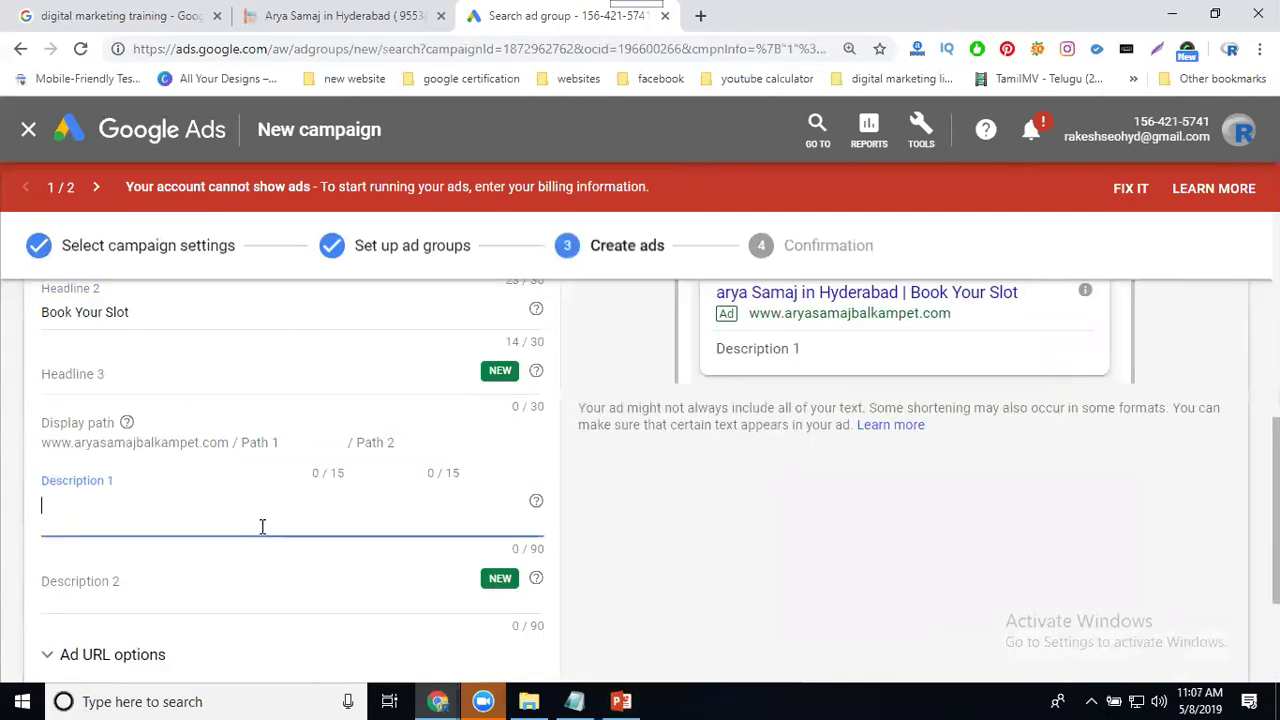
{"action": "key", "text": "ctrl+v"}
{"action": "left_click_drag", "start_coordinate": [290, 550], "coordinate": [337, 518]}
{"action": "key", "text": "ctrl+x"}
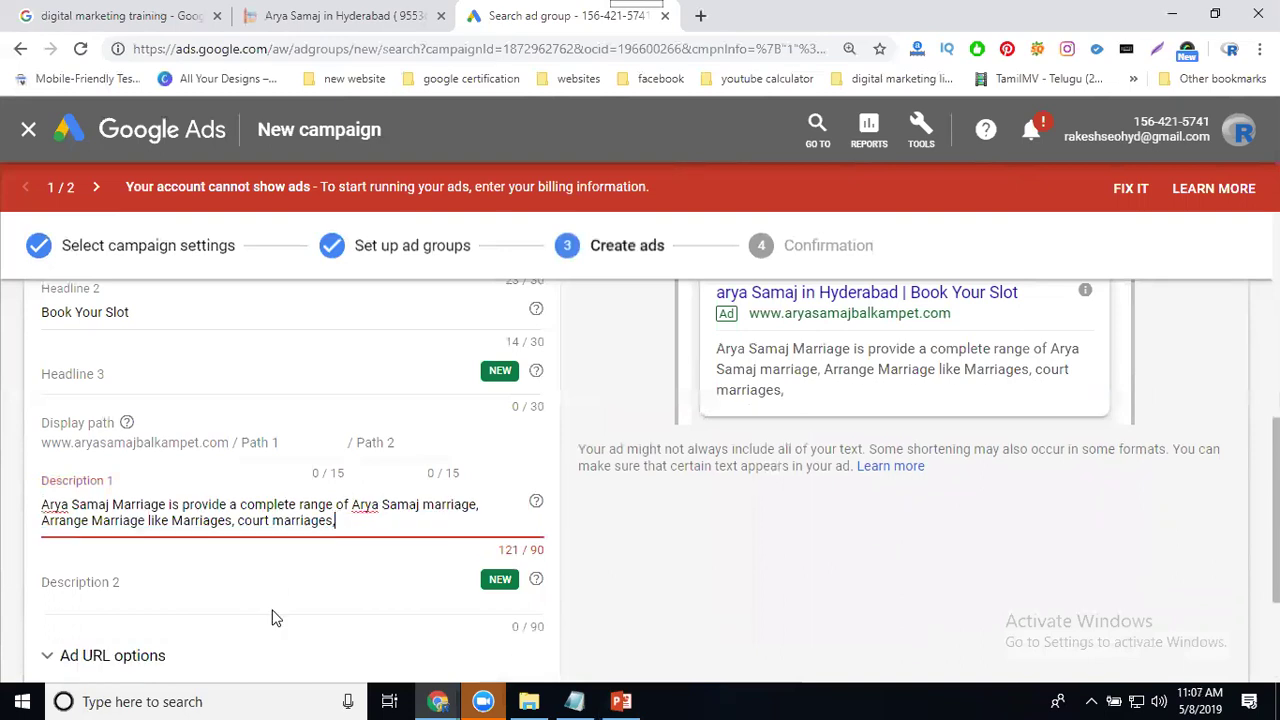
{"action": "left_click", "coordinate": [279, 594]}
{"action": "key", "text": "ctrl+v"}
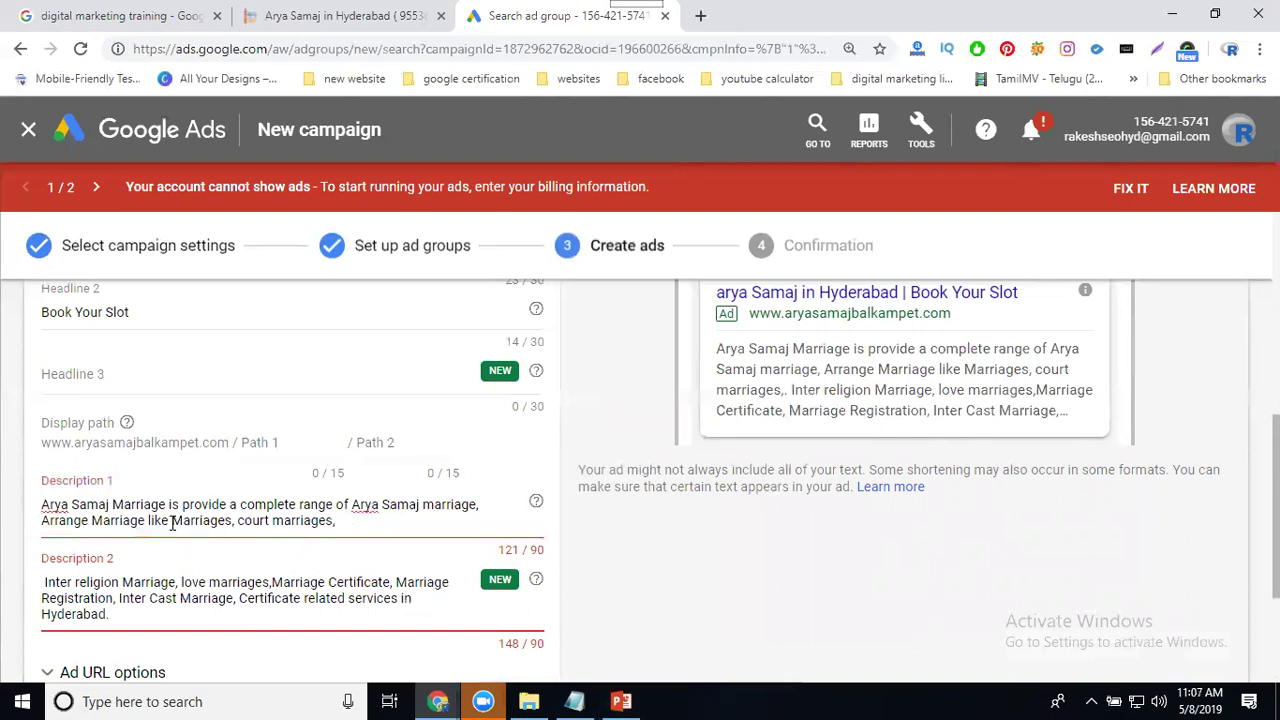
- Shorten Description 1 to "Arya Samaj Marriage is provide a complete range of Arya Samaj marriage court marriages,"
{"action": "left_click_drag", "start_coordinate": [148, 520], "coordinate": [15, 537]}
{"action": "key", "text": "BackSpace"}
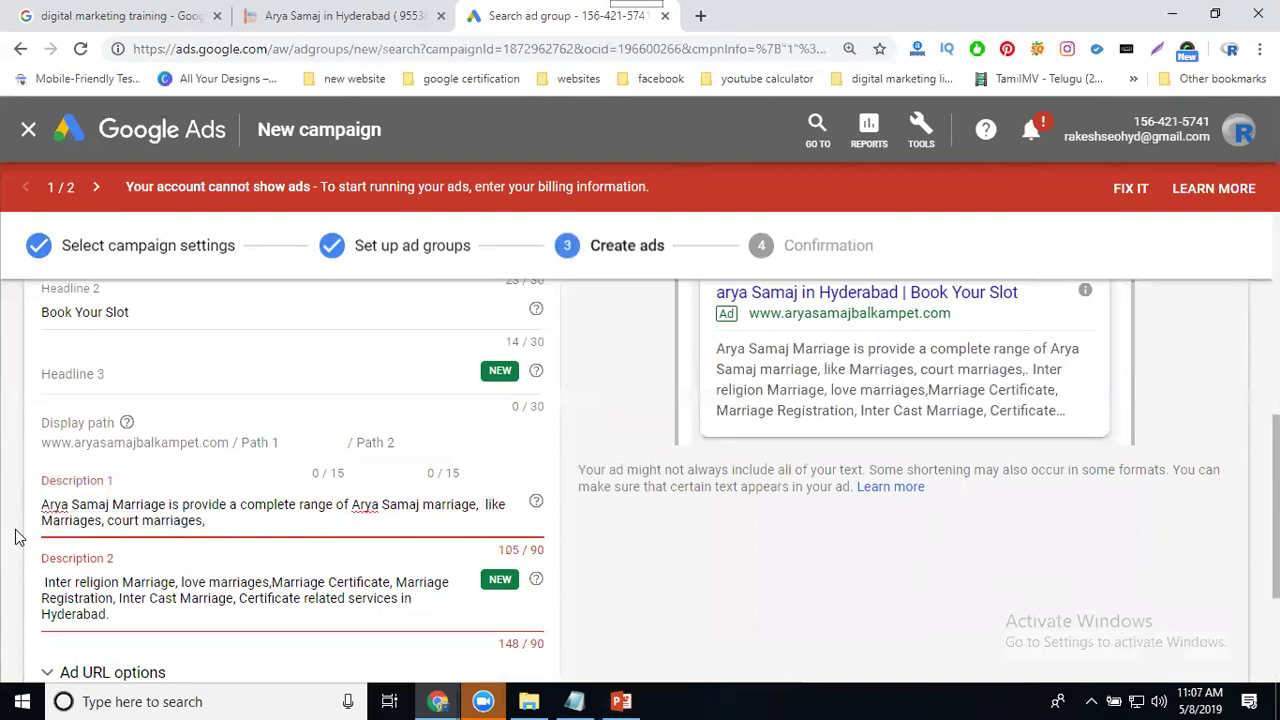
{"action": "key", "text": "Delete"}
{"action": "left_click_drag", "start_coordinate": [480, 505], "coordinate": [108, 528]}
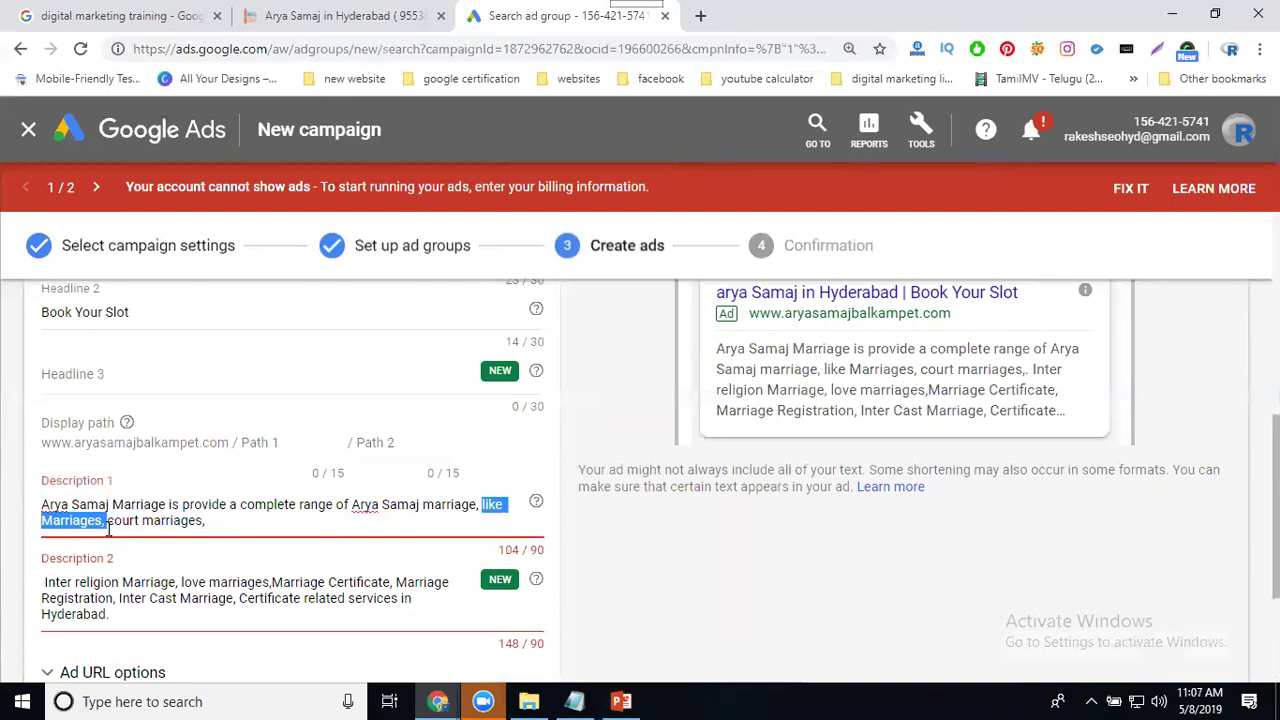
{"action": "key", "text": "BackSpace"}
{"action": "key", "text": "BackSpace"}
{"action": "key", "text": "BackSpace"}
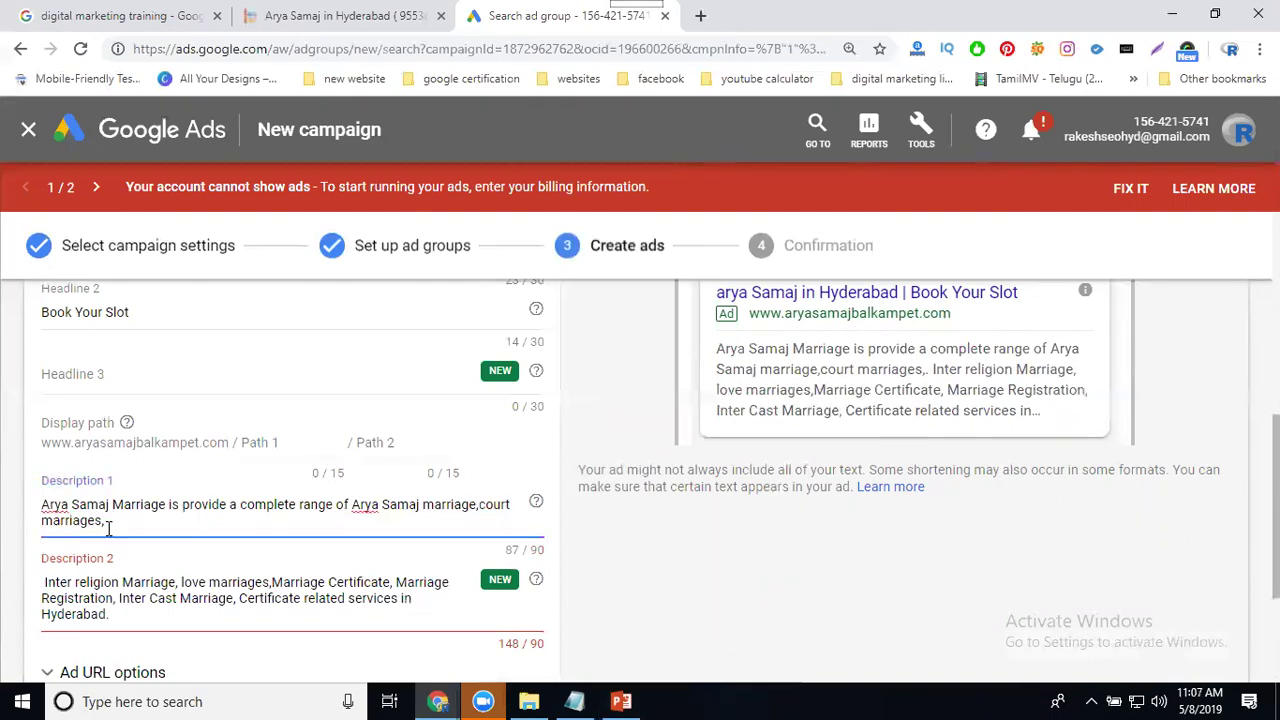
{"action": "type", "text": "like"}
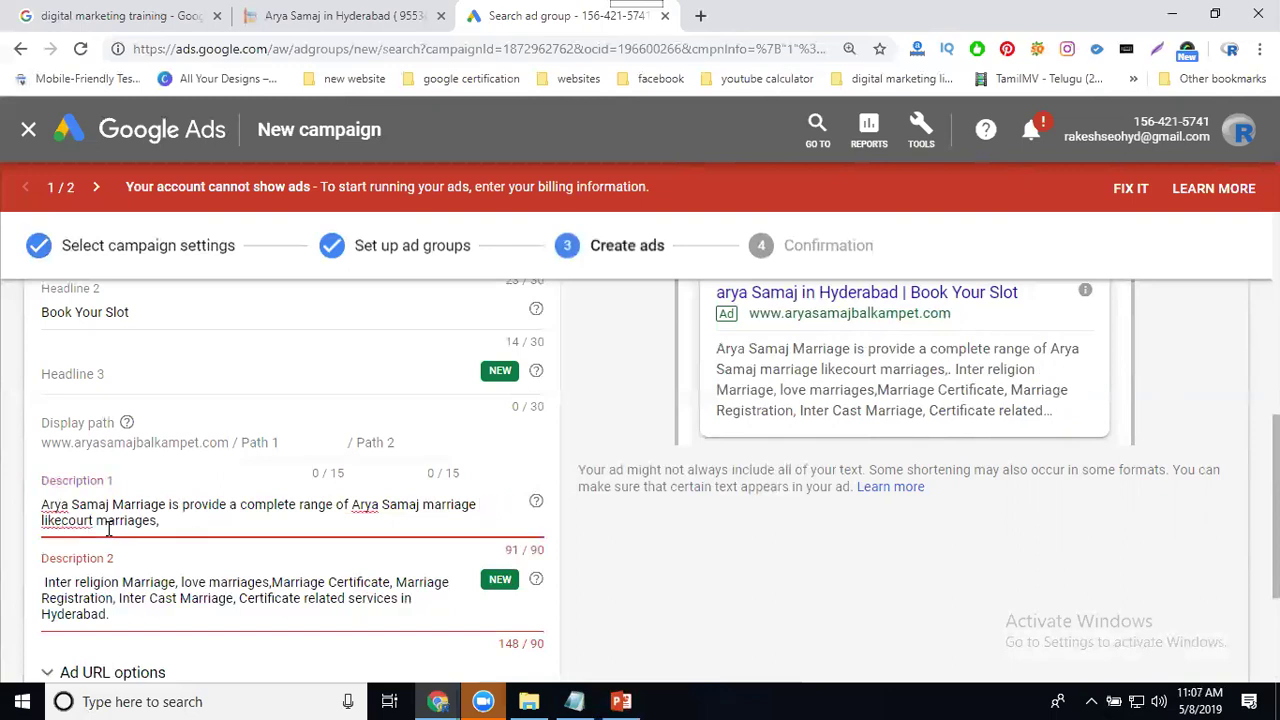
{"action": "key", "text": "BackSpace"}
{"action": "key", "text": "BackSpace"}
{"action": "key", "text": "BackSpace"}
{"action": "key", "text": "BackSpace"}
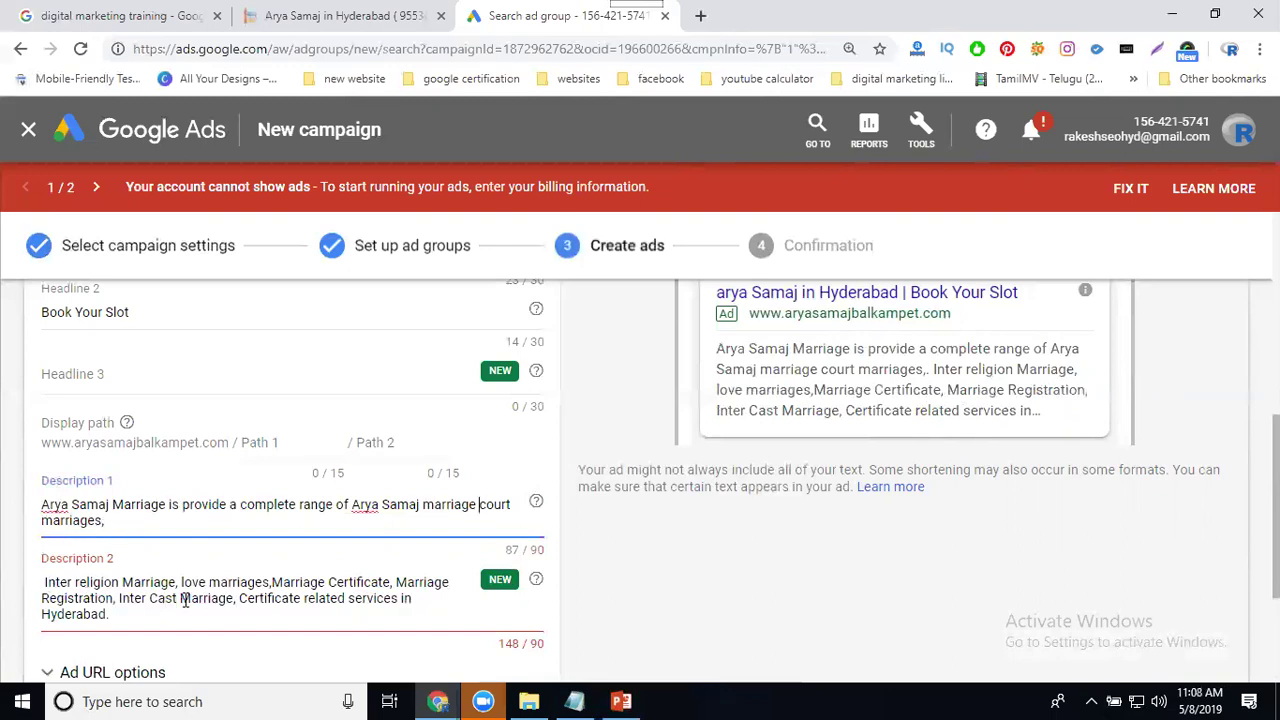
- Delete "Certificate related services in Hyderabad." and the comma before it from the end of Description 2
{"action": "left_click_drag", "start_coordinate": [238, 598], "coordinate": [247, 612]}
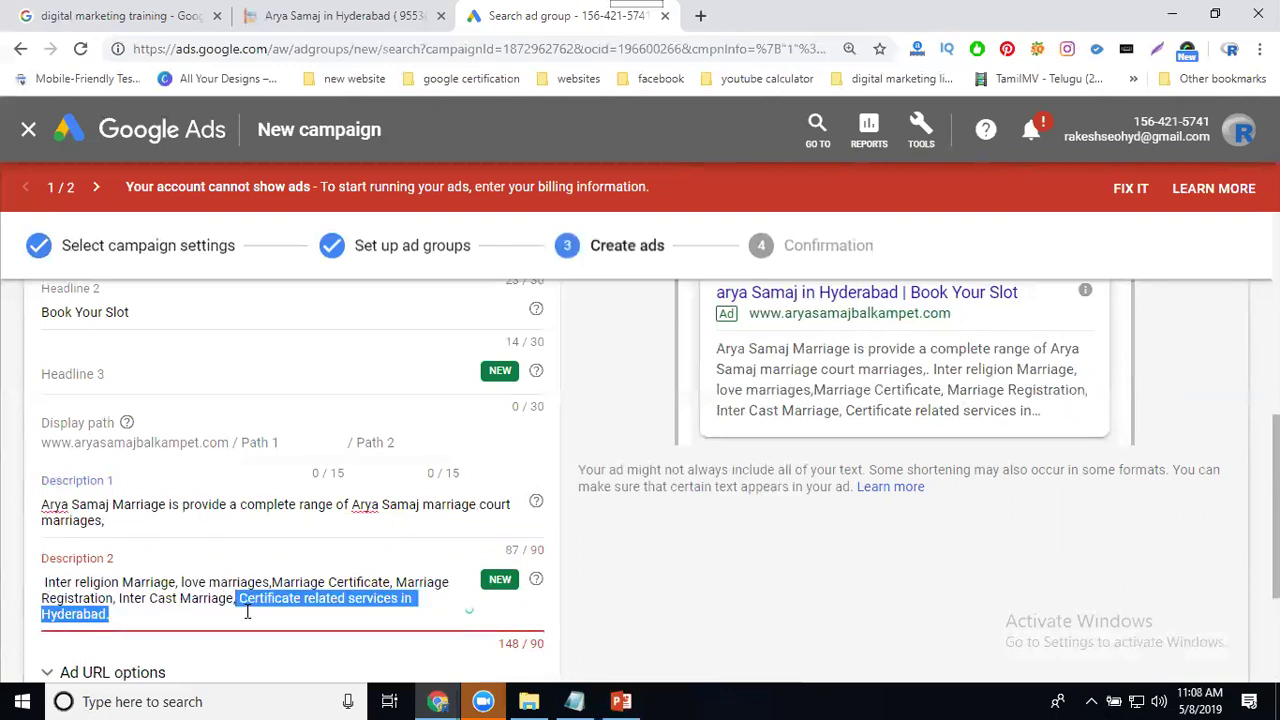
{"action": "key", "text": "BackSpace"}
{"action": "key", "text": "BackSpace"}
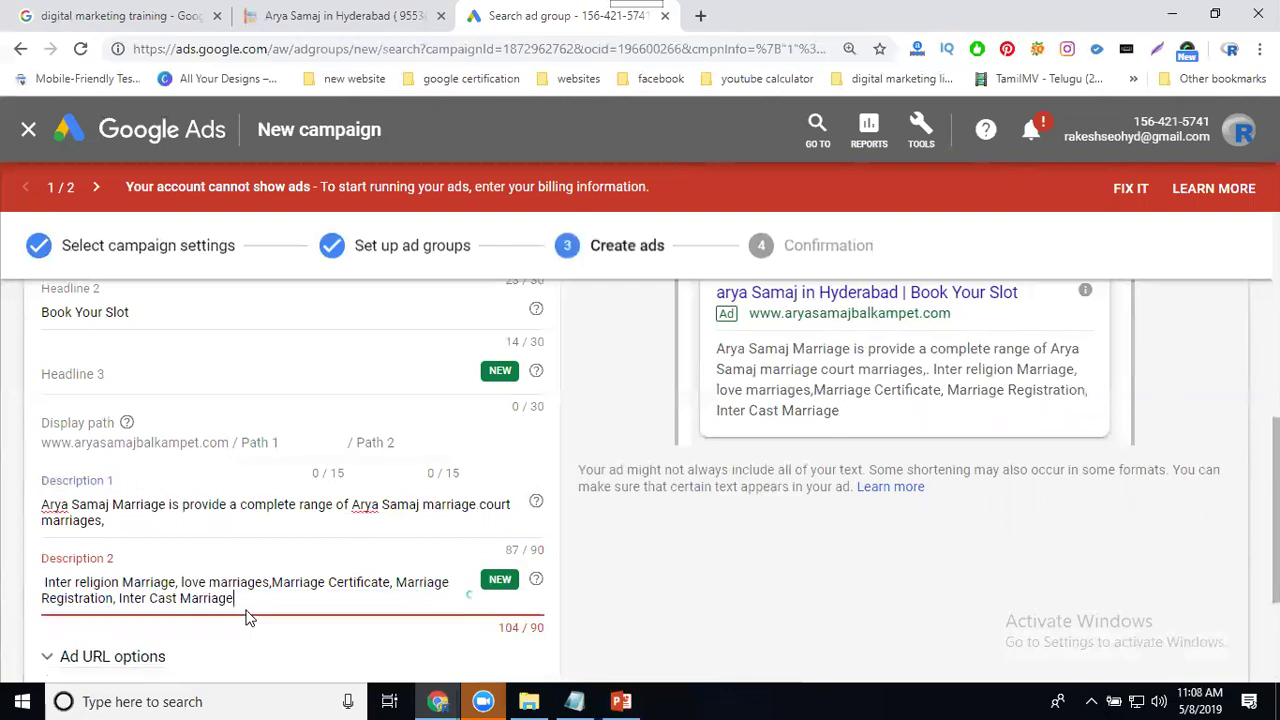
- Shorten Description 2 to "Inter religion , love ,Certificate Marriage Registration, Inter Cast Marriage" by removing repeated marriage words and the comma after "Certificate"
{"action": "double_click", "coordinate": [157, 581]}
{"action": "key", "text": "BackSpace"}
{"action": "double_click", "coordinate": [243, 581]}
{"action": "key", "text": "BackSpace"}
{"action": "double_click", "coordinate": [197, 582]}
{"action": "key", "text": "BackSpace"}
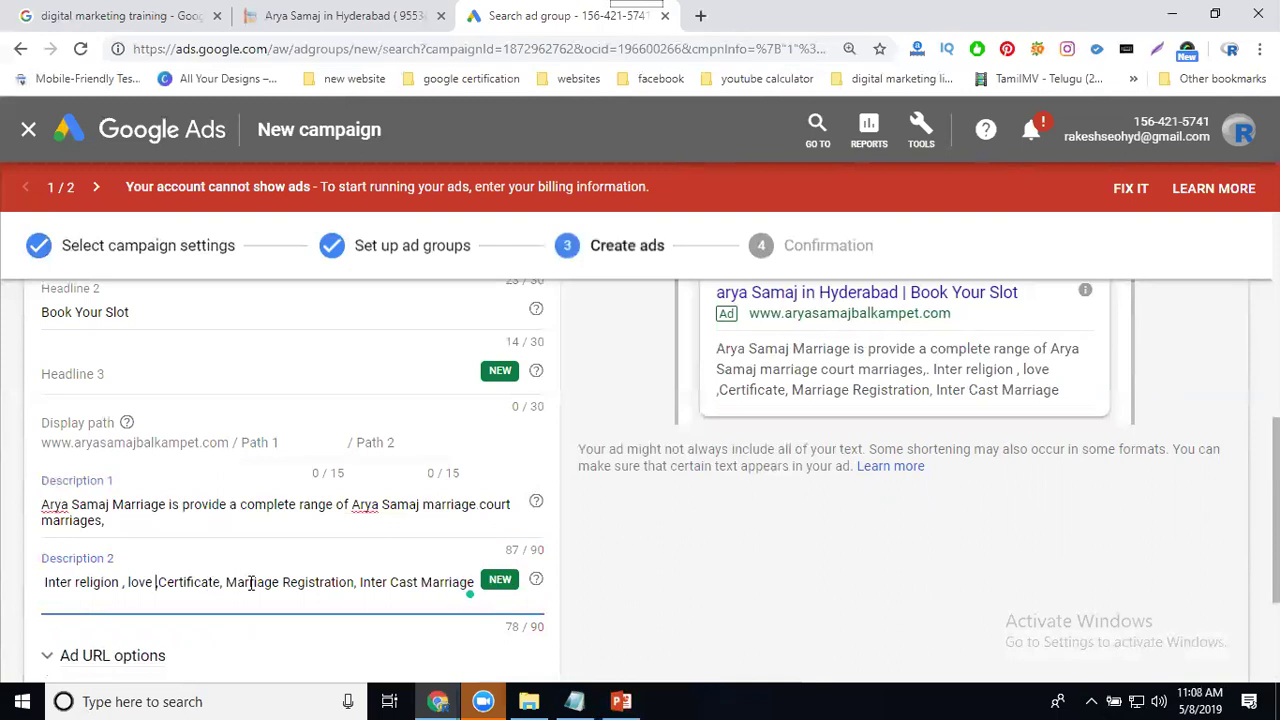
{"action": "left_click", "coordinate": [228, 582]}
{"action": "key", "text": "BackSpace"}
{"action": "key", "text": "BackSpace"}
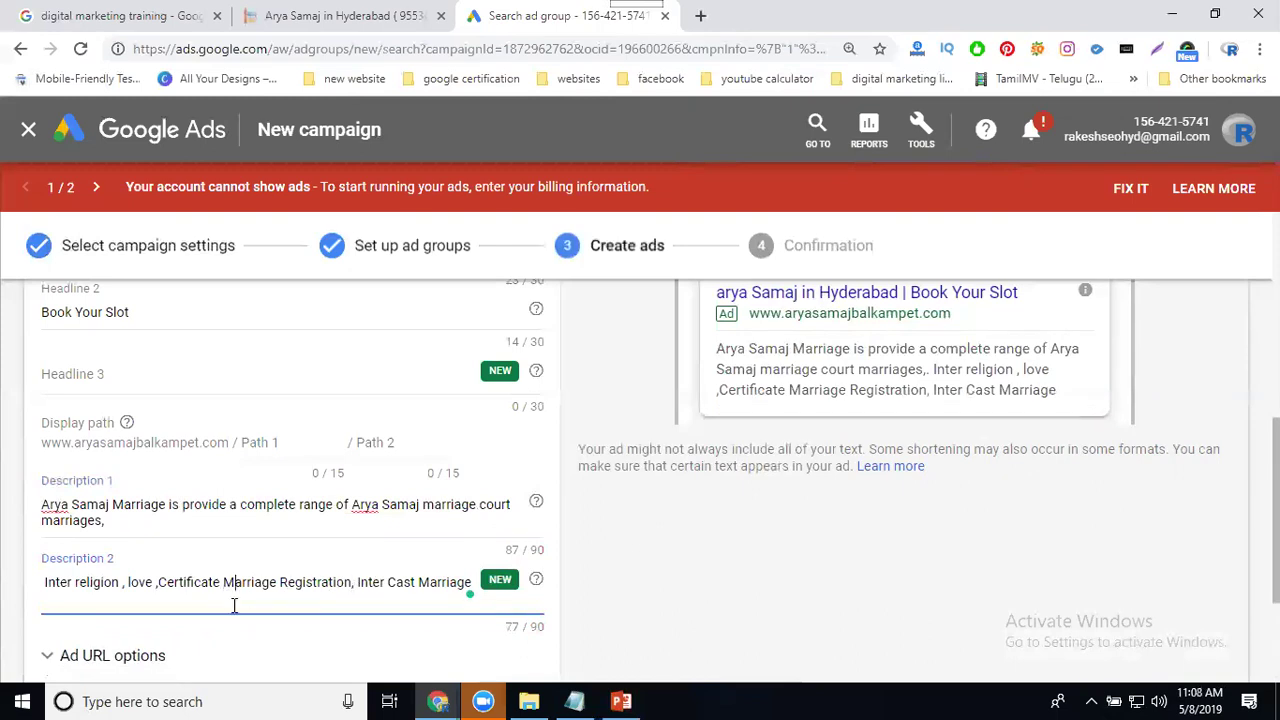
- Add "in hyderabad" to the end of Description 2 and remove the space before "Inter religion"
{"action": "mouse_move", "coordinate": [468, 586]}
{"action": "left_click", "coordinate": [378, 595]}
{"action": "type", "text": "in hyderabad"}
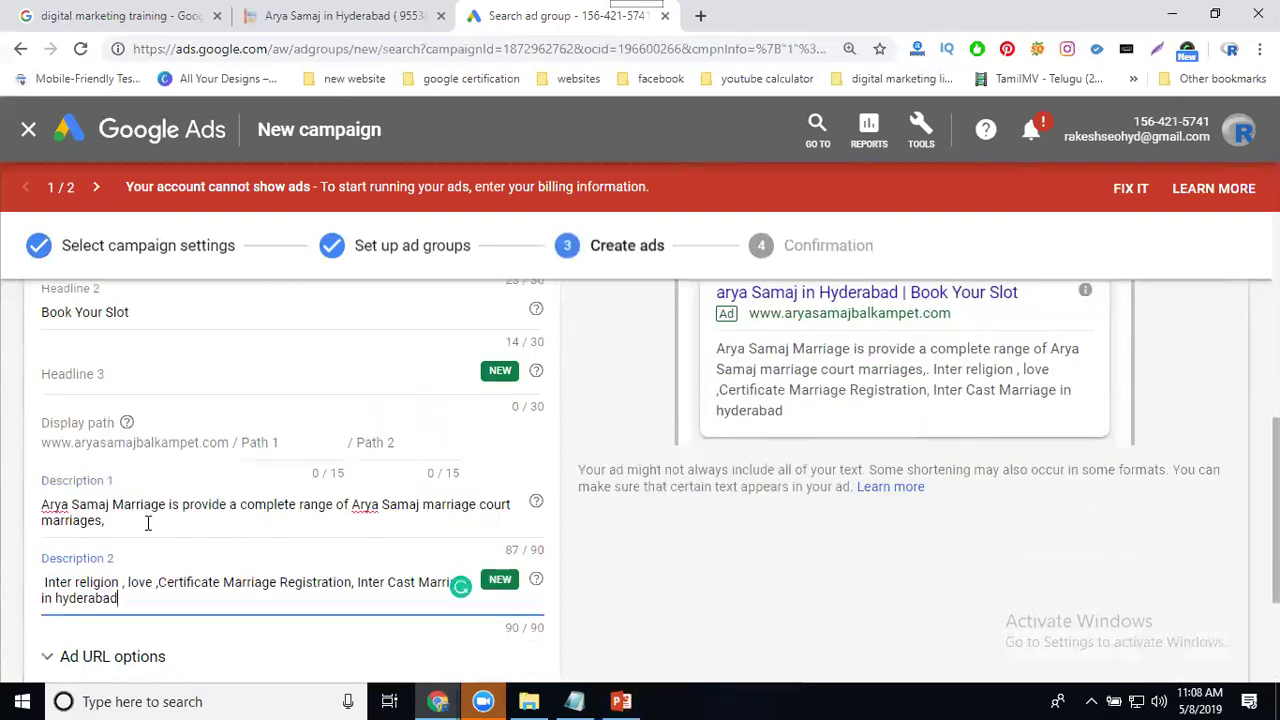
{"action": "left_click", "coordinate": [44, 583]}
{"action": "key", "text": "BackSpace"}
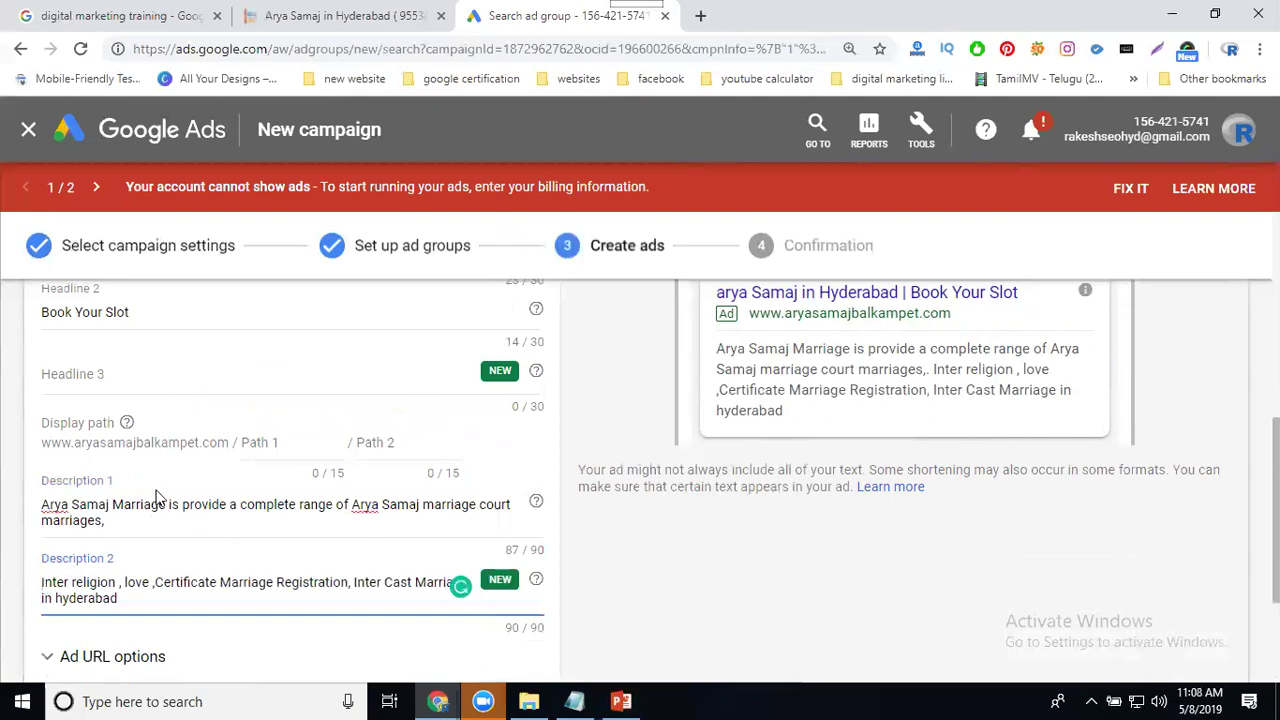
{"action": "left_click", "coordinate": [674, 603]}
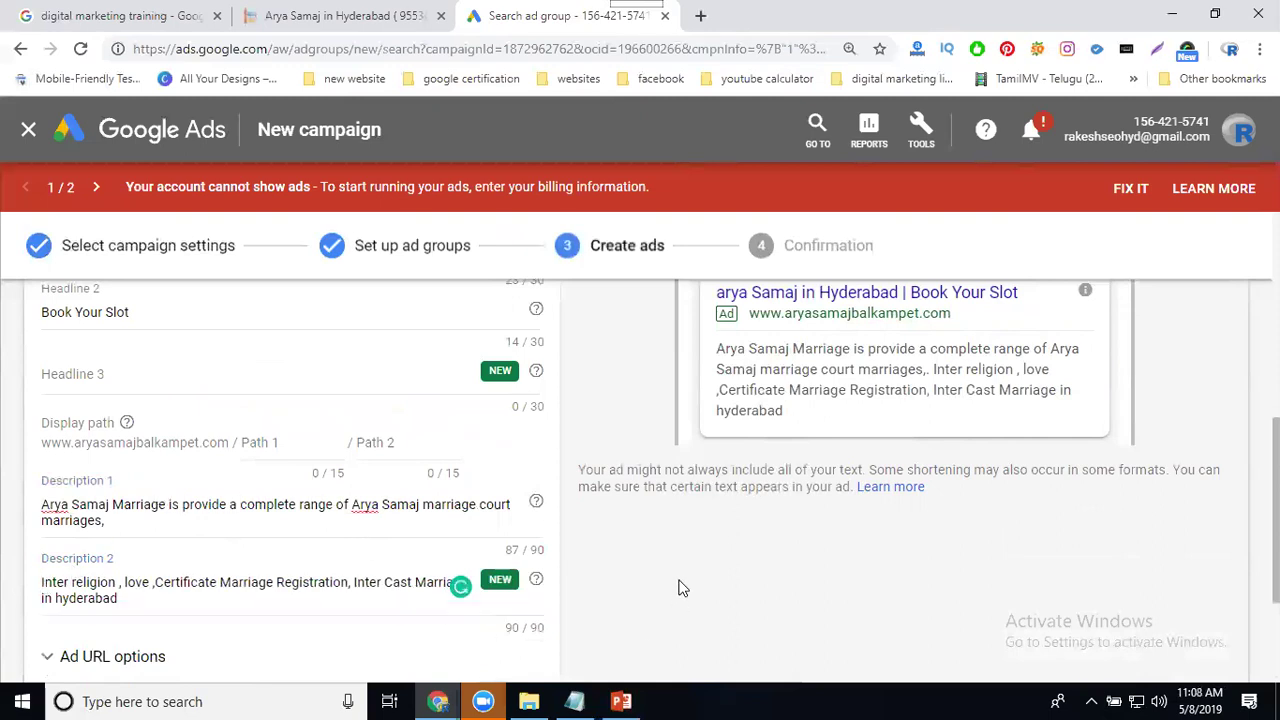
- Remove the trailing comma after "marriages" in Description 1
{"action": "left_click", "coordinate": [150, 522]}
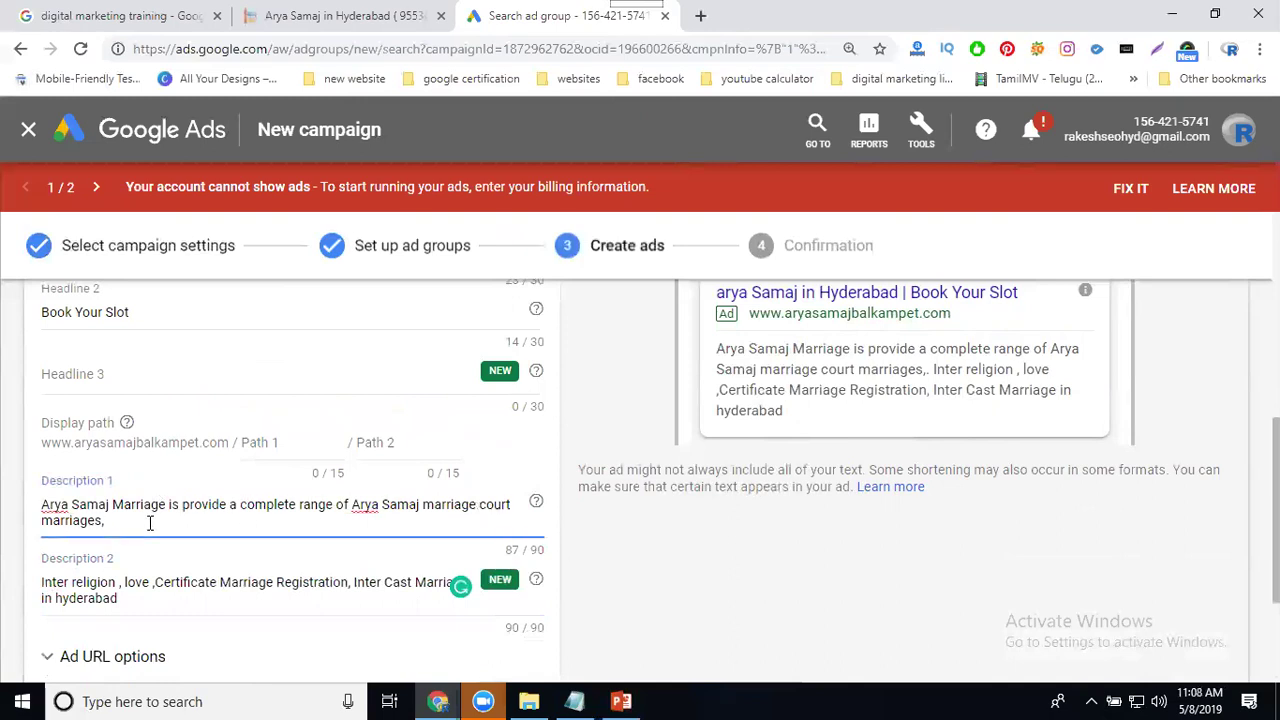
{"action": "key", "text": "BackSpace"}
{"action": "left_click", "coordinate": [774, 581]}
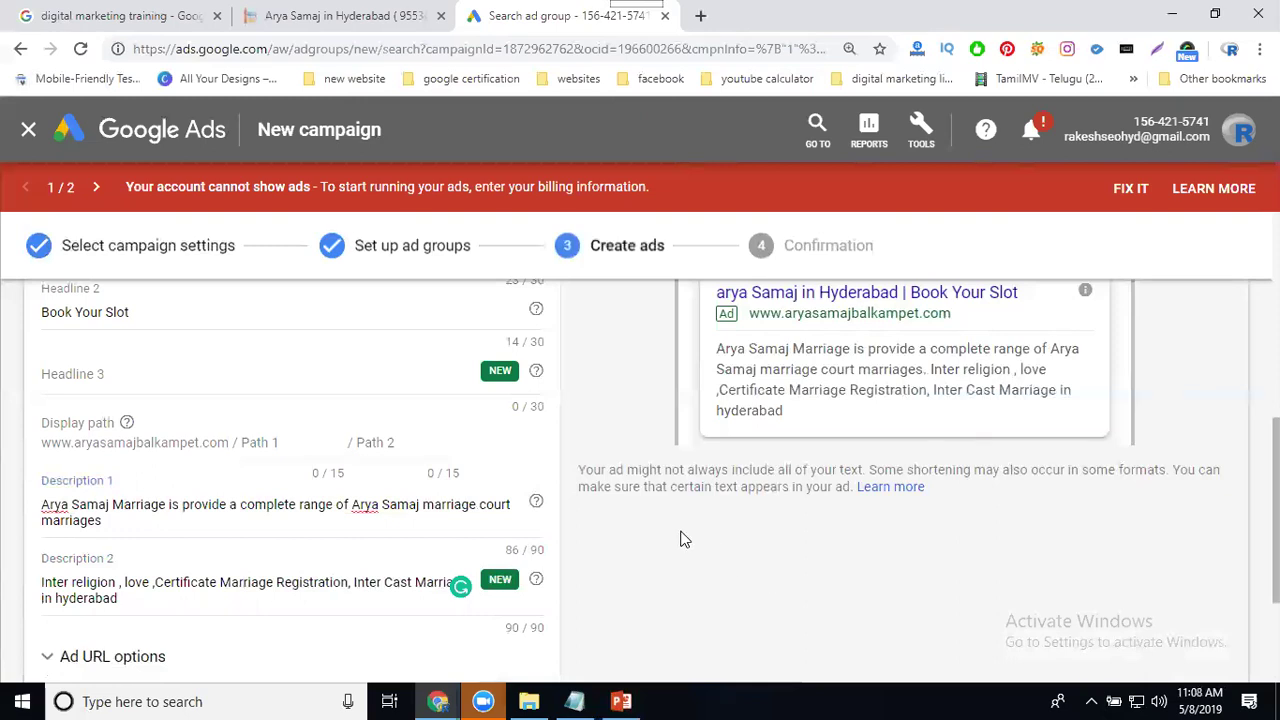
- Check the Ad URL options without changing them, then finish the text ad and save to continue
{"action": "scroll", "coordinate": [232, 437], "scroll_direction": "down", "scroll_amount": 2}
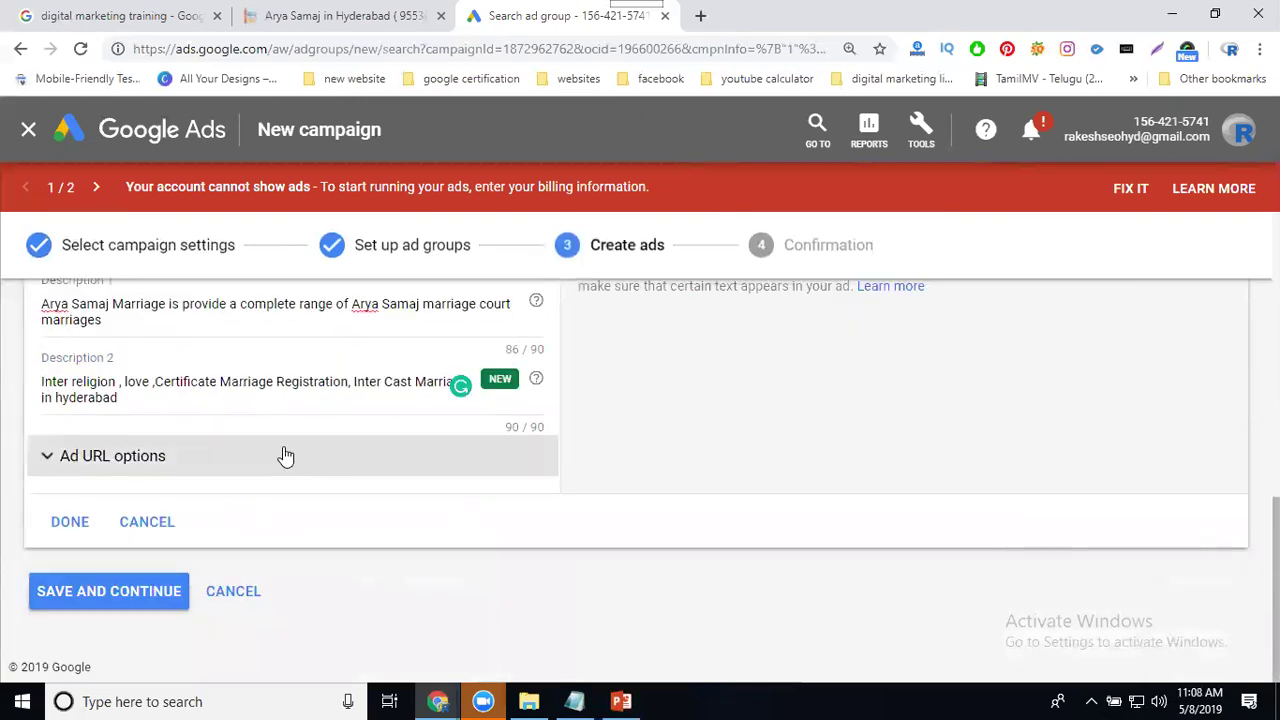
{"action": "left_click", "coordinate": [286, 456]}
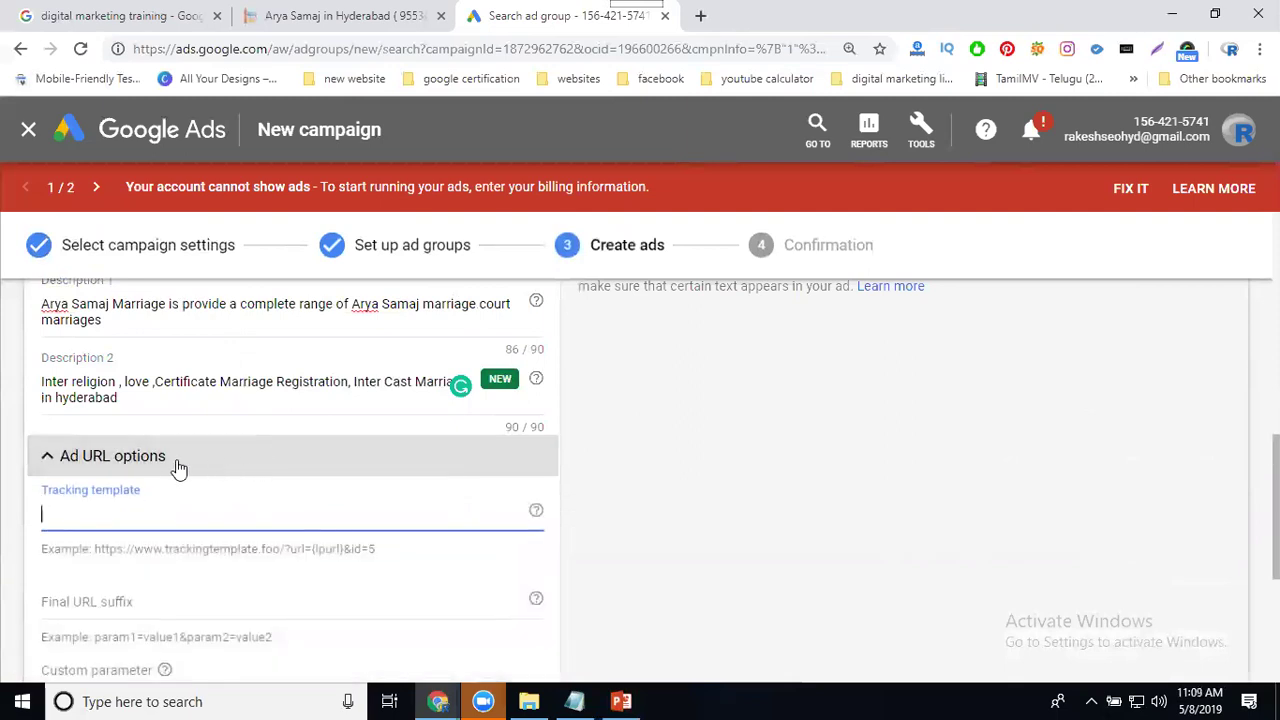
{"action": "left_click", "coordinate": [176, 465]}
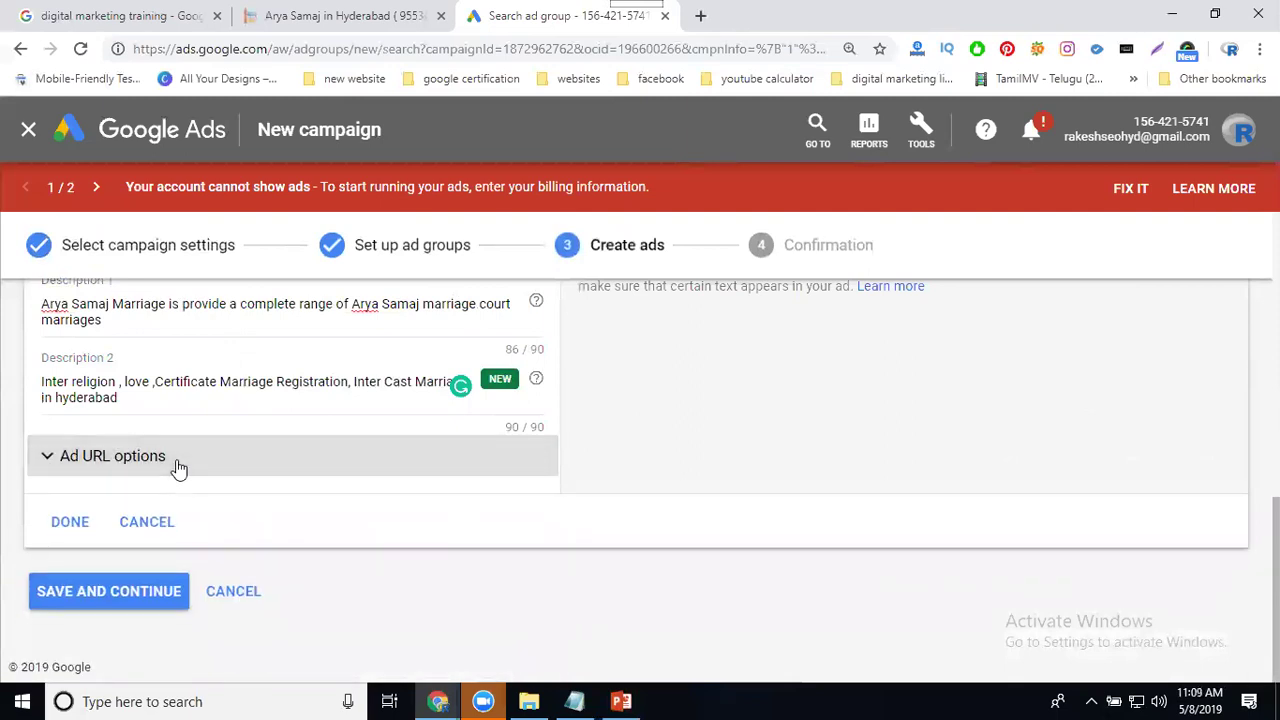
{"action": "scroll", "coordinate": [246, 557], "scroll_direction": "up", "scroll_amount": 2}
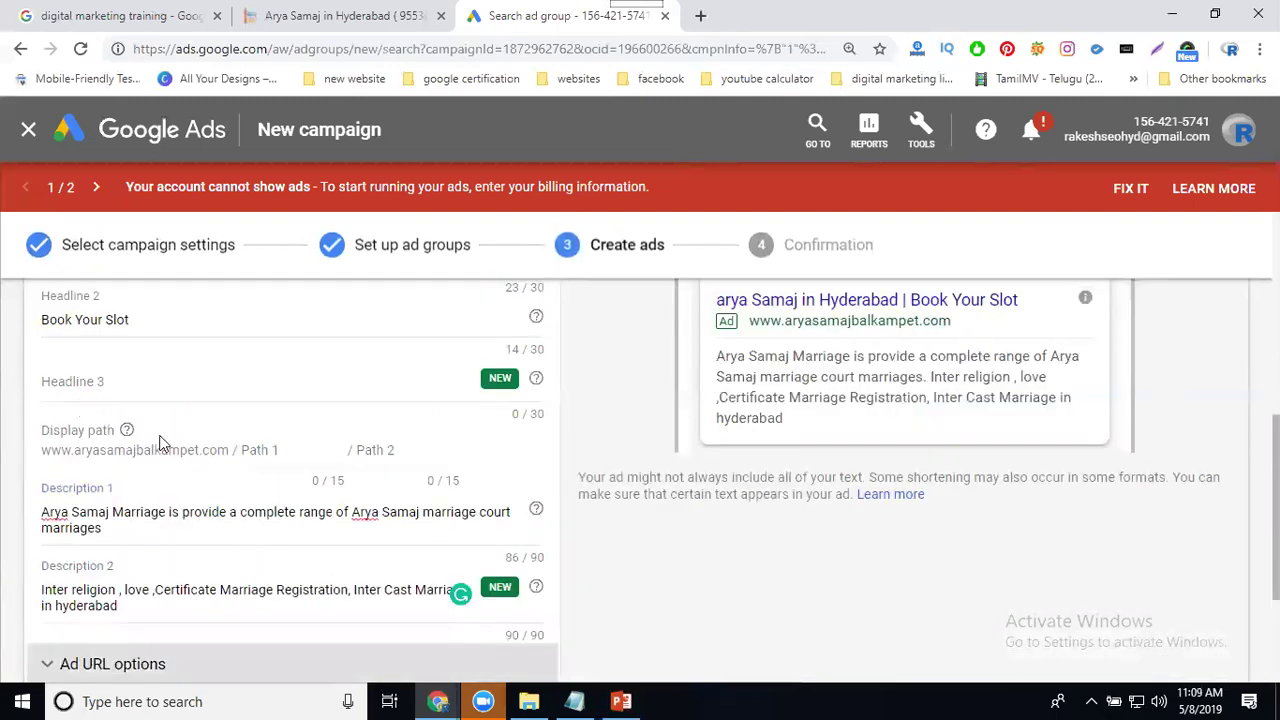
{"action": "scroll", "coordinate": [160, 443], "scroll_direction": "up", "scroll_amount": 2}
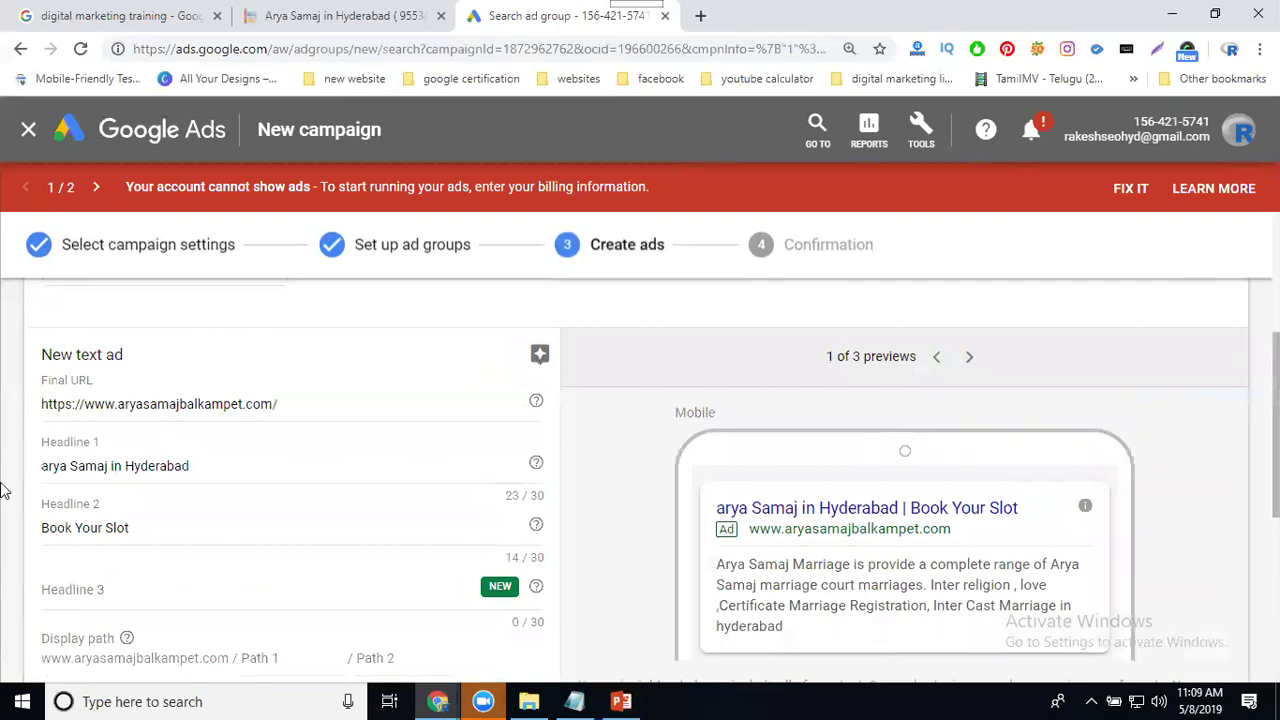
{"action": "scroll", "coordinate": [5, 515], "scroll_direction": "down", "scroll_amount": 4}
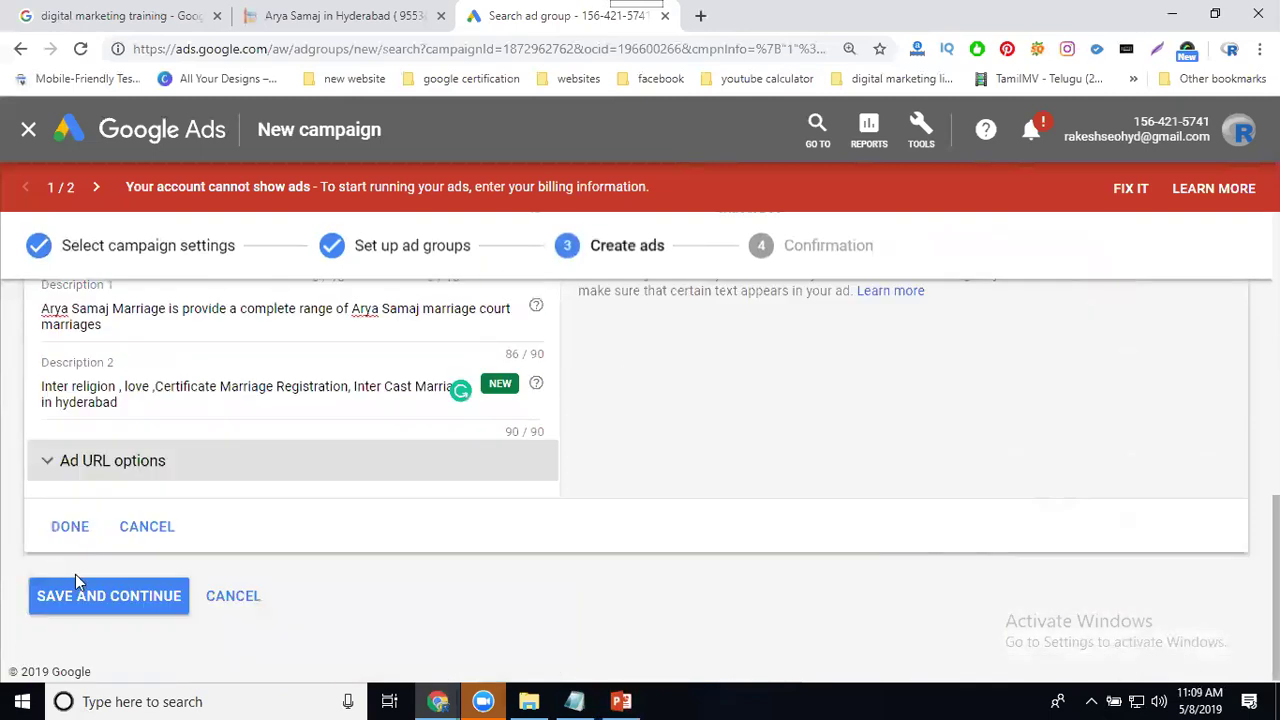
{"action": "left_click", "coordinate": [65, 527]}
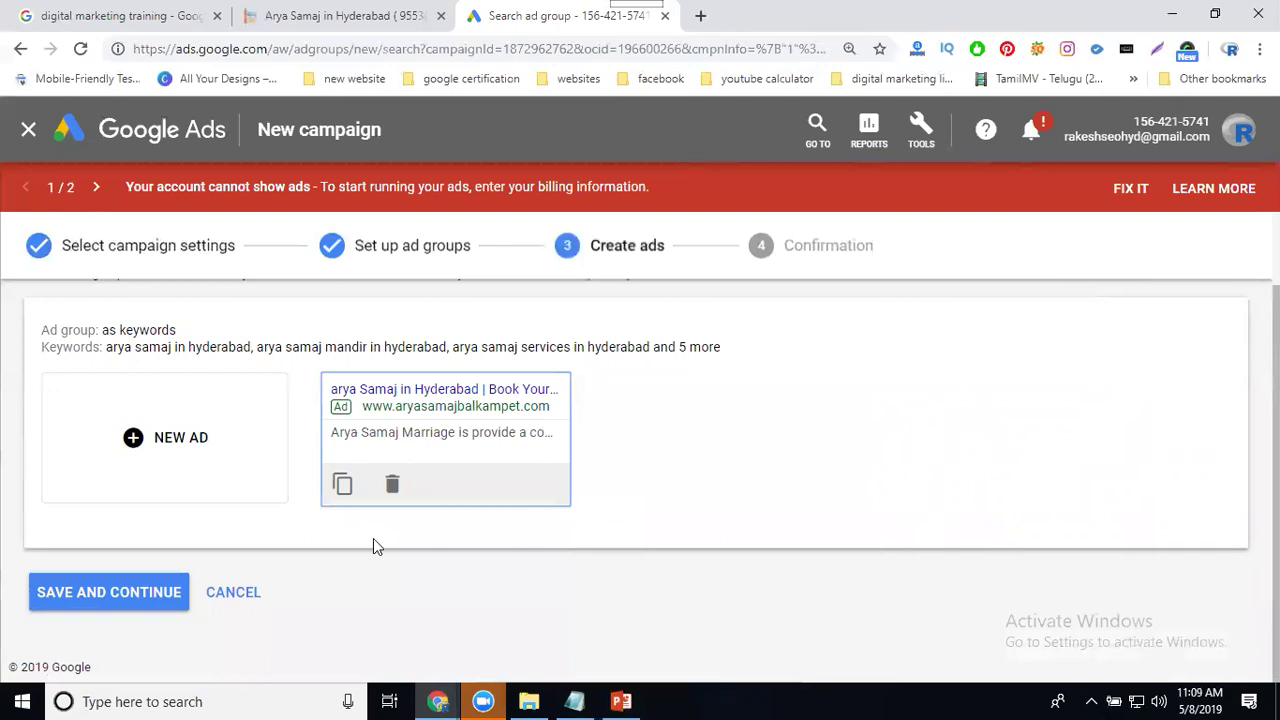
{"action": "left_click", "coordinate": [90, 592]}
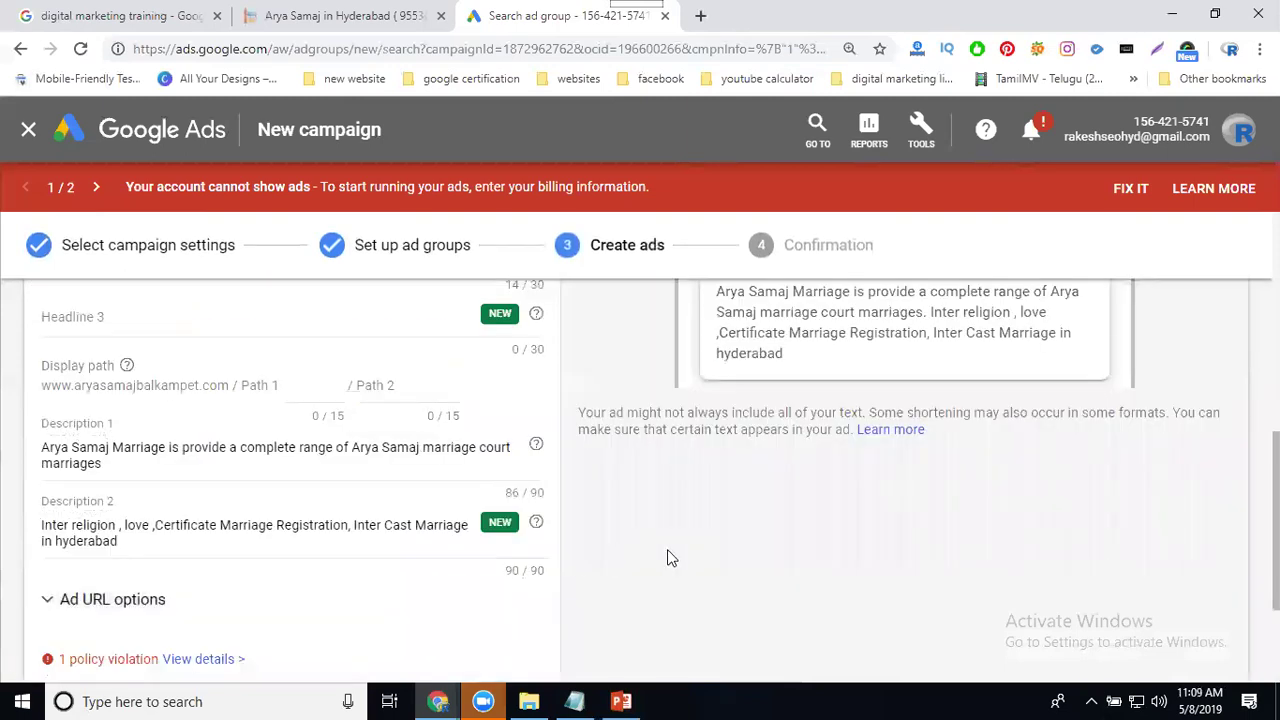
- Change Headline 1 of the text ad to the all-lowercase "arya samaj in hyderabad"
{"action": "scroll", "coordinate": [669, 555], "scroll_direction": "down", "scroll_amount": 2}
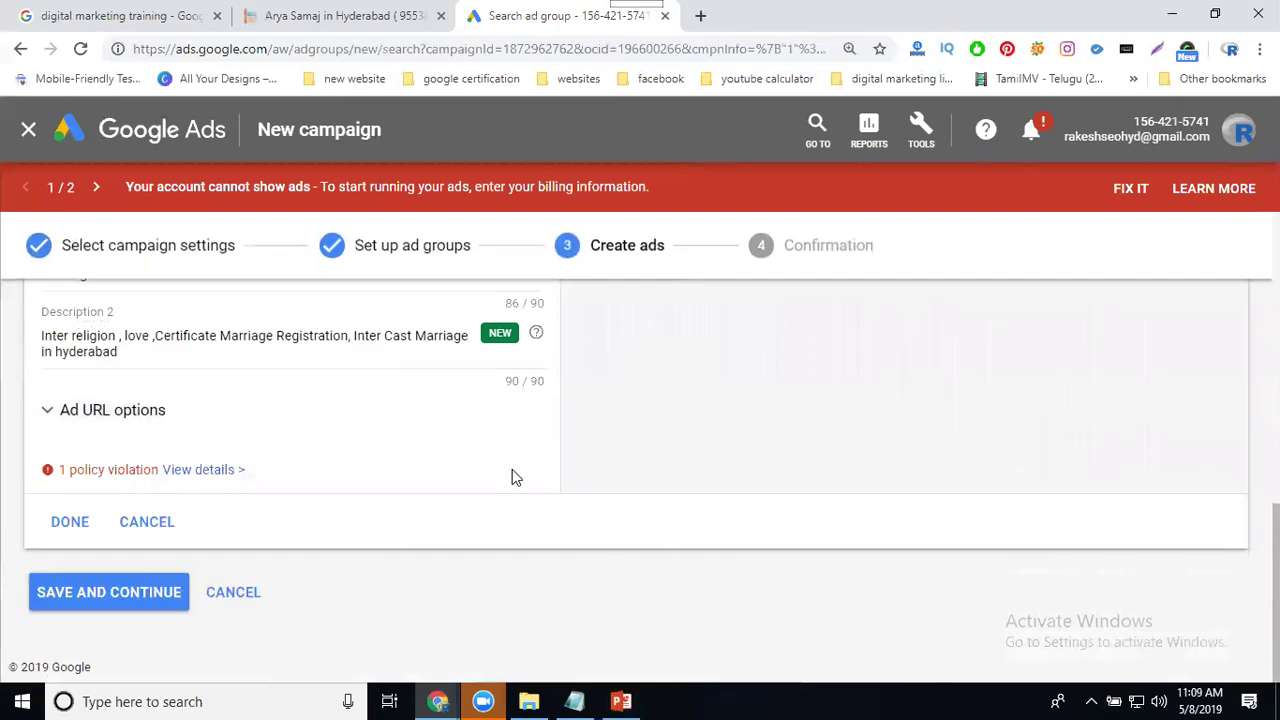
{"action": "scroll", "coordinate": [662, 472], "scroll_direction": "up", "scroll_amount": 5}
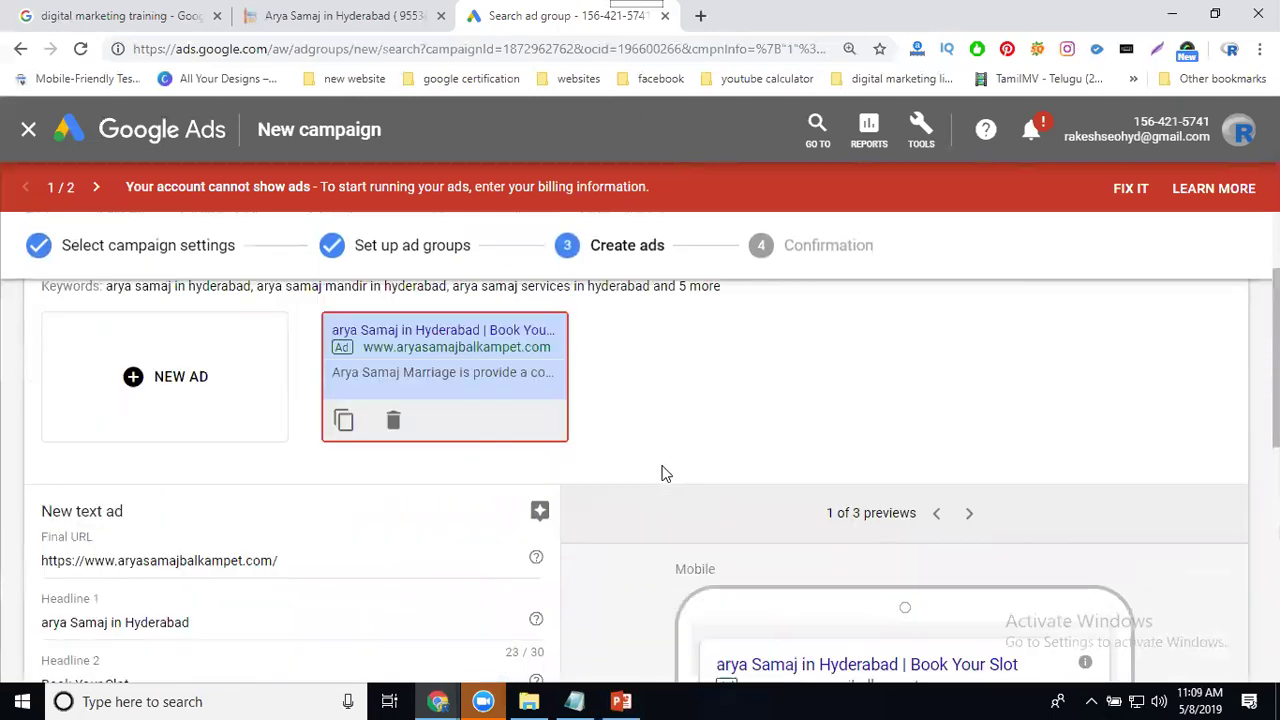
{"action": "scroll", "coordinate": [656, 465], "scroll_direction": "down", "scroll_amount": 1}
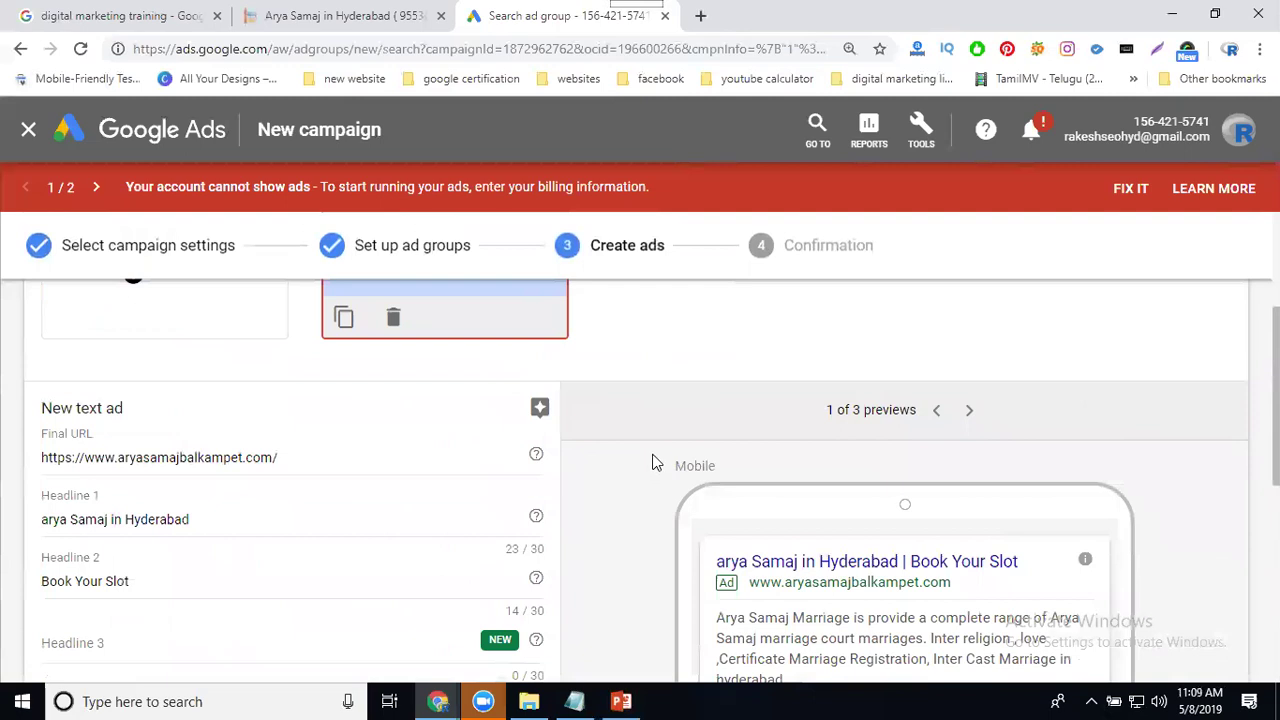
{"action": "left_click", "coordinate": [78, 519]}
{"action": "key", "text": "BackSpace"}
{"action": "type", "text": "s"}
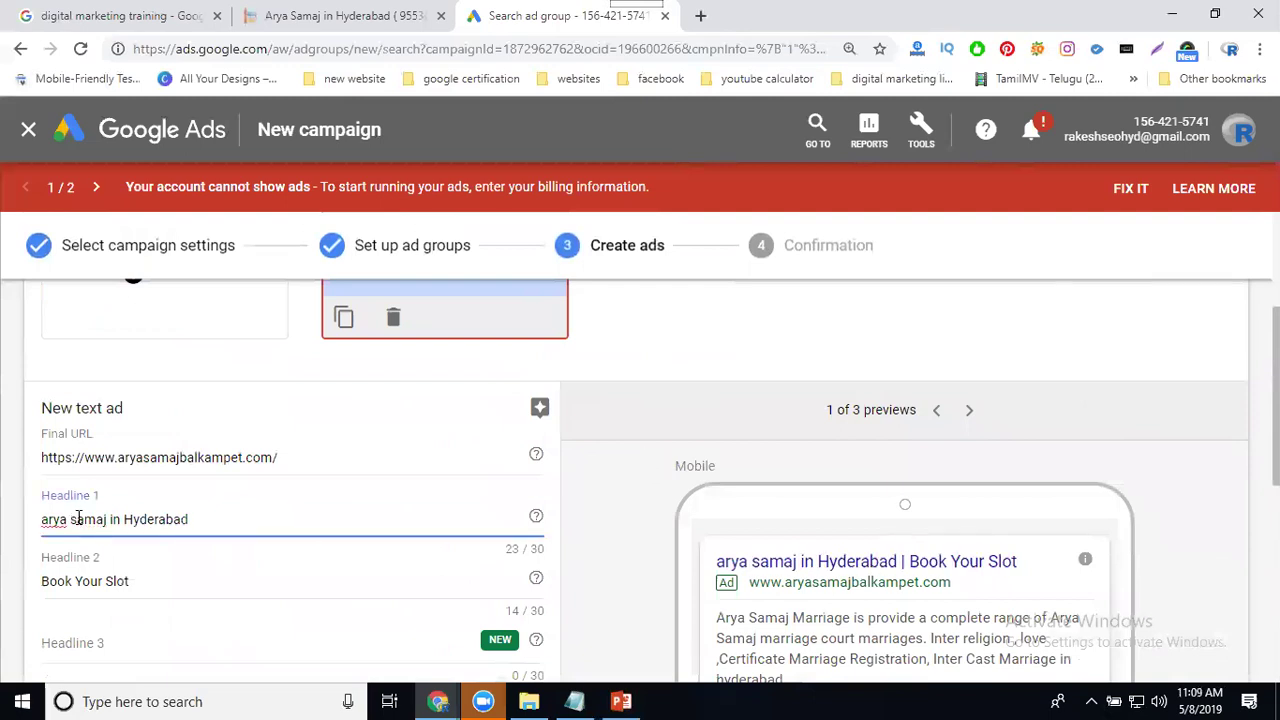
{"action": "scroll", "coordinate": [25, 502], "scroll_direction": "down", "scroll_amount": 1}
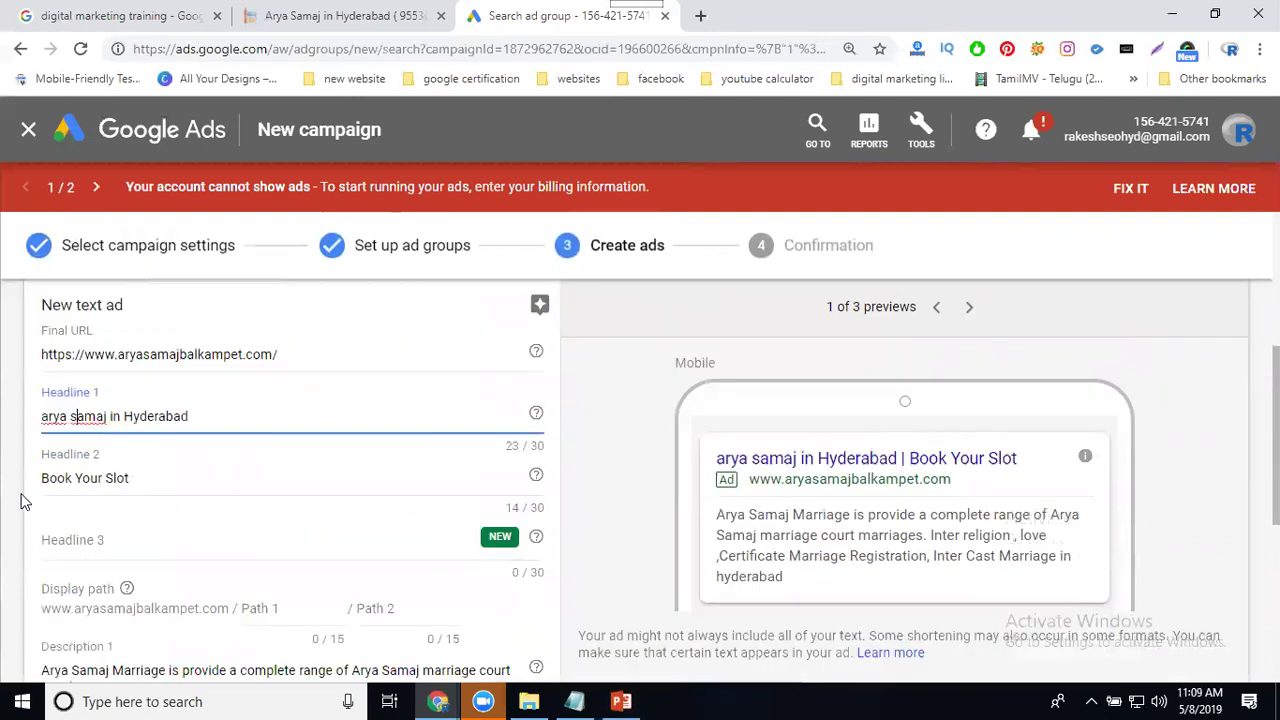
{"action": "left_click", "coordinate": [131, 416]}
{"action": "key", "text": "BackSpace"}
{"action": "type", "text": "h"}
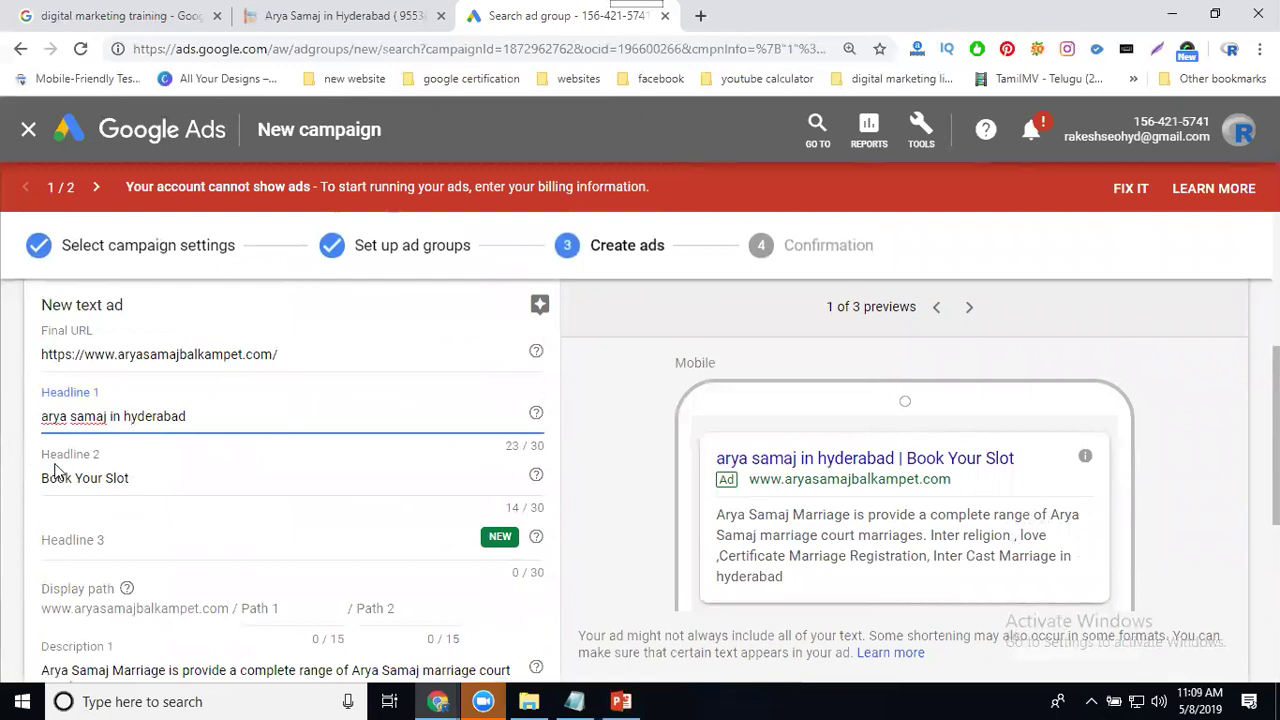
- Change the capitalization of Headline 2 to "Book your slot"
{"action": "left_click", "coordinate": [86, 480]}
{"action": "key", "text": "BackSpace"}
{"action": "type", "text": "y"}
{"action": "left_click", "coordinate": [112, 478]}
{"action": "key", "text": "BackSpace"}
{"action": "type", "text": "s"}
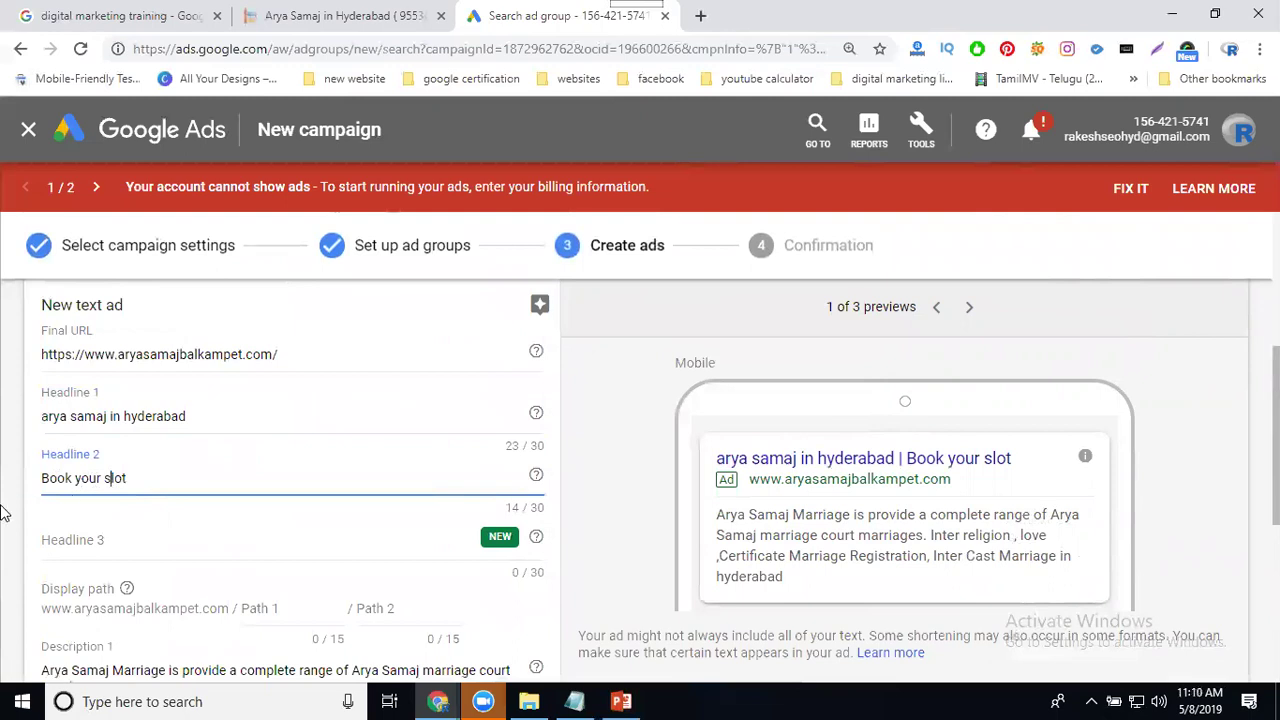
- Change the opening words of Description 1 to lowercase "arya samaj"
{"action": "scroll", "coordinate": [290, 537], "scroll_direction": "down", "scroll_amount": 2}
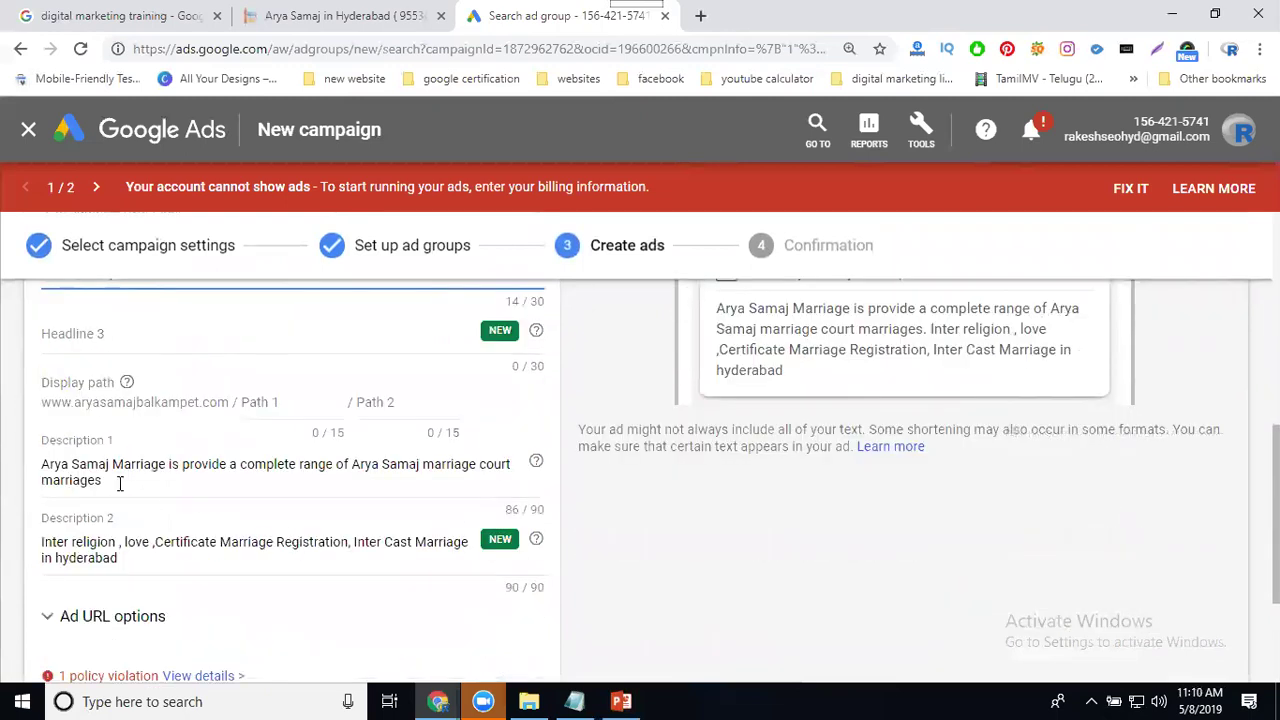
{"action": "left_click", "coordinate": [50, 463]}
{"action": "key", "text": "Delete"}
{"action": "type", "text": "a"}
{"action": "left_click", "coordinate": [78, 458]}
{"action": "key", "text": "BackSpace"}
{"action": "type", "text": "s"}
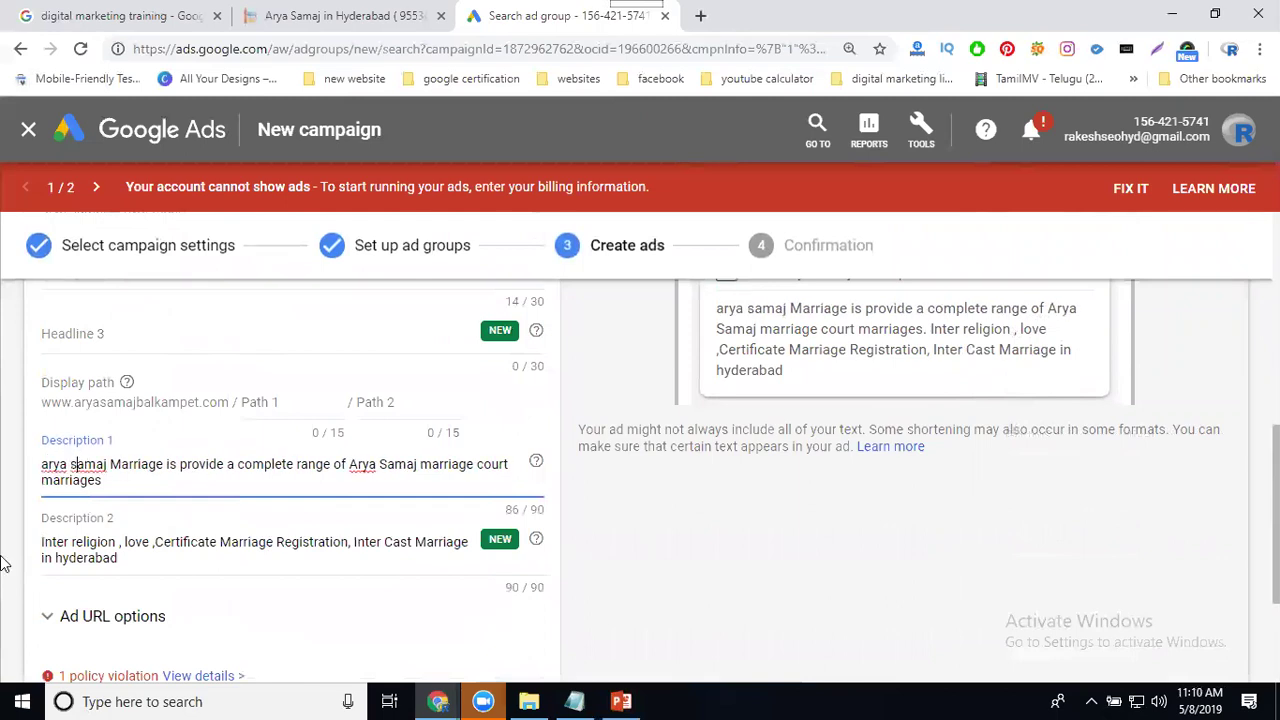
- Open the text ad's policy violation details and compare them with the ad's headlines and descriptions
{"action": "scroll", "coordinate": [137, 577], "scroll_direction": "down", "scroll_amount": 2}
{"action": "left_click", "coordinate": [238, 476]}
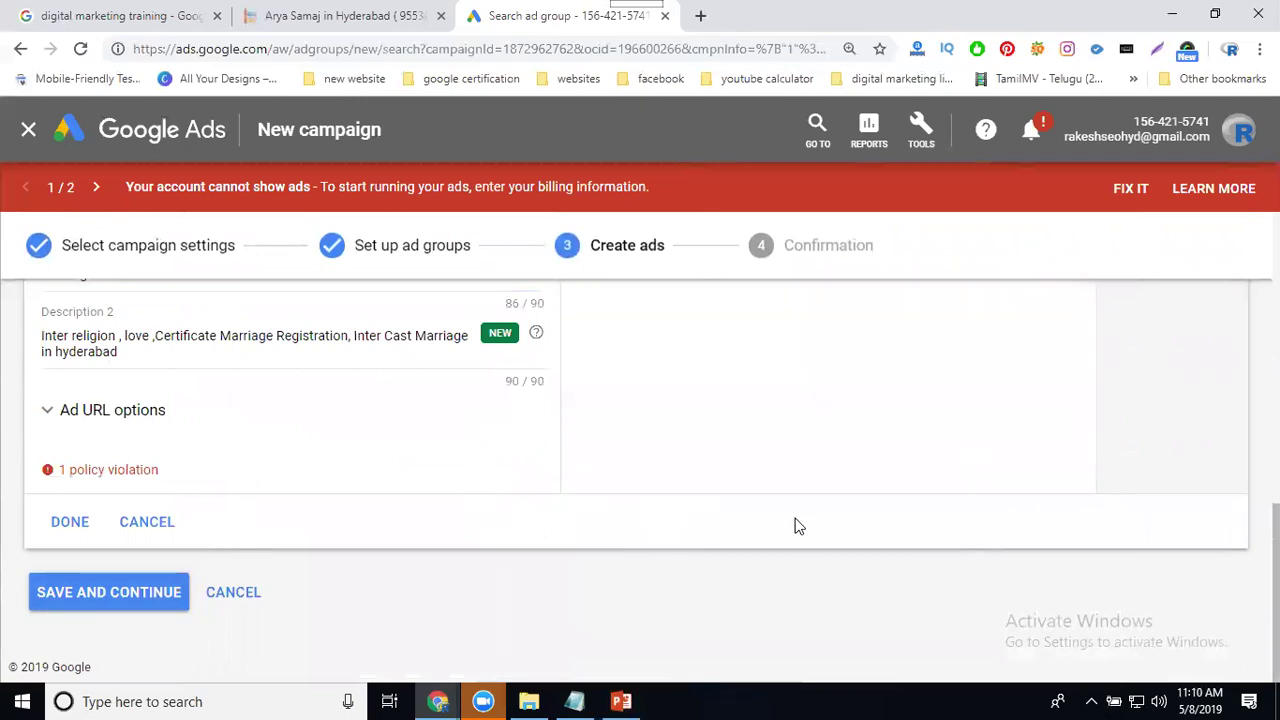
{"action": "scroll", "coordinate": [798, 526], "scroll_direction": "up", "scroll_amount": 1}
{"action": "scroll", "coordinate": [798, 526], "scroll_direction": "up", "scroll_amount": 5}
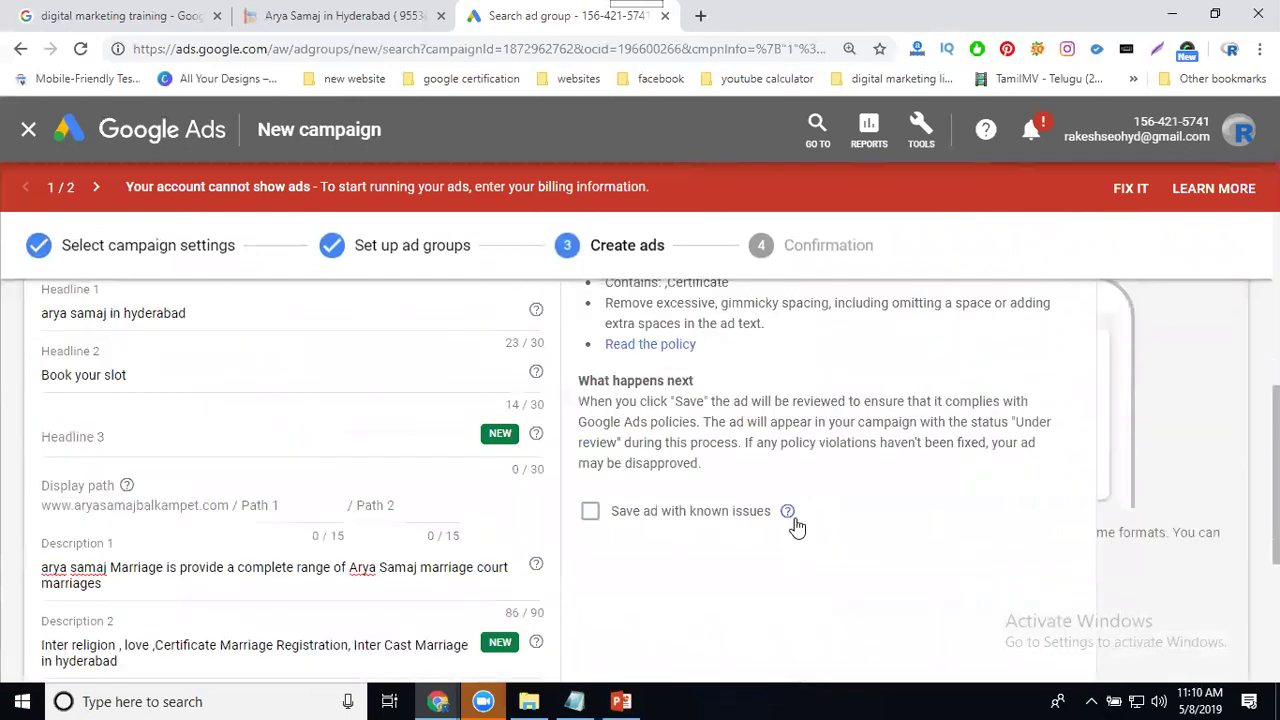
{"action": "scroll", "coordinate": [798, 526], "scroll_direction": "down", "scroll_amount": 3}
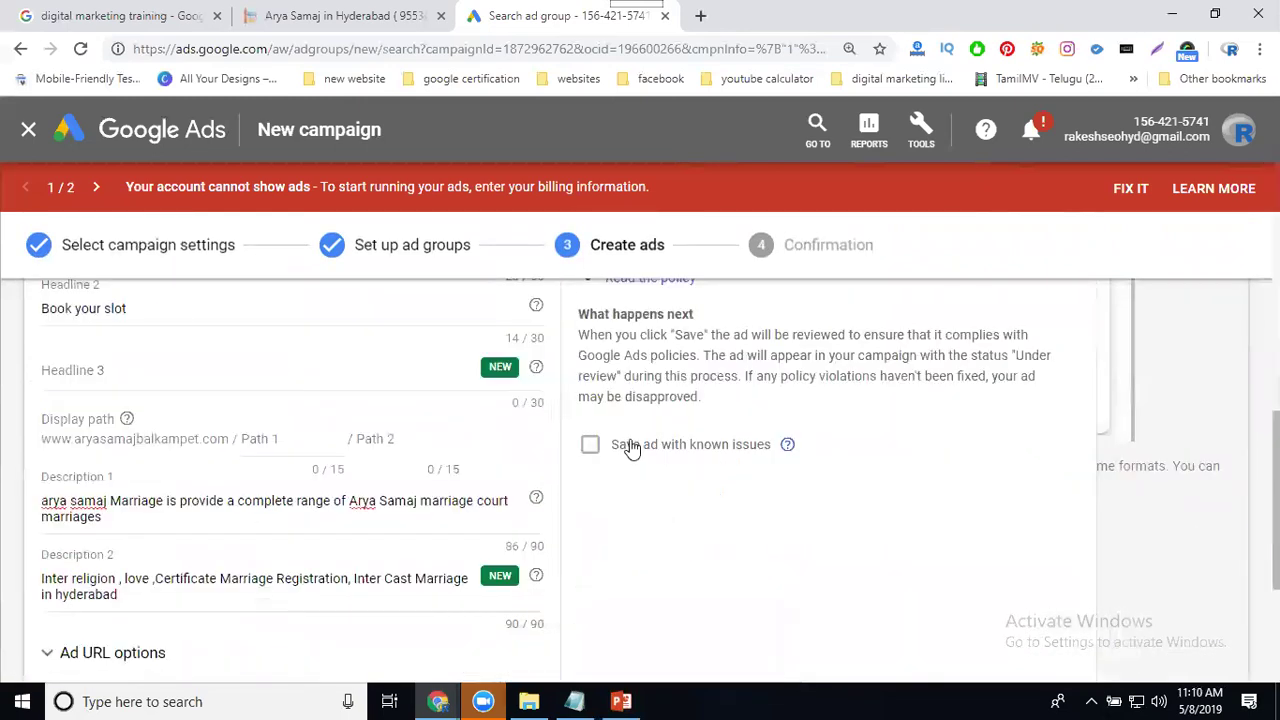
{"action": "scroll", "coordinate": [631, 449], "scroll_direction": "up", "scroll_amount": 2}
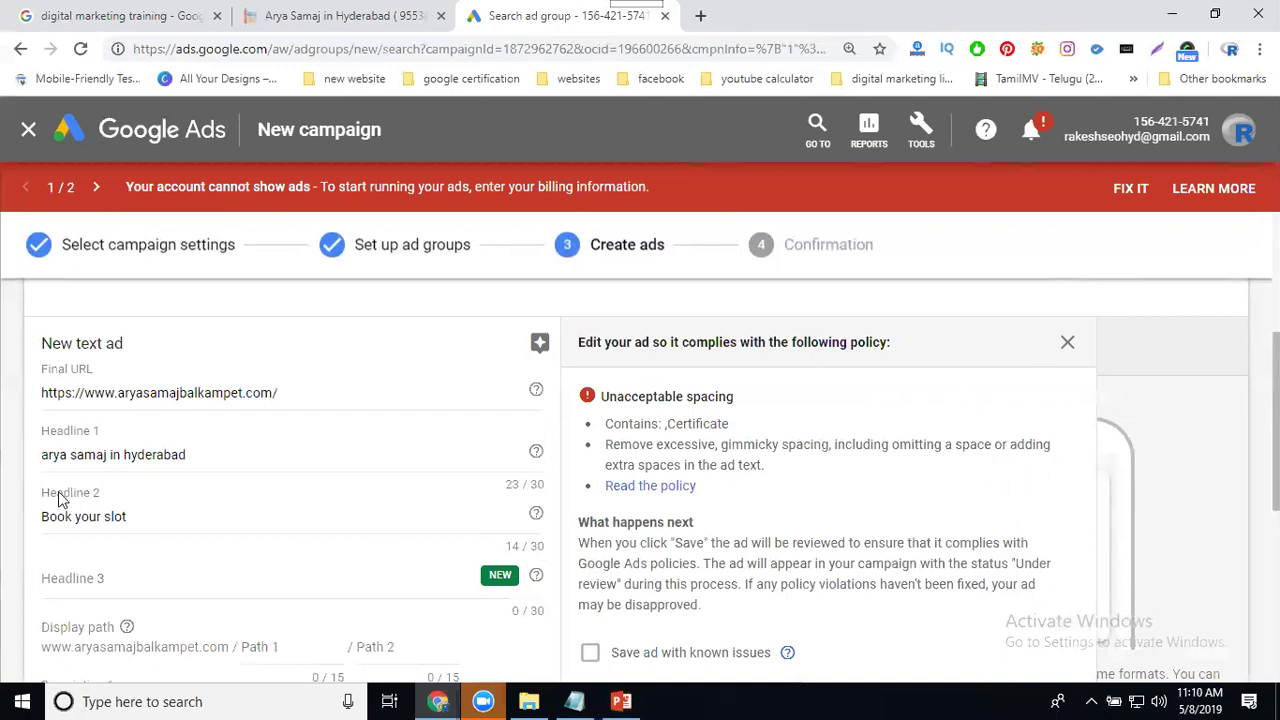
{"action": "scroll", "coordinate": [58, 492], "scroll_direction": "down", "scroll_amount": 3}
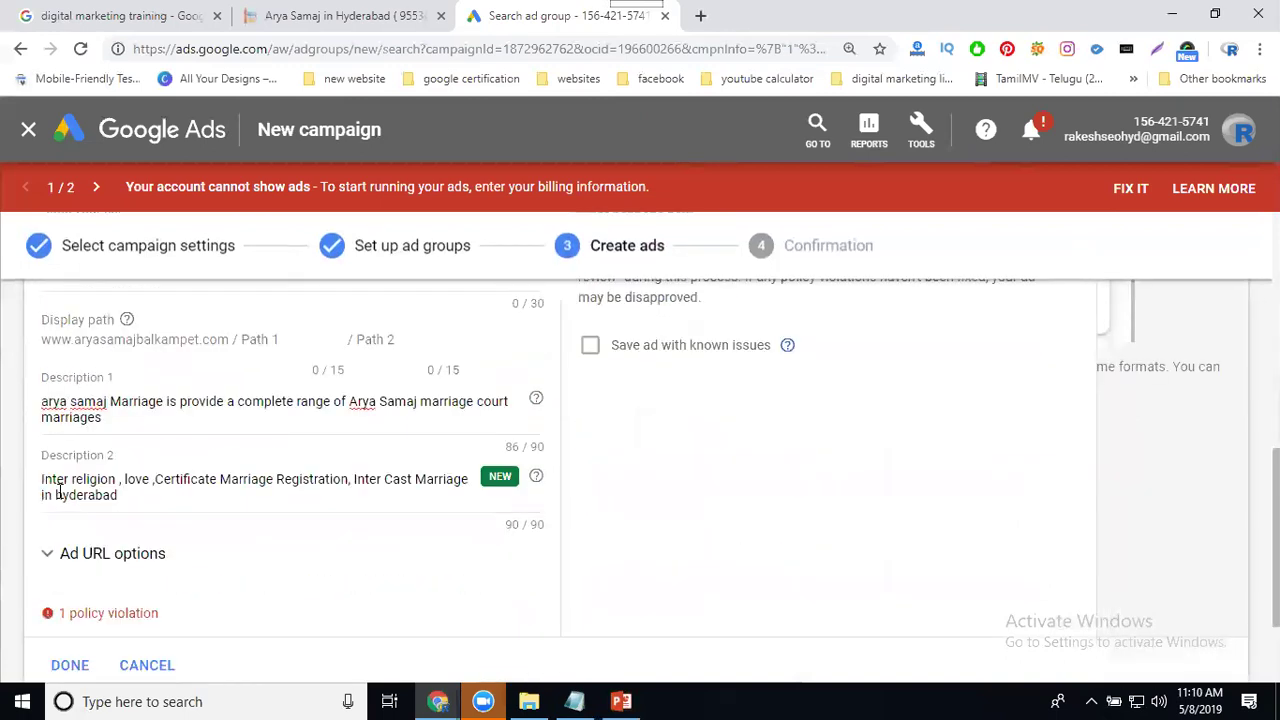
- Correct the spacing around the commas in Description 2 so it begins "Inter religion, love,Certificate"
{"action": "left_click", "coordinate": [122, 480]}
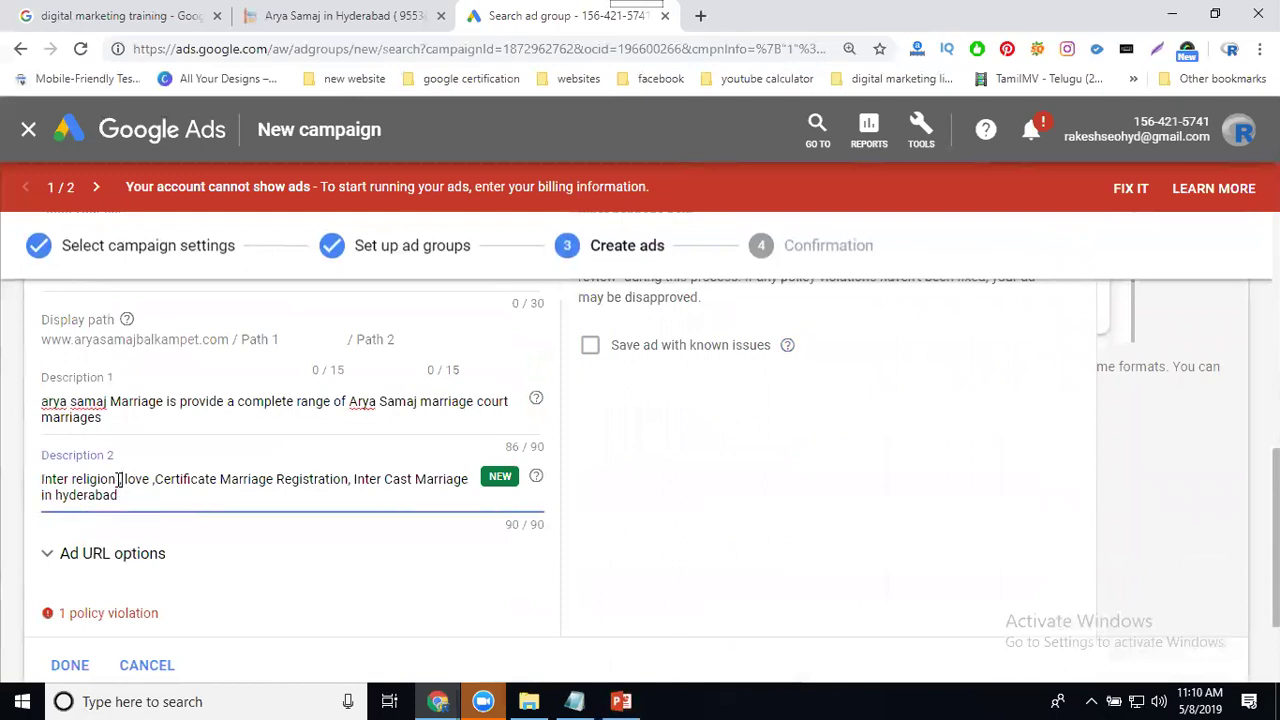
{"action": "type", "text": ","}
{"action": "left_click", "coordinate": [146, 480]}
{"action": "key", "text": "BackSpace"}
{"action": "key", "text": "BackSpace"}
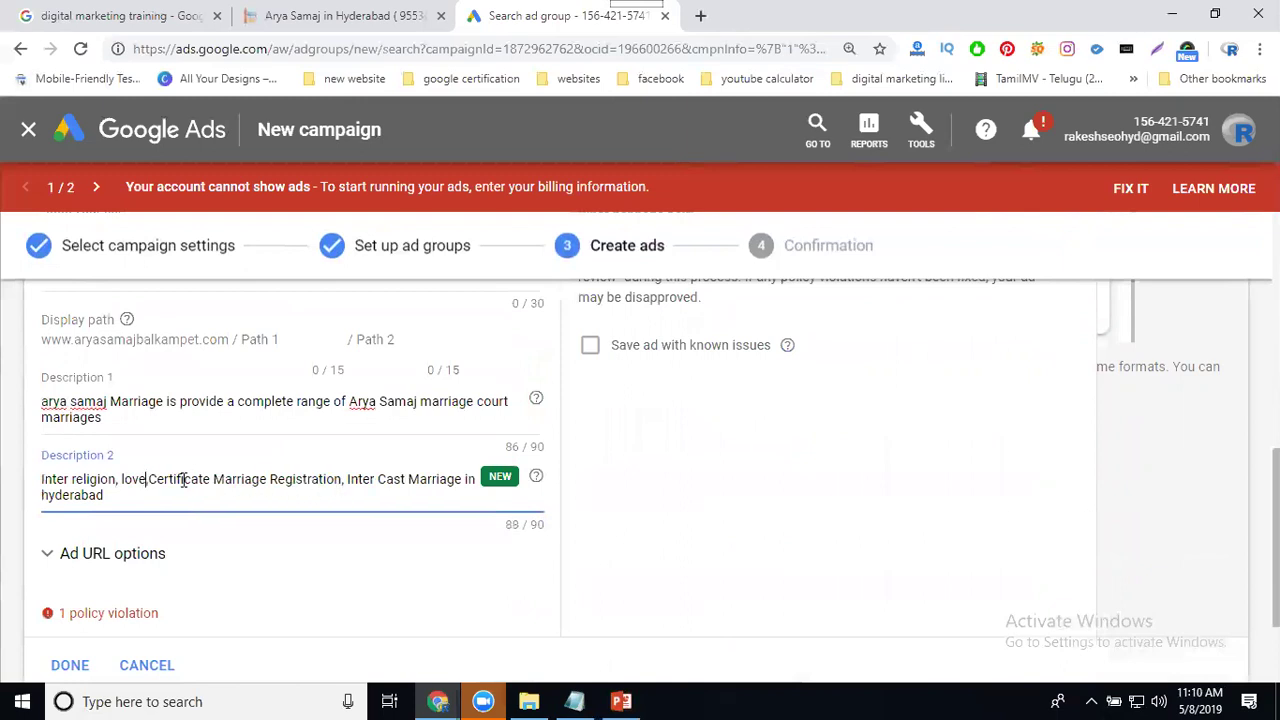
- Finish editing the corrected text ad and save the ad again to continue to confirmation
{"action": "scroll", "coordinate": [8, 515], "scroll_direction": "down", "scroll_amount": 2}
{"action": "left_click", "coordinate": [67, 523]}
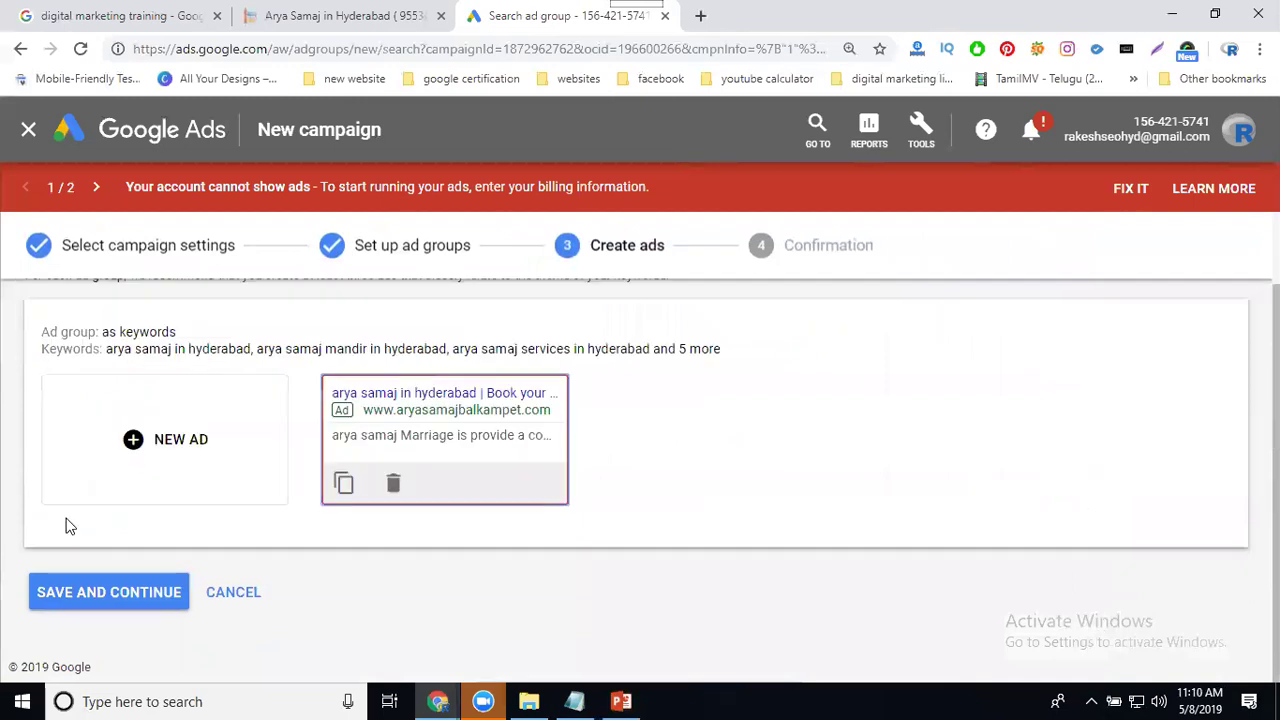
{"action": "left_click", "coordinate": [103, 590]}
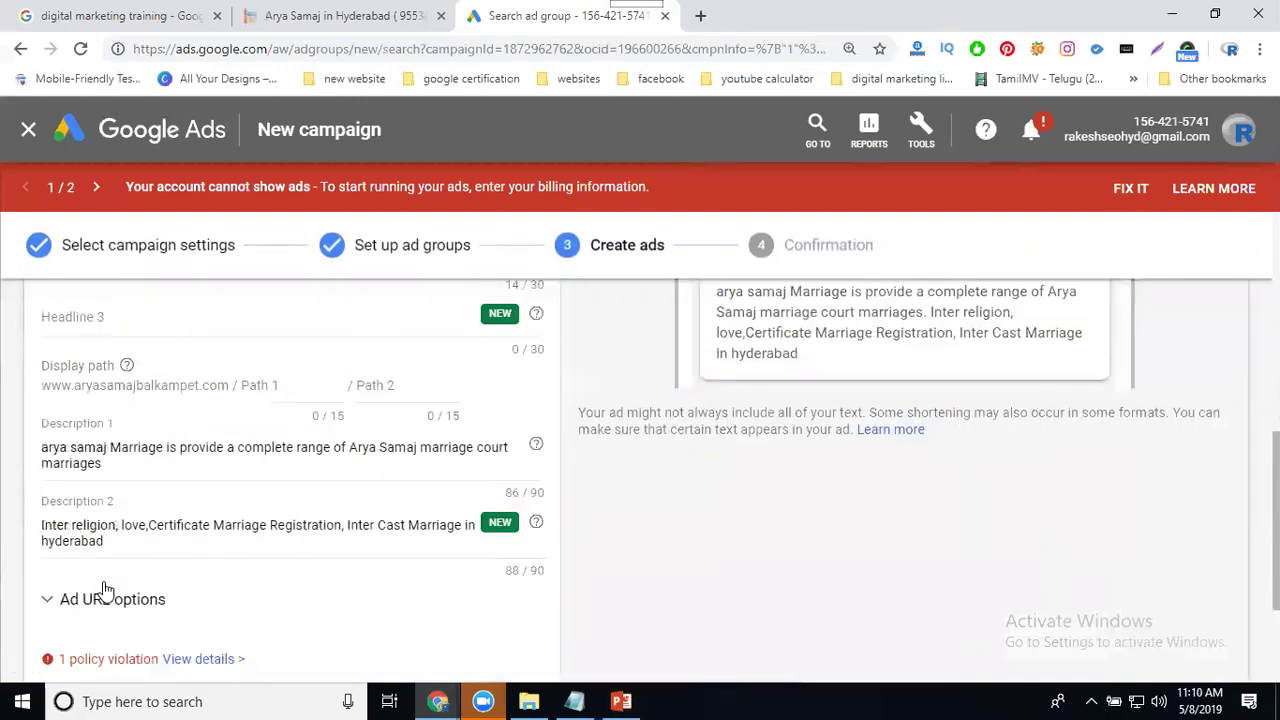
- Clear all text from the ad's Description 2
{"action": "scroll", "coordinate": [240, 561], "scroll_direction": "down", "scroll_amount": 2}
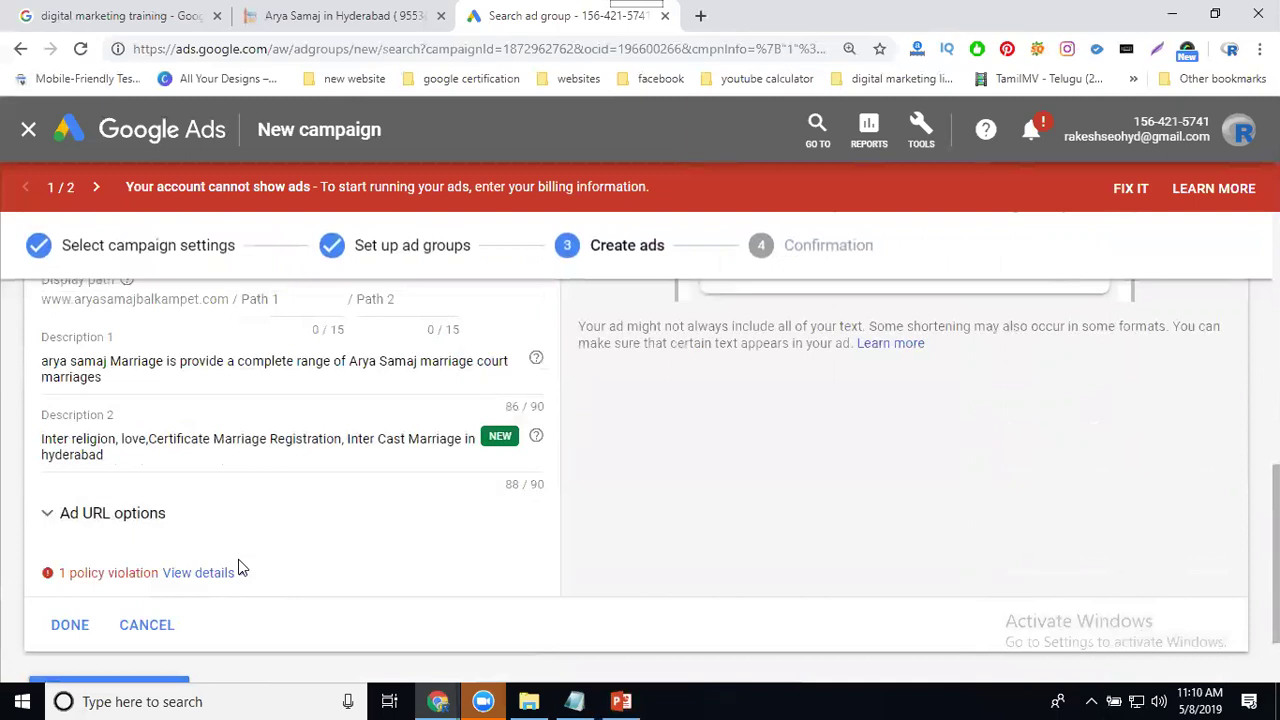
{"action": "triple_click", "coordinate": [148, 440]}
{"action": "key", "text": "BackSpace"}
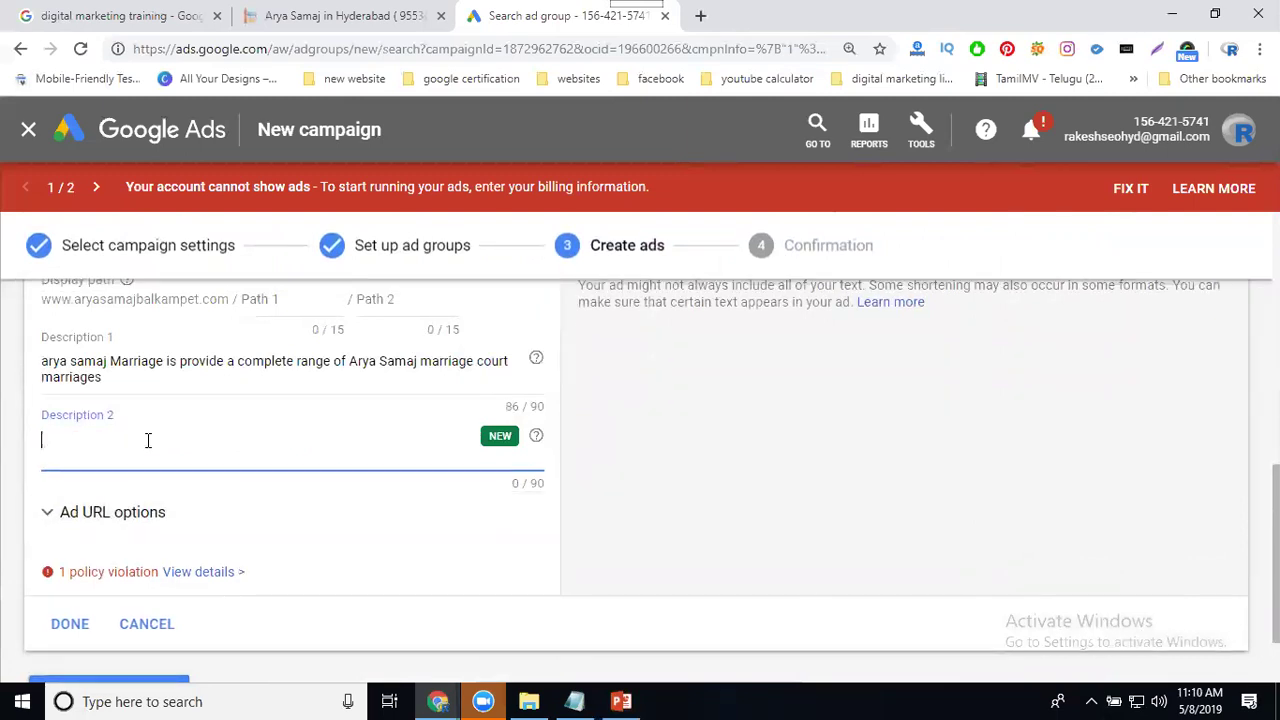
- Shorten Description 1 to "arya samaj marriage is provide a complete range of arya Samaj marriage", lowercasing "marriage" and "arya" and removing "court marriages"
{"action": "left_click", "coordinate": [118, 361]}
{"action": "key", "text": "BackSpace"}
{"action": "type", "text": "m"}
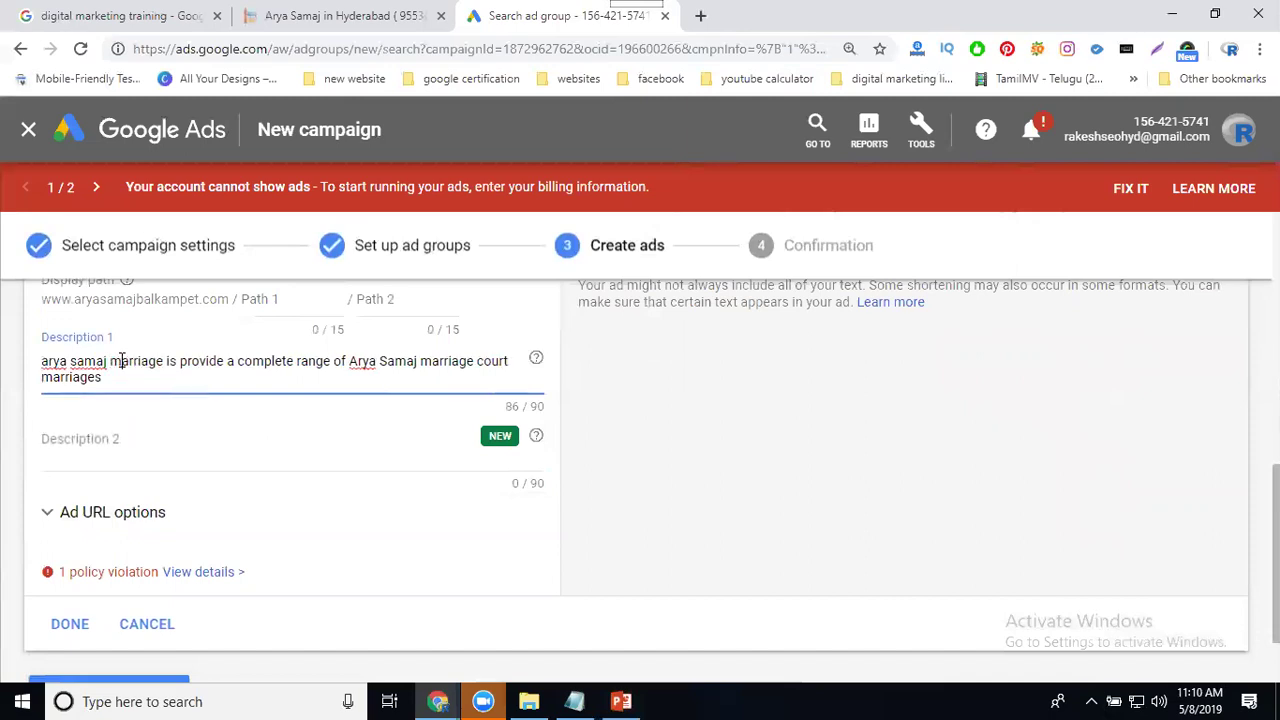
{"action": "left_click", "coordinate": [357, 361]}
{"action": "key", "text": "BackSpace"}
{"action": "type", "text": "a"}
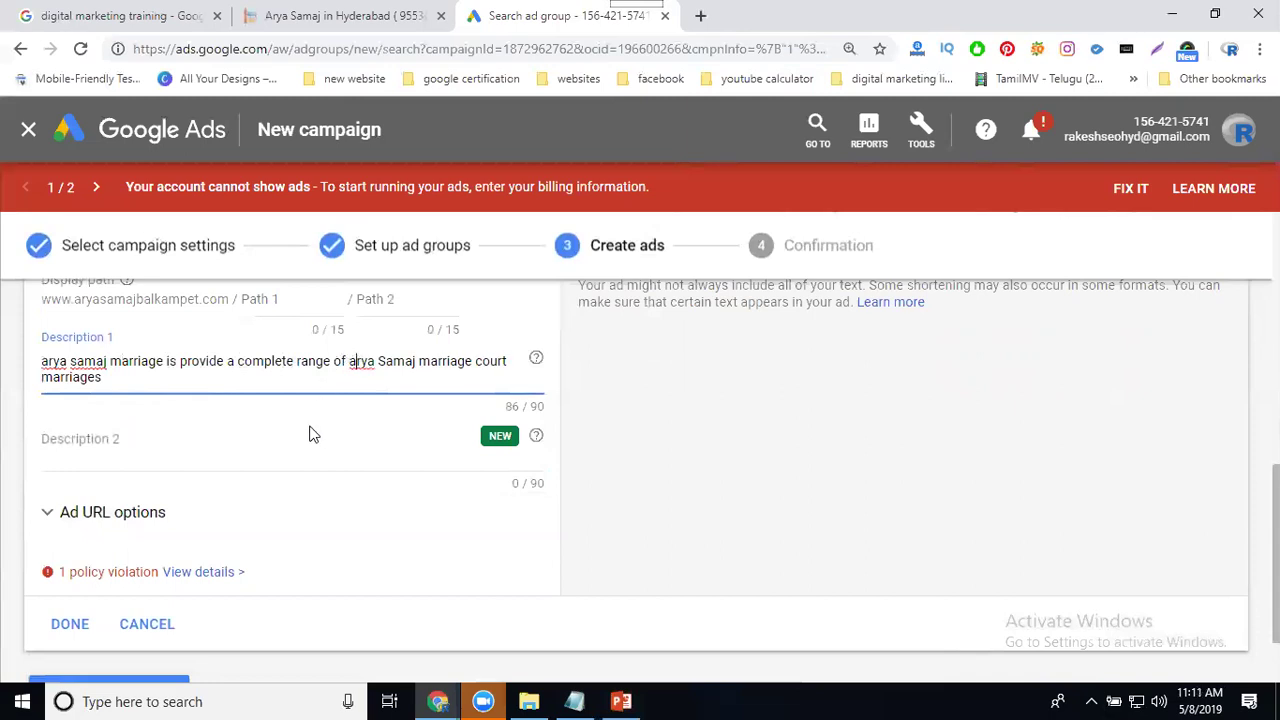
{"action": "left_click_drag", "start_coordinate": [476, 363], "coordinate": [489, 392]}
{"action": "key", "text": "BackSpace"}
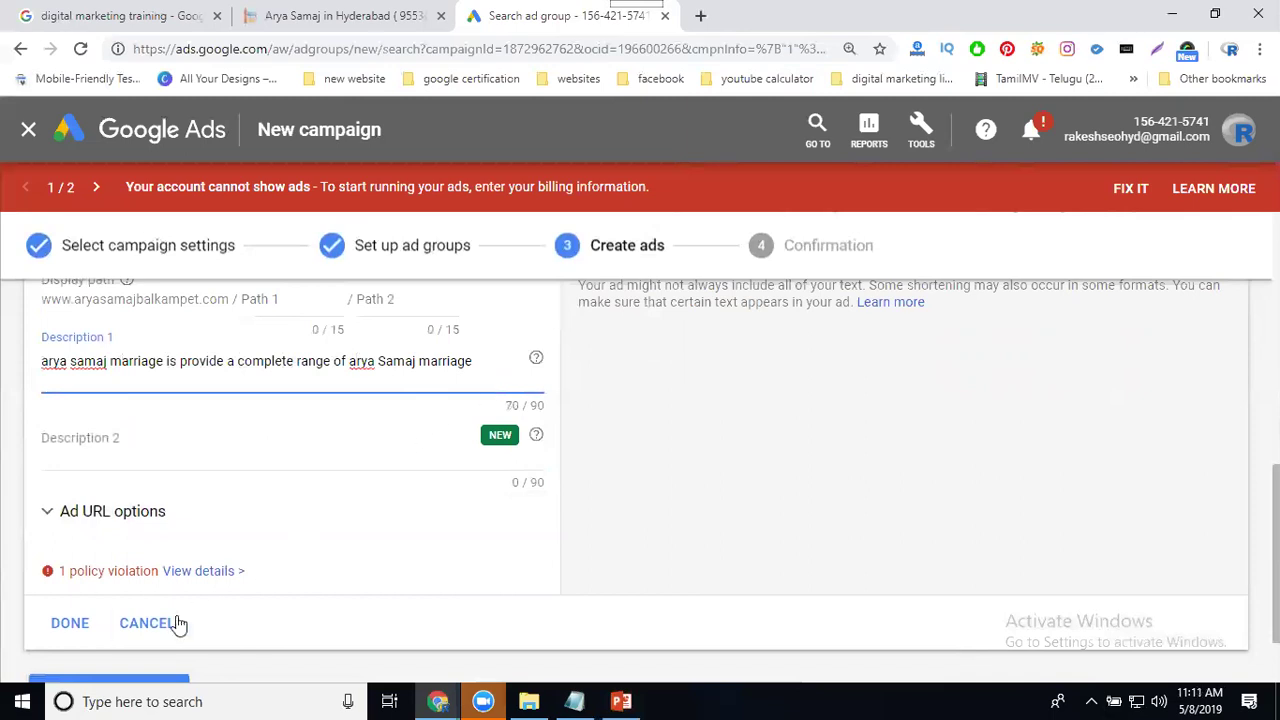
- Save the ad without an additional headline or description and proceed through the confirmation to the new campaign
{"action": "scroll", "coordinate": [110, 590], "scroll_direction": "down", "scroll_amount": 1}
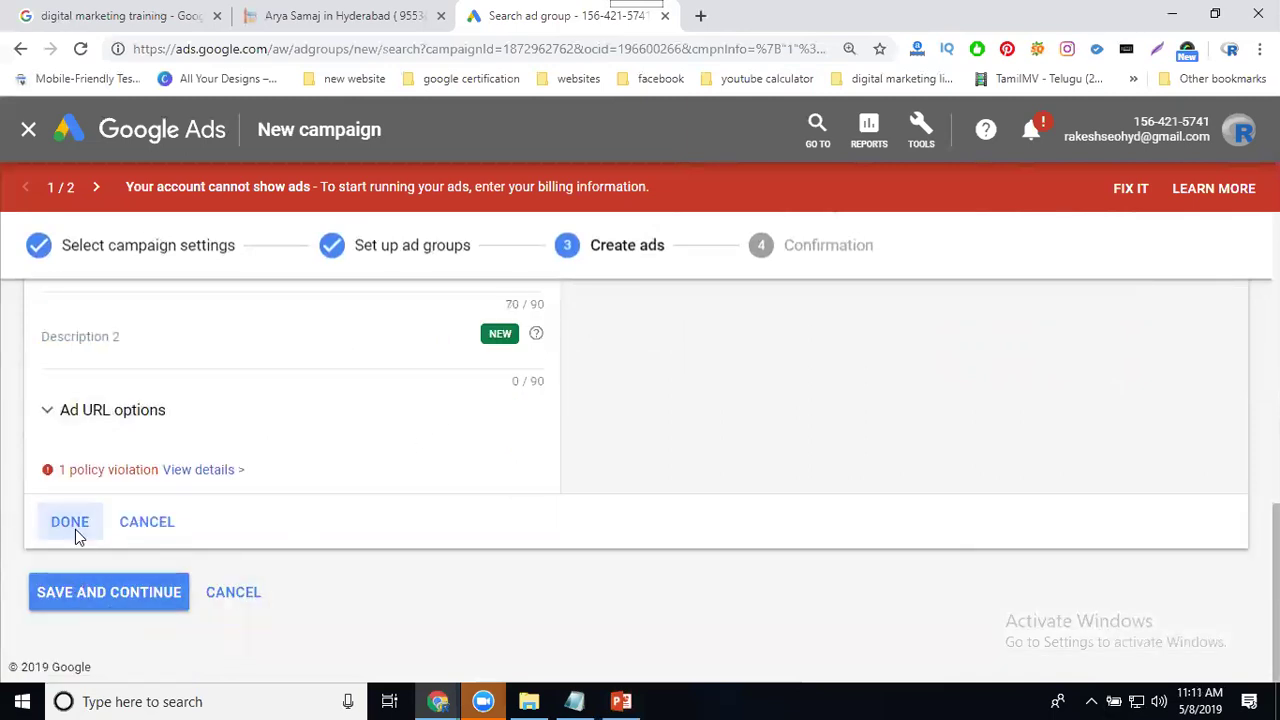
{"action": "left_click", "coordinate": [75, 529]}
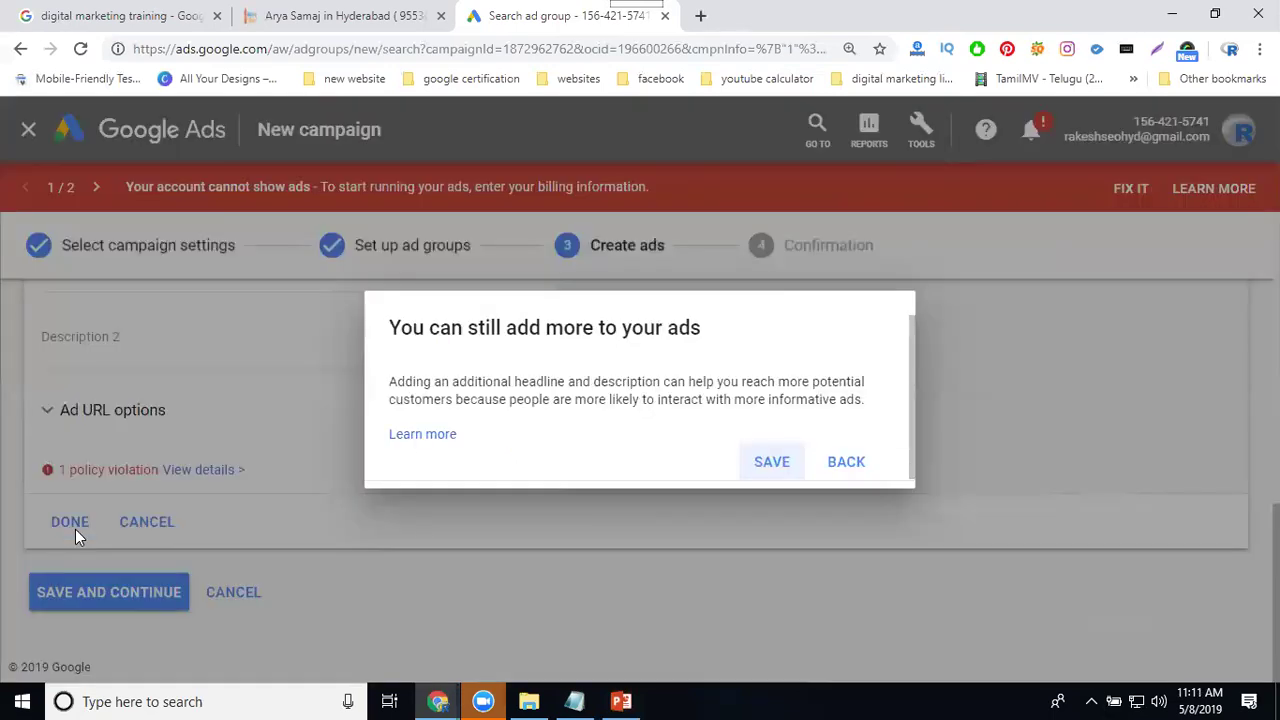
{"action": "left_click", "coordinate": [772, 463]}
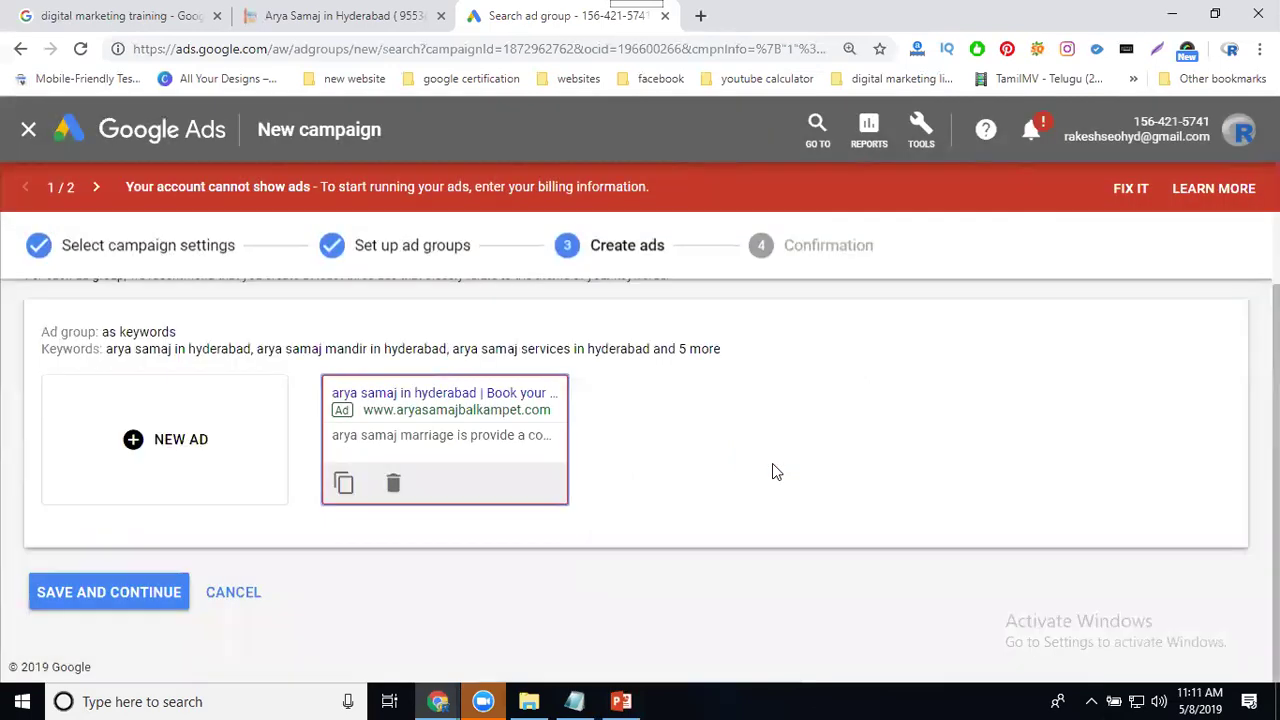
{"action": "left_click", "coordinate": [142, 594]}
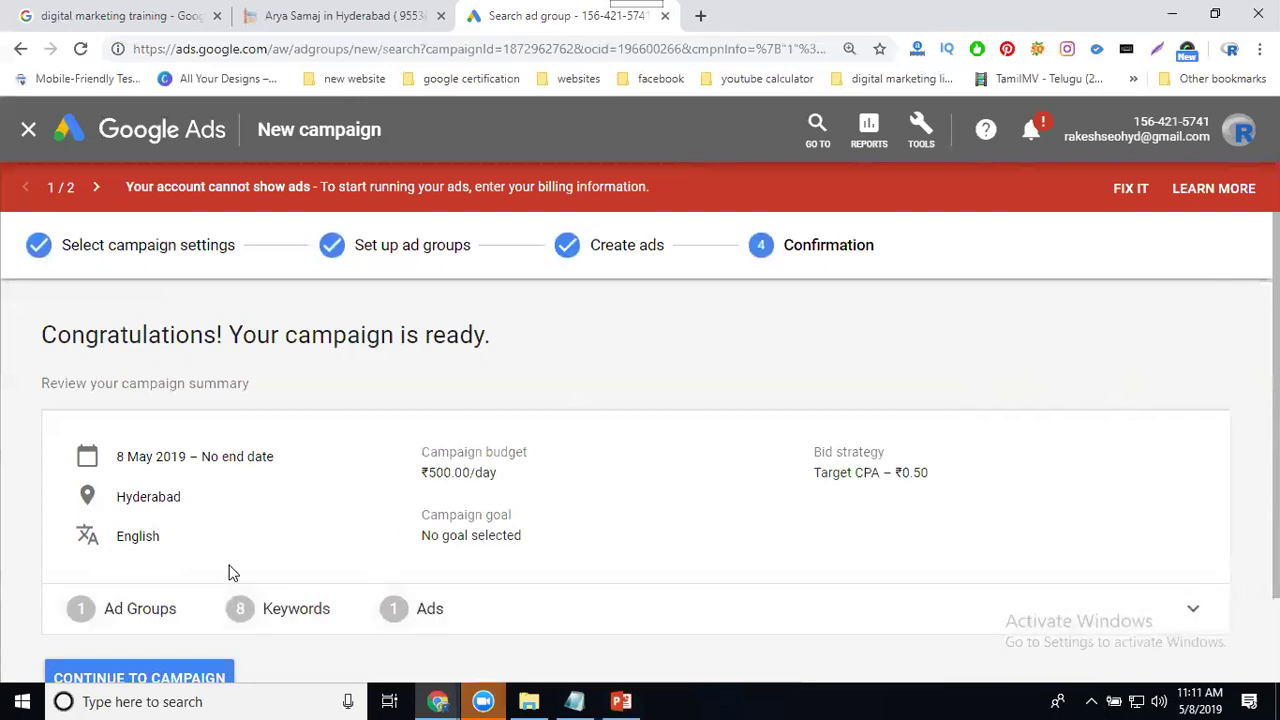
{"action": "scroll", "coordinate": [200, 560], "scroll_direction": "down", "scroll_amount": 1}
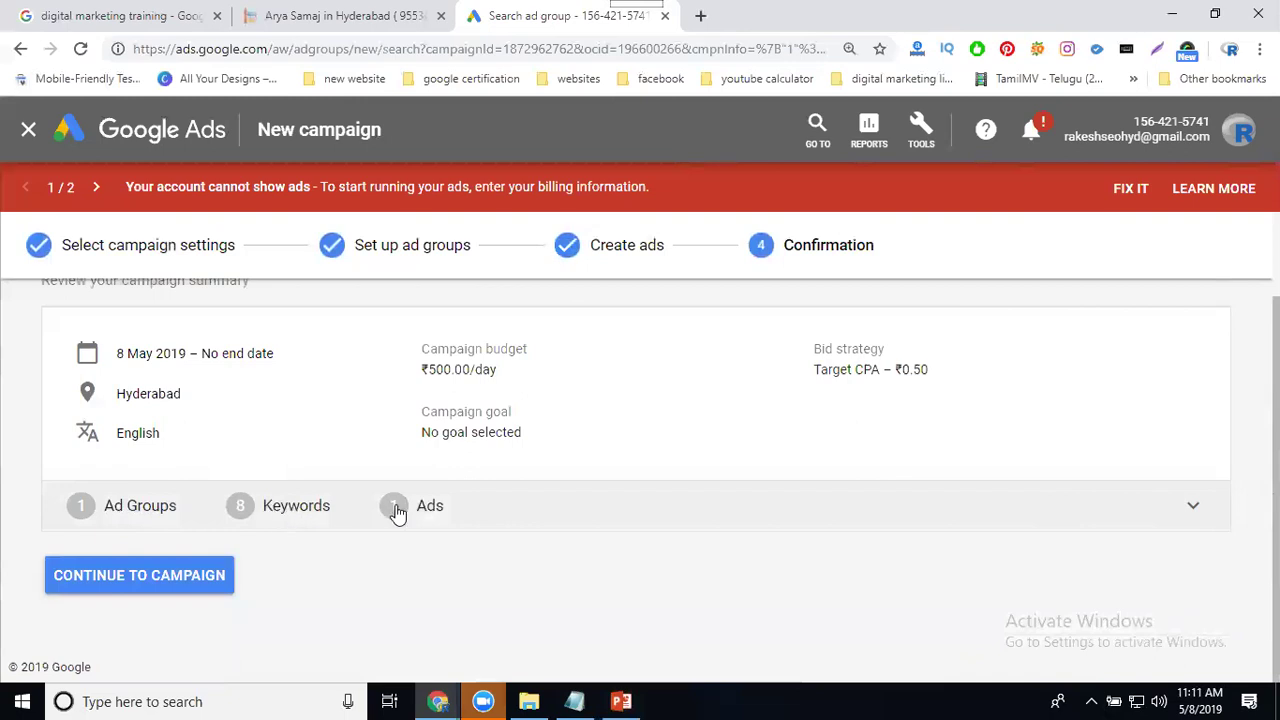
{"action": "left_click", "coordinate": [153, 576]}
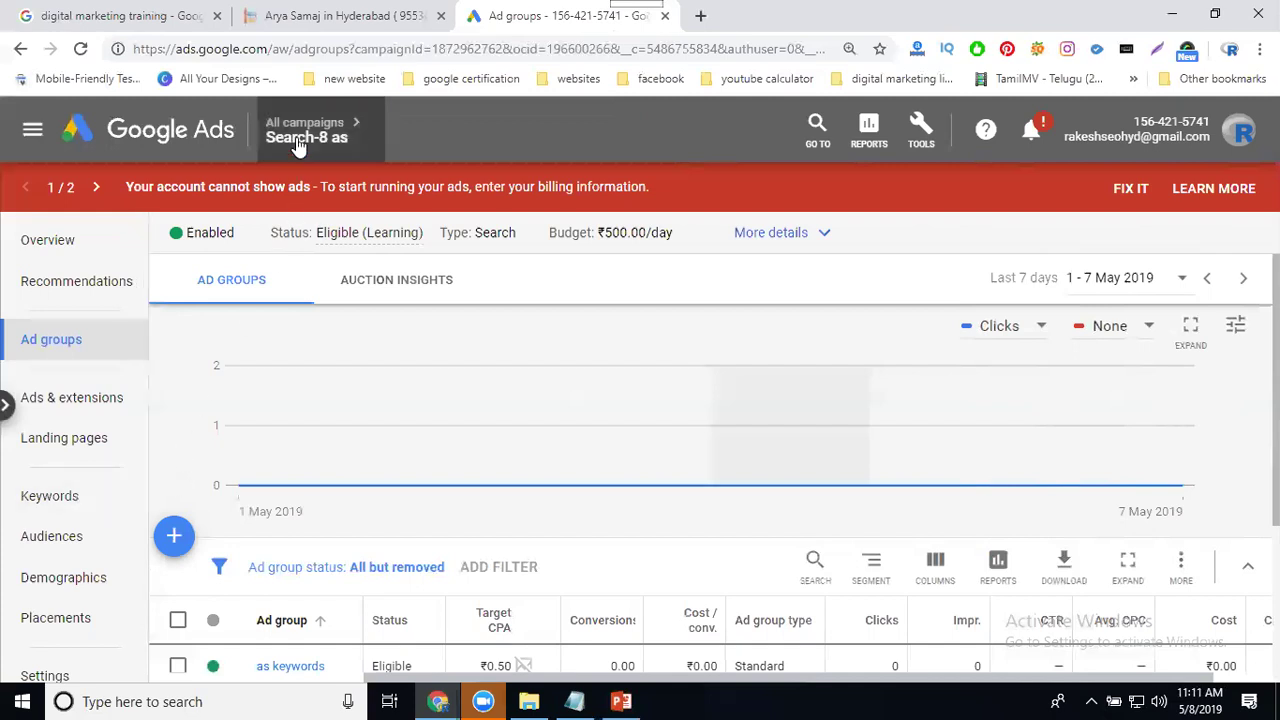
- Go to the list of all campaigns and check the status details of the Search-8 as campaign
{"action": "mouse_move", "coordinate": [297, 145]}
{"action": "left_click", "coordinate": [279, 198]}
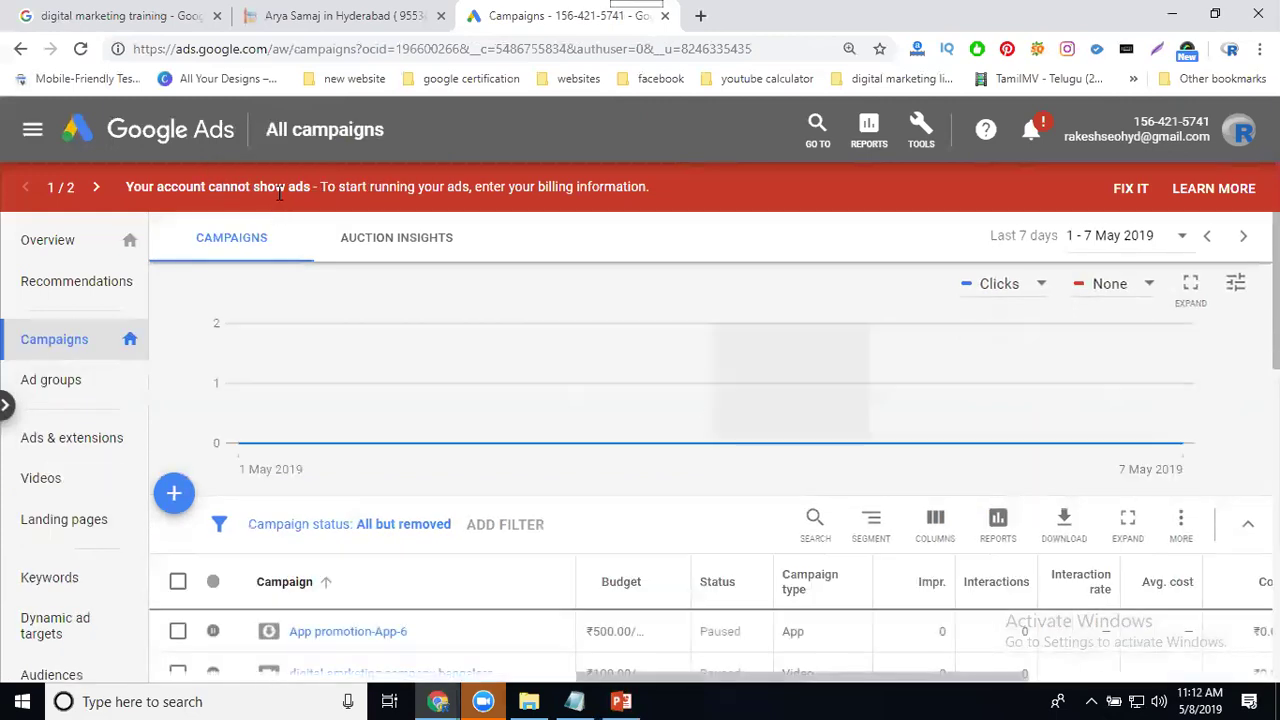
{"action": "scroll", "coordinate": [323, 423], "scroll_direction": "down", "scroll_amount": 5}
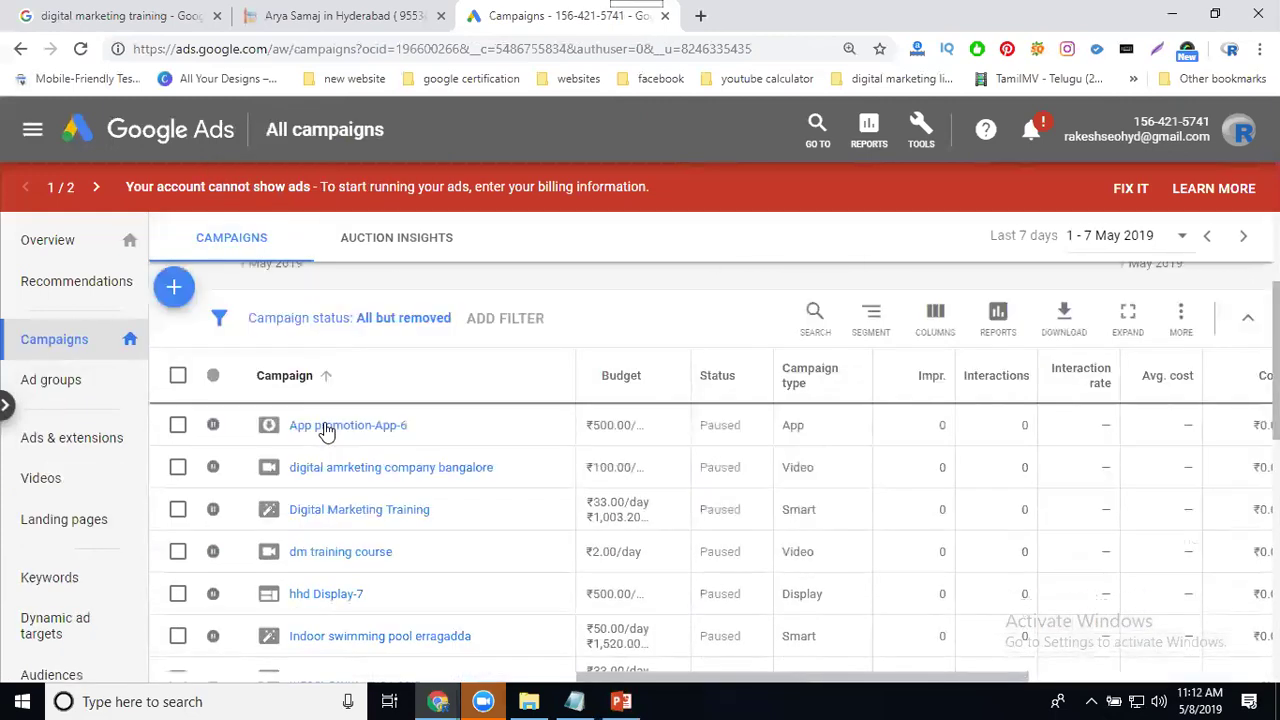
{"action": "scroll", "coordinate": [508, 514], "scroll_direction": "down", "scroll_amount": 1}
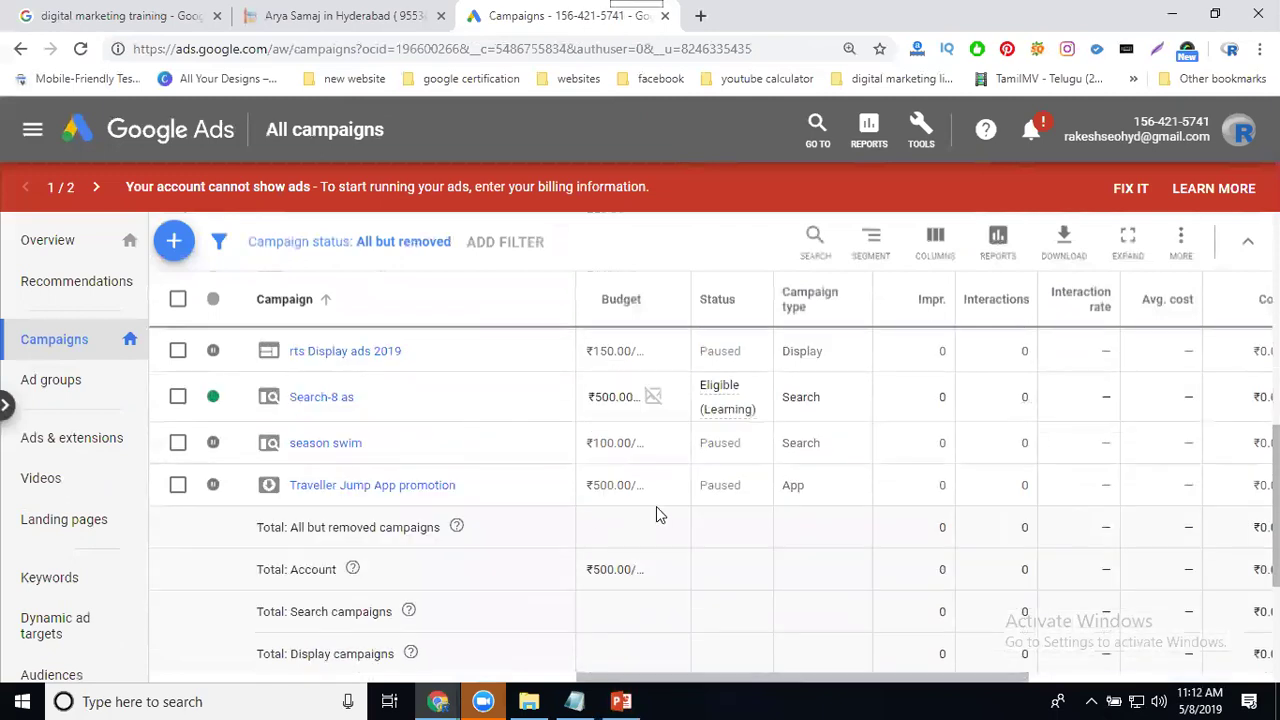
{"action": "mouse_move", "coordinate": [730, 398]}
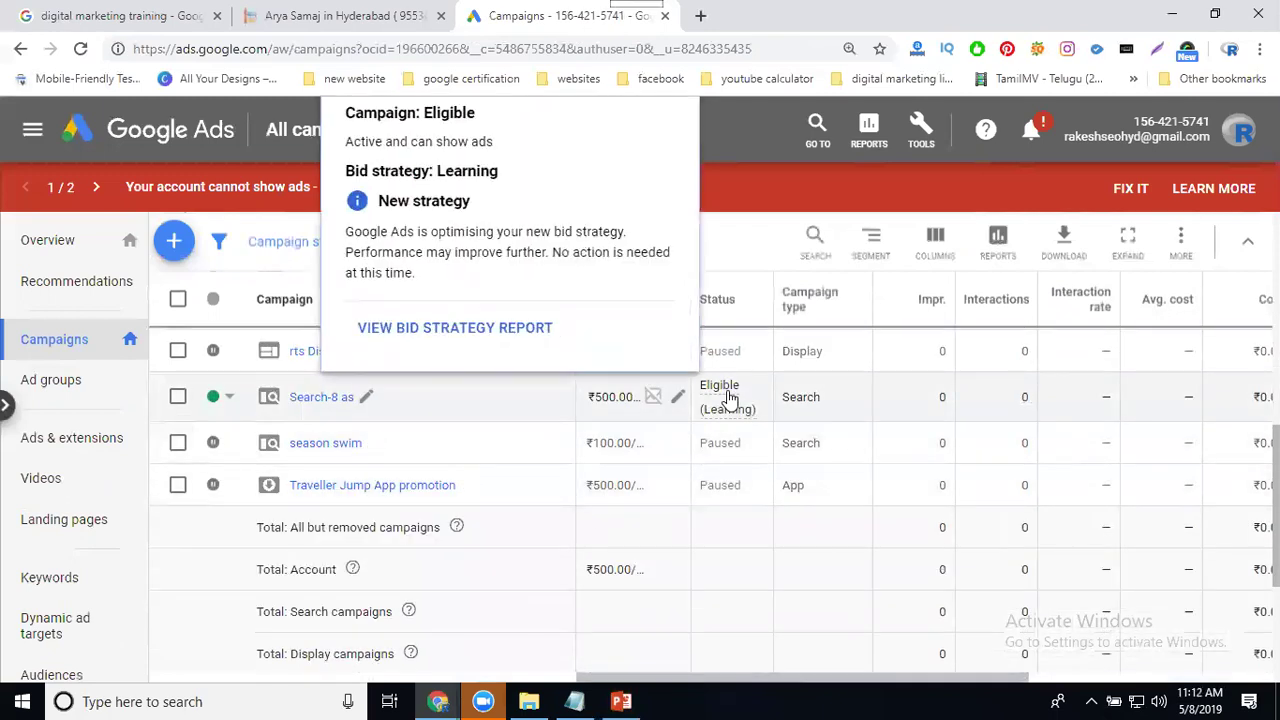
- Open the Search-8 as campaign and go into its "as keywords" ad group
{"action": "left_click", "coordinate": [321, 397]}
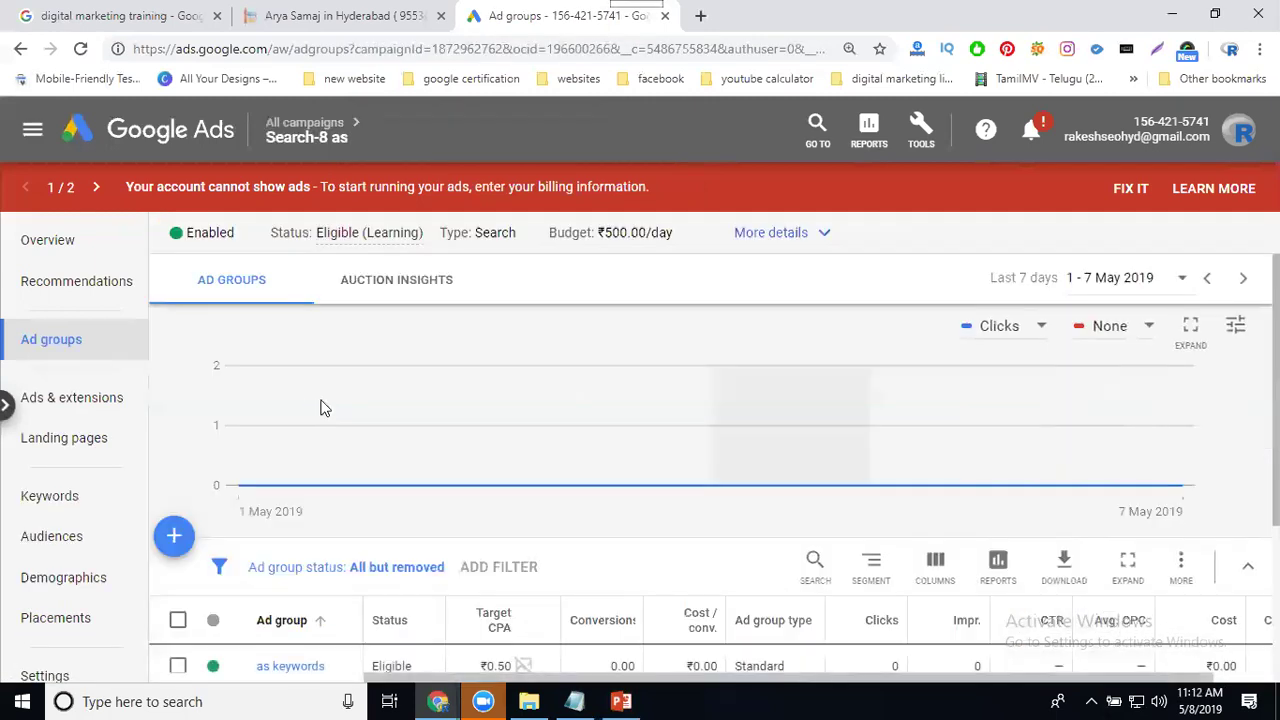
{"action": "scroll", "coordinate": [321, 407], "scroll_direction": "down", "scroll_amount": 2}
{"action": "left_click", "coordinate": [282, 414]}
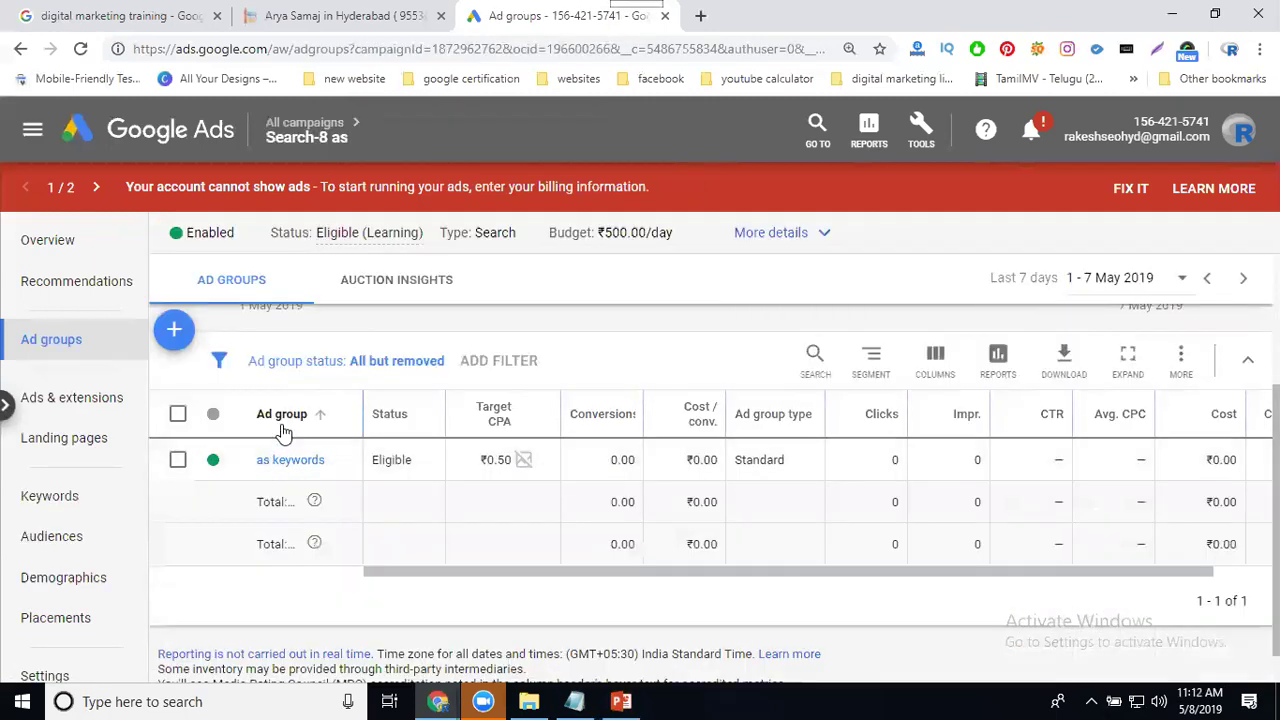
{"action": "scroll", "coordinate": [290, 478], "scroll_direction": "up", "scroll_amount": 2}
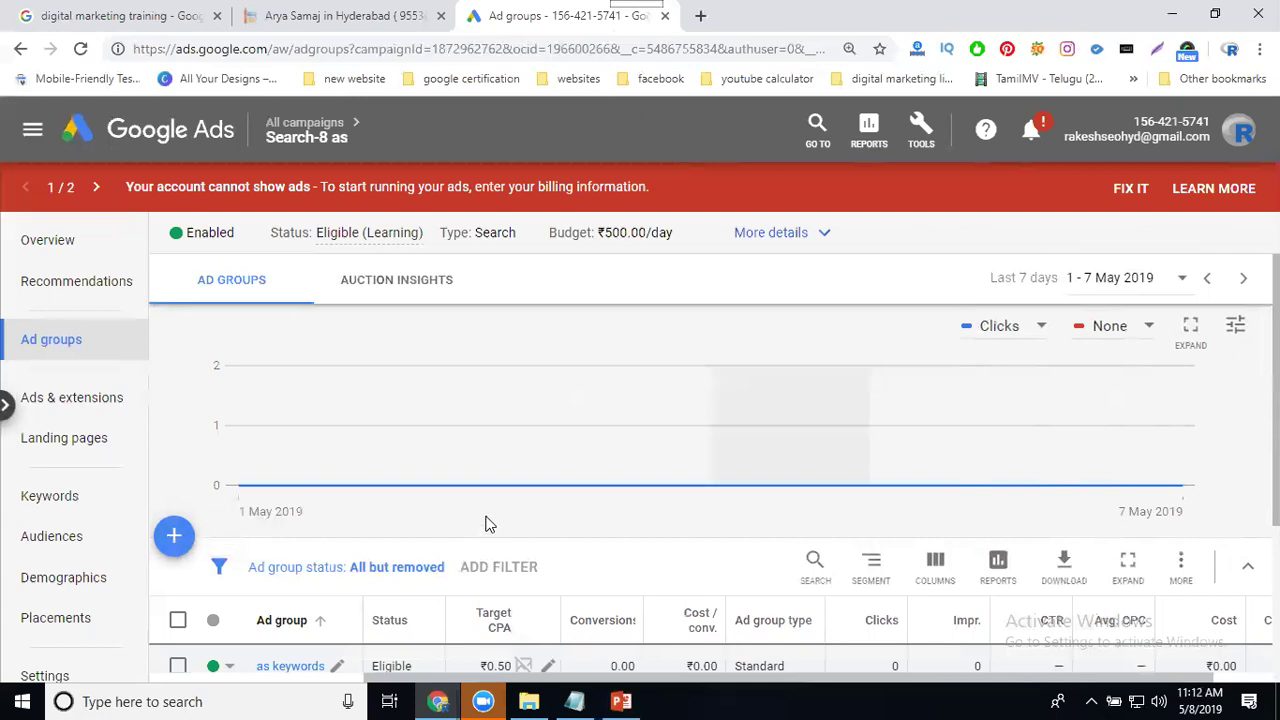
{"action": "scroll", "coordinate": [484, 518], "scroll_direction": "down", "scroll_amount": 2}
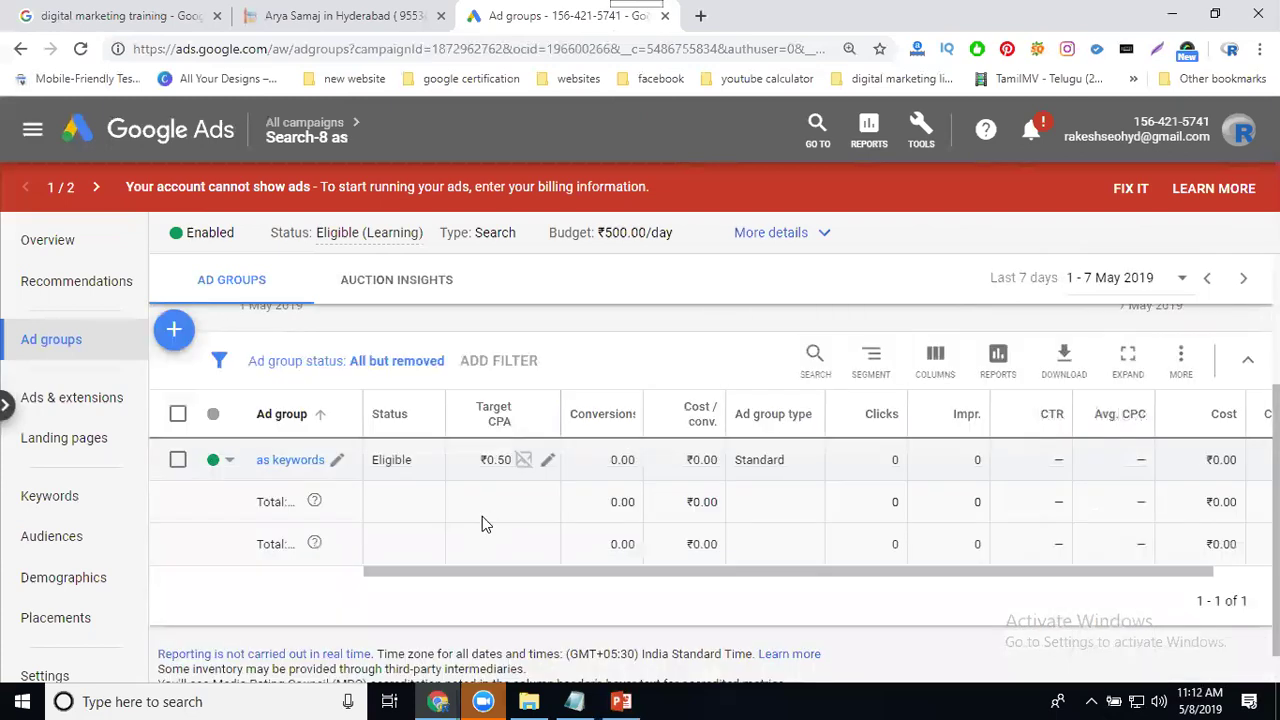
{"action": "left_click", "coordinate": [280, 460]}
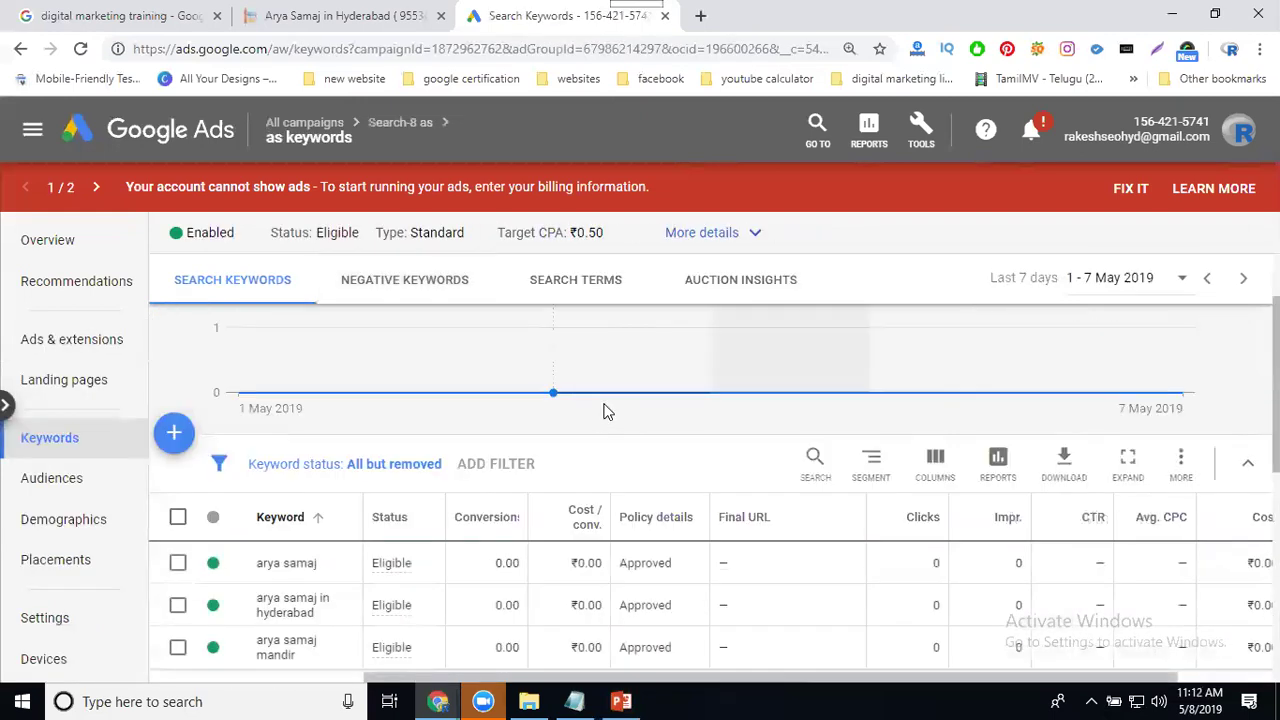
- Check the keyword statuses and pause the low-search-volume keywords "arya samaj services" and "arya samaj services in hyderabad"
{"action": "scroll", "coordinate": [603, 409], "scroll_direction": "down", "scroll_amount": 2}
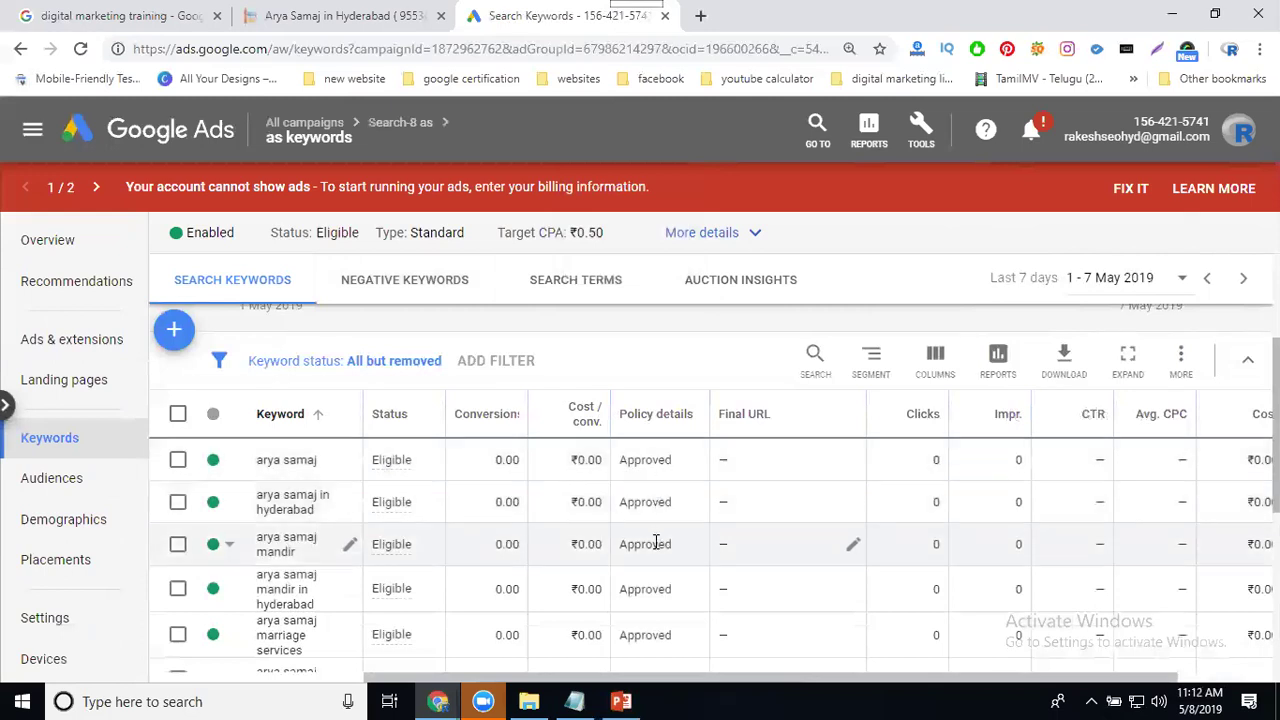
{"action": "scroll", "coordinate": [650, 545], "scroll_direction": "down", "scroll_amount": 2}
{"action": "mouse_move", "coordinate": [405, 530]}
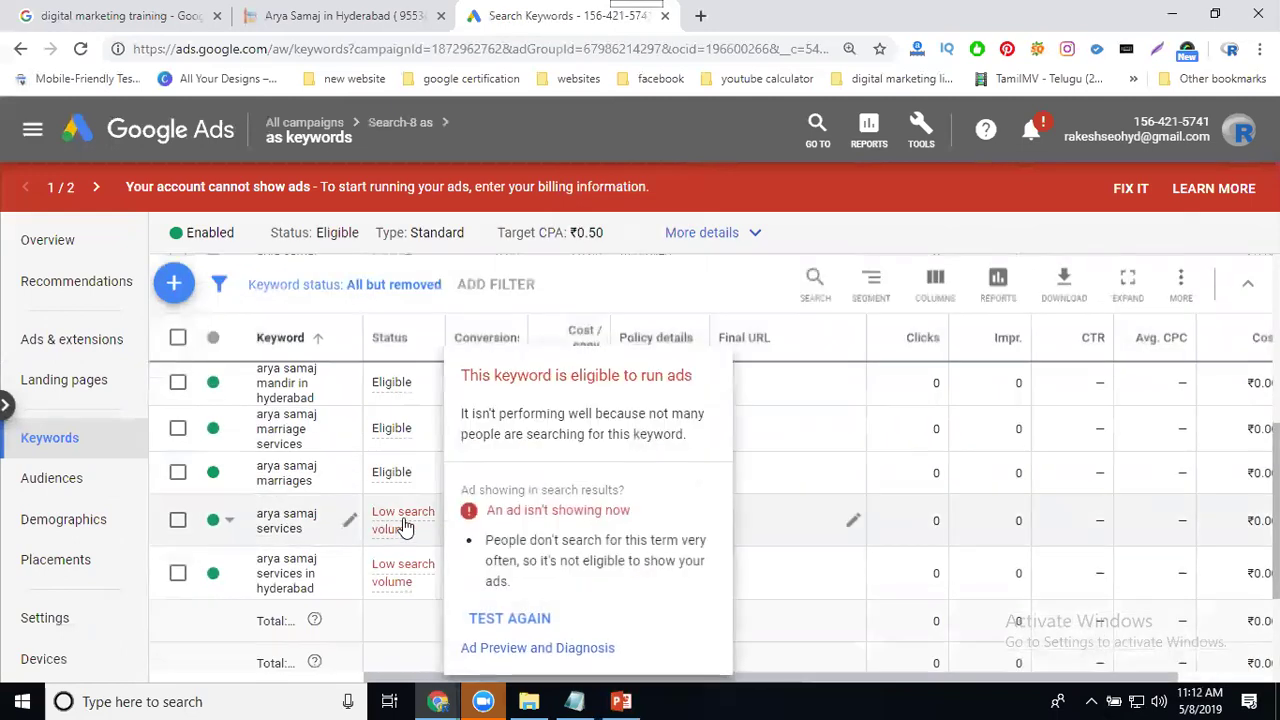
{"action": "left_click", "coordinate": [222, 520]}
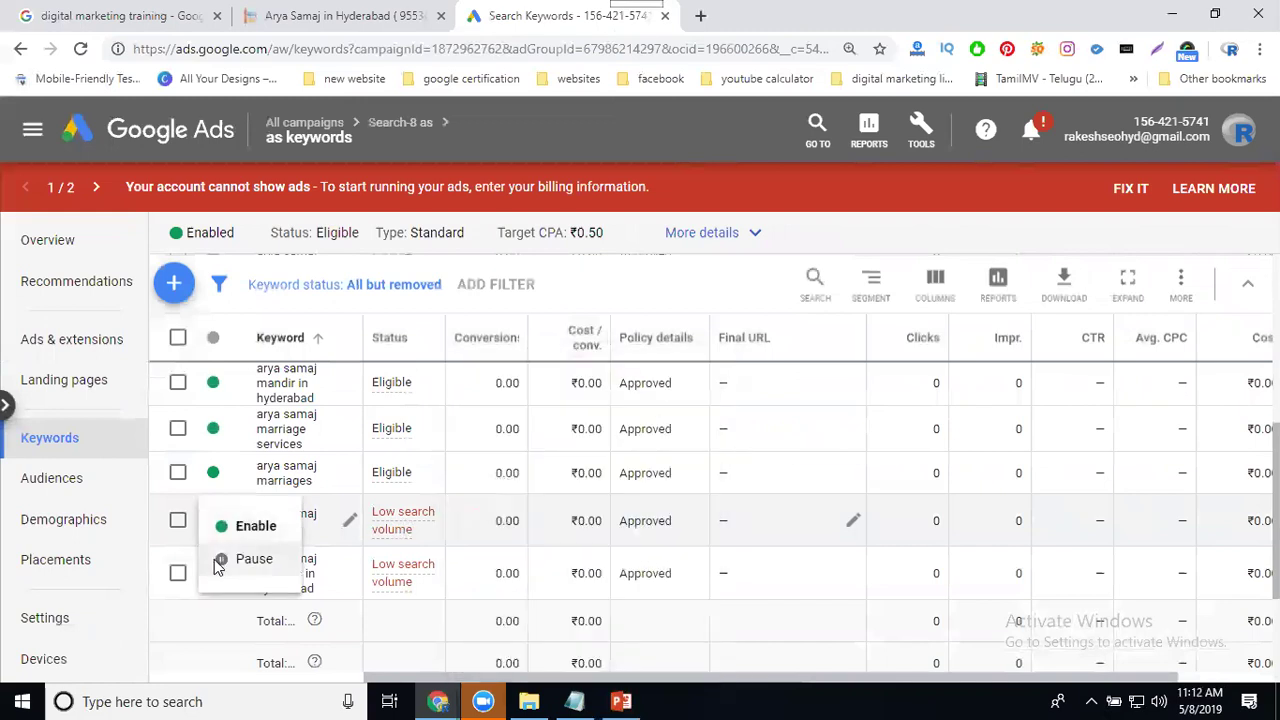
{"action": "left_click", "coordinate": [216, 562]}
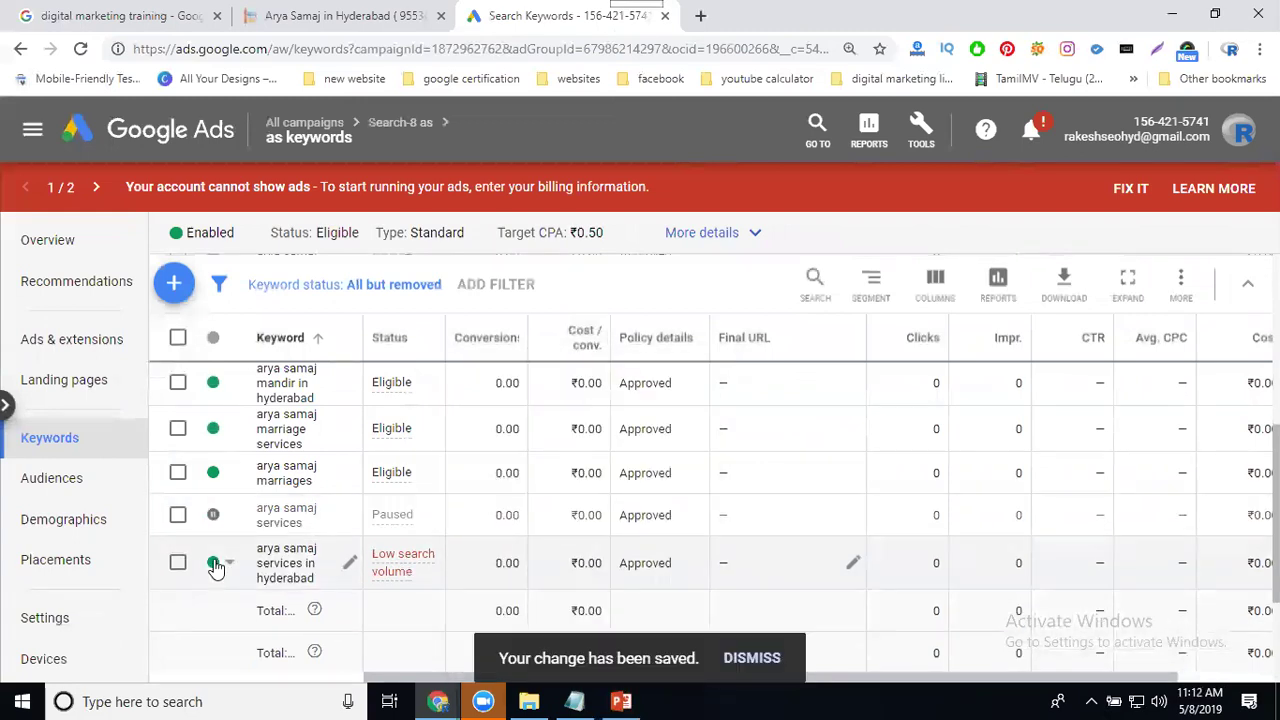
{"action": "left_click", "coordinate": [226, 566]}
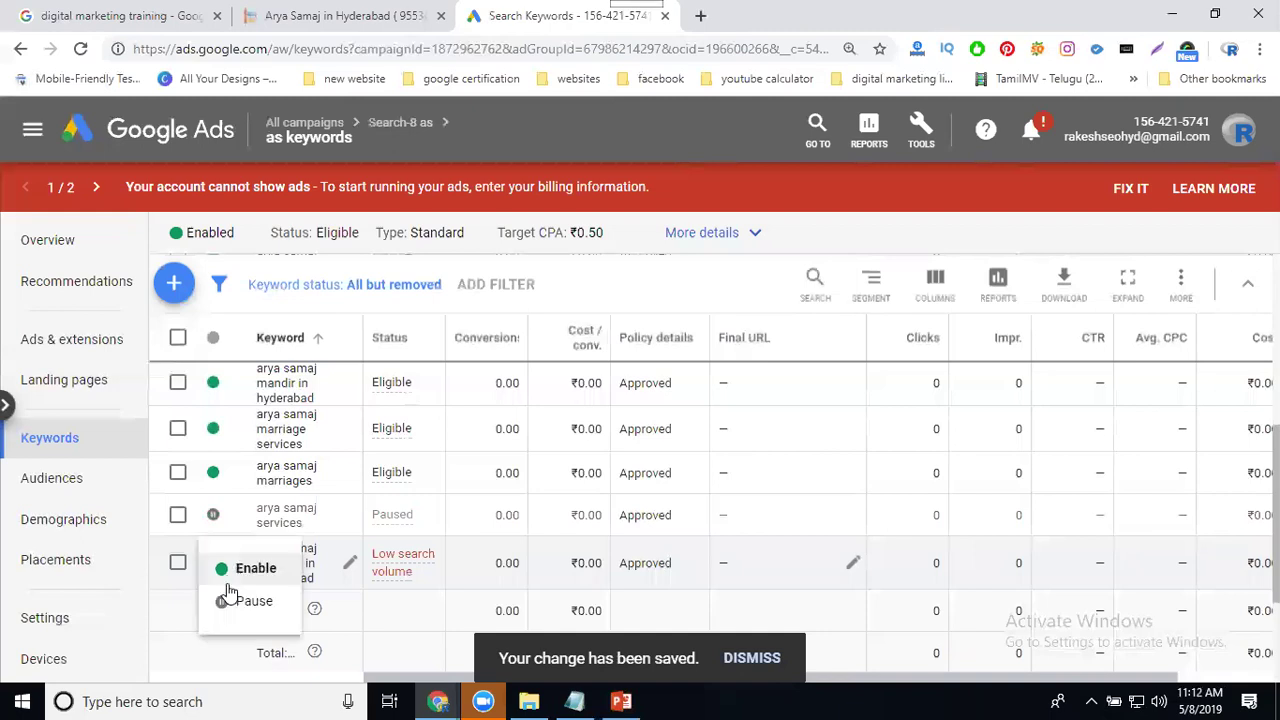
{"action": "left_click", "coordinate": [227, 600]}
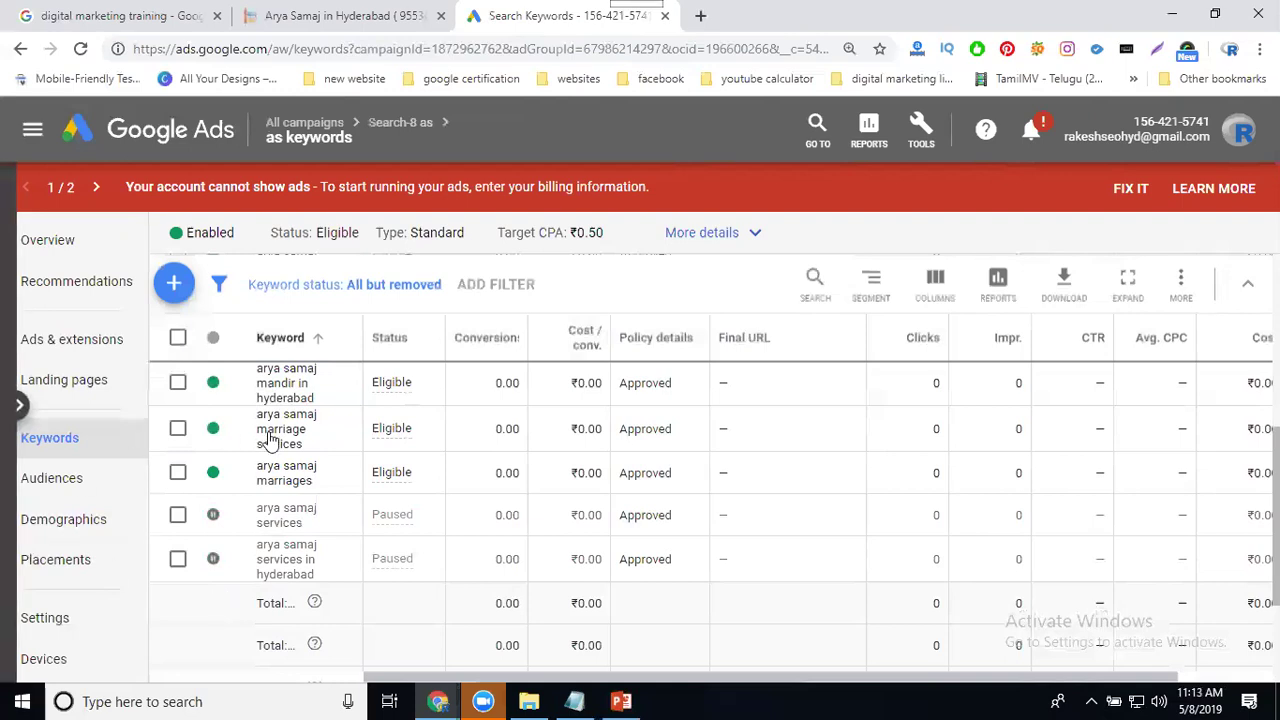
- Change the keyword "arya samaj" to exact match and save it
{"action": "scroll", "coordinate": [278, 492], "scroll_direction": "up", "scroll_amount": 3}
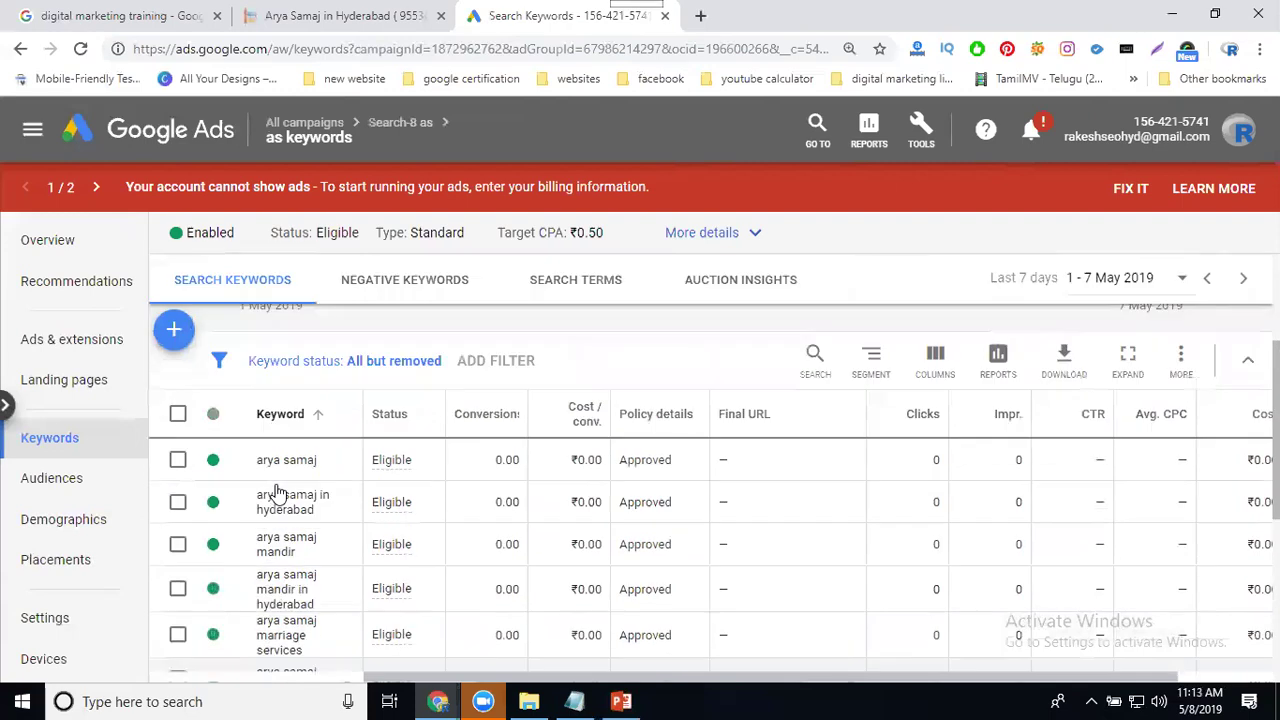
{"action": "mouse_move", "coordinate": [387, 460]}
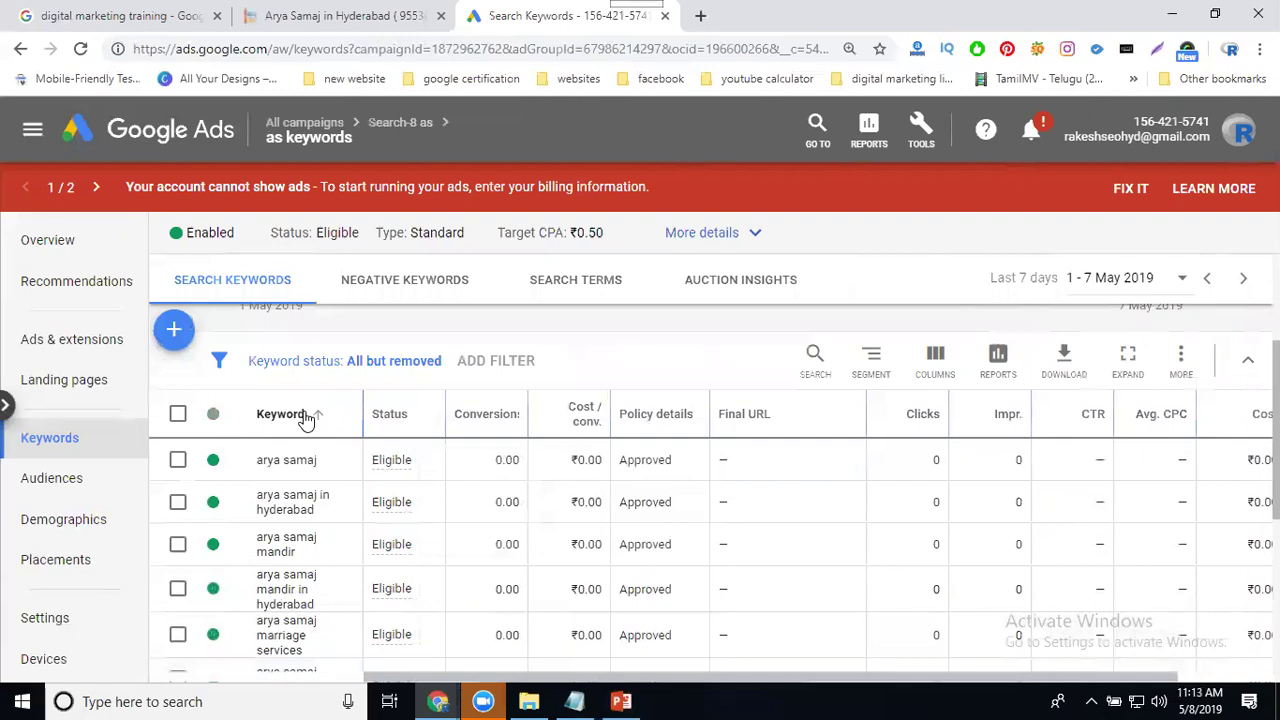
{"action": "scroll", "coordinate": [557, 391], "scroll_direction": "down", "scroll_amount": 2}
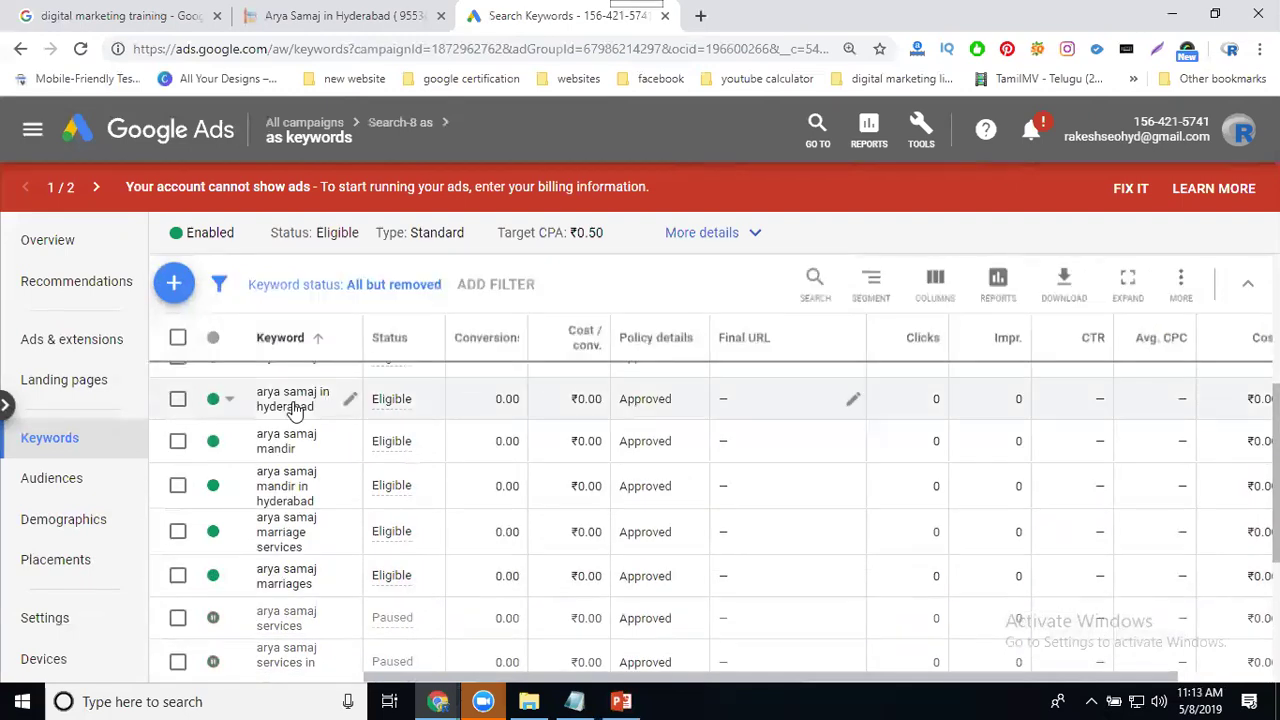
{"action": "scroll", "coordinate": [295, 412], "scroll_direction": "up", "scroll_amount": 2}
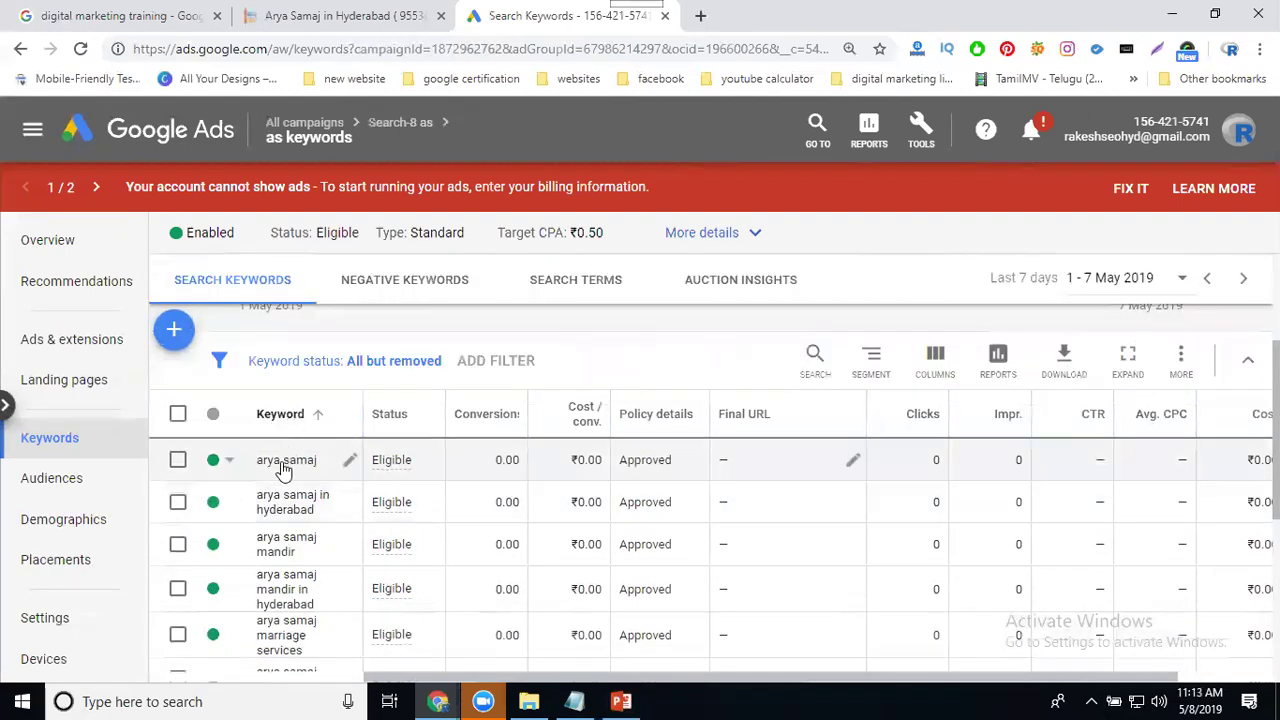
{"action": "left_click", "coordinate": [285, 466]}
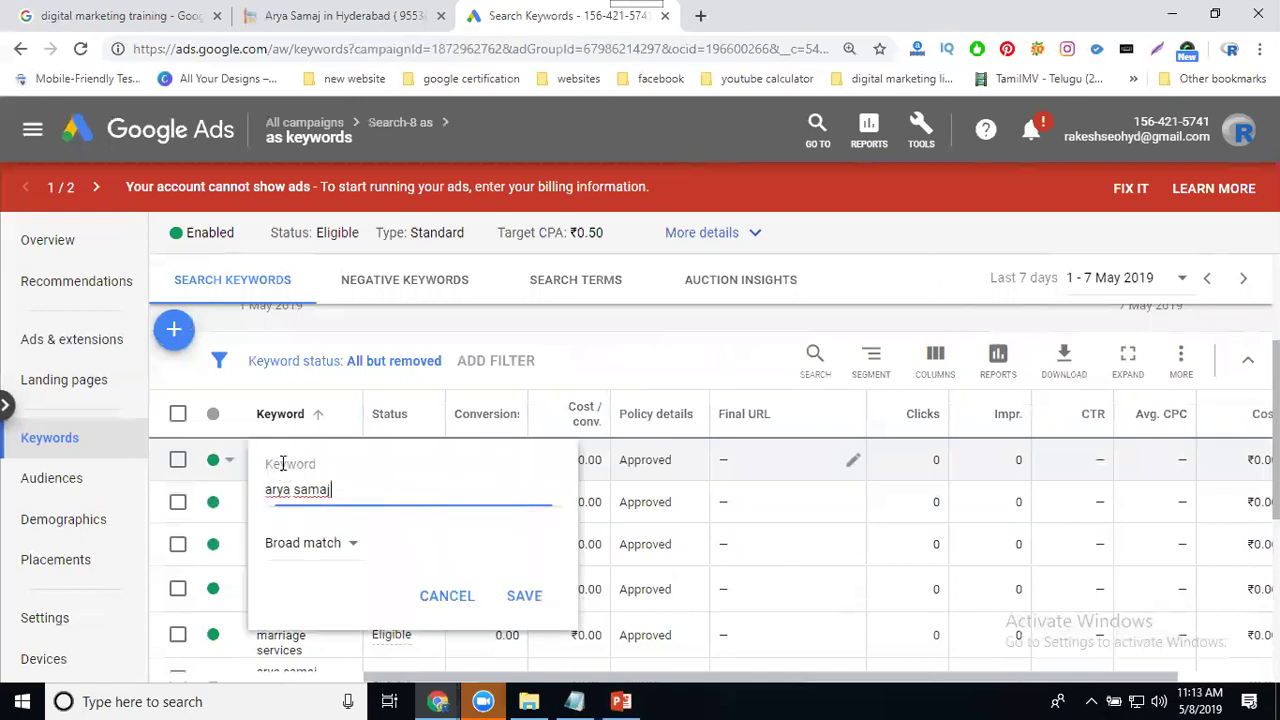
{"action": "left_click", "coordinate": [295, 545]}
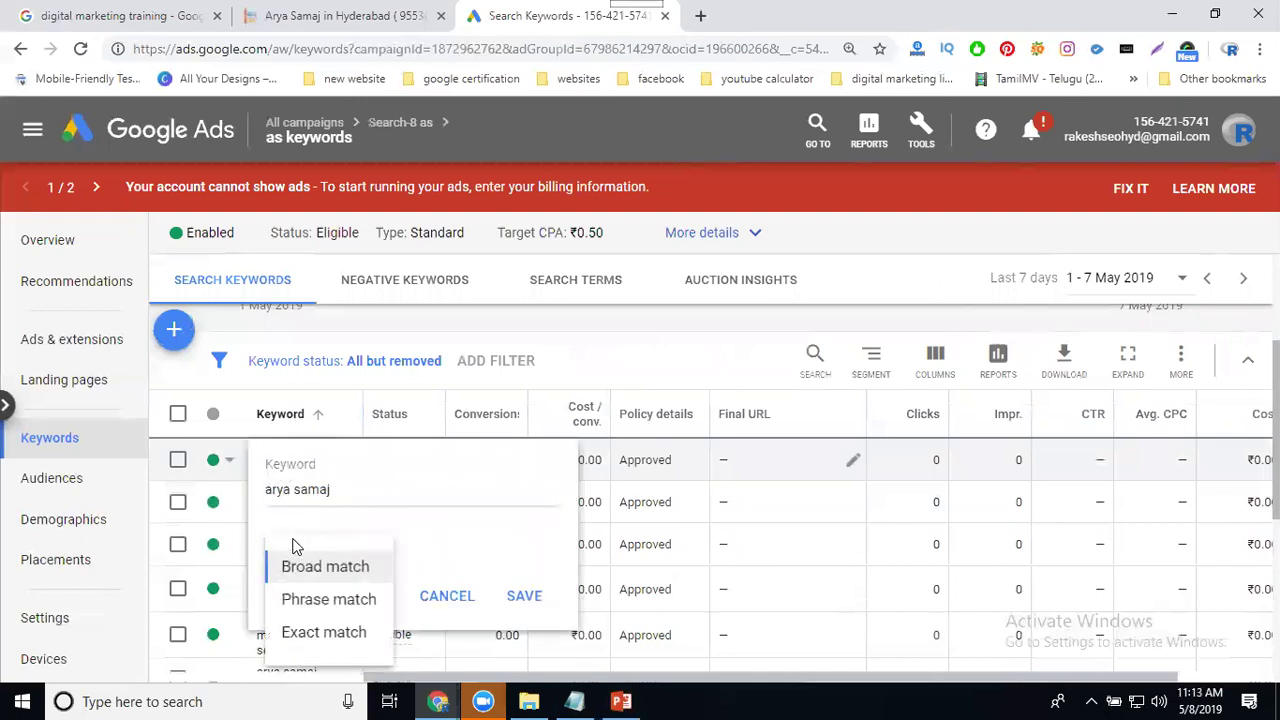
{"action": "left_click", "coordinate": [296, 632]}
{"action": "left_click", "coordinate": [545, 600]}
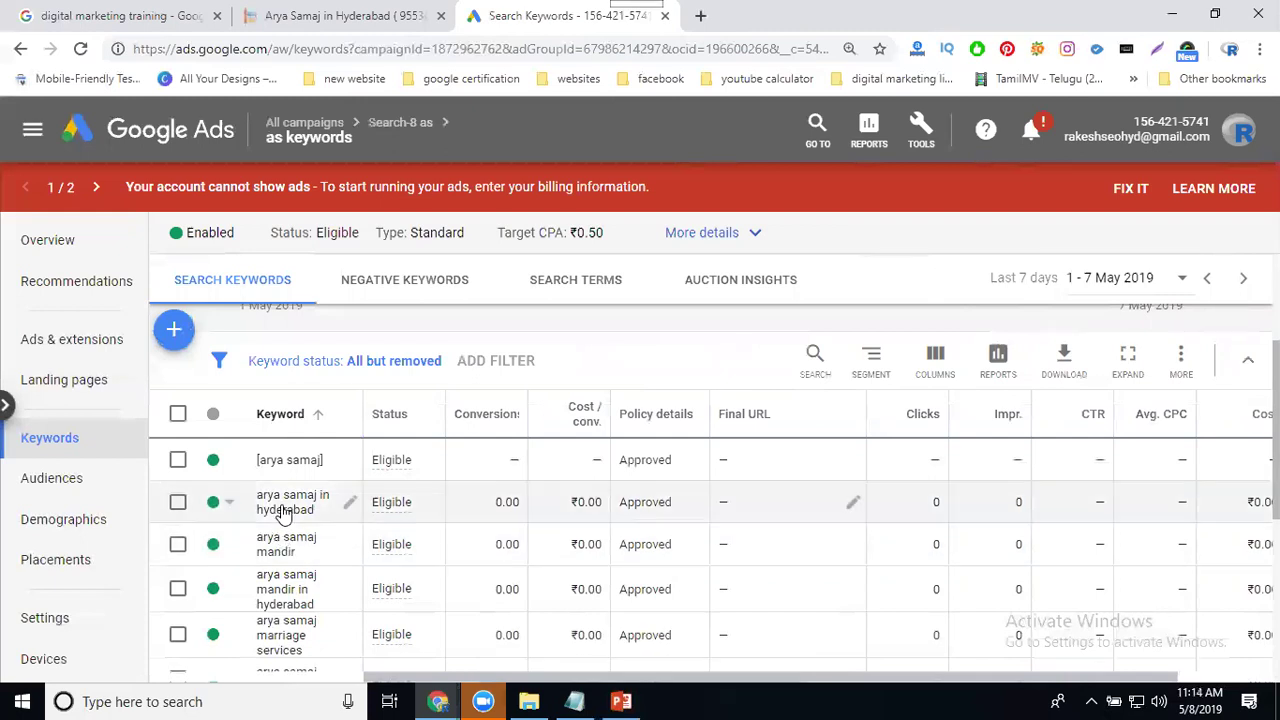
- Change the keyword "arya samaj in hyderabad" to exact match and save it
{"action": "left_click", "coordinate": [284, 513]}
{"action": "left_click", "coordinate": [306, 592]}
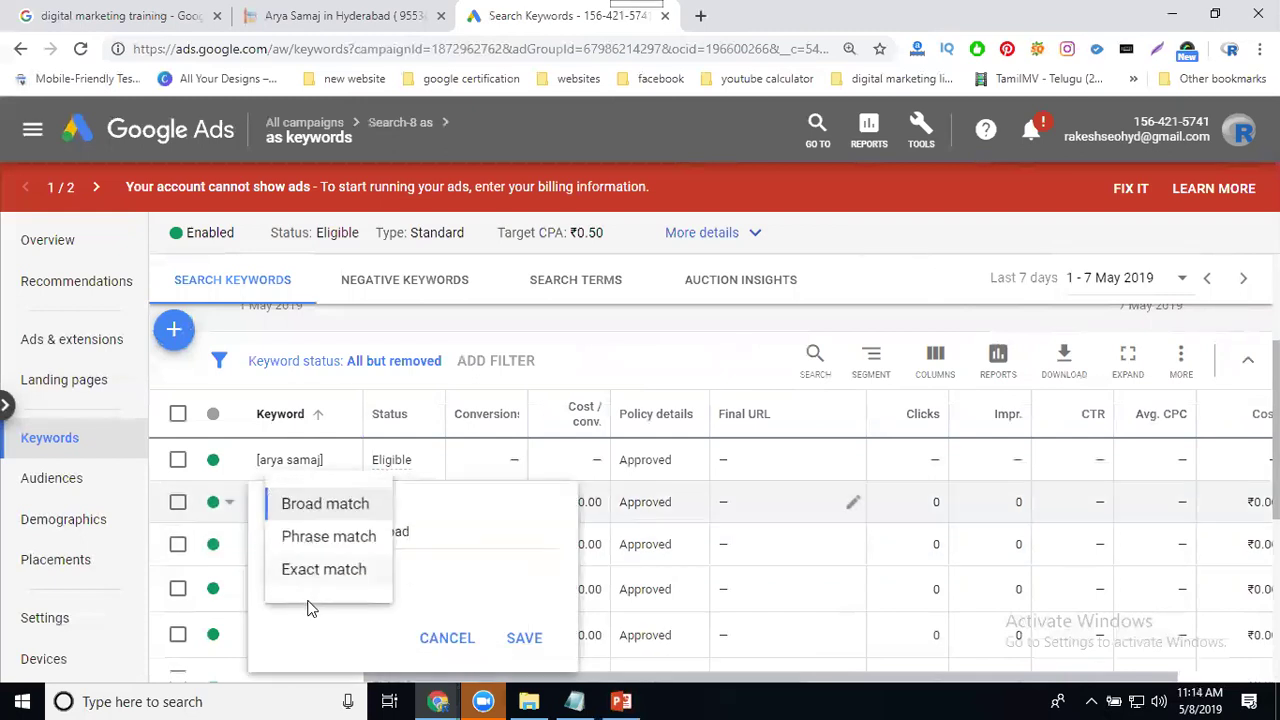
{"action": "left_click", "coordinate": [320, 578]}
{"action": "left_click", "coordinate": [506, 641]}
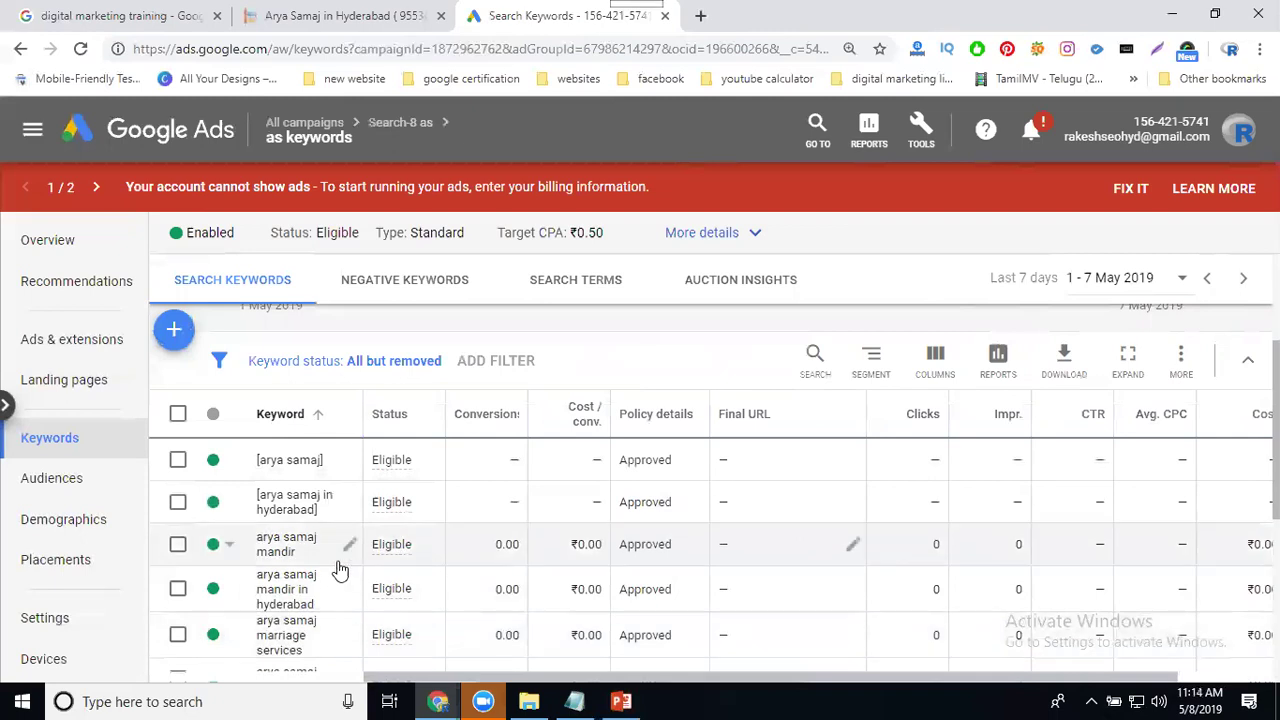
- Change the keyword "arya samaj mandir" to exact match and save it
{"action": "left_click", "coordinate": [292, 550]}
{"action": "left_click", "coordinate": [295, 596]}
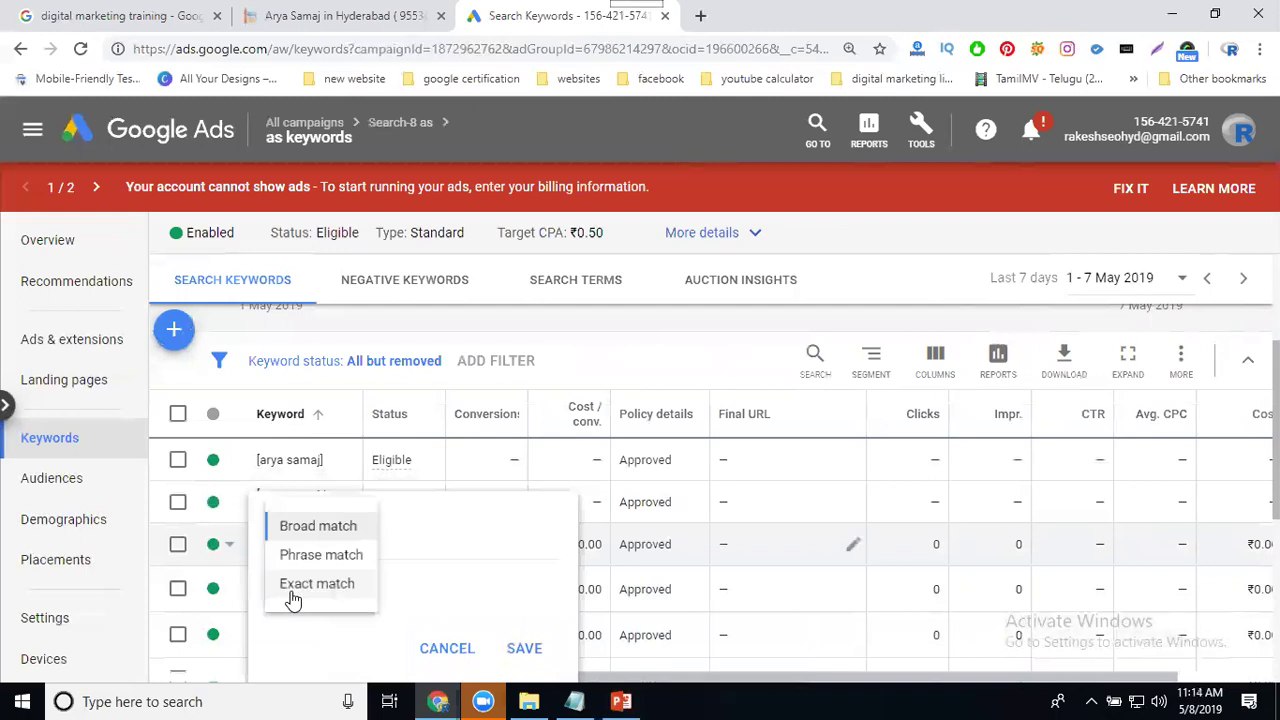
{"action": "left_click", "coordinate": [298, 583]}
{"action": "left_click", "coordinate": [522, 649]}
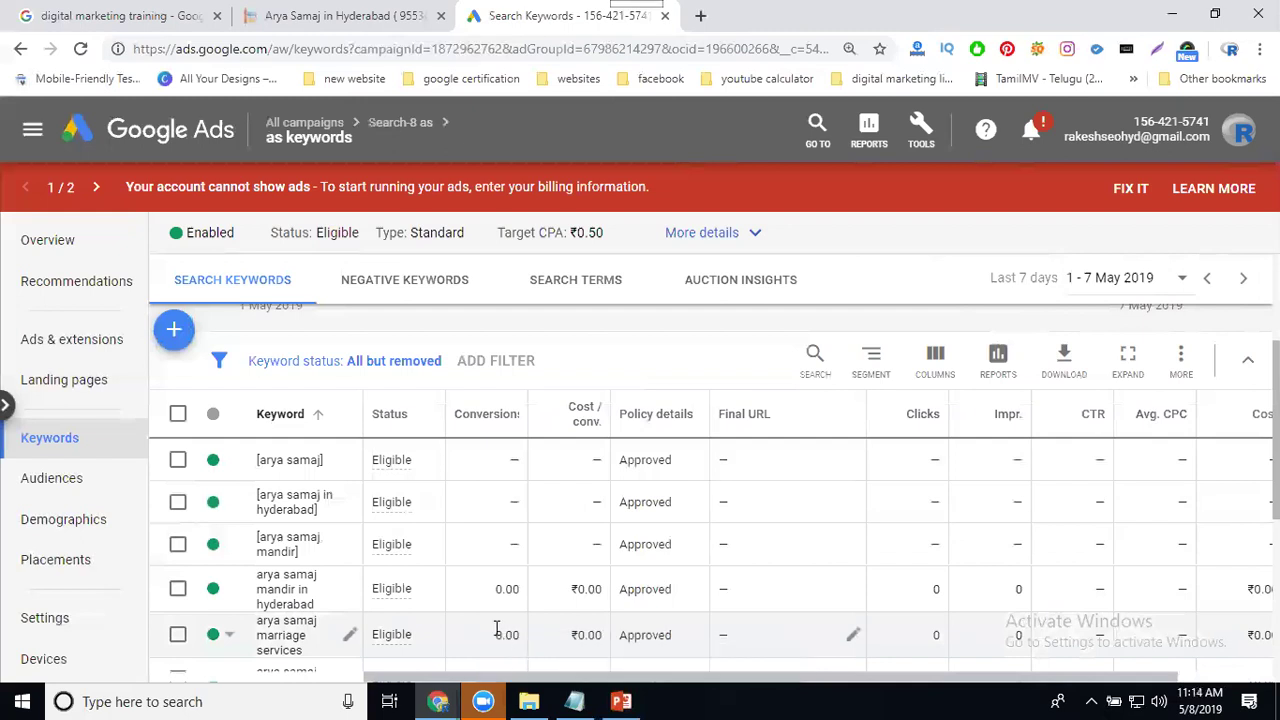
- Change the keyword "arya samaj mandir in hyderabad" to exact match and save it
{"action": "scroll", "coordinate": [250, 520], "scroll_direction": "down", "scroll_amount": 2}
{"action": "left_click", "coordinate": [349, 486]}
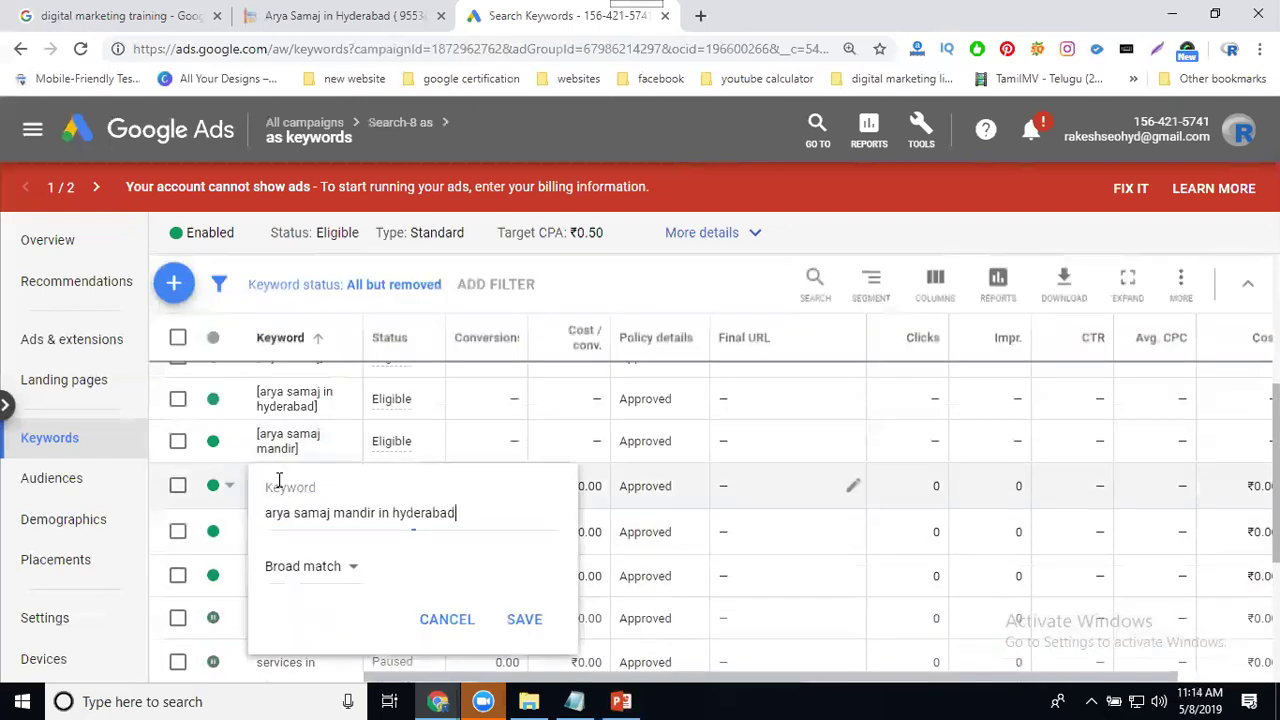
{"action": "left_click", "coordinate": [310, 566]}
{"action": "left_click", "coordinate": [308, 552]}
{"action": "left_click", "coordinate": [523, 619]}
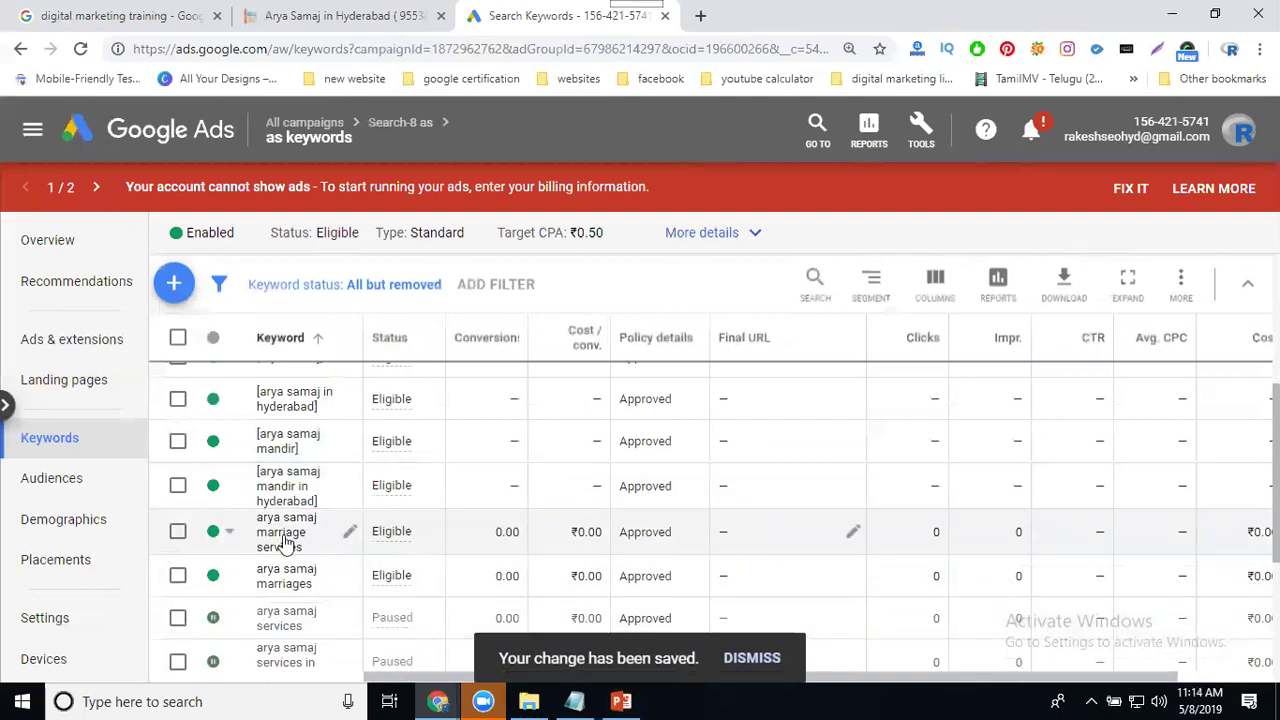
- Change the keyword "arya samaj marriage services" to phrase match and save it
{"action": "left_click", "coordinate": [349, 531]}
{"action": "left_click", "coordinate": [288, 594]}
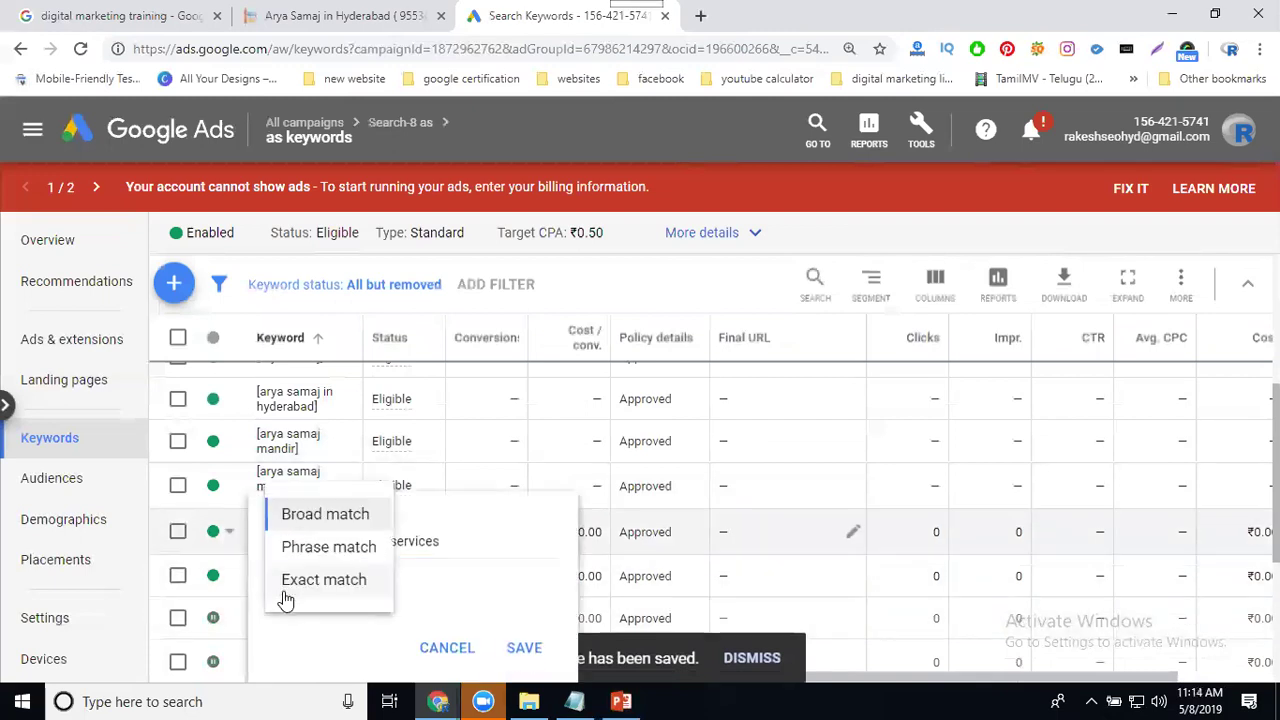
{"action": "left_click", "coordinate": [288, 556]}
{"action": "left_click", "coordinate": [500, 649]}
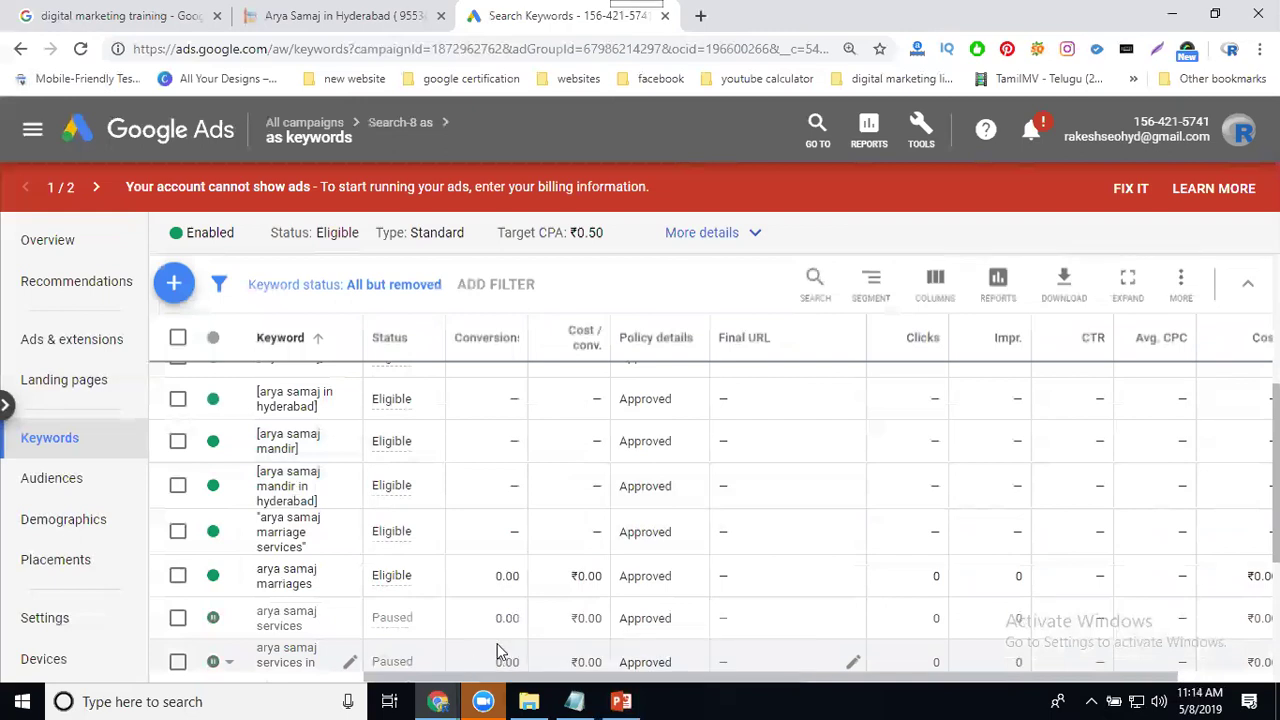
- Change the keyword "arya samaj marriages" to phrase match and save it
{"action": "left_click", "coordinate": [297, 592]}
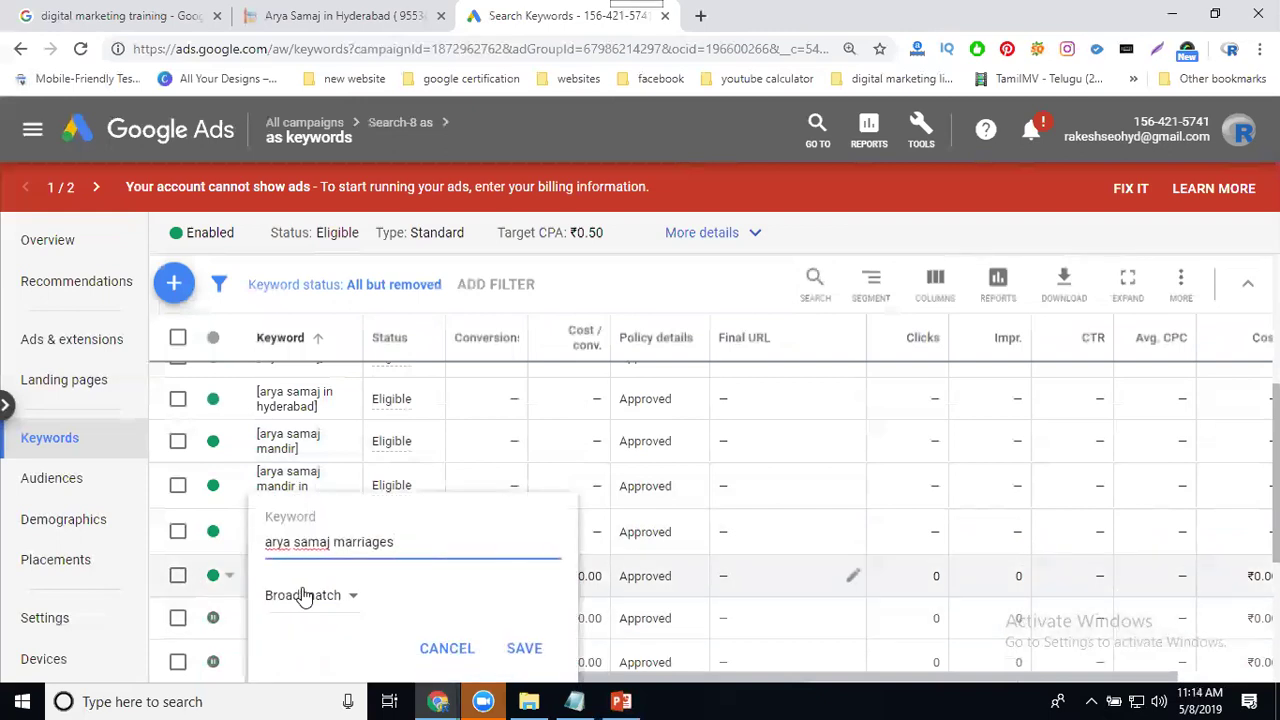
{"action": "left_click", "coordinate": [306, 597]}
{"action": "left_click", "coordinate": [300, 548]}
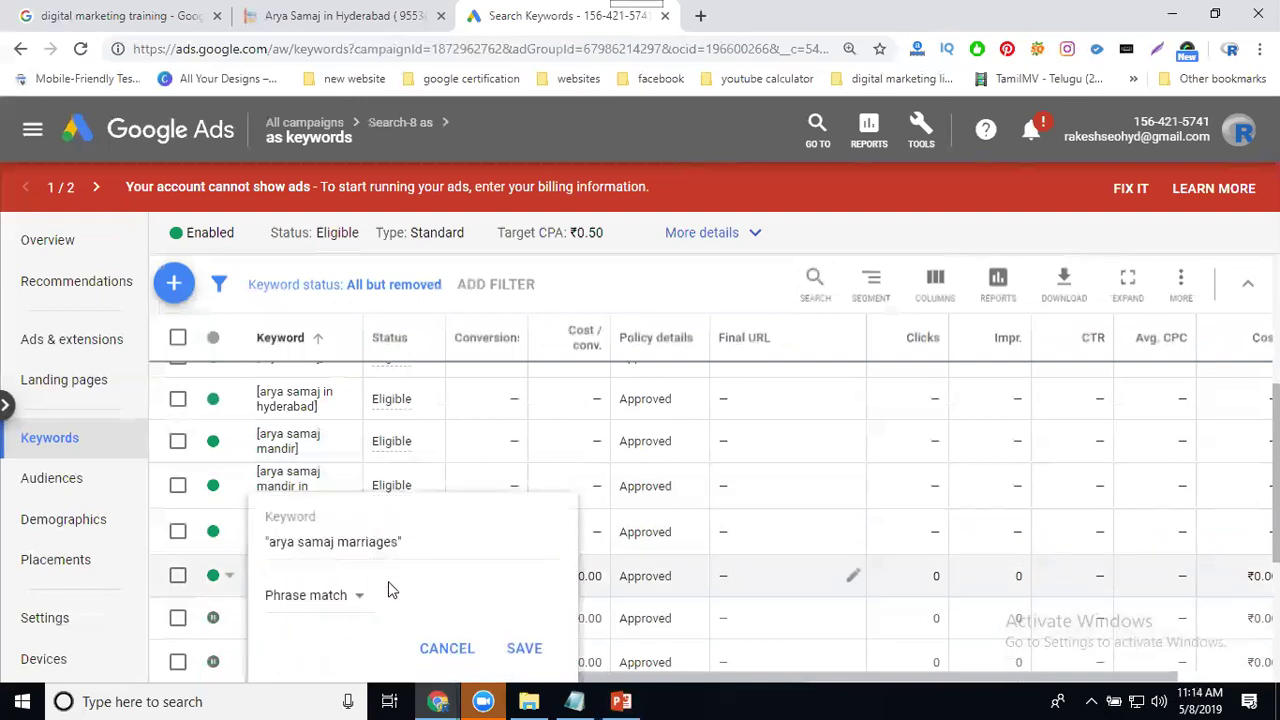
{"action": "left_click", "coordinate": [512, 646]}
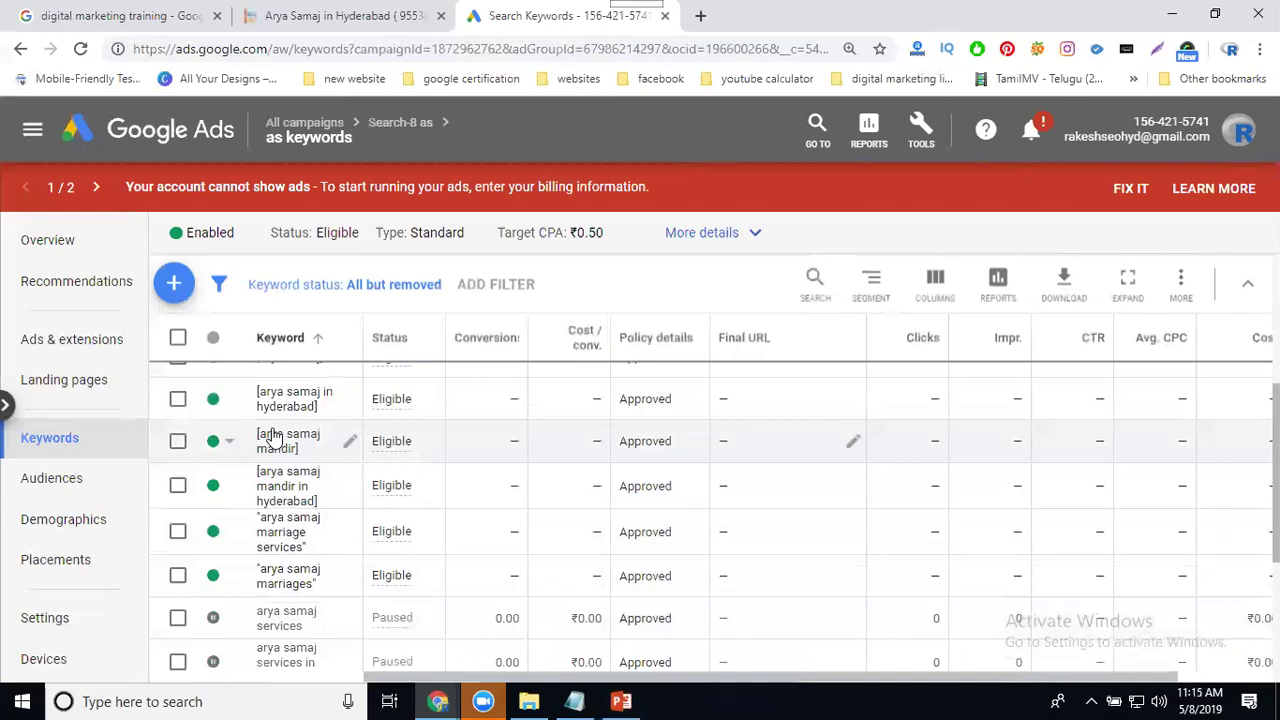
- Set the keyword "arya samaj" back to broad match, save it and look over the keyword list
{"action": "scroll", "coordinate": [360, 445], "scroll_direction": "up", "scroll_amount": 5}
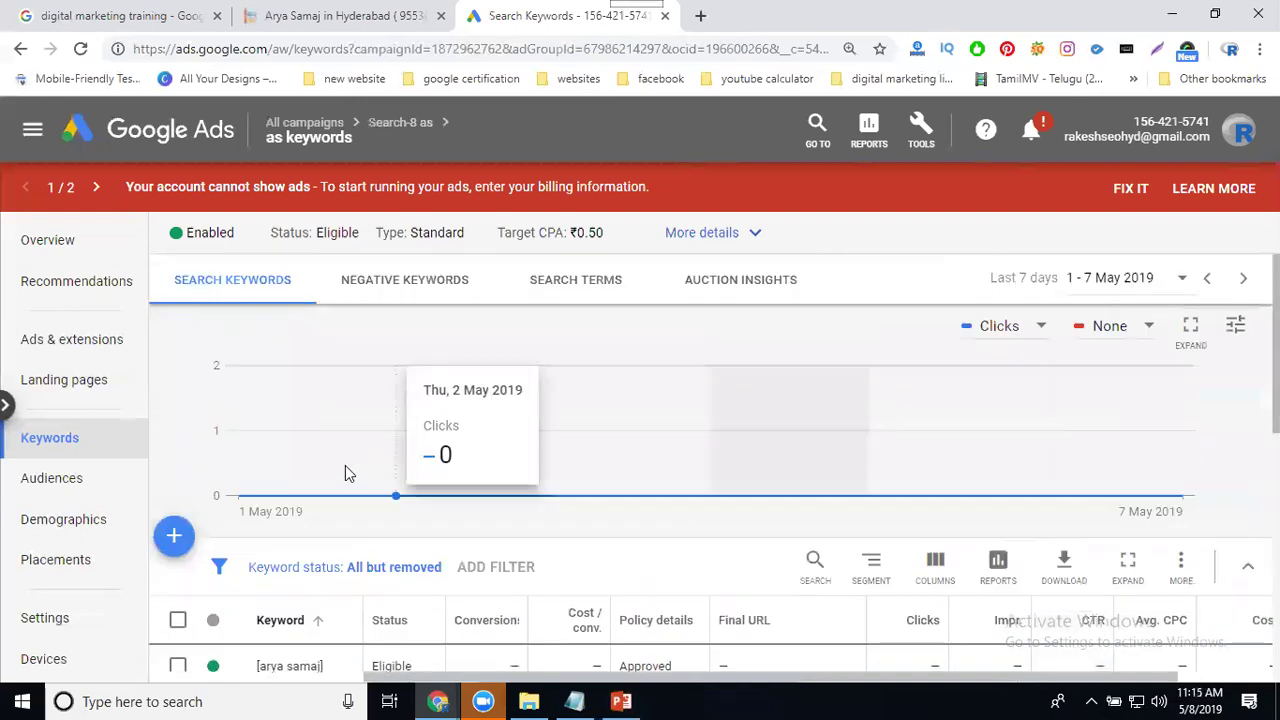
{"action": "scroll", "coordinate": [340, 470], "scroll_direction": "down", "scroll_amount": 3}
{"action": "left_click", "coordinate": [309, 462]}
{"action": "left_click", "coordinate": [318, 546]}
{"action": "left_click", "coordinate": [323, 566]}
{"action": "left_click", "coordinate": [545, 594]}
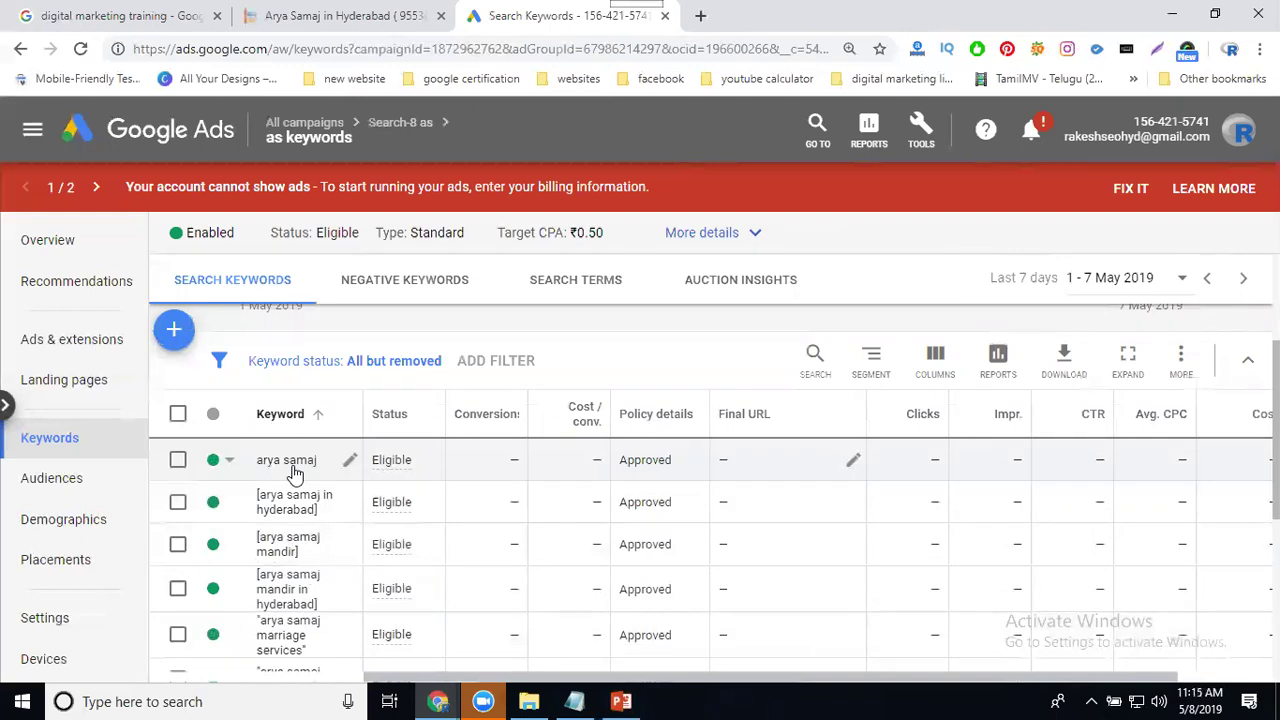
{"action": "scroll", "coordinate": [340, 460], "scroll_direction": "down", "scroll_amount": 3}
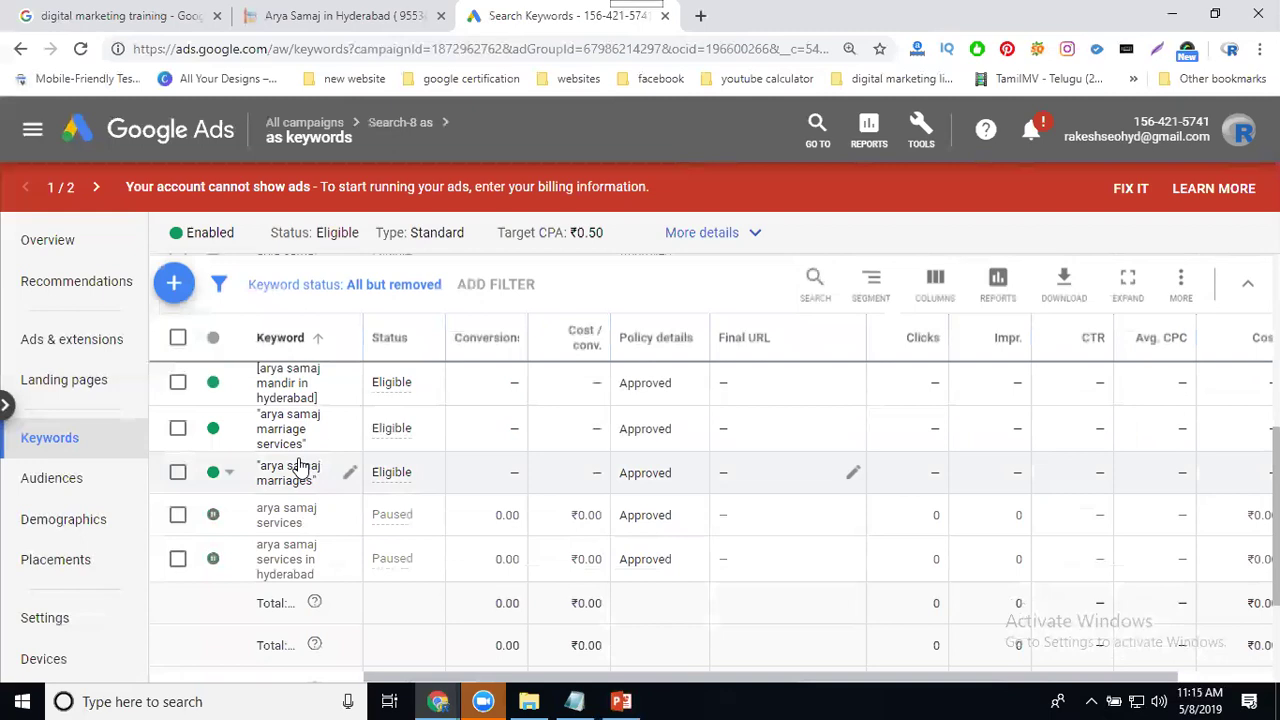
- Open the account's billing and payments setup and choose Manual payments as the way to pay
{"action": "left_click", "coordinate": [922, 138]}
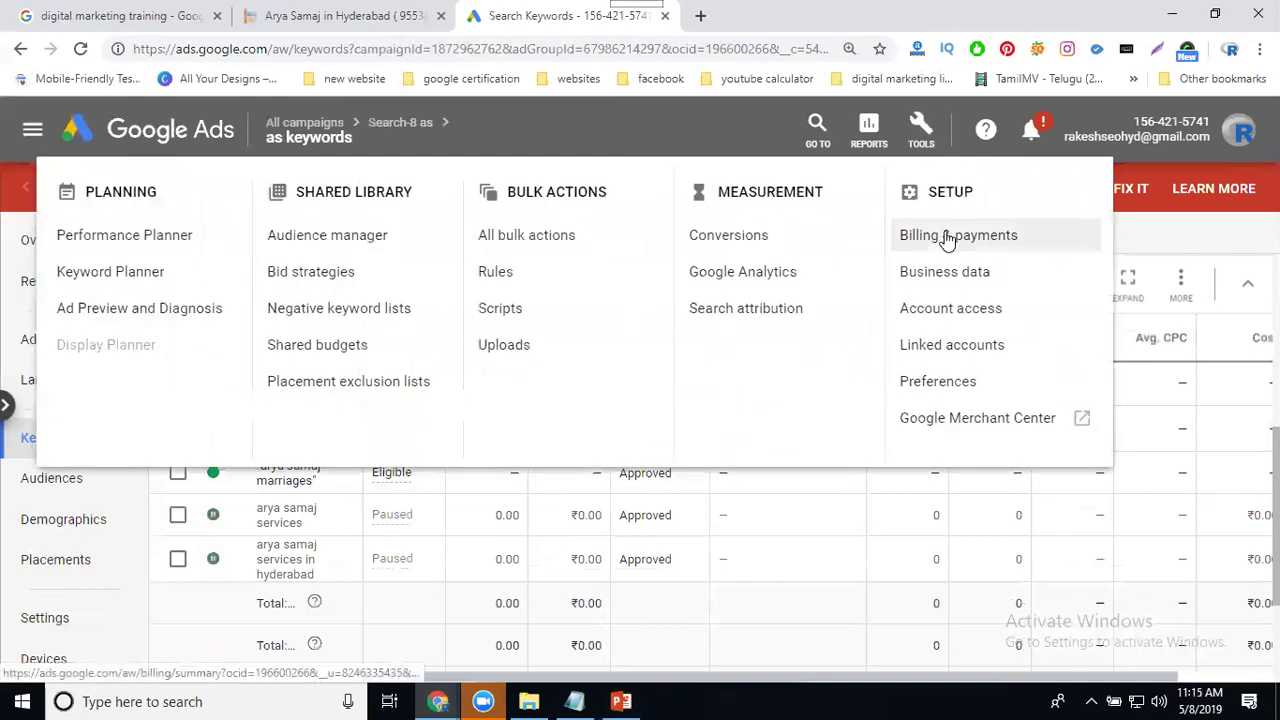
{"action": "left_click", "coordinate": [948, 236]}
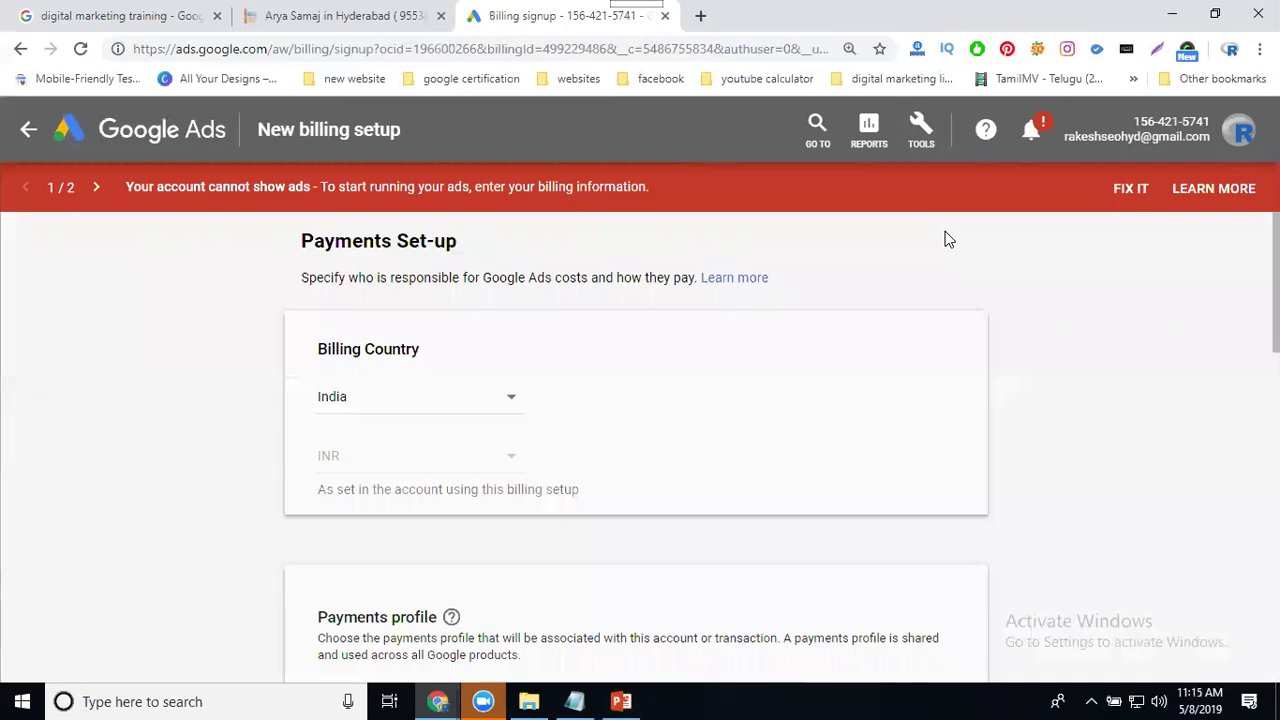
{"action": "scroll", "coordinate": [786, 300], "scroll_direction": "down", "scroll_amount": 4}
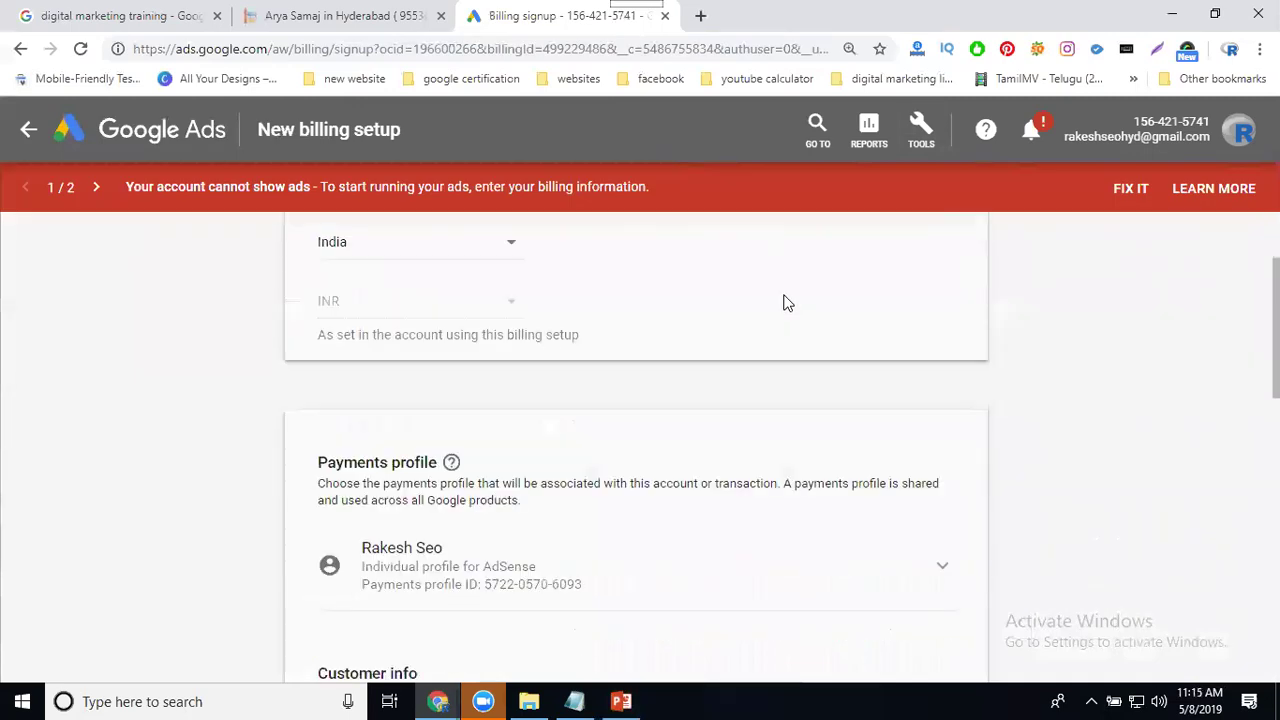
{"action": "scroll", "coordinate": [786, 303], "scroll_direction": "down", "scroll_amount": 4}
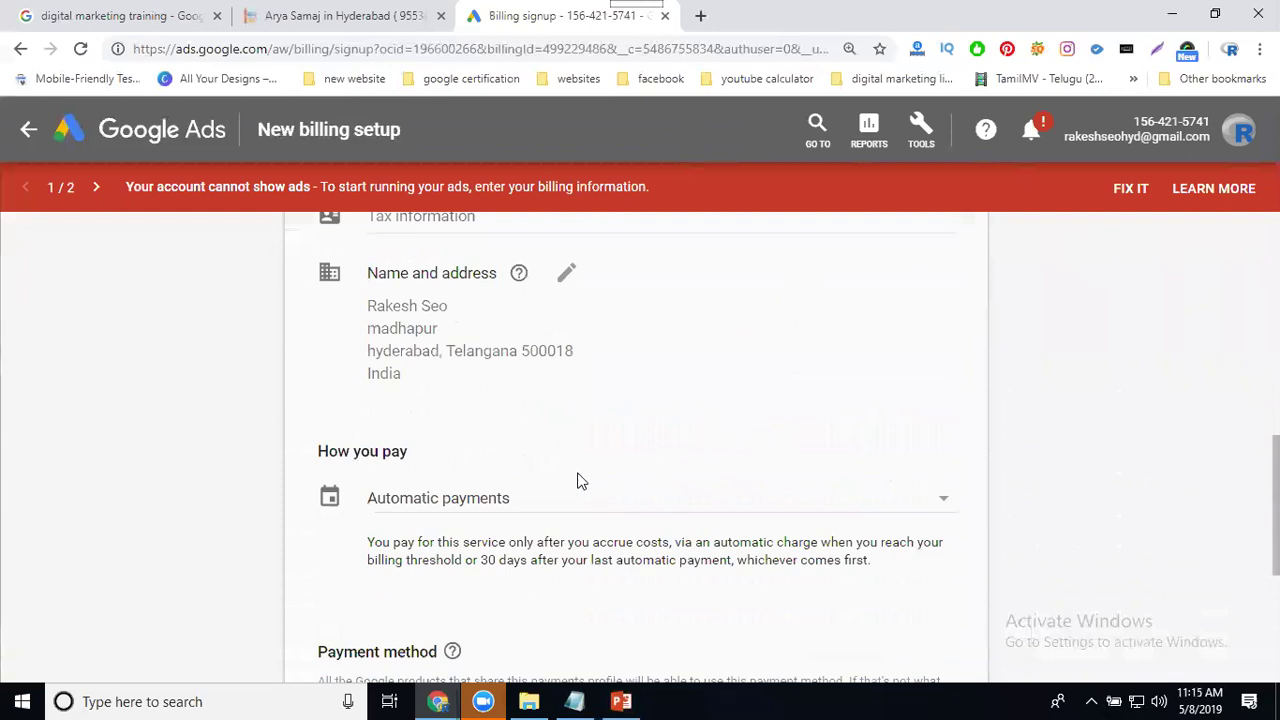
{"action": "left_click", "coordinate": [559, 500]}
{"action": "left_click", "coordinate": [529, 534]}
{"action": "scroll", "coordinate": [560, 515], "scroll_direction": "down", "scroll_amount": 3}
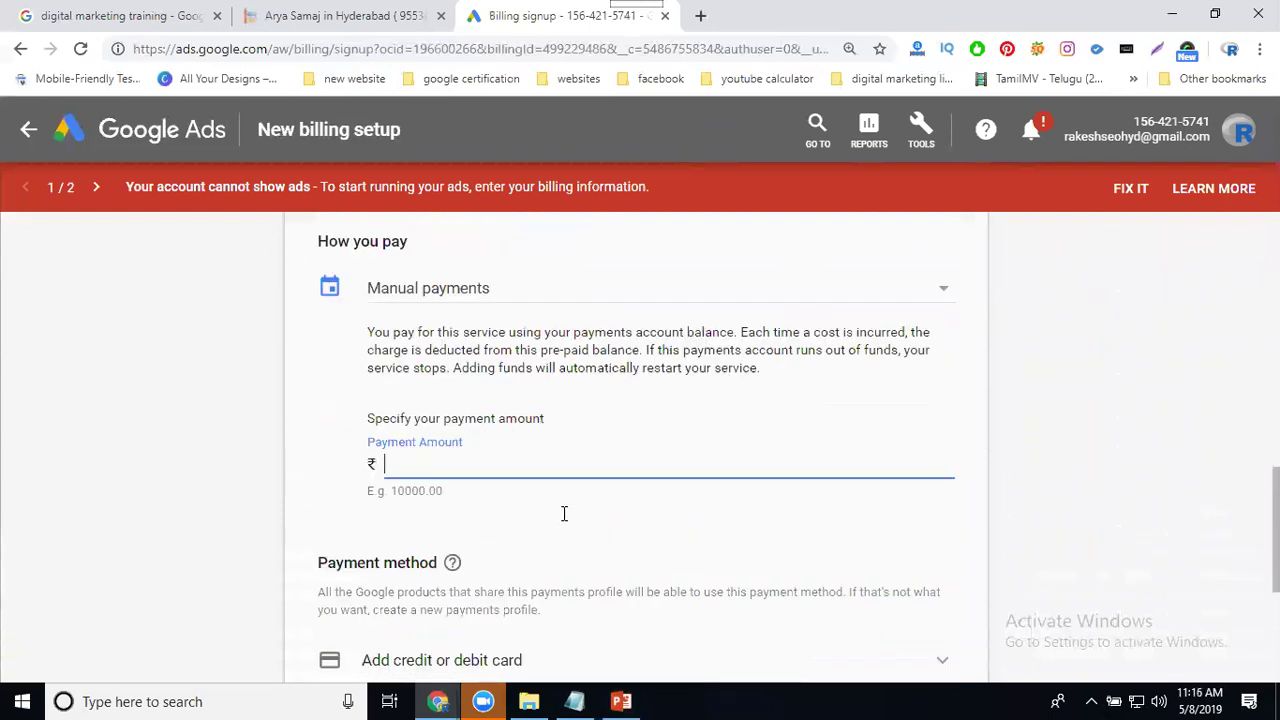
- Expand and review the payment methods available for manual payments, and leave the billing setup without submitting it
{"action": "left_click", "coordinate": [434, 583]}
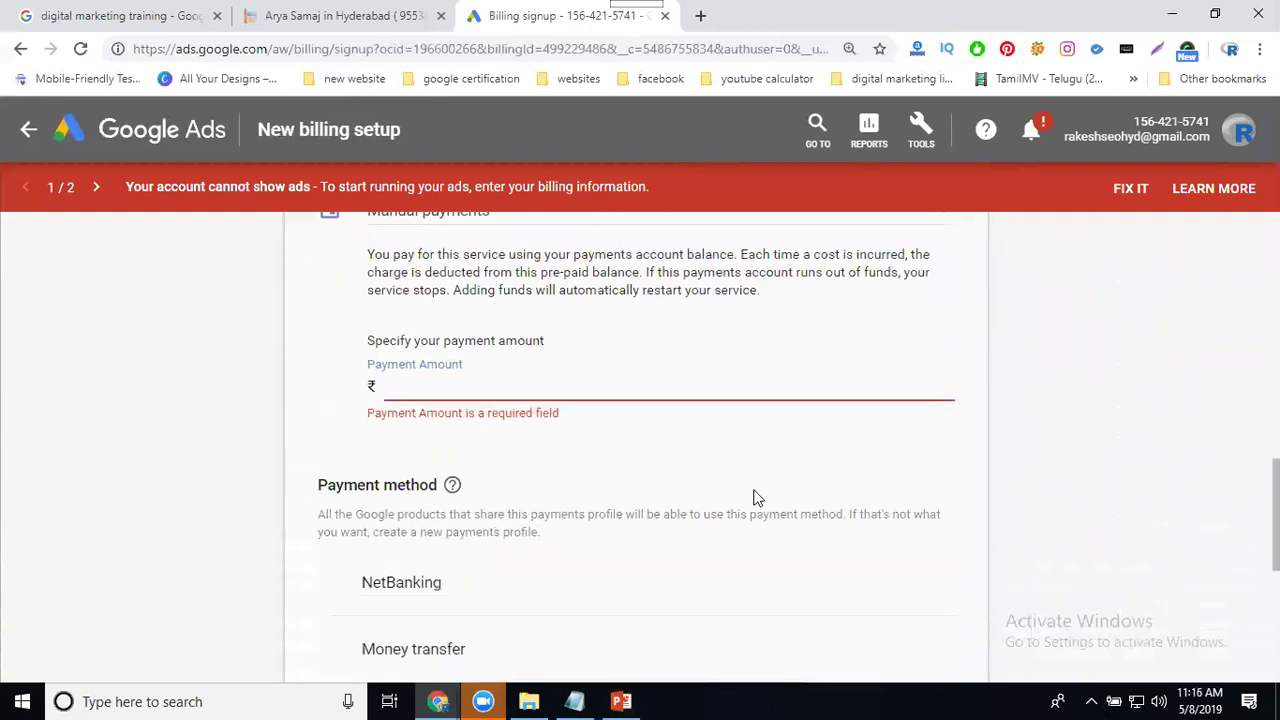
{"action": "scroll", "coordinate": [740, 488], "scroll_direction": "down", "scroll_amount": 2}
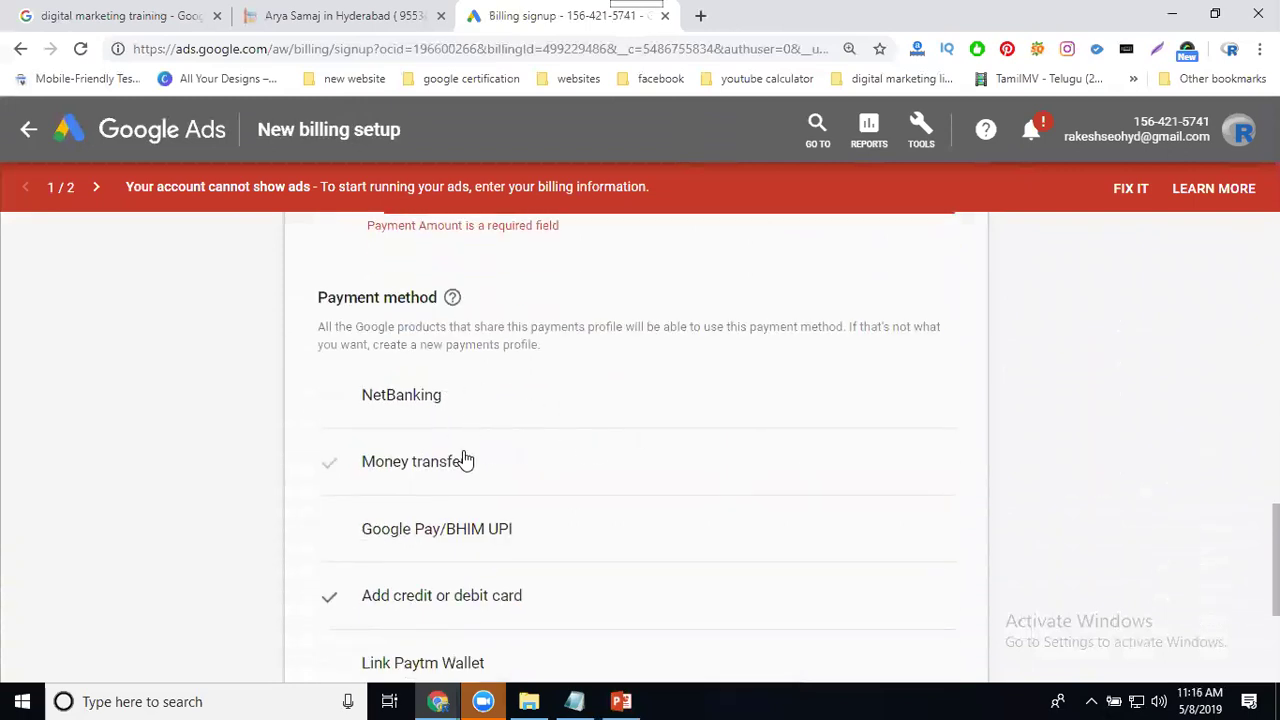
{"action": "scroll", "coordinate": [465, 457], "scroll_direction": "down", "scroll_amount": 1}
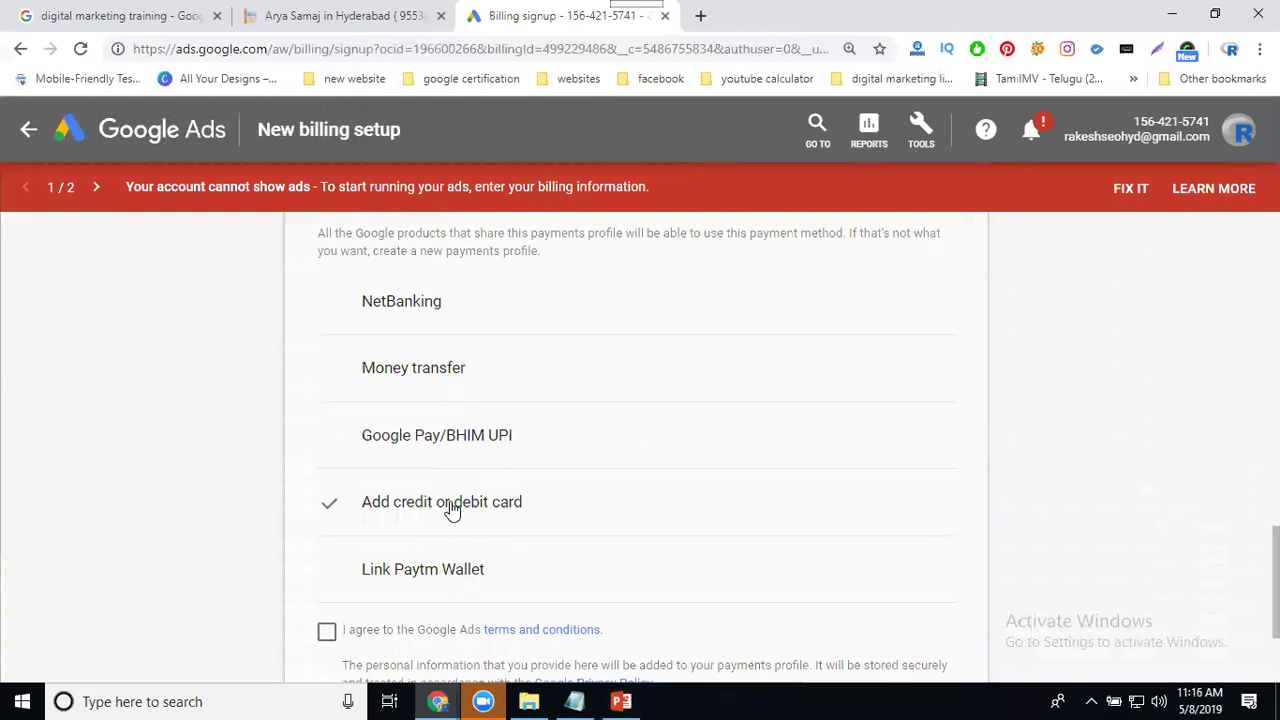
{"action": "left_click", "coordinate": [29, 131]}
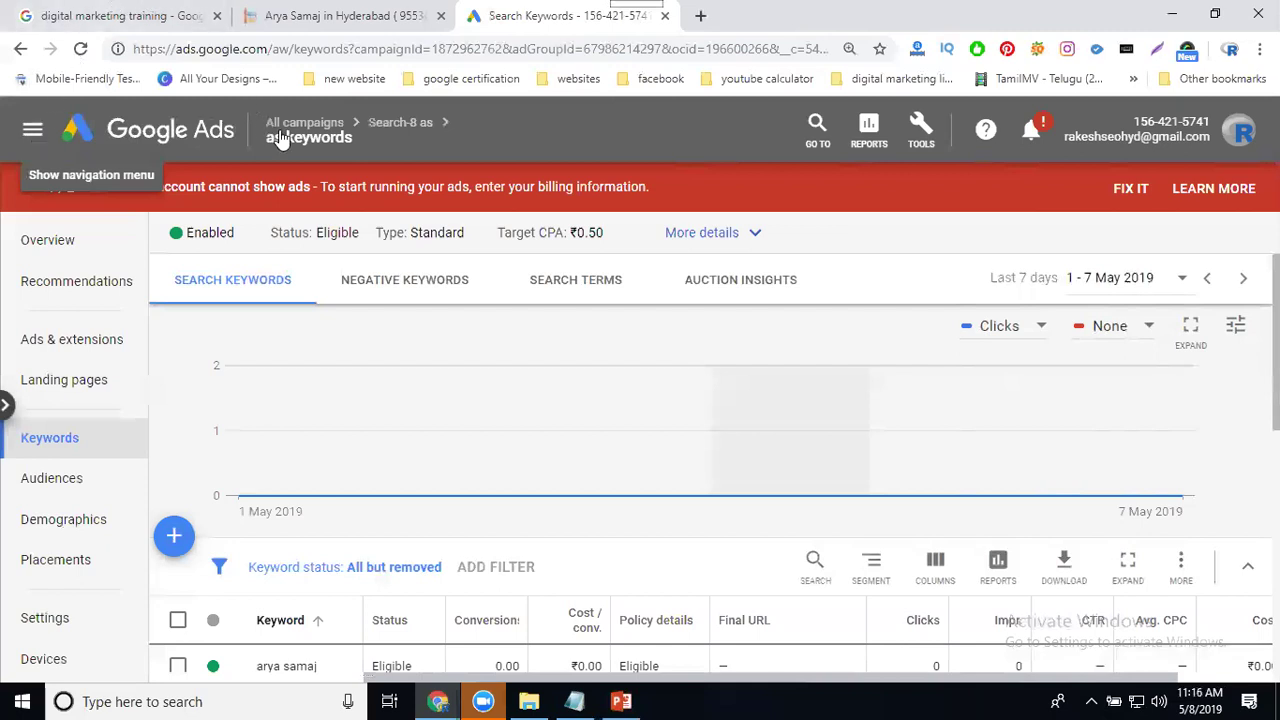
- Go to the All campaigns overview and pause the Search-8 as campaign
{"action": "mouse_move", "coordinate": [282, 150]}
{"action": "left_click", "coordinate": [268, 192]}
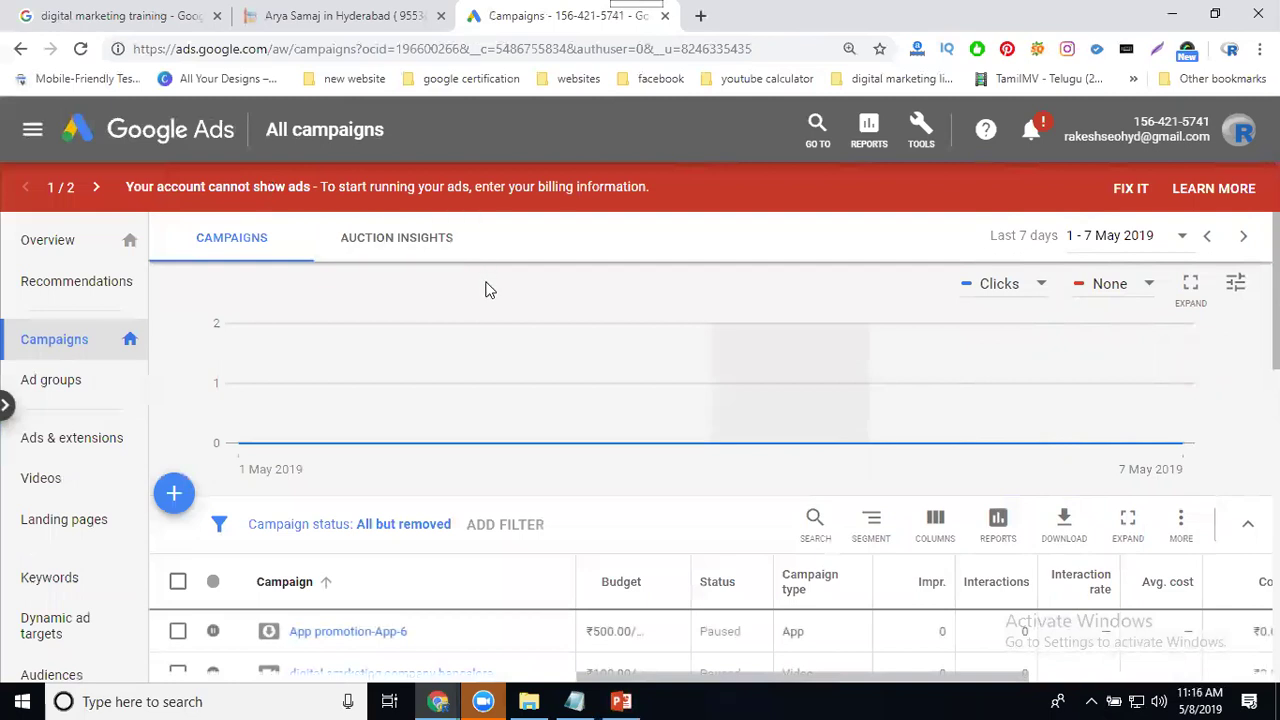
{"action": "scroll", "coordinate": [486, 289], "scroll_direction": "down", "scroll_amount": 1}
{"action": "scroll", "coordinate": [491, 317], "scroll_direction": "down", "scroll_amount": 2}
{"action": "scroll", "coordinate": [440, 360], "scroll_direction": "down", "scroll_amount": 2}
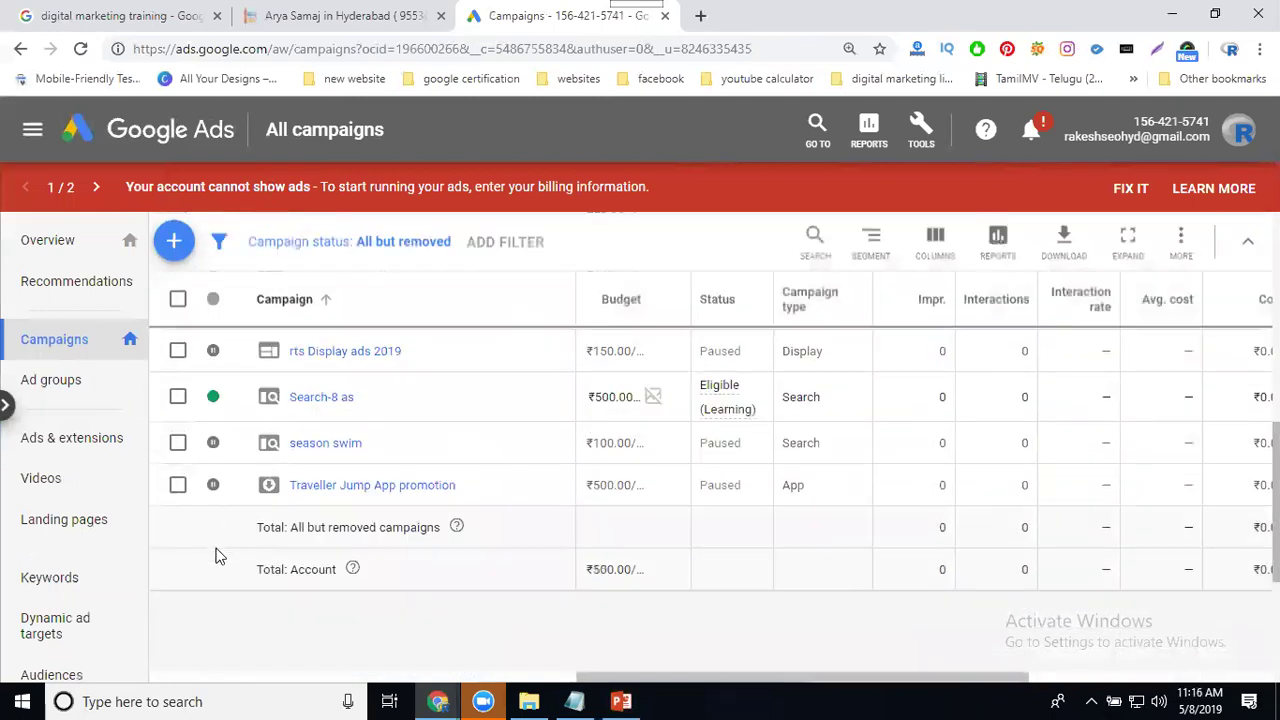
{"action": "left_click", "coordinate": [231, 404]}
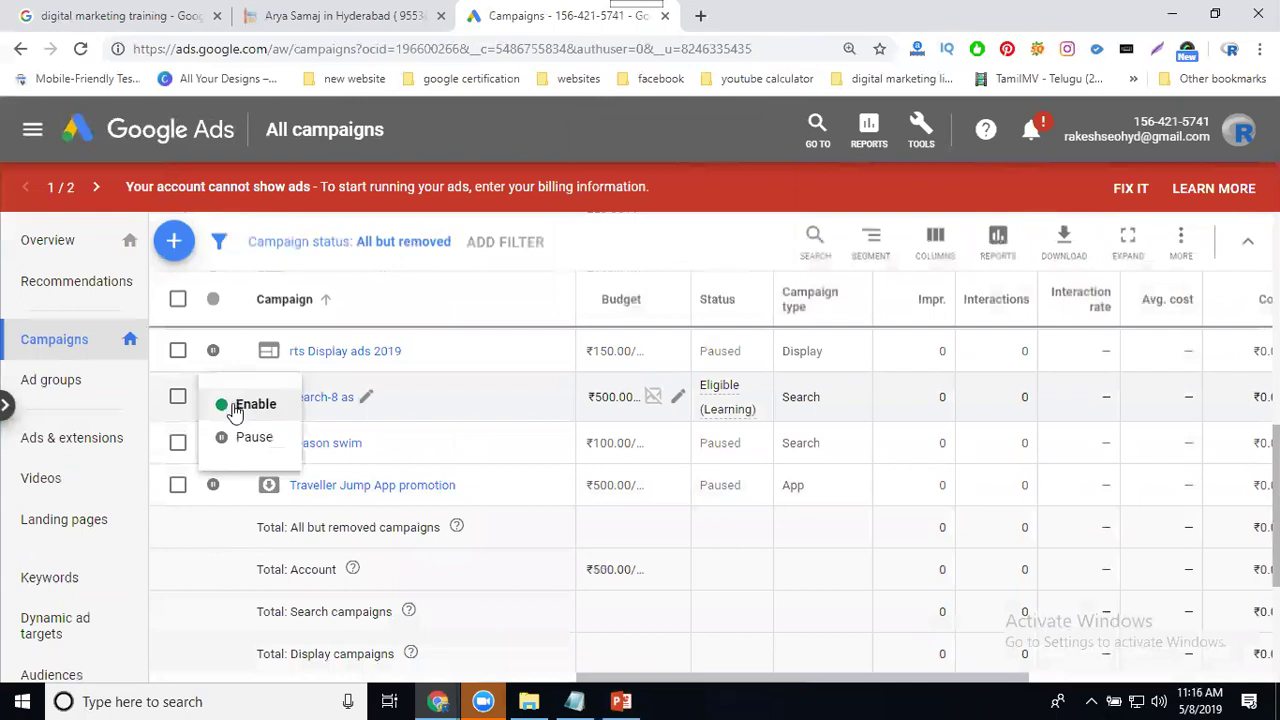
{"action": "left_click", "coordinate": [231, 437]}
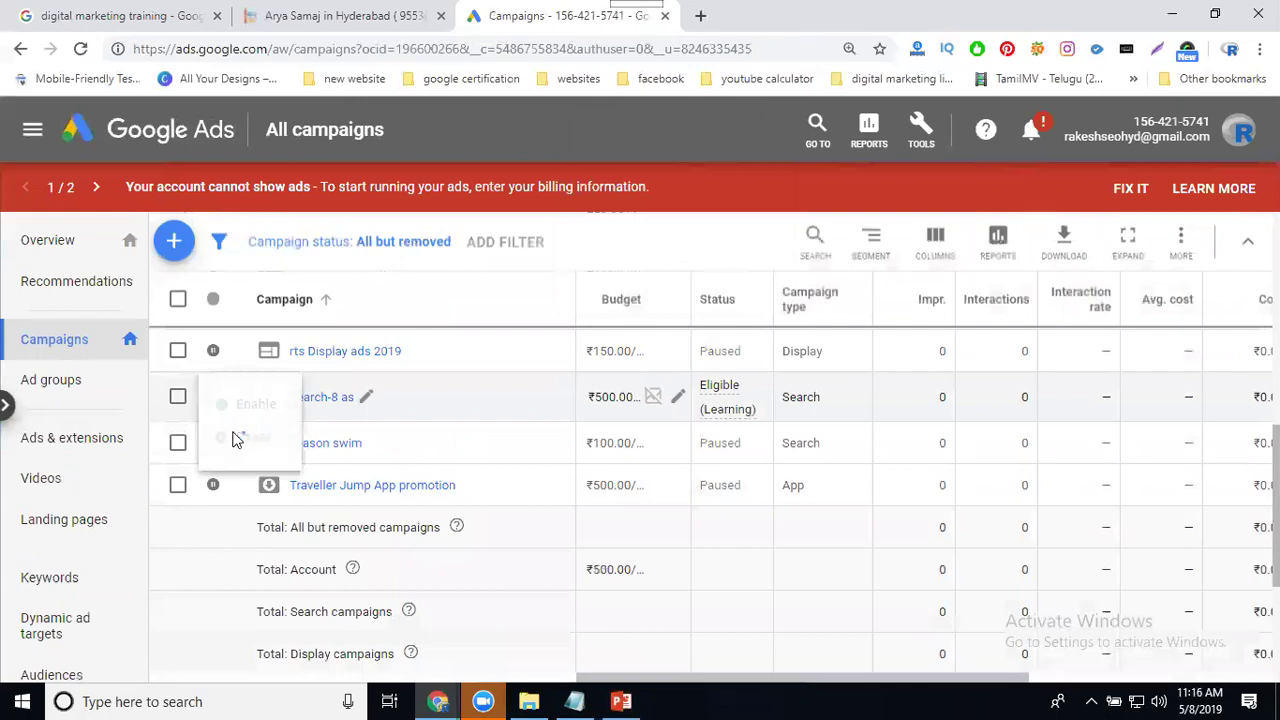
- Select the Search-8 as campaign, view the edit actions offered for it and dismiss them without applying any
{"action": "left_click", "coordinate": [177, 397]}
{"action": "left_click", "coordinate": [290, 243]}
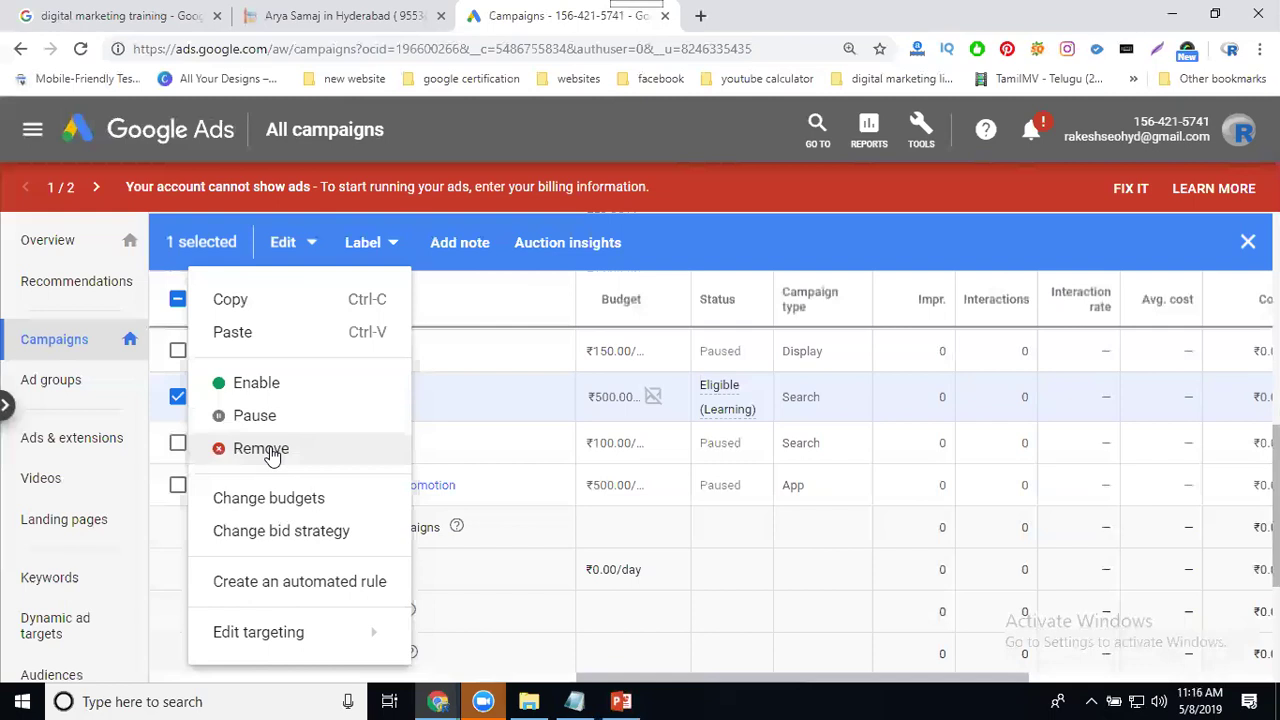
{"action": "left_click", "coordinate": [692, 224]}
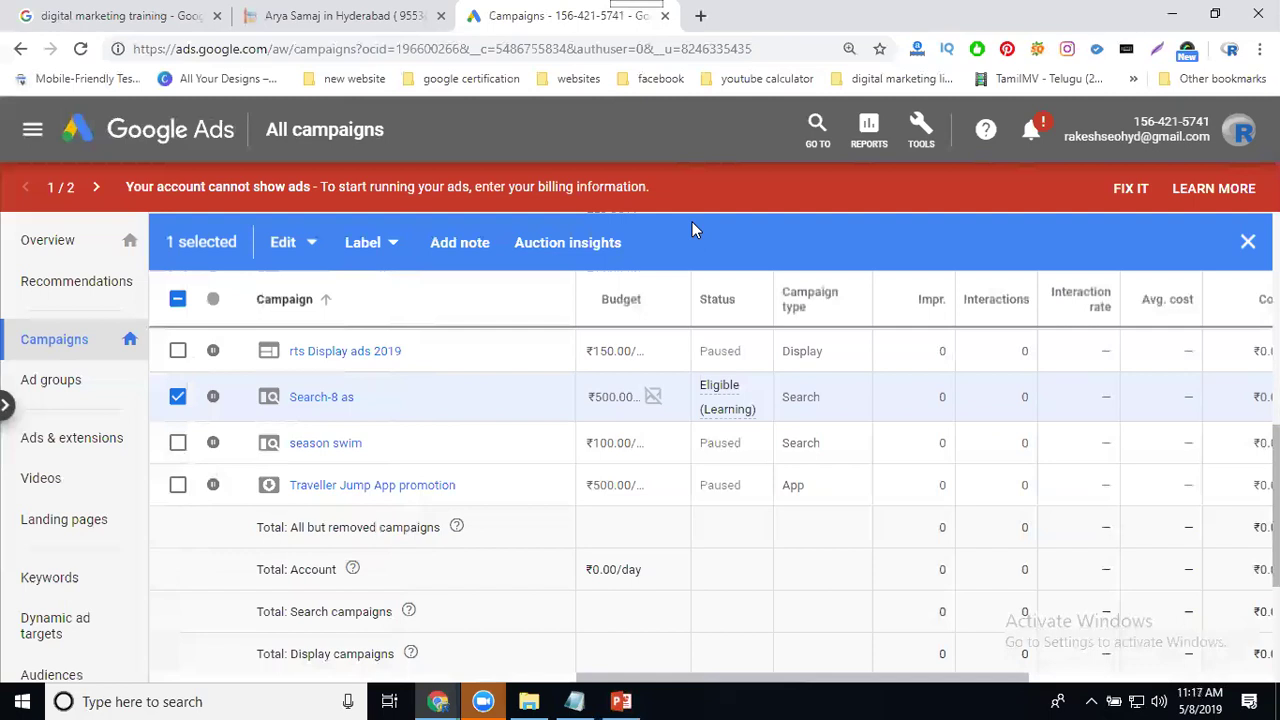